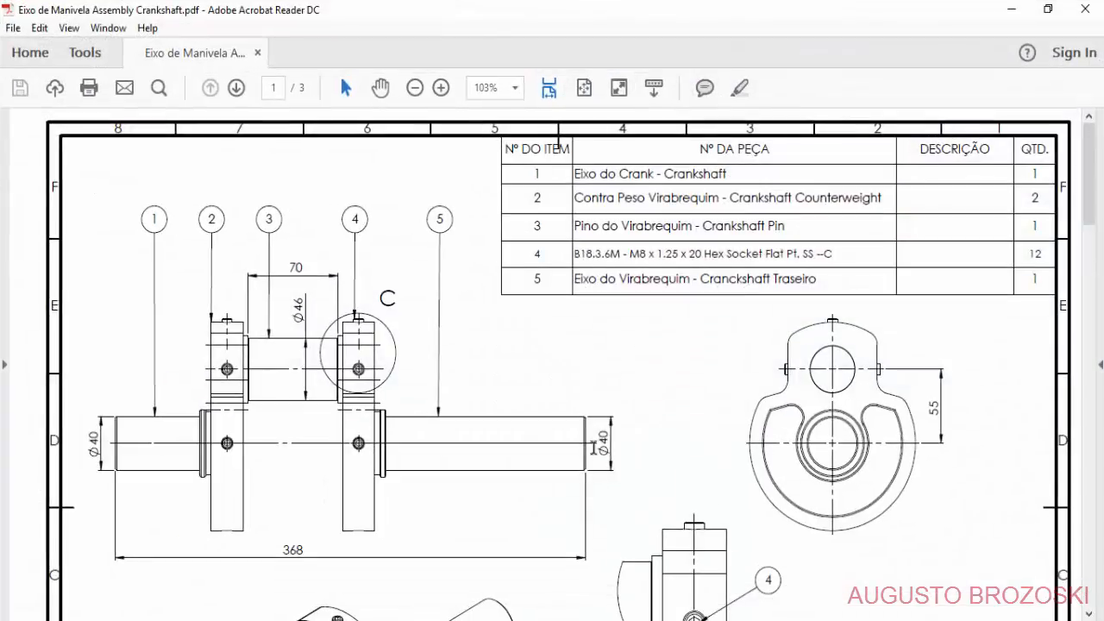
# Examine the crankshaft assembly PDF, focusing on the dimensions of the EIXO DO VIRABREQUIM - CRANCKSHAFT TRASEIRO shaft on page 3.
pyautogui.scroll(-5, 596, 444)
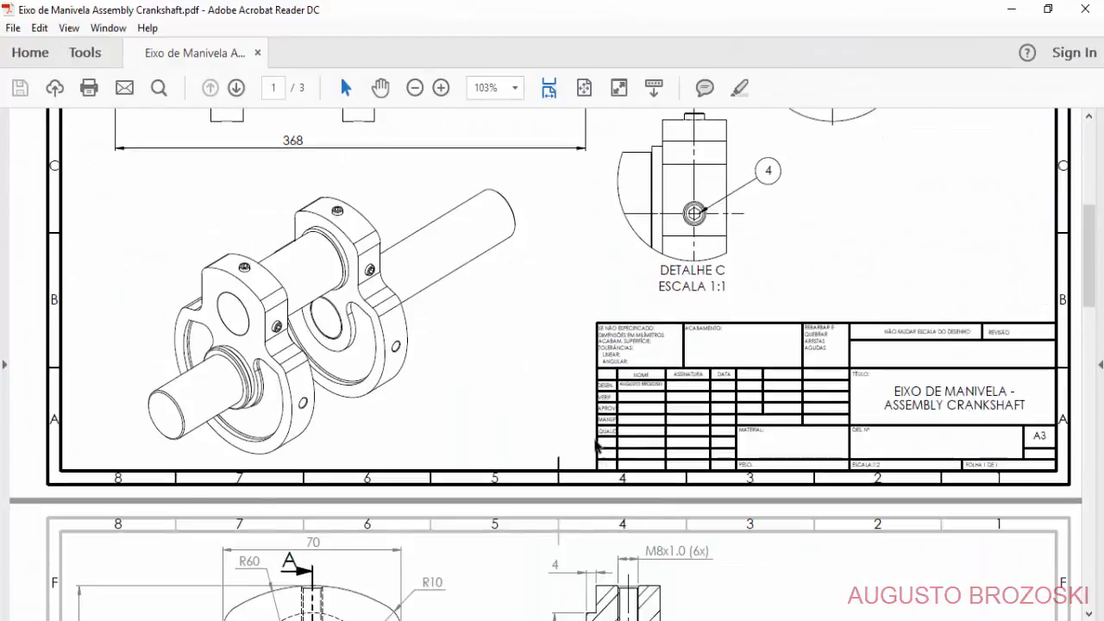
pyautogui.scroll(-15, 595, 447)
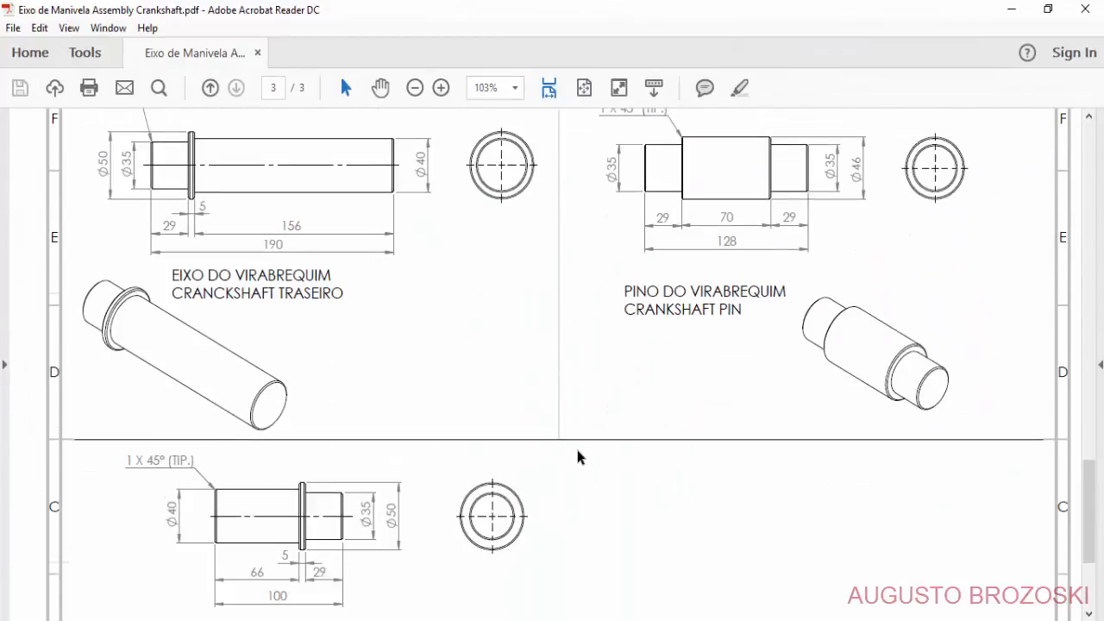
pyautogui.scroll(1, 544, 370)
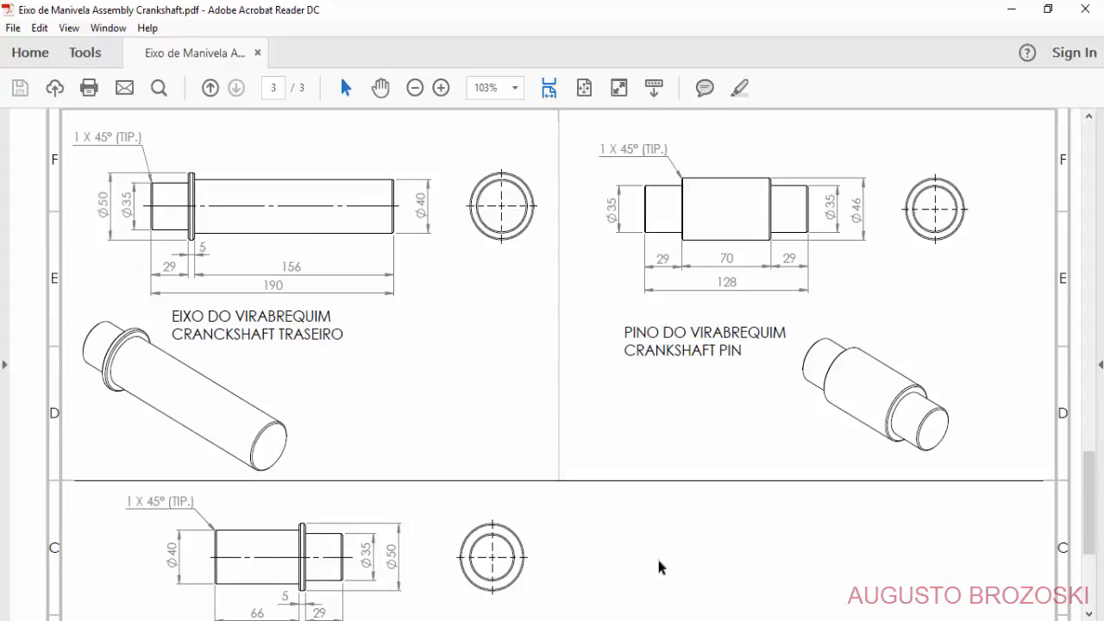
pyautogui.scroll(1, 660, 466)
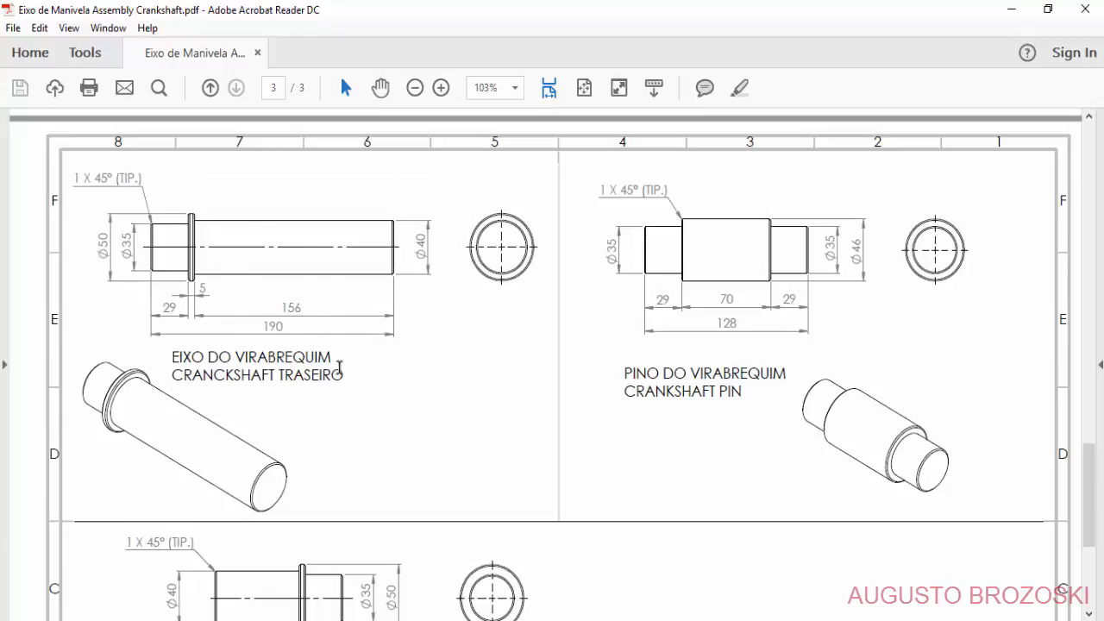
pyautogui.scroll(-3, 365, 362)
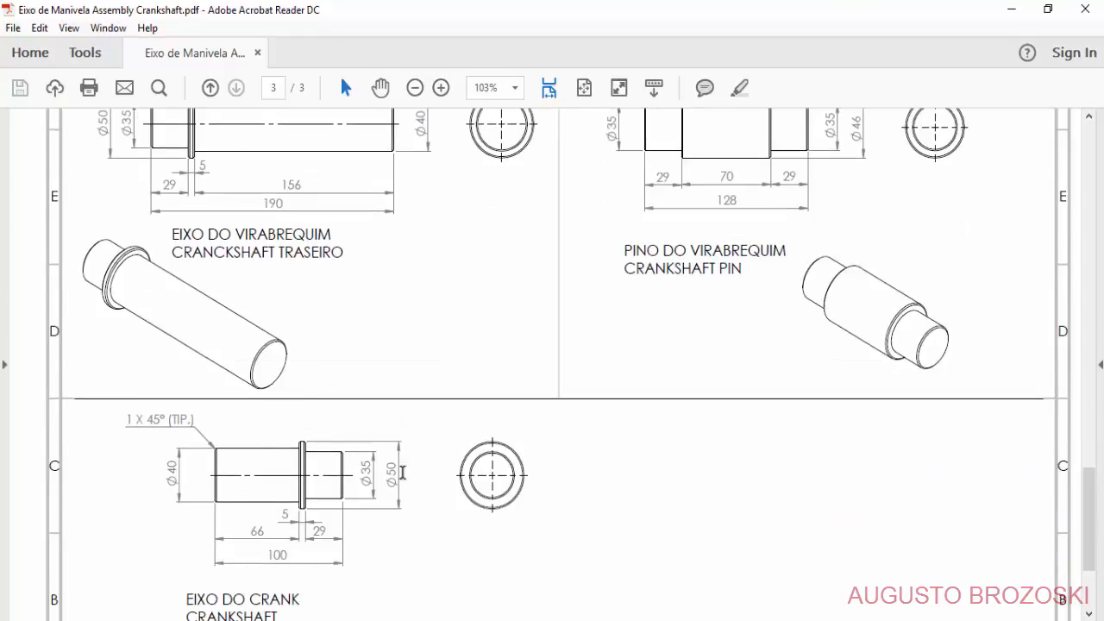
pyautogui.scroll(3, 311, 426)
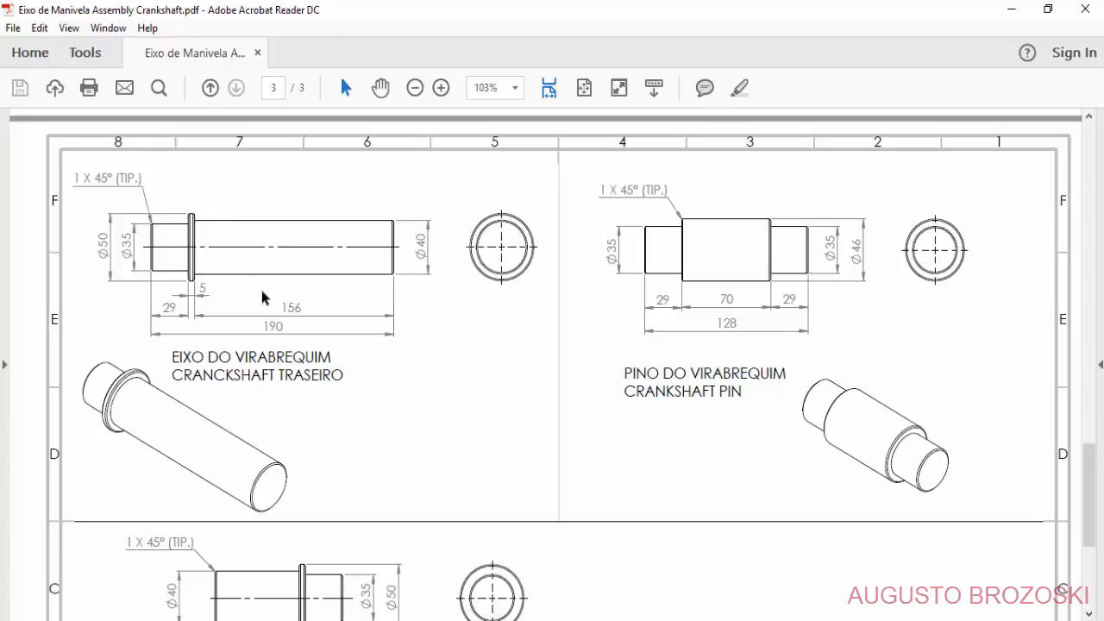
pyautogui.click(441, 88)
pyautogui.click(441, 88)
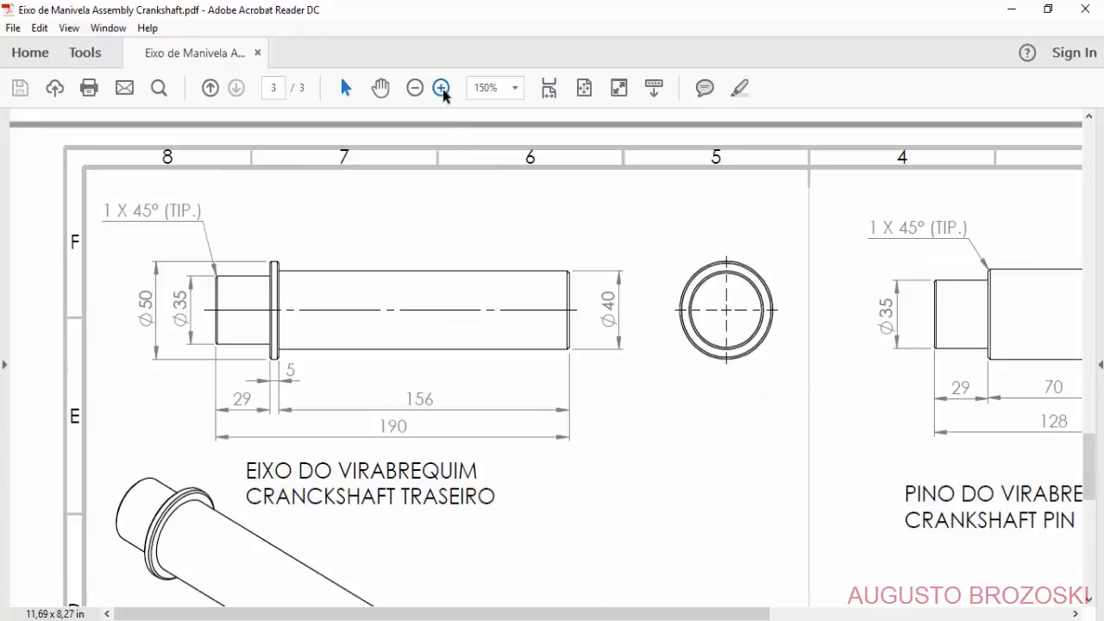
pyautogui.scroll(-1, 494, 264)
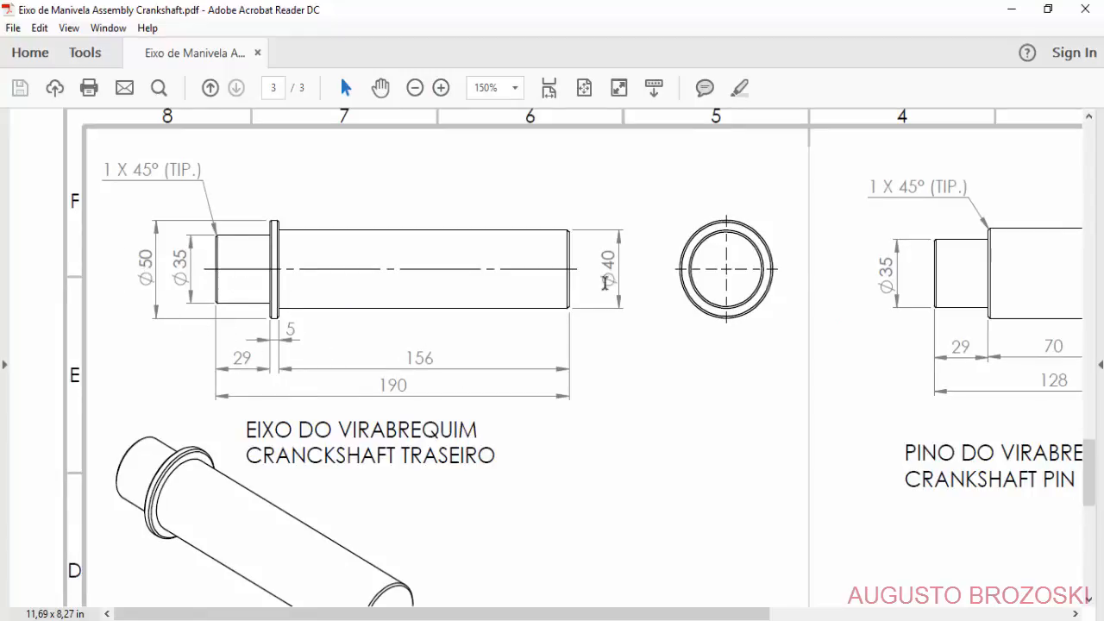
# Switch to SOLIDWORKS, close the open crankshaft assembly and create a new part document.
pyautogui.click(1013, 12)
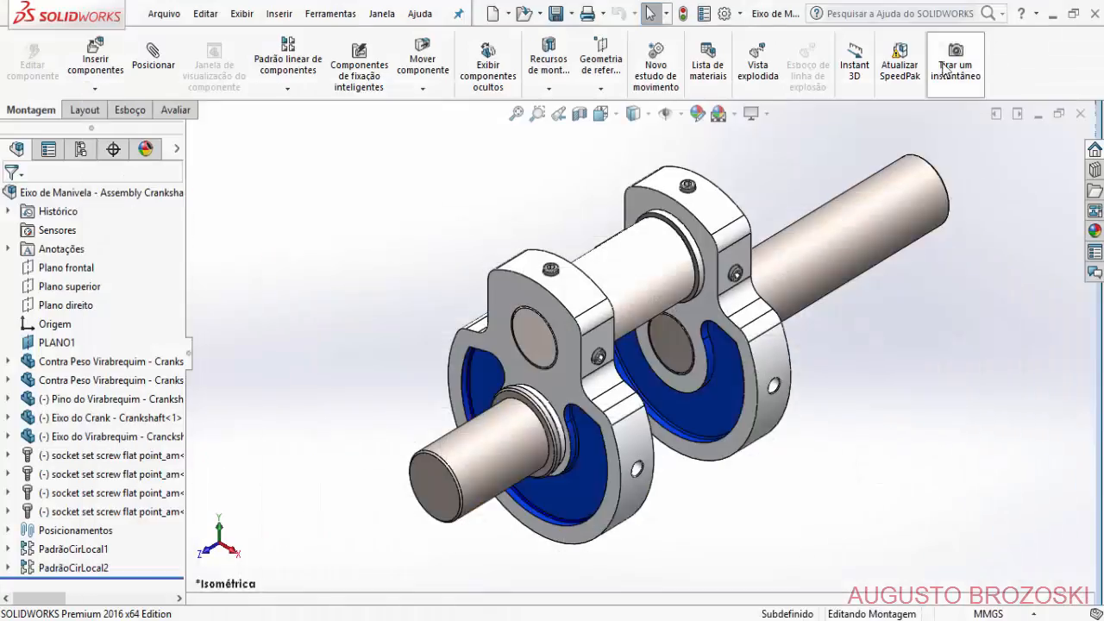
pyautogui.click(1079, 115)
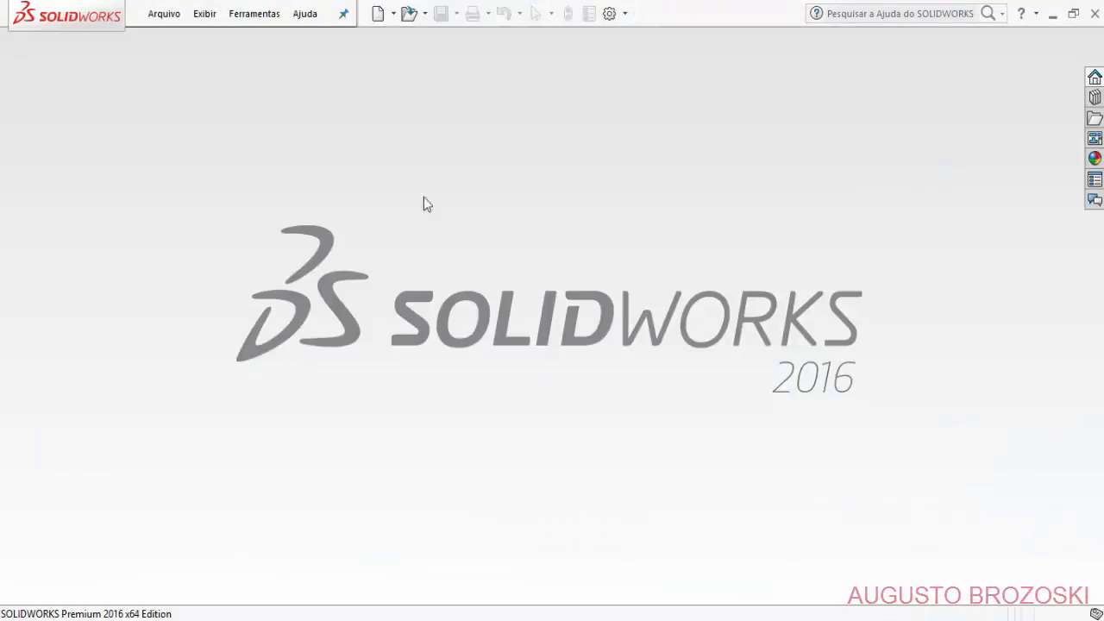
pyautogui.click(377, 15)
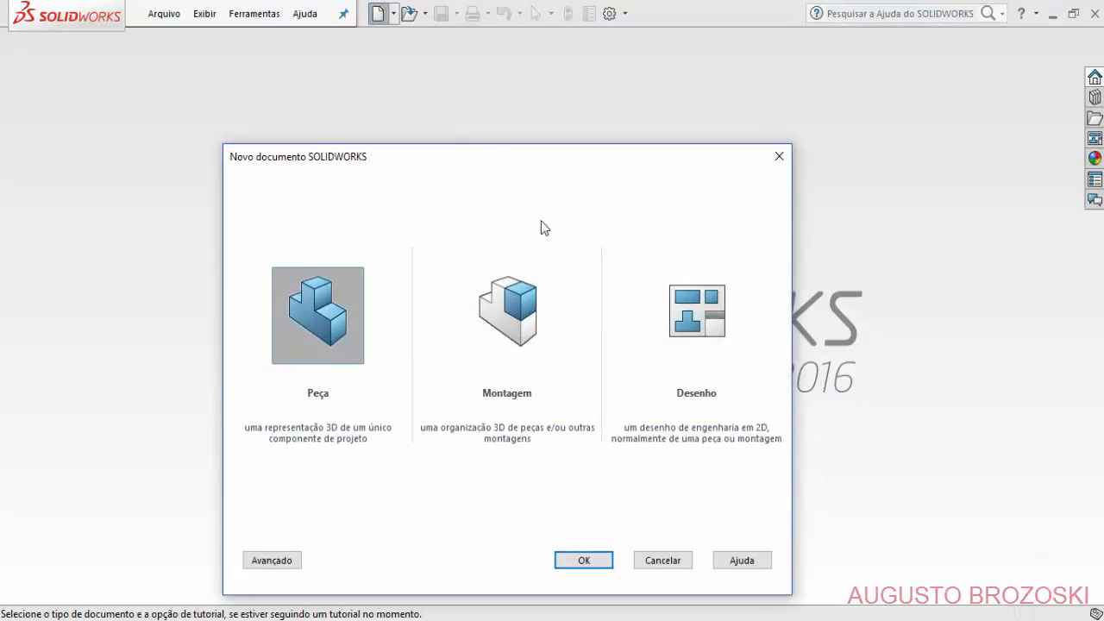
pyautogui.click(556, 561)
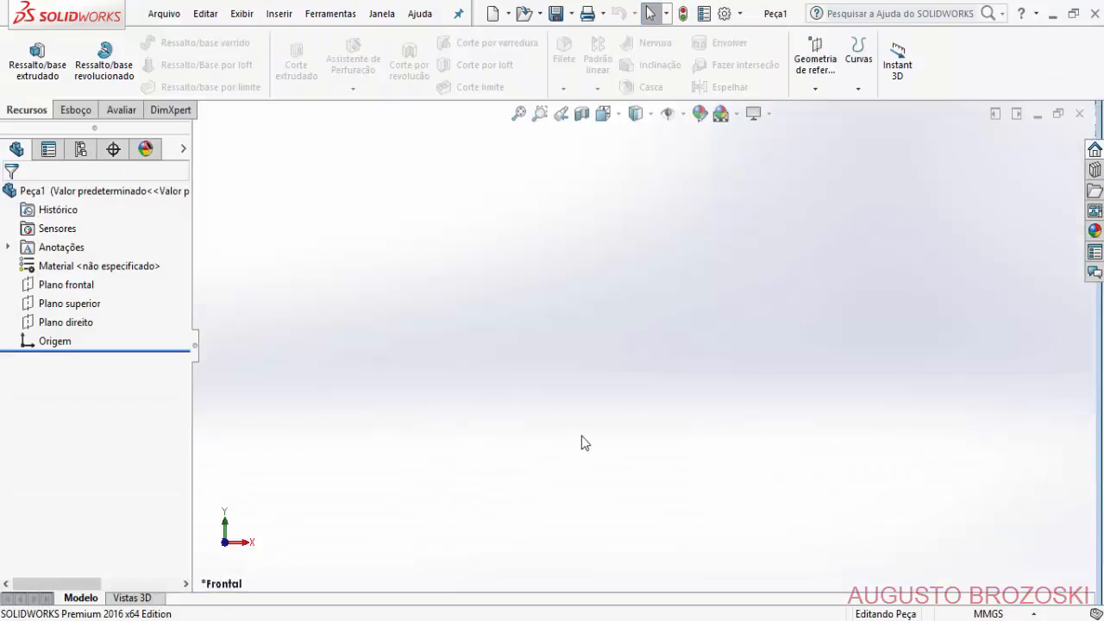
# Start a sketch on the front plane and draw a circle about 74 mm in diameter centred on the origin.
pyautogui.click(77, 110)
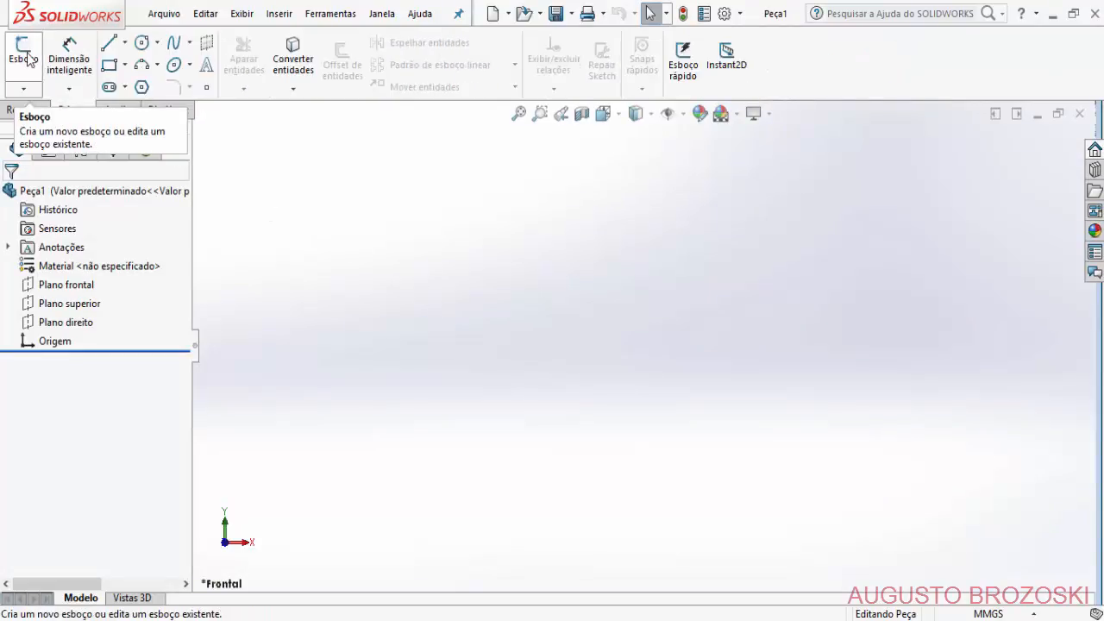
pyautogui.click(40, 72)
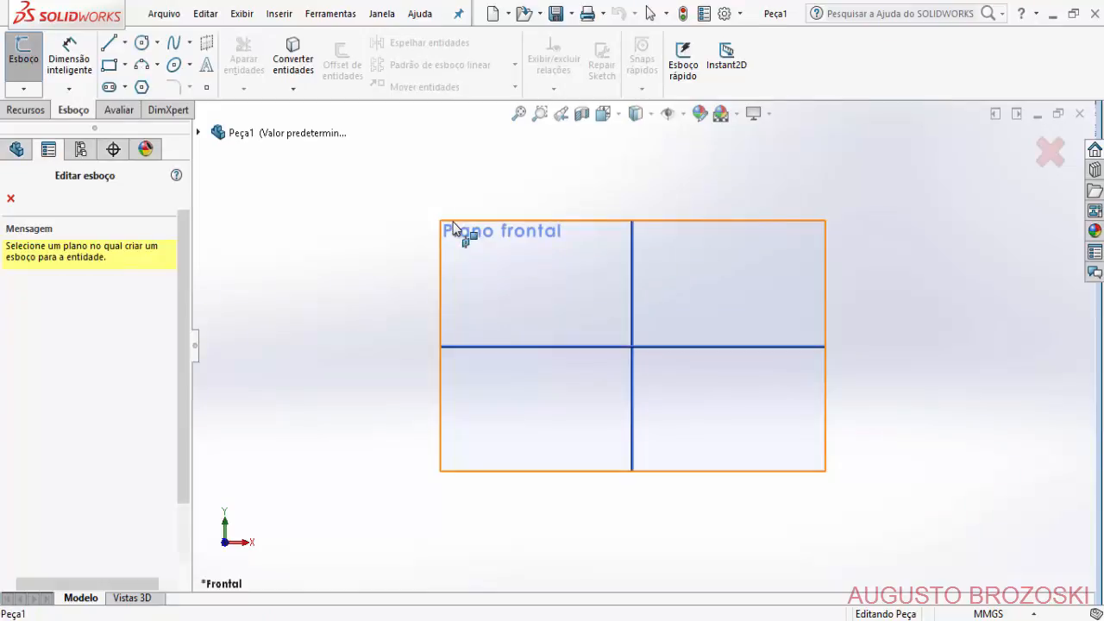
pyautogui.click(450, 226)
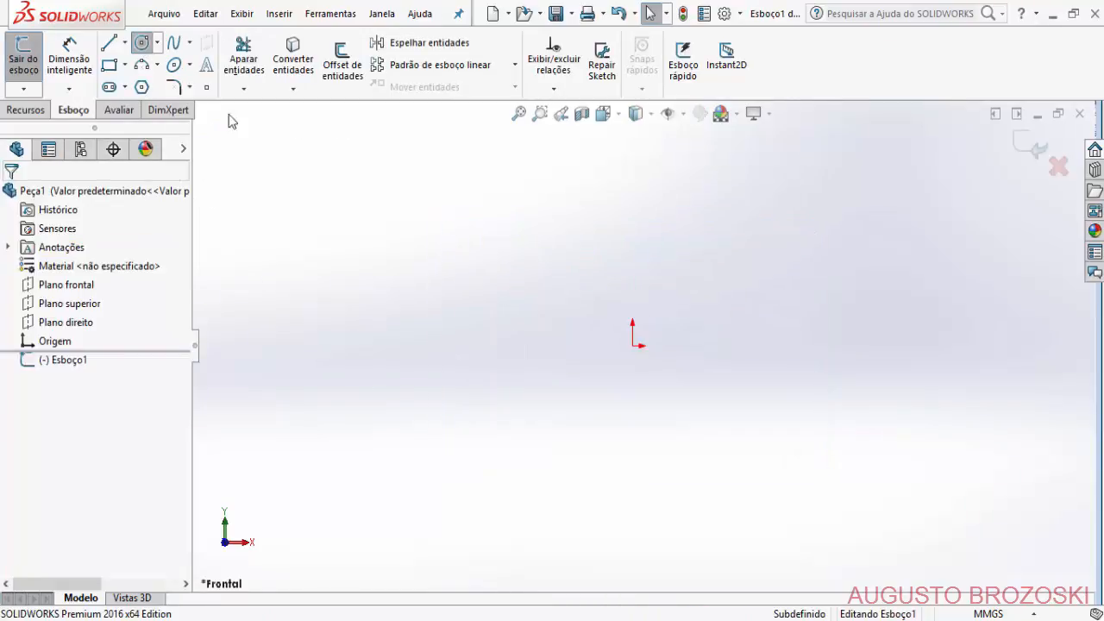
pyautogui.click(141, 43)
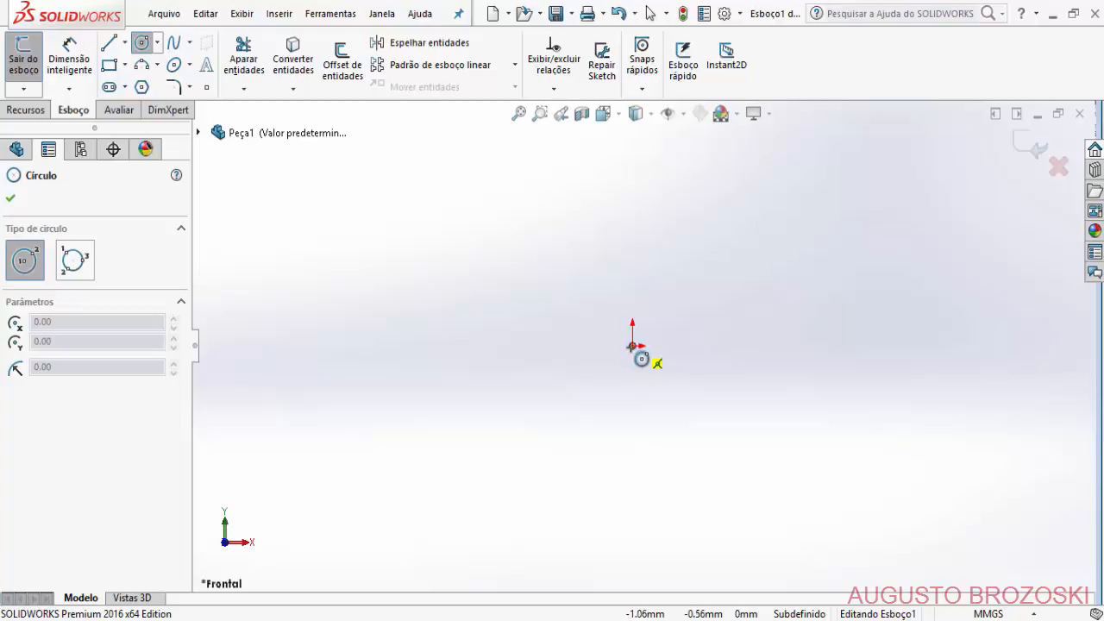
pyautogui.click(632, 346)
pyautogui.click(683, 406)
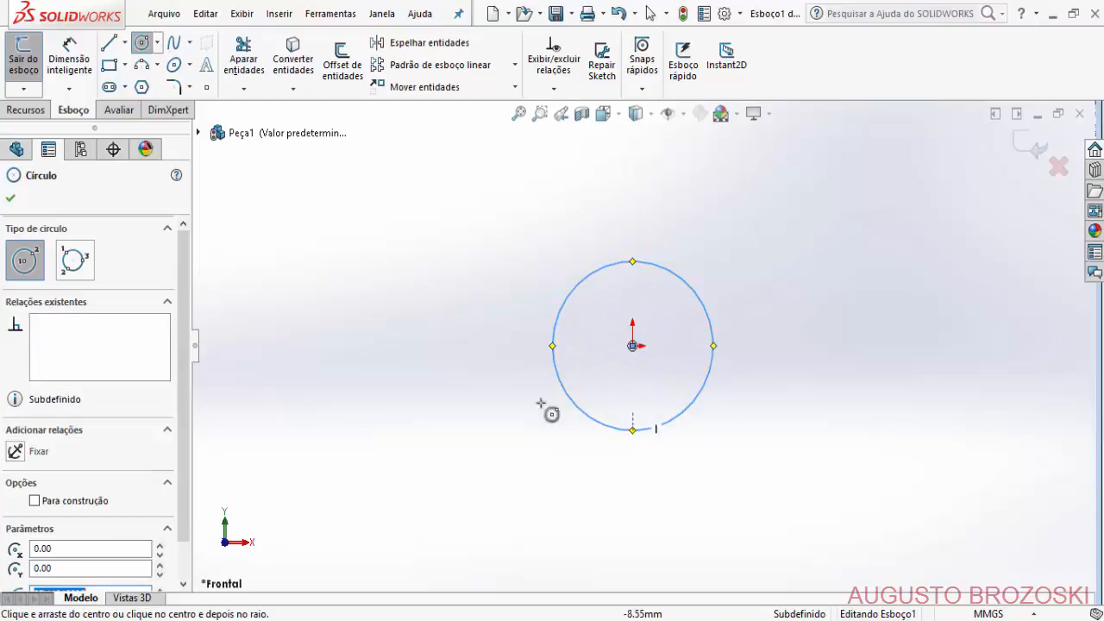
# Dimension the circle's diameter as 50 mm, following the PDF drawing, and exit the sketch.
pyautogui.click(69, 61)
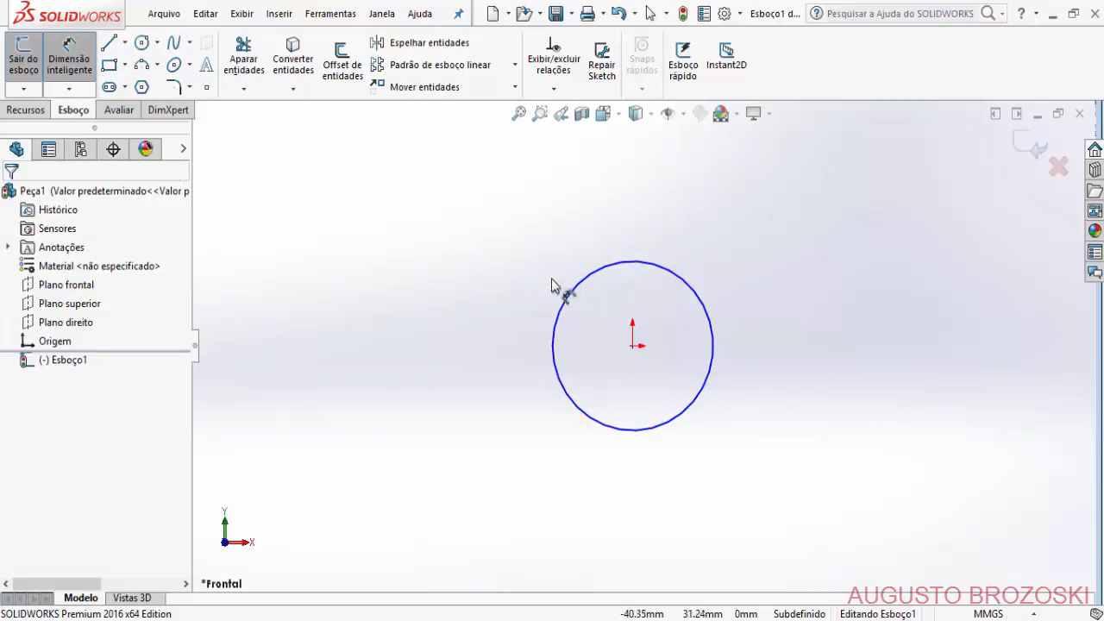
pyautogui.click(570, 301)
pyautogui.click(600, 378)
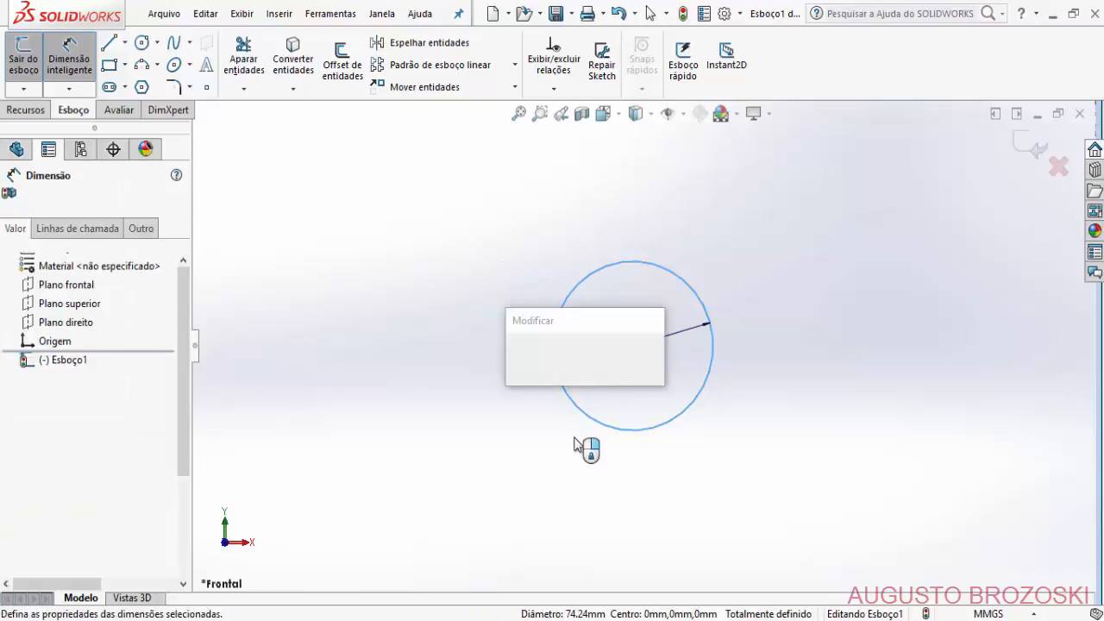
pyautogui.hotkey('alt', 'Tab')
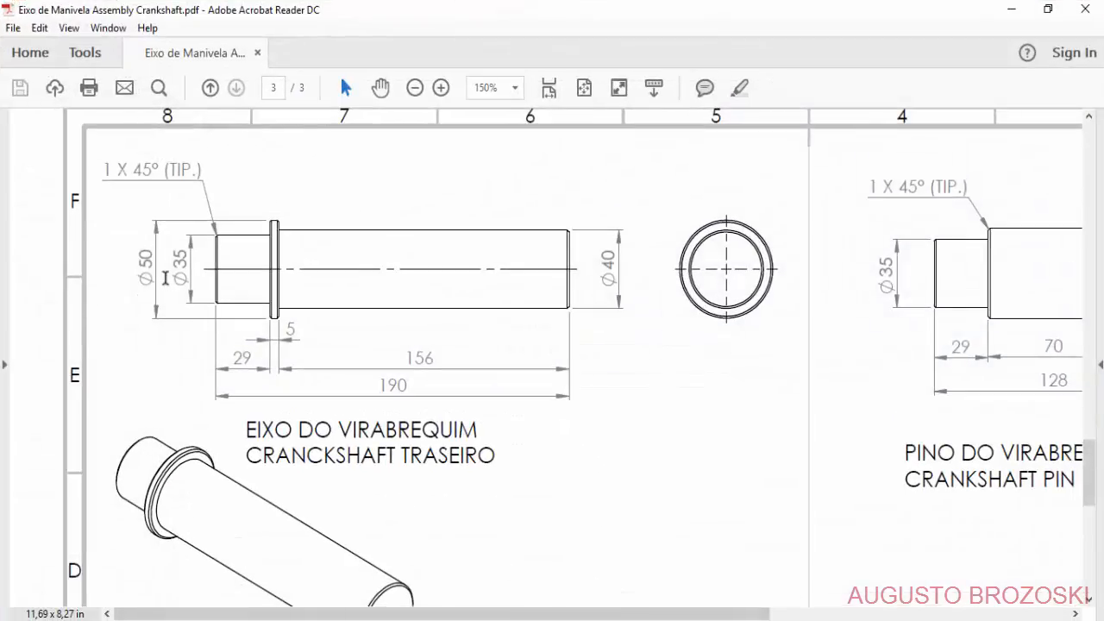
pyautogui.click(1012, 10)
pyautogui.click(594, 399)
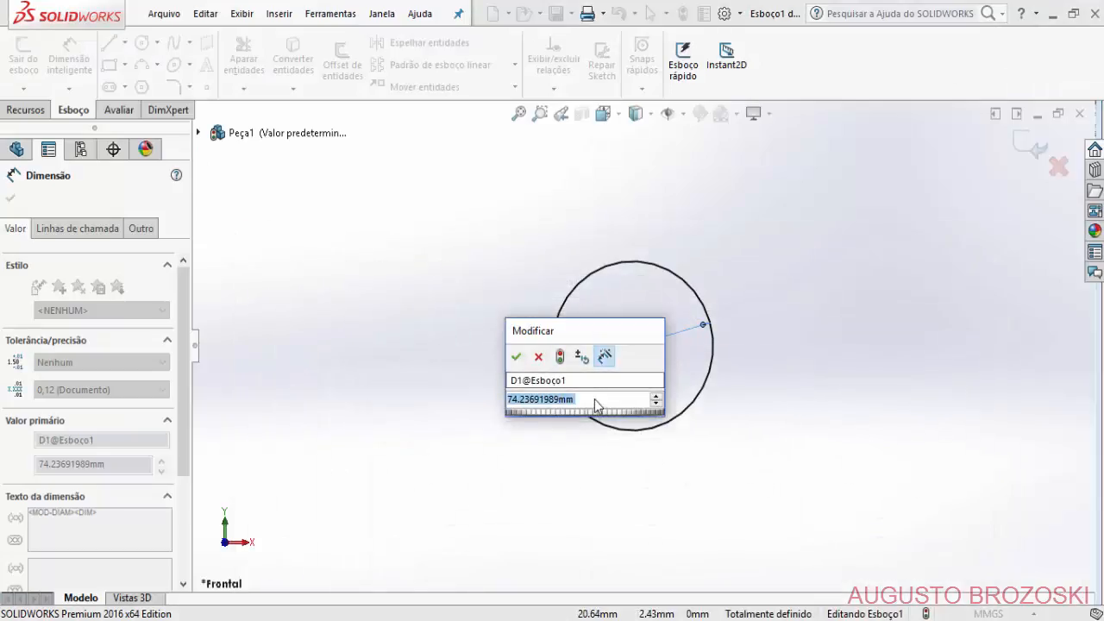
pyautogui.write('50')
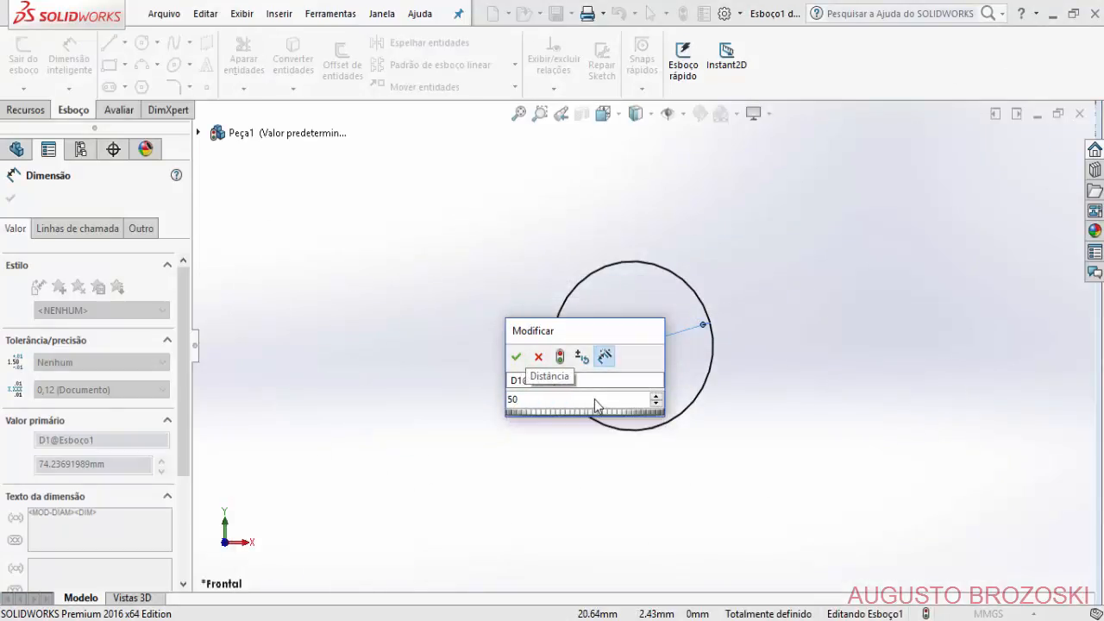
pyautogui.press('Return')
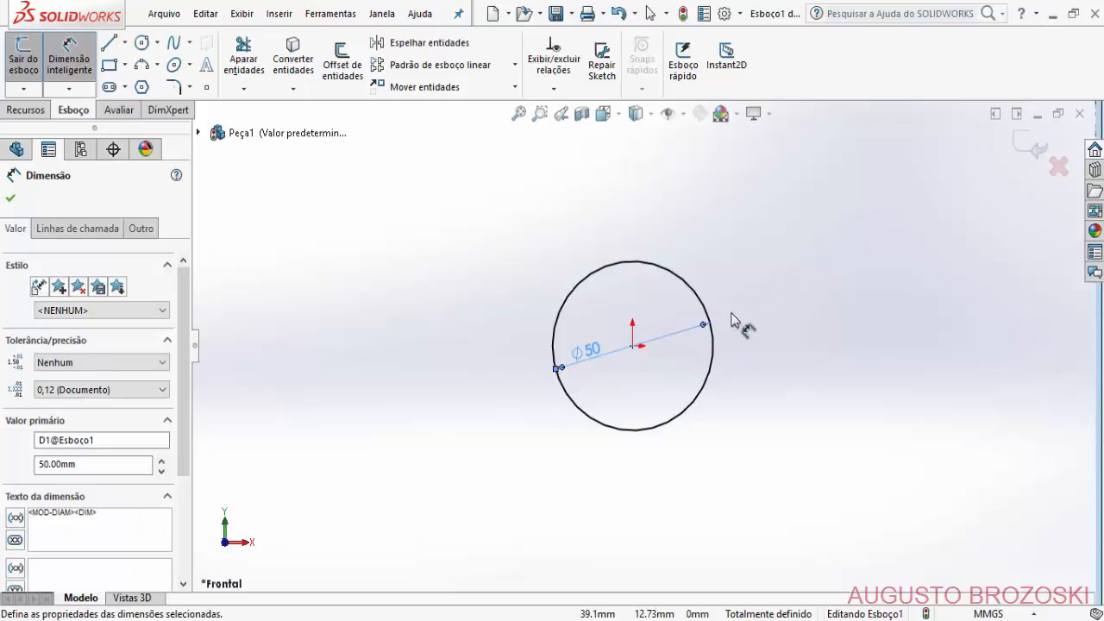
pyautogui.click(1023, 147)
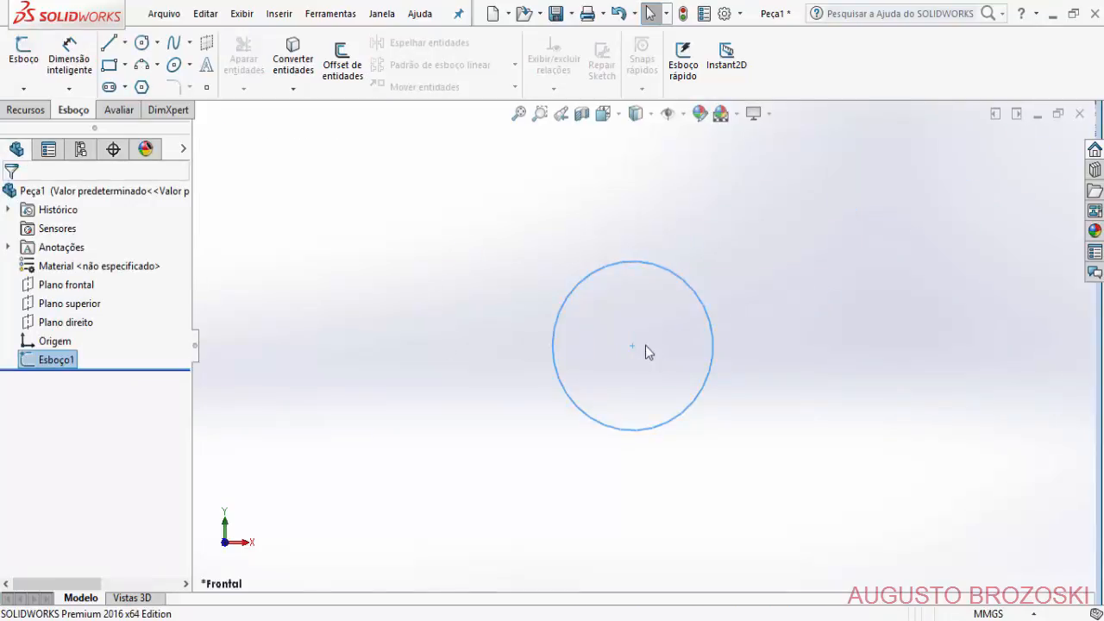
# Extrude the circle sketch as a blind boss with a depth of 5 mm to form the shaft's collar.
pyautogui.click(26, 111)
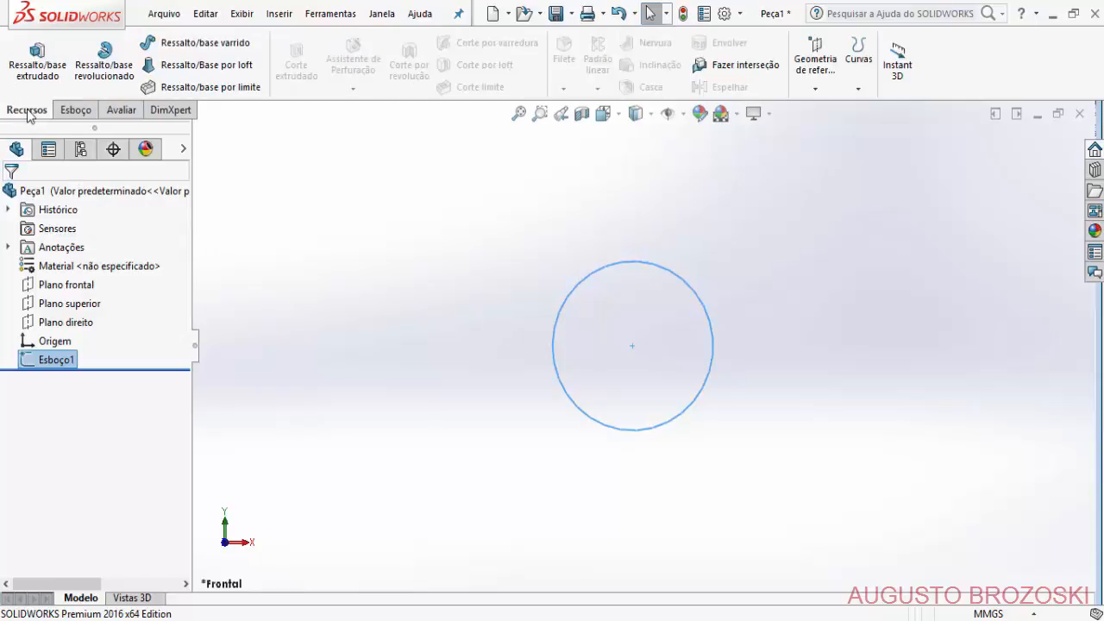
pyautogui.click(40, 76)
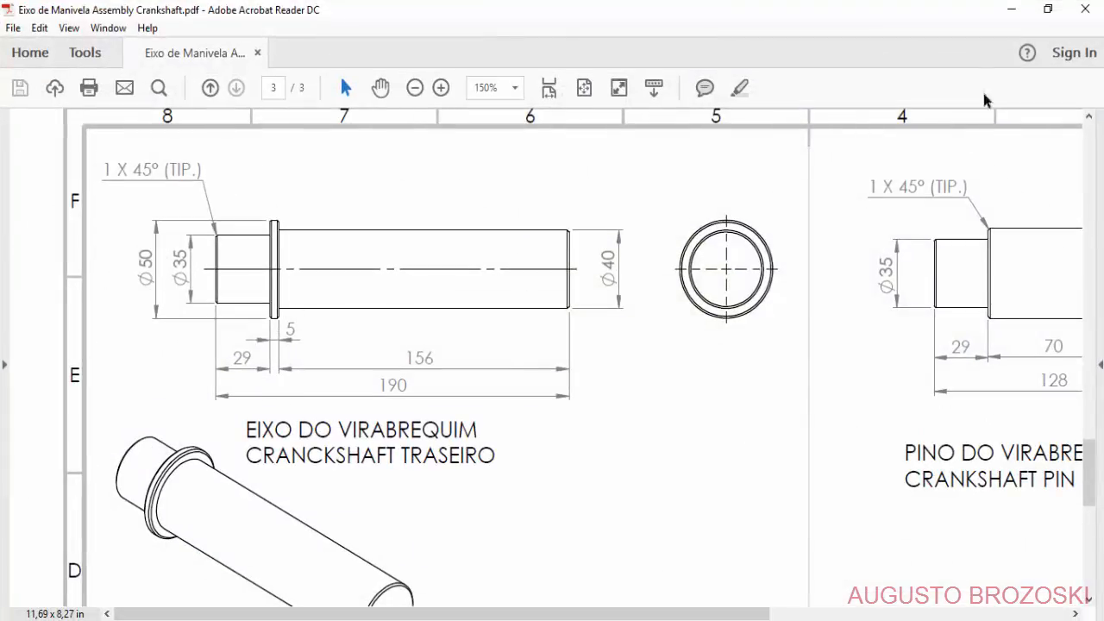
pyautogui.click(1011, 12)
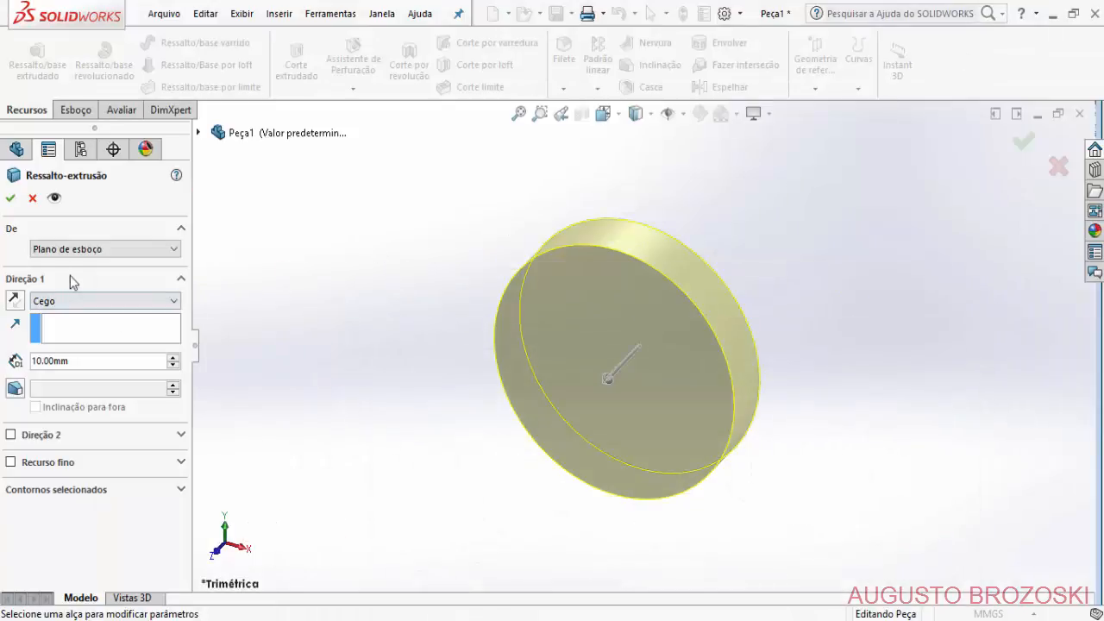
pyautogui.doubleClick(77, 363)
pyautogui.write('5')
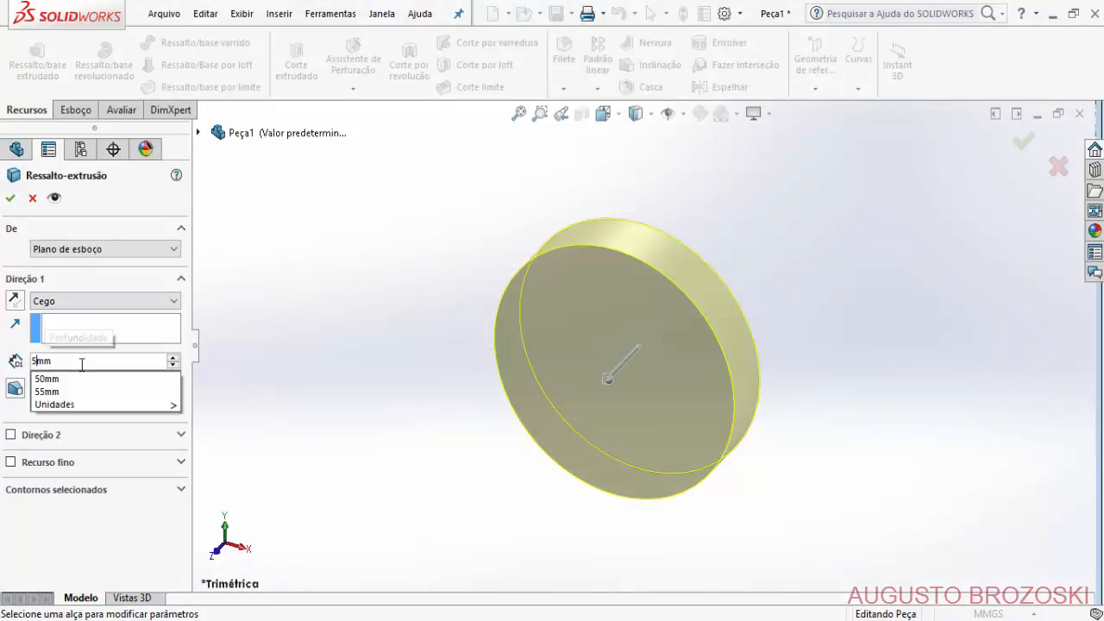
pyautogui.press('Return')
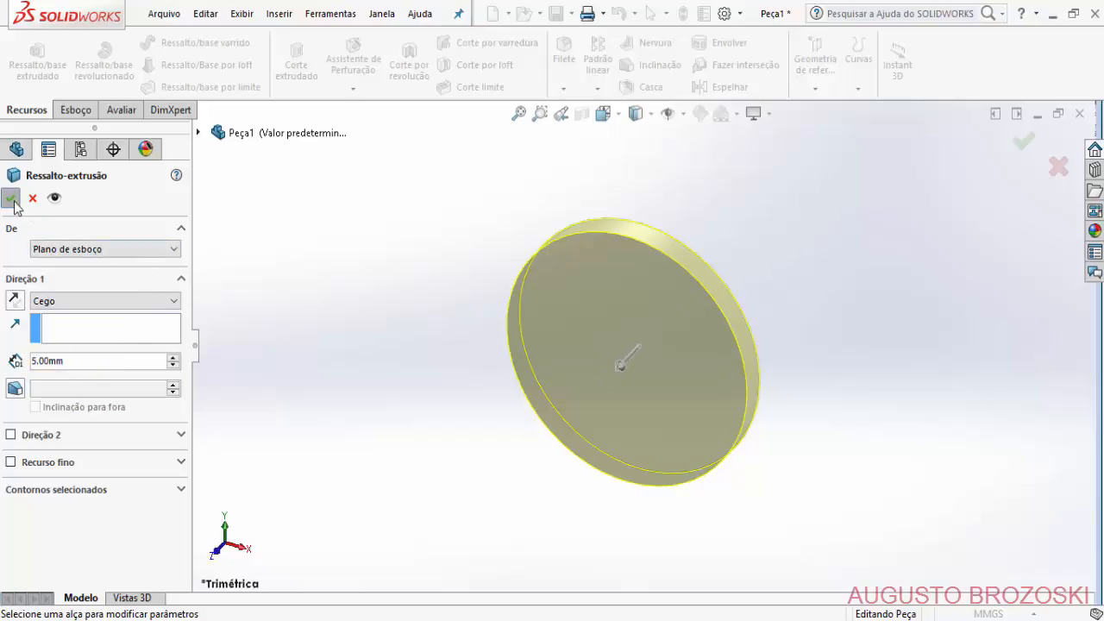
pyautogui.click(11, 199)
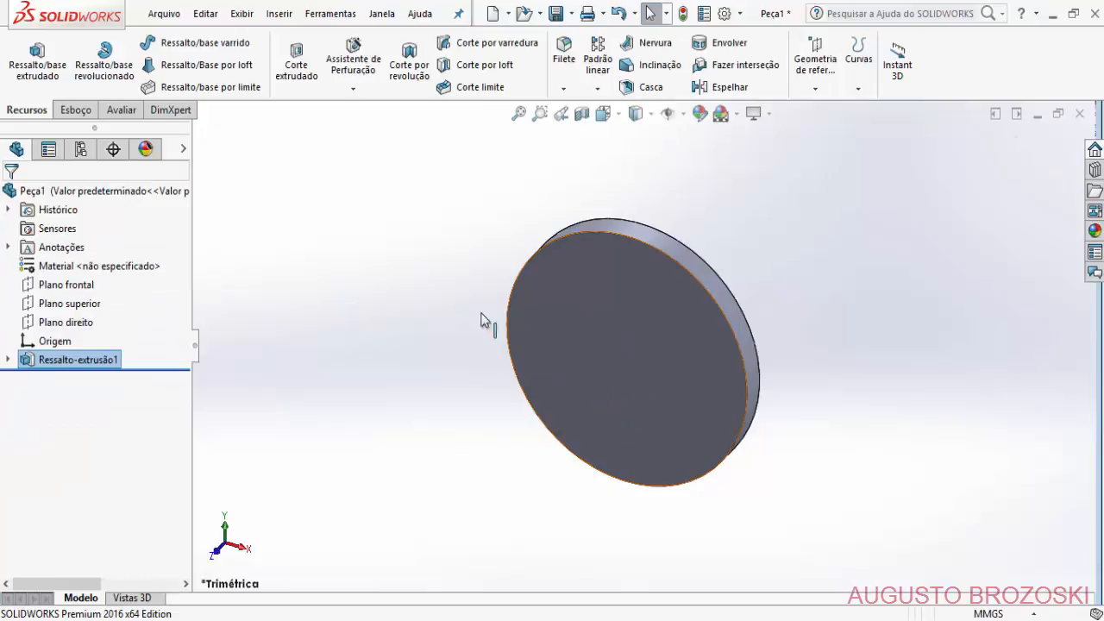
# Start a sketch on the collar's front face and draw a circle about 30 mm in diameter centred on the origin.
pyautogui.click(76, 110)
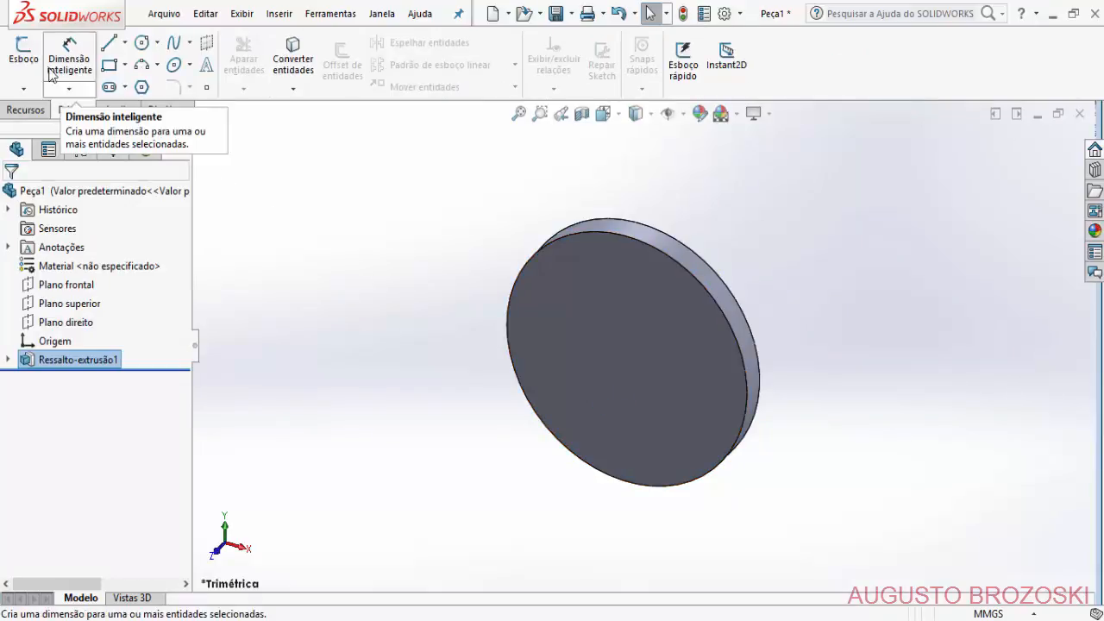
pyautogui.click(24, 53)
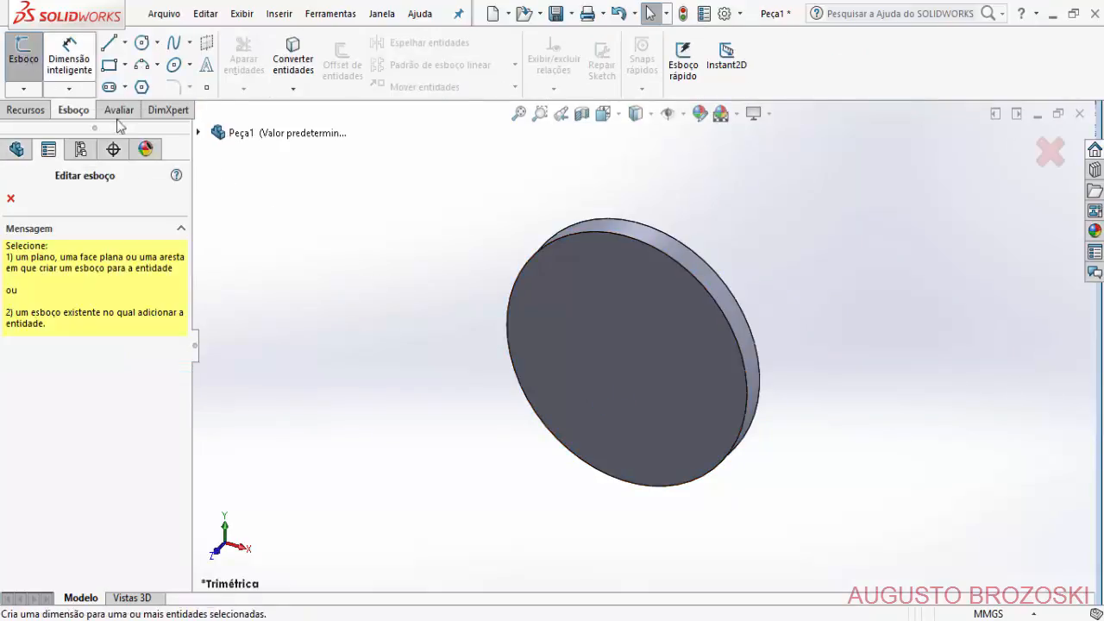
pyautogui.click(603, 311)
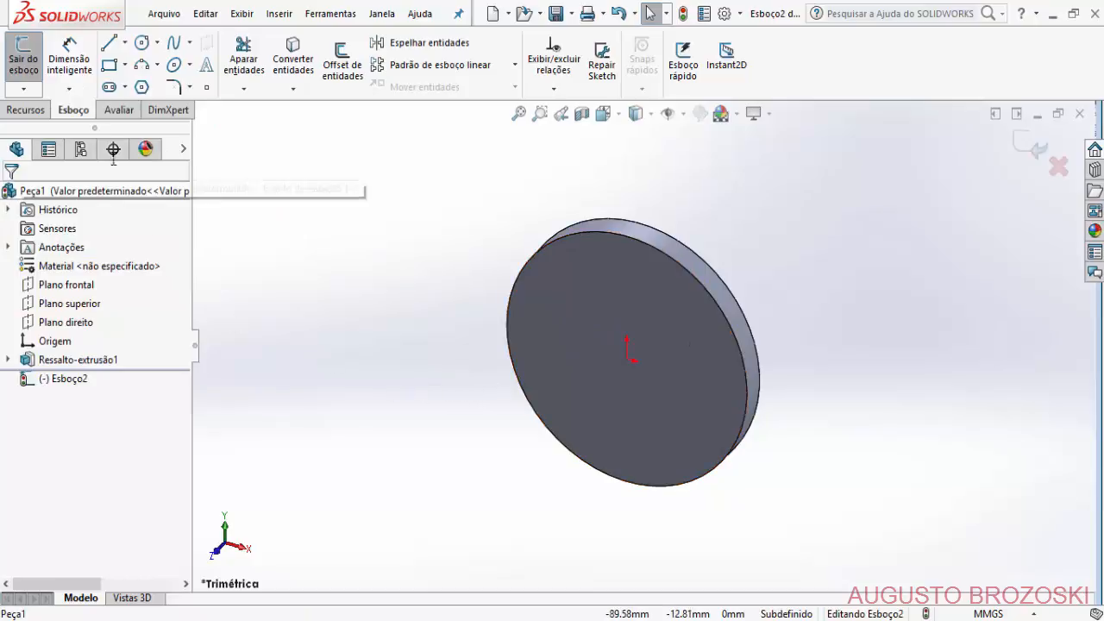
pyautogui.click(142, 43)
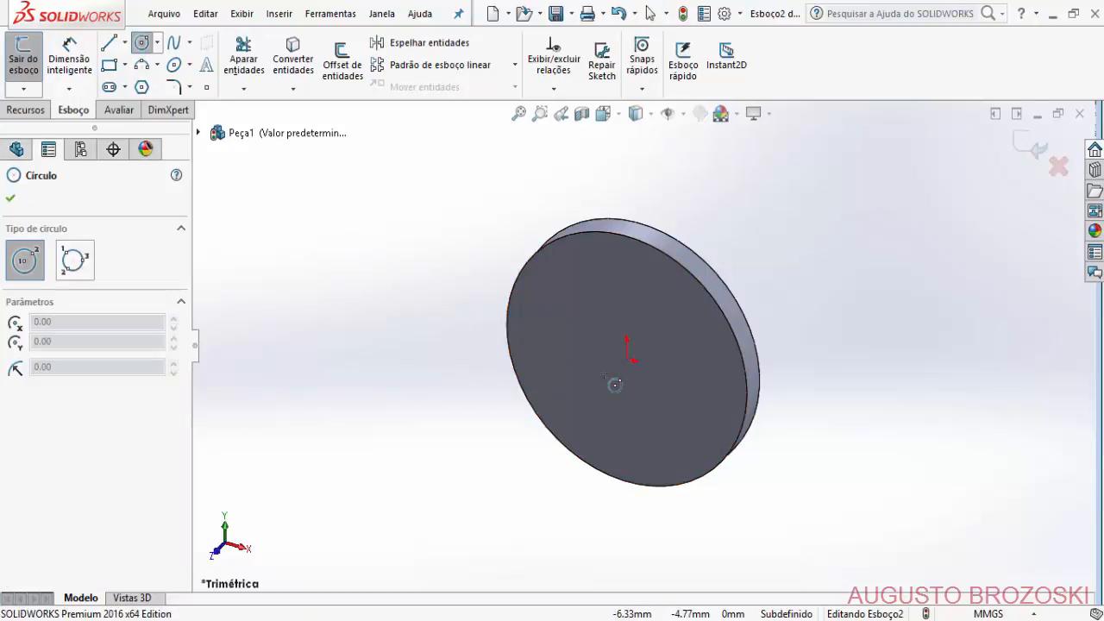
pyautogui.click(629, 361)
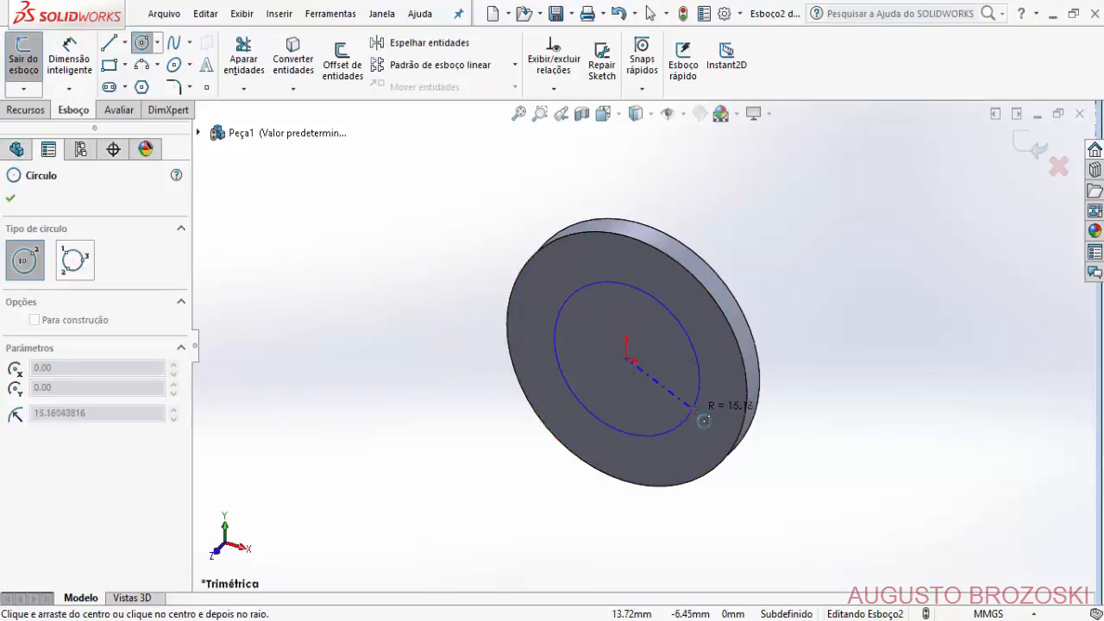
pyautogui.click(697, 406)
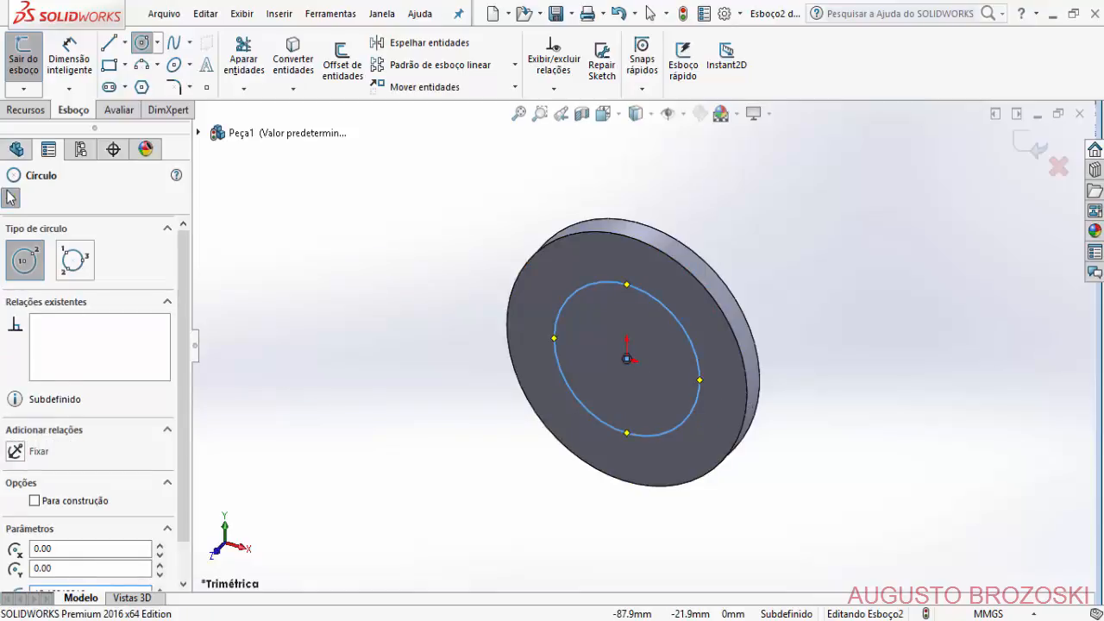
pyautogui.click(8, 198)
# Dimension the new circle's diameter as 35 mm, following the PDF drawing, and exit the sketch.
pyautogui.click(69, 56)
pyautogui.click(555, 339)
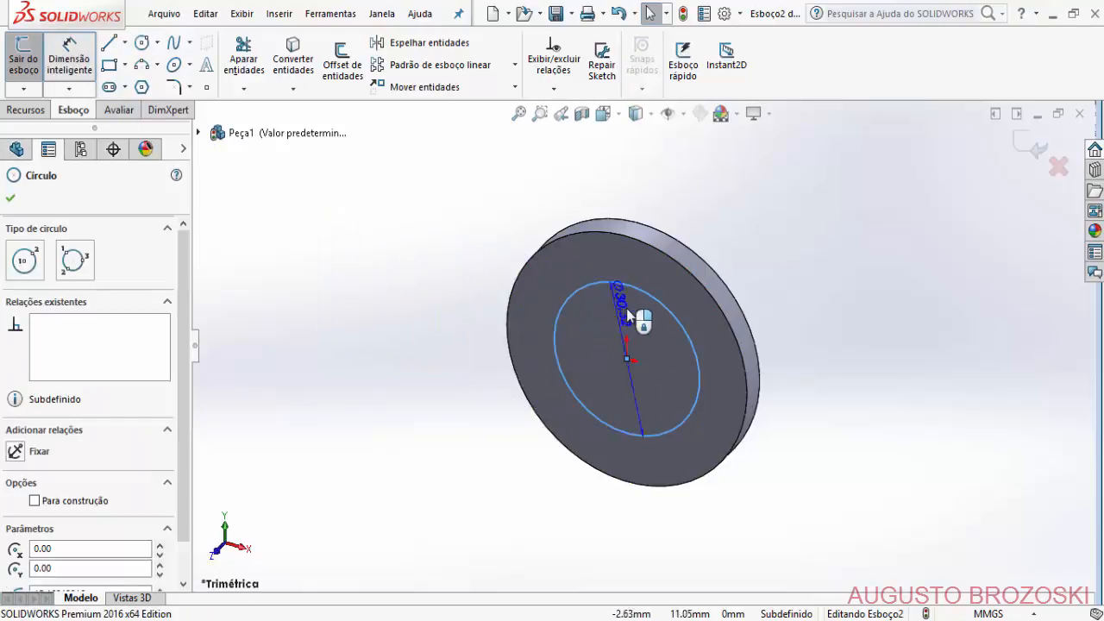
pyautogui.click(626, 338)
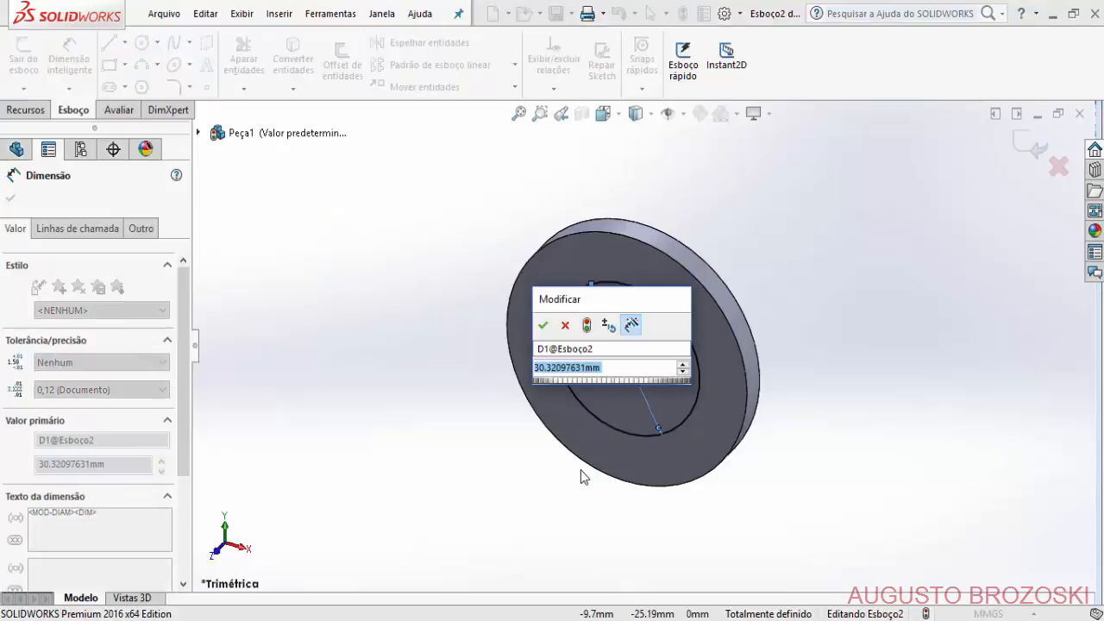
pyautogui.click(604, 619)
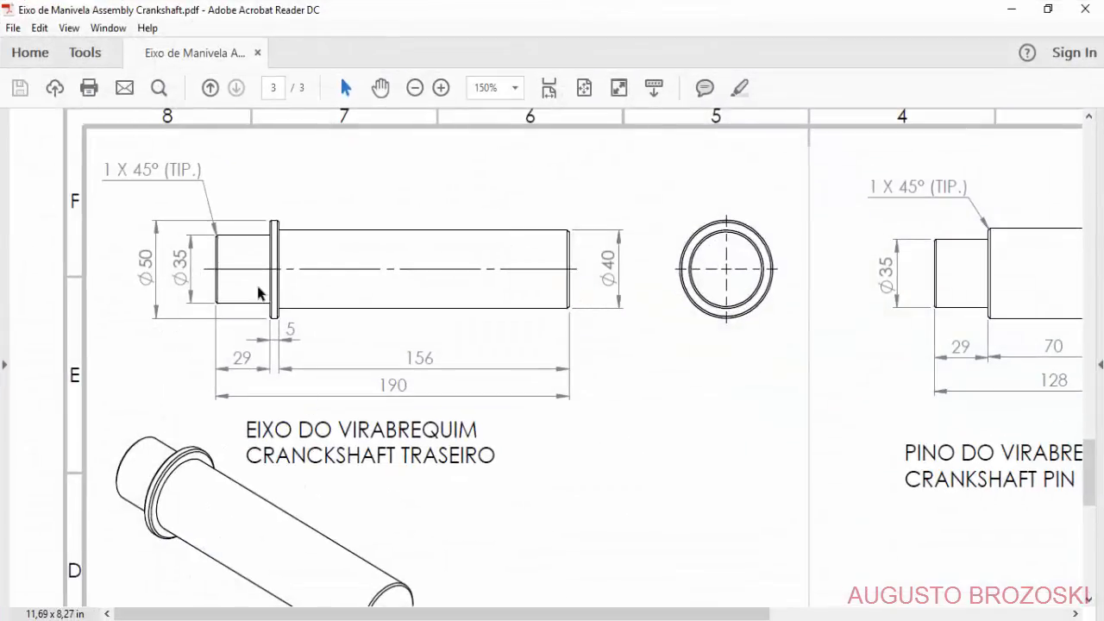
pyautogui.click(1012, 8)
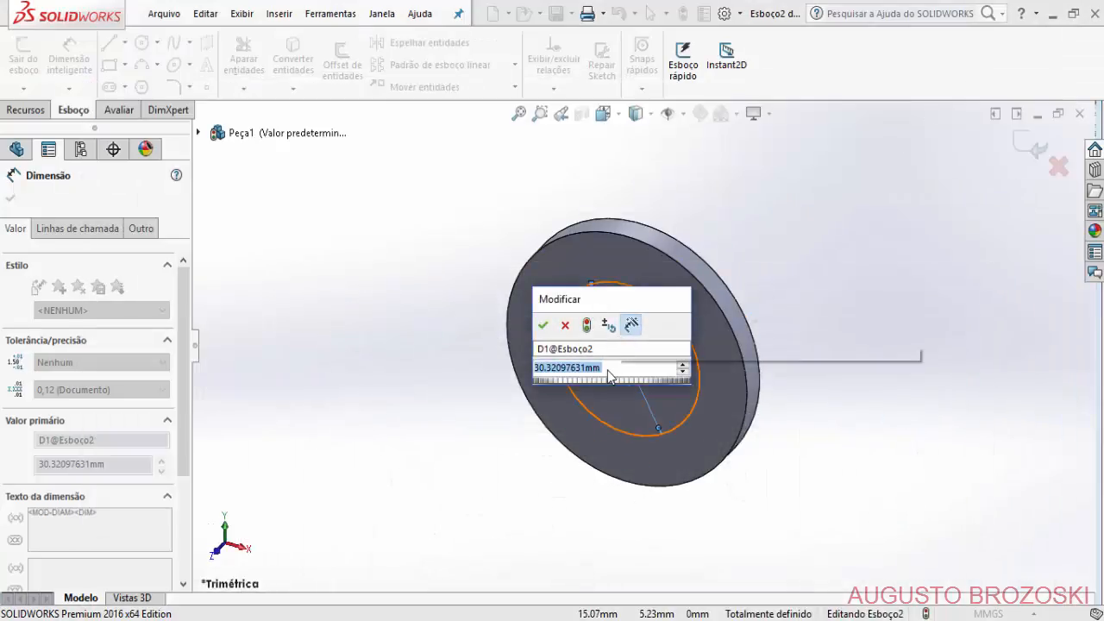
pyautogui.write('30')
pyautogui.press('Return')
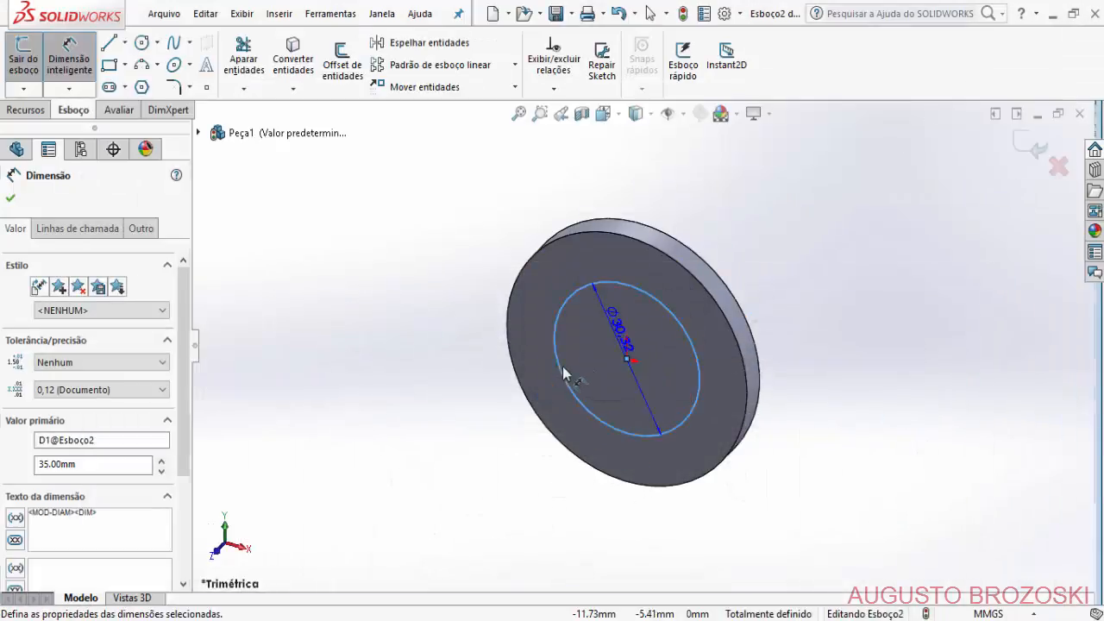
pyautogui.click(10, 200)
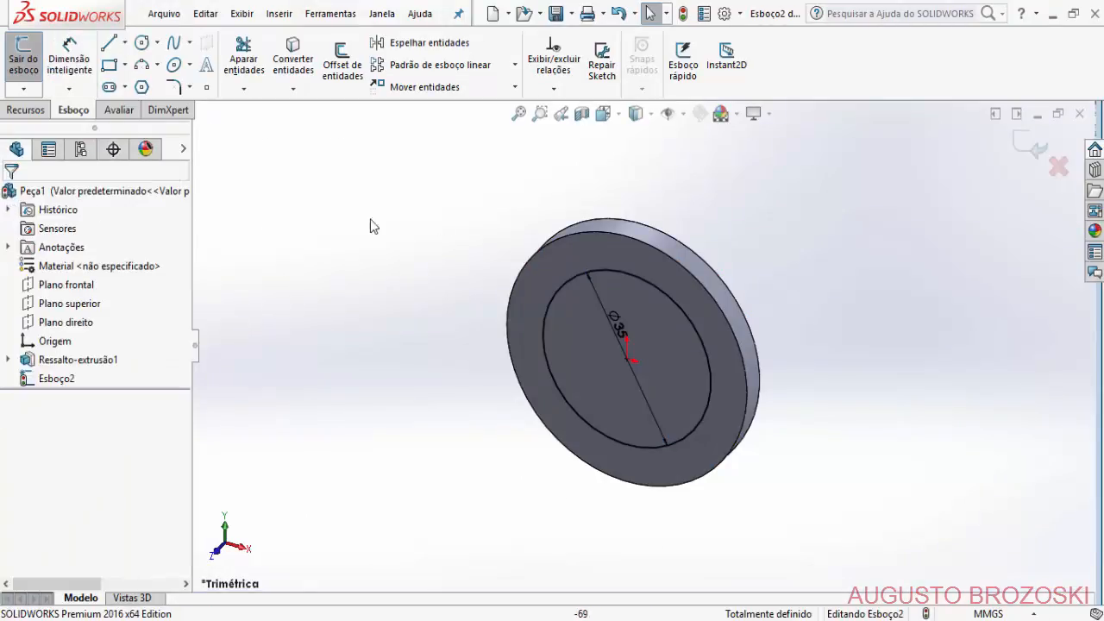
pyautogui.click(1028, 149)
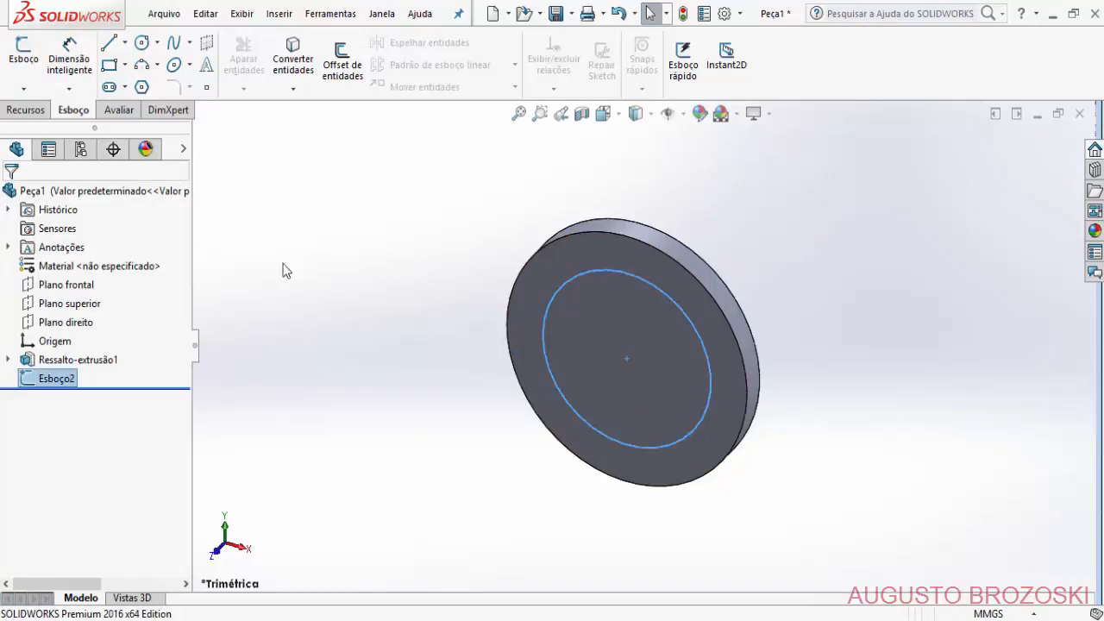
# Extrude the 35 mm circle as a blind boss with a depth of 29 mm, merged with the collar.
pyautogui.click(14, 113)
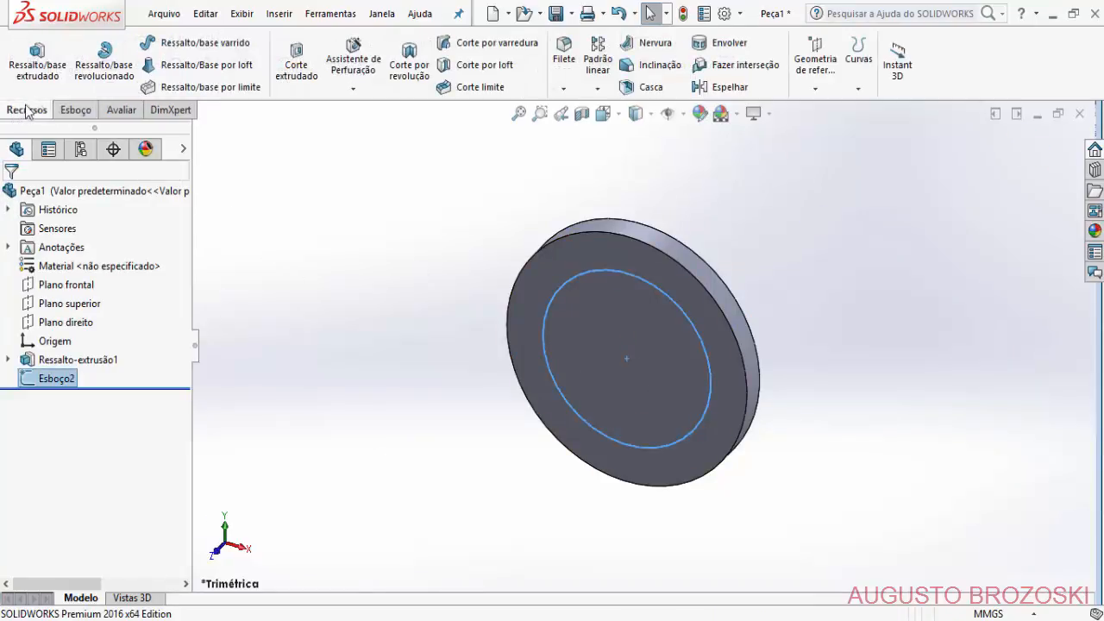
pyautogui.click(37, 69)
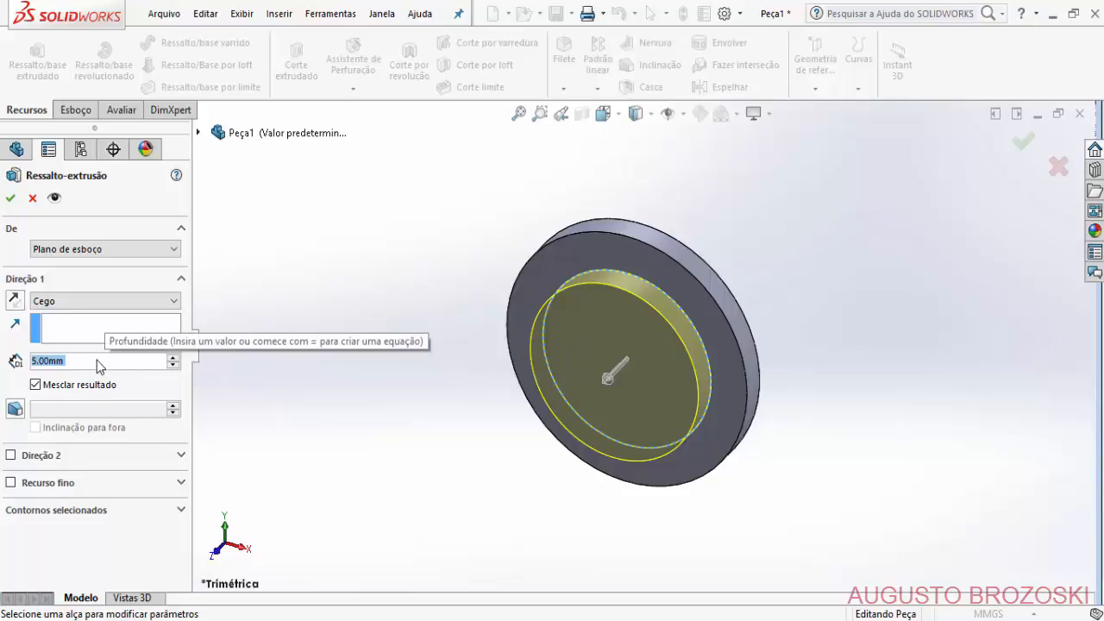
pyautogui.write('29')
pyautogui.moveTo(83, 381)
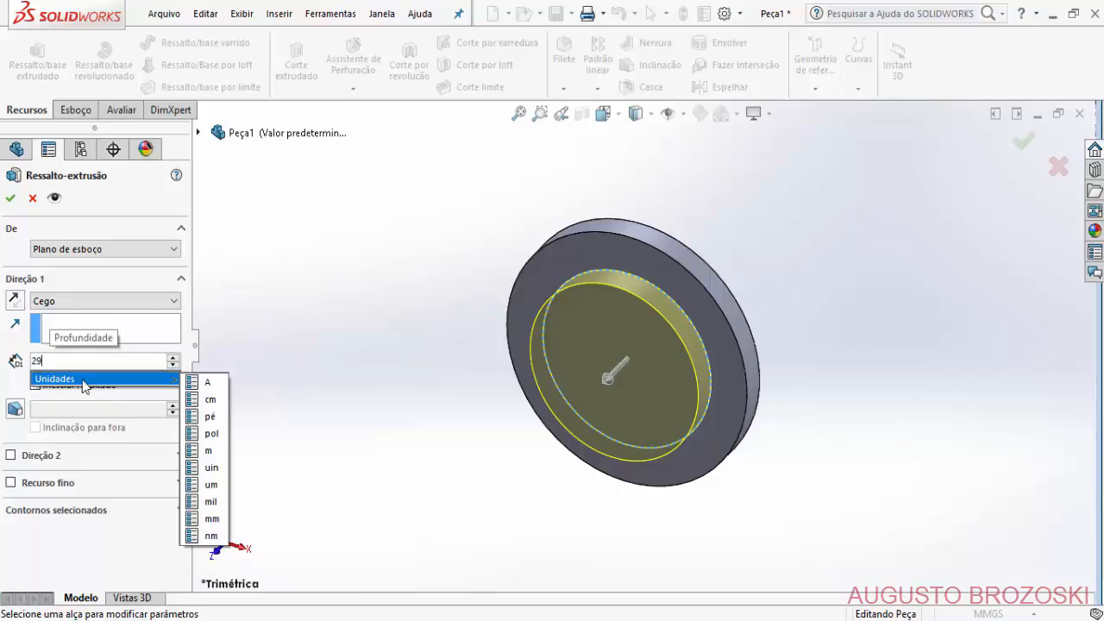
pyautogui.press('Return')
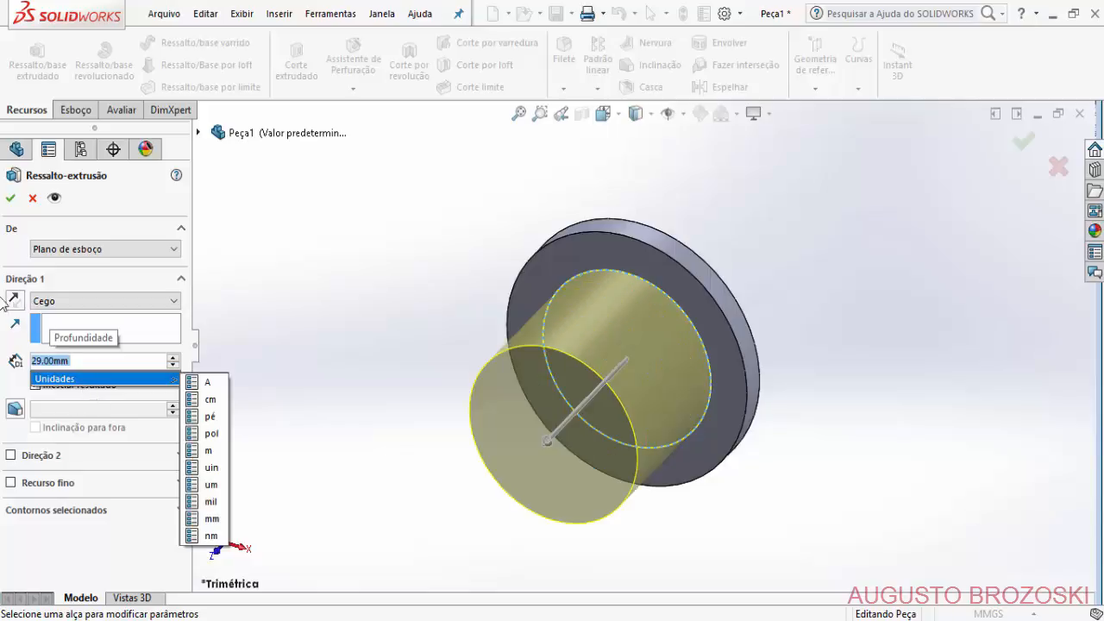
pyautogui.click(8, 200)
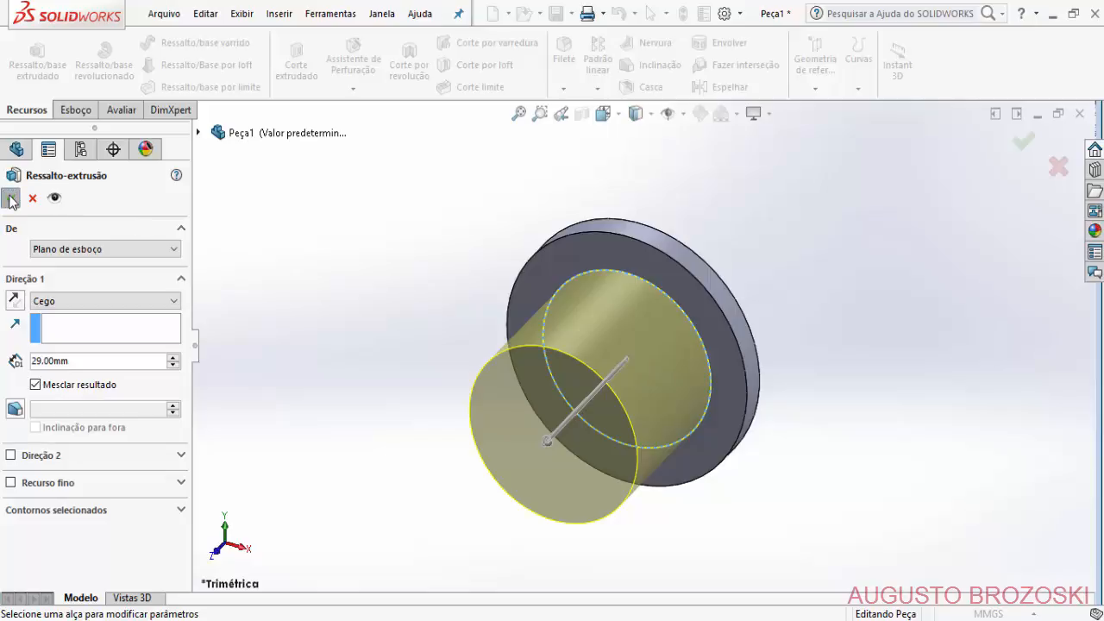
pyautogui.click(10, 200)
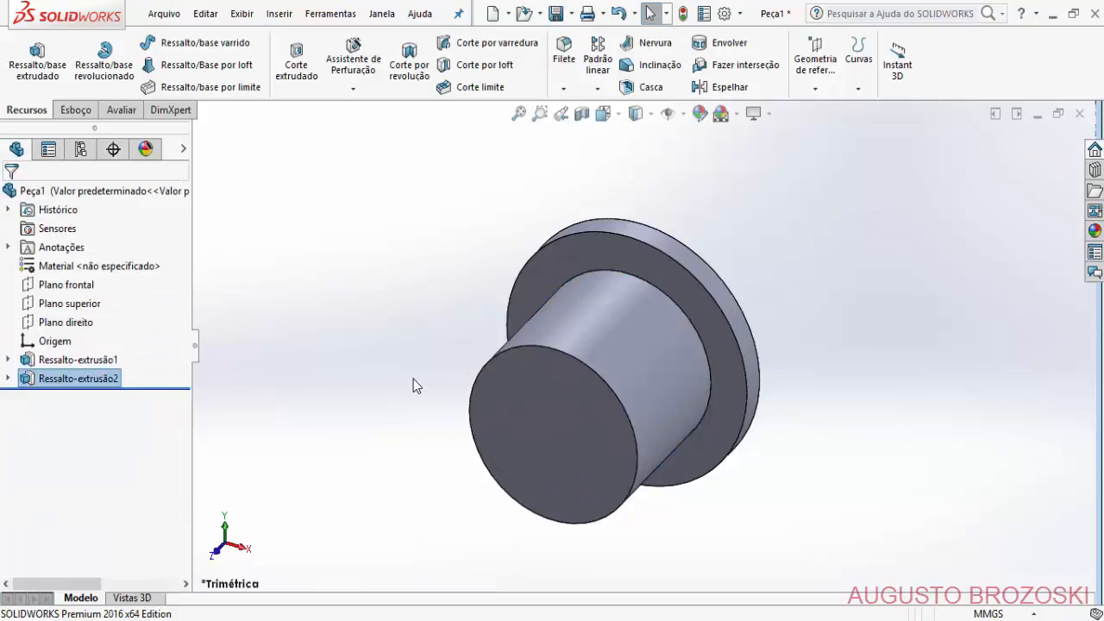
# Start a sketch on the collar's opposite face, viewed straight on, and draw a circle about 25 mm in diameter centred on the origin.
pyautogui.moveTo(580, 388); pyautogui.dragTo(511, 480, button='middle')
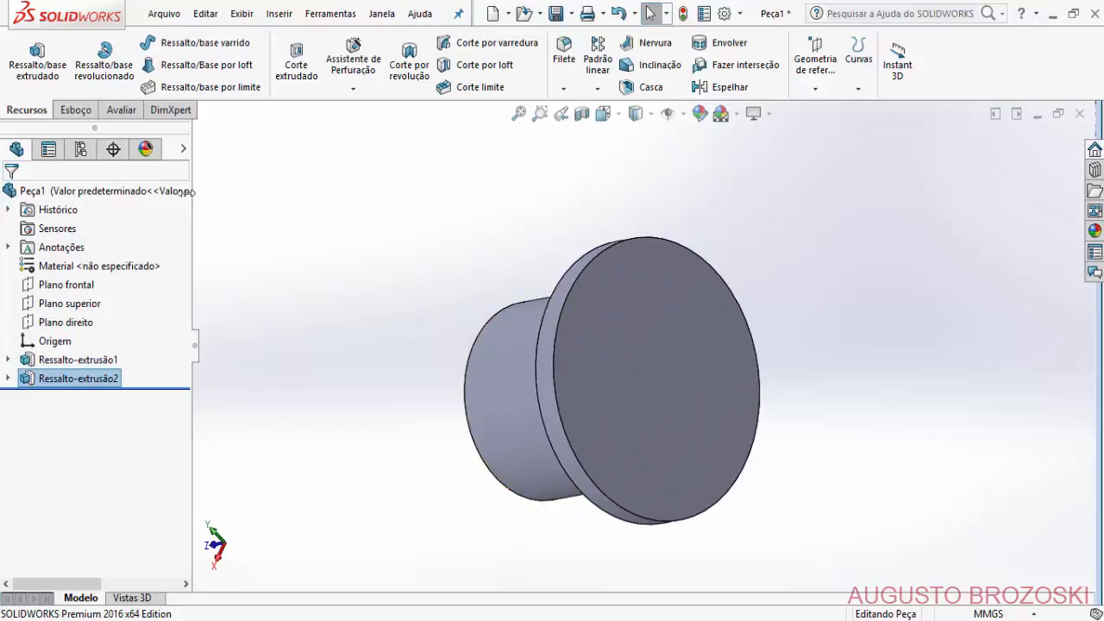
pyautogui.click(79, 111)
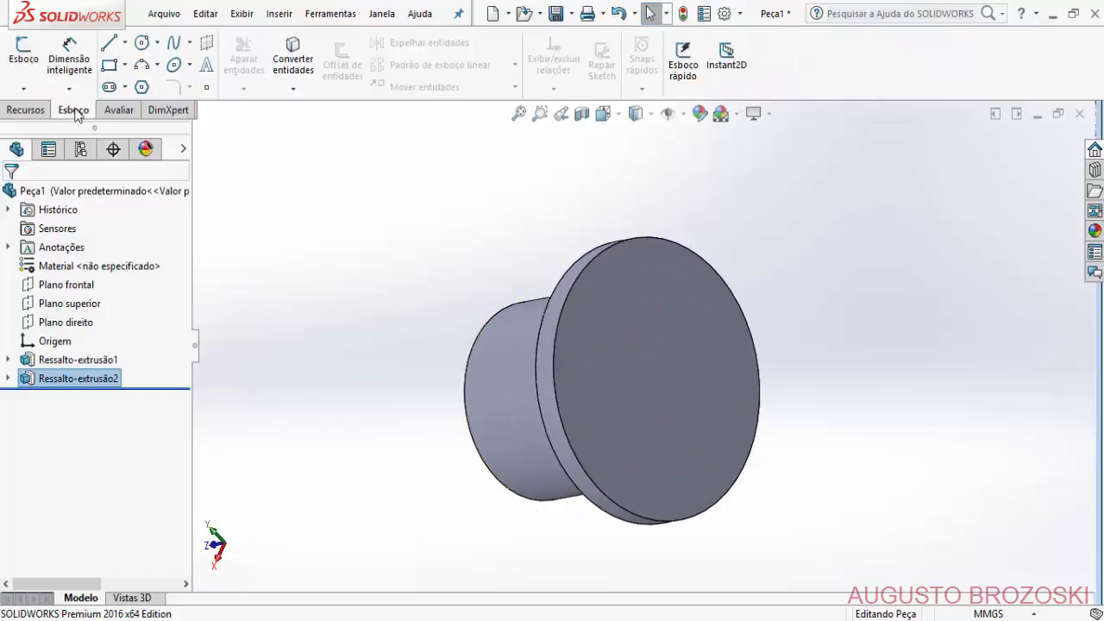
pyautogui.click(24, 52)
pyautogui.click(665, 295)
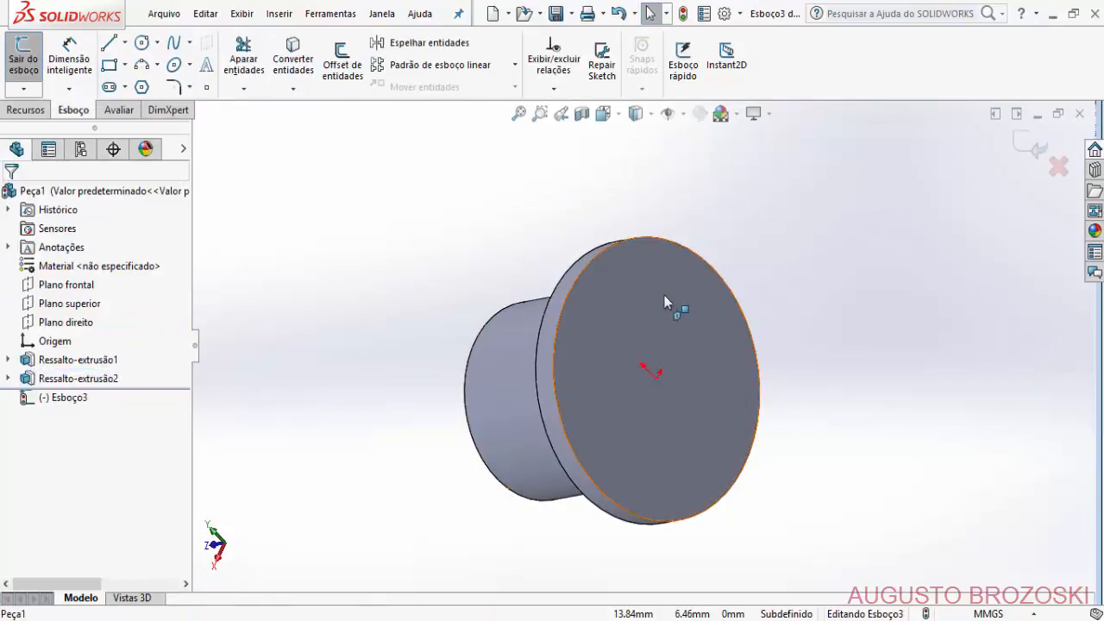
pyautogui.rightClick(63, 402)
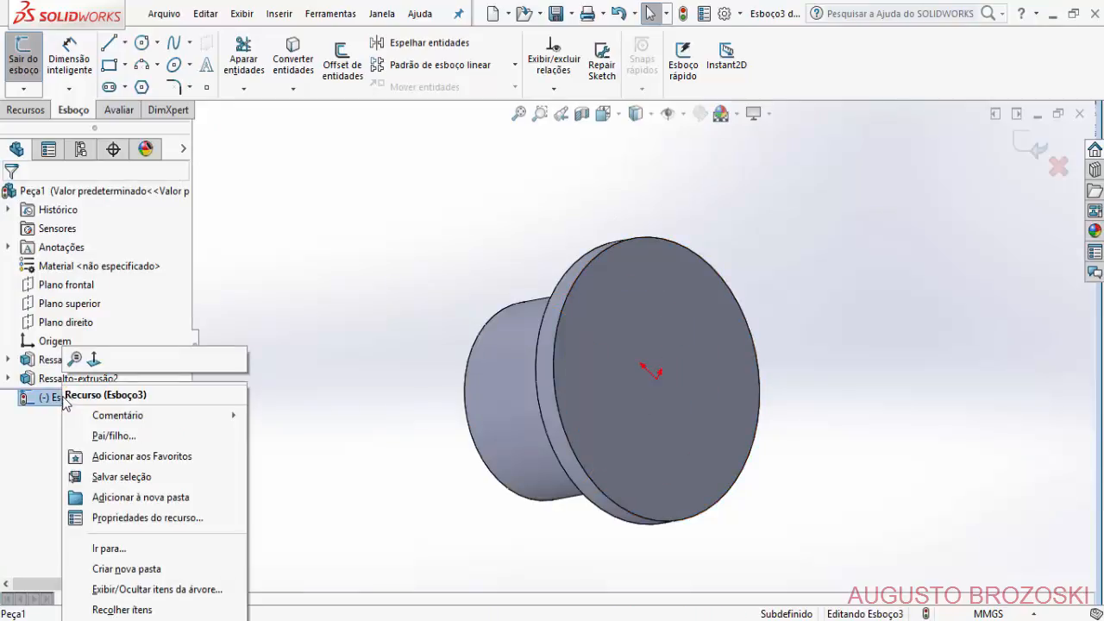
pyautogui.click(94, 360)
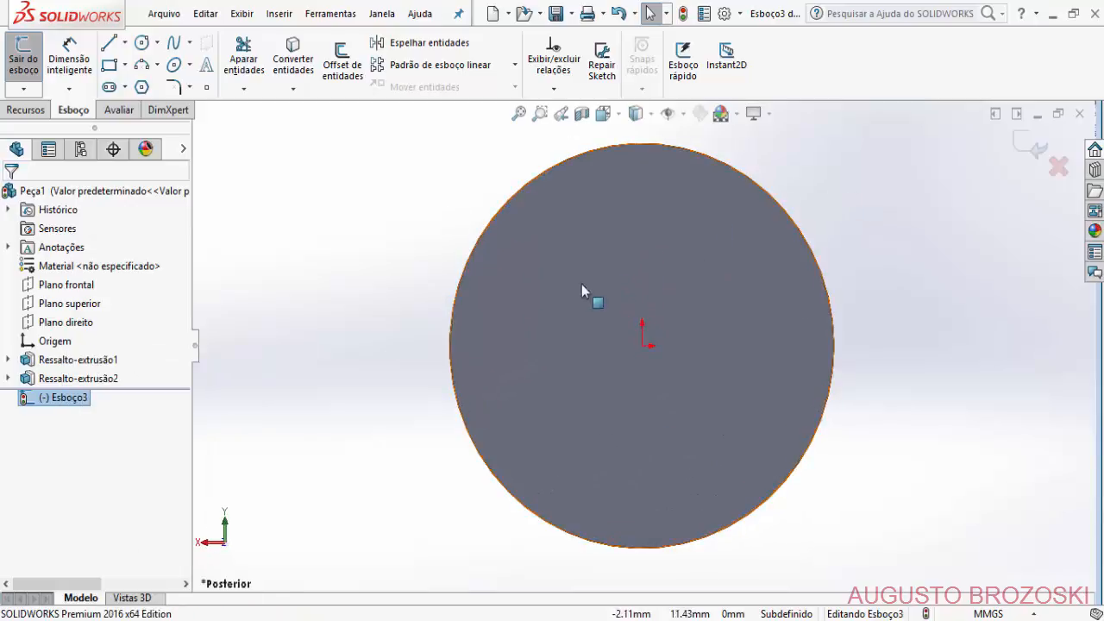
pyautogui.click(141, 45)
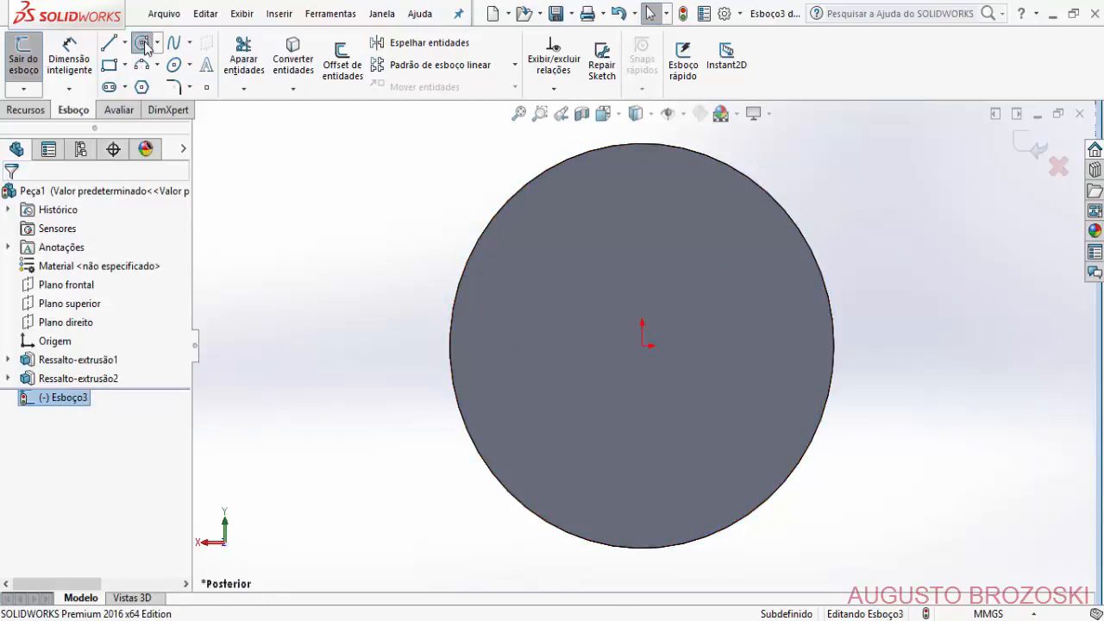
pyautogui.moveTo(642, 345); pyautogui.dragTo(711, 414)
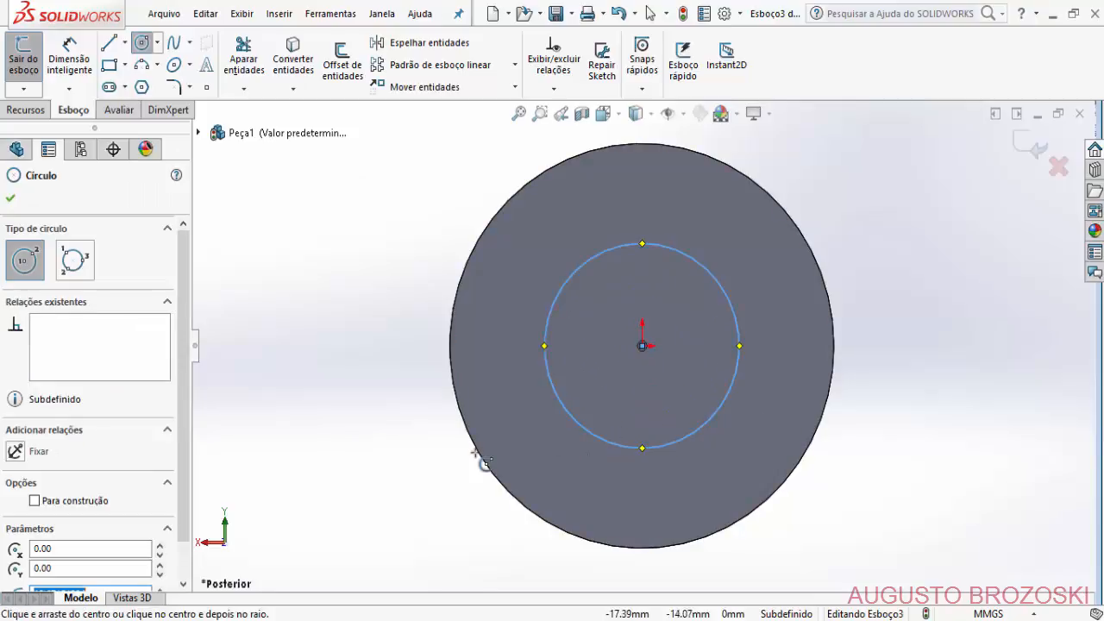
pyautogui.click(10, 198)
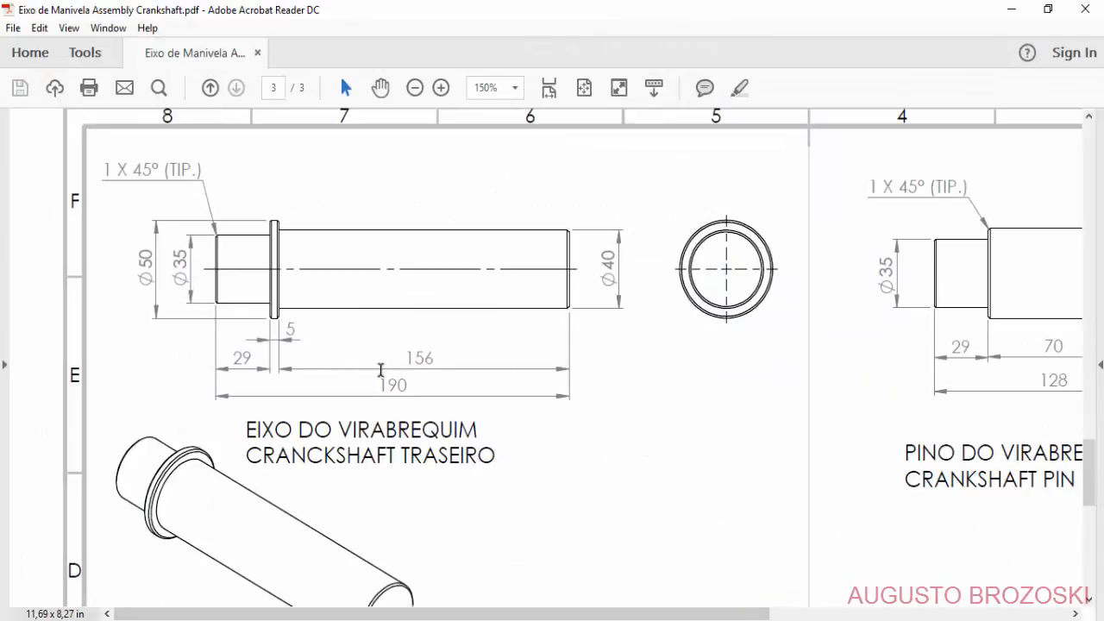
# Dimension the circle on the collar's back face as 40 mm in diameter, following the PDF drawing, and exit the sketch.
pyautogui.click(1010, 12)
pyautogui.click(69, 59)
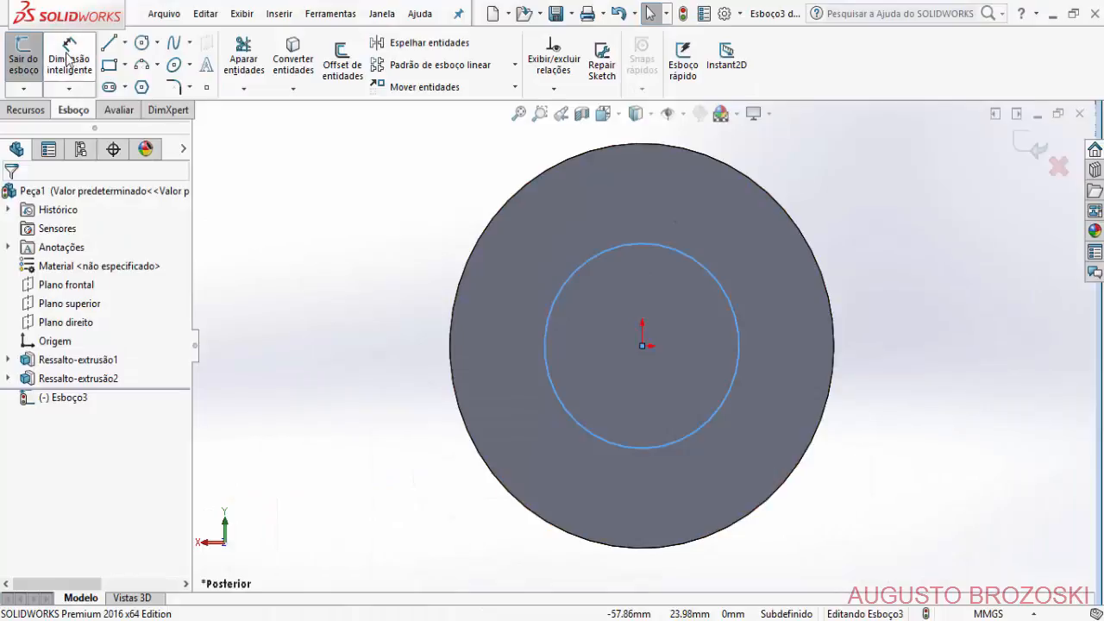
pyautogui.click(573, 277)
pyautogui.click(611, 308)
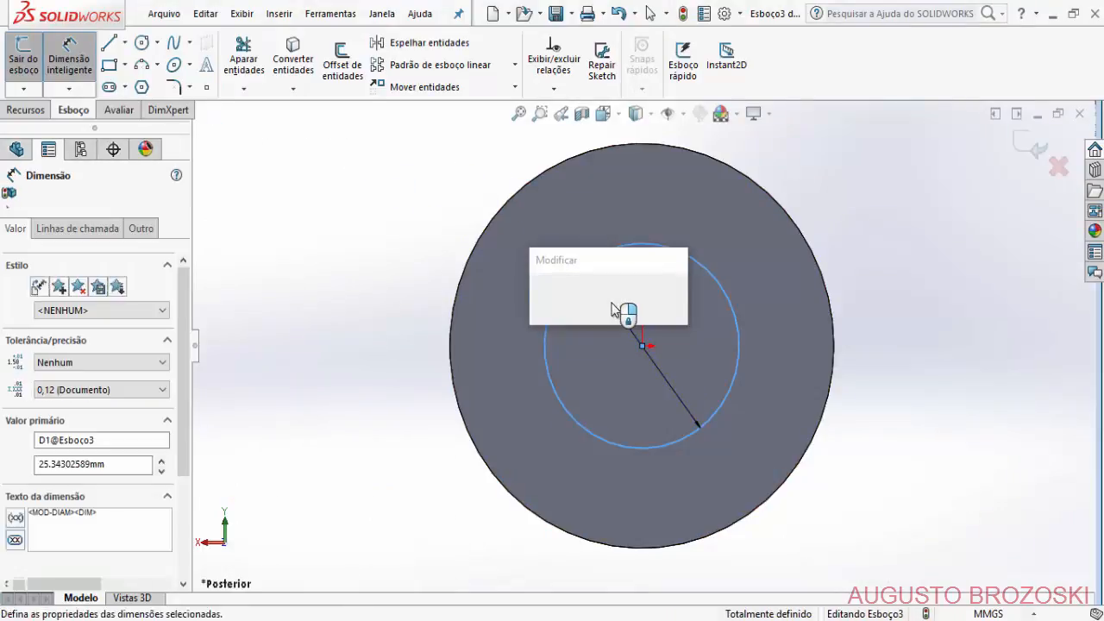
pyautogui.write('40')
pyautogui.press('Return')
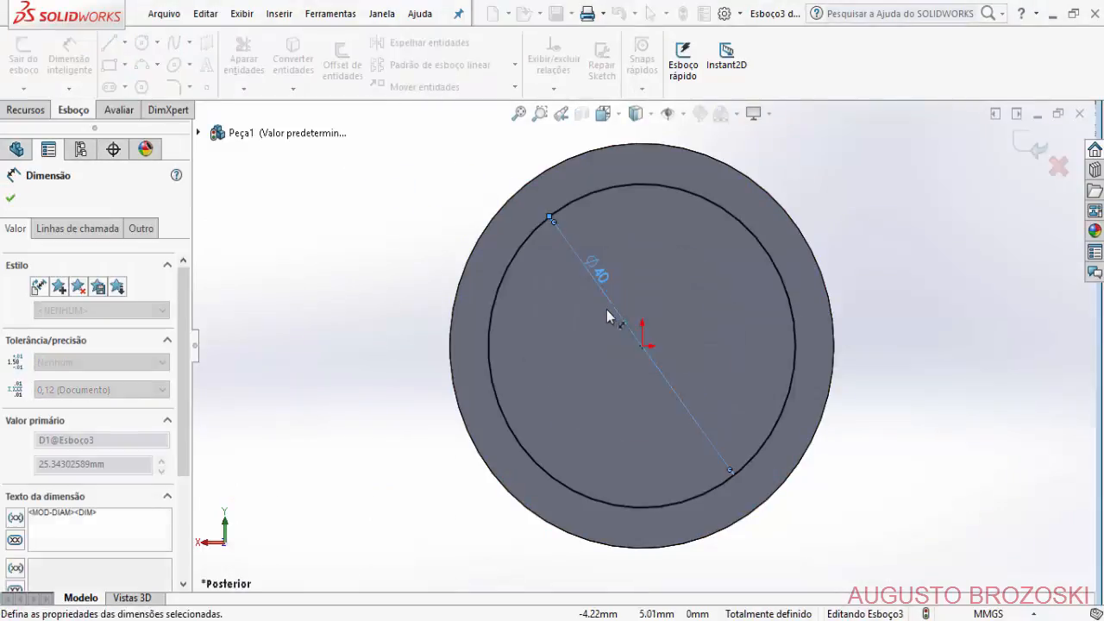
pyautogui.click(11, 201)
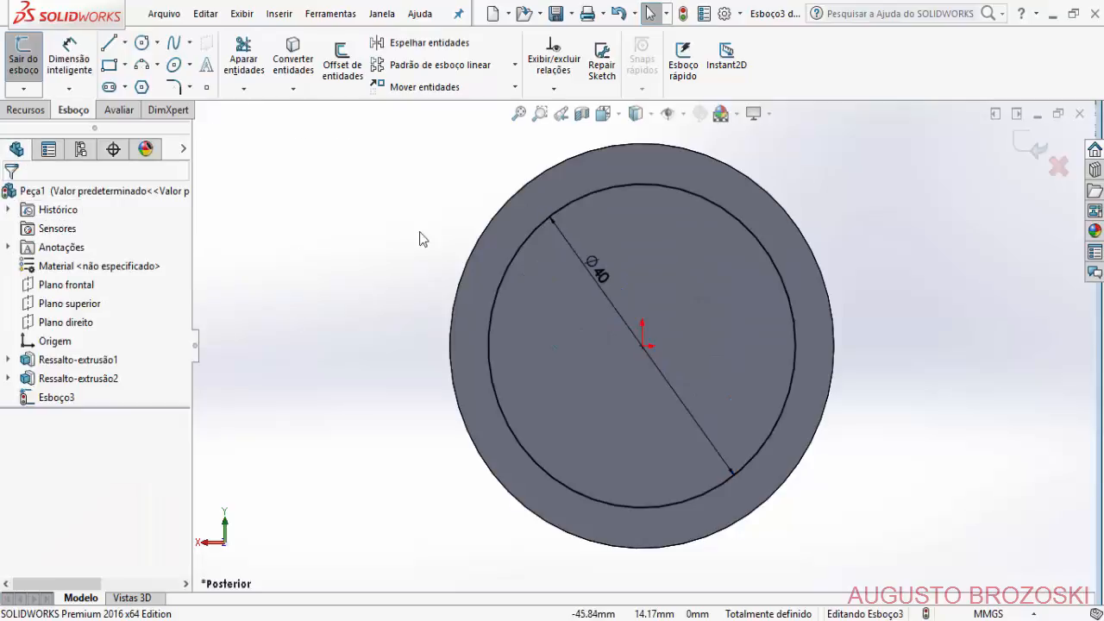
pyautogui.click(1031, 151)
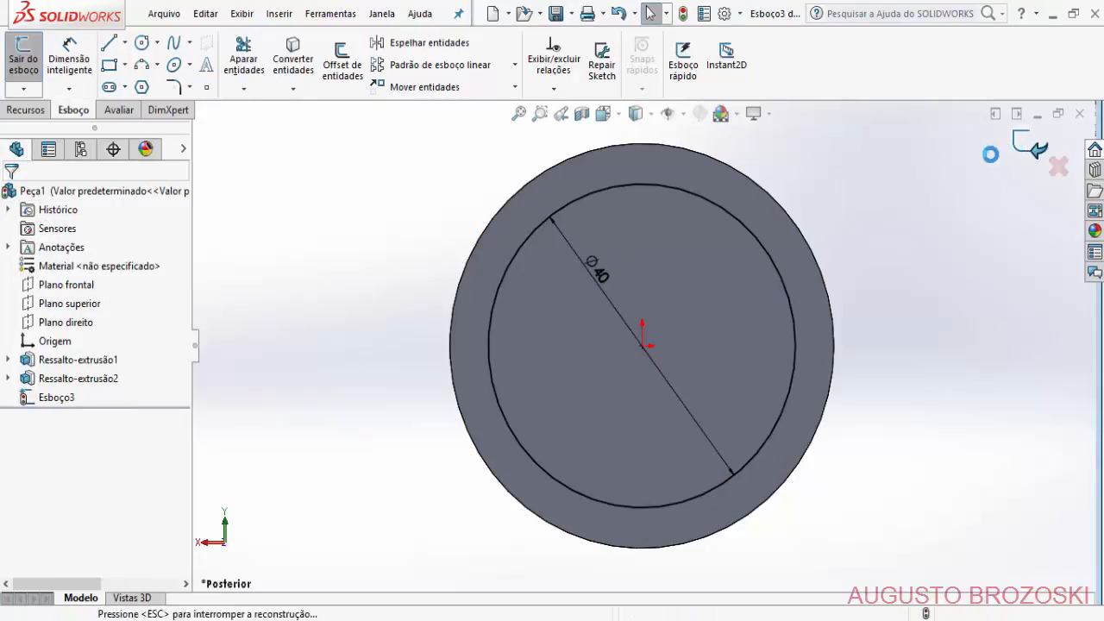
# Extrude the 40 mm circle as a blind boss 156 mm deep, following the PDF drawing, merged with the collar.
pyautogui.click(26, 110)
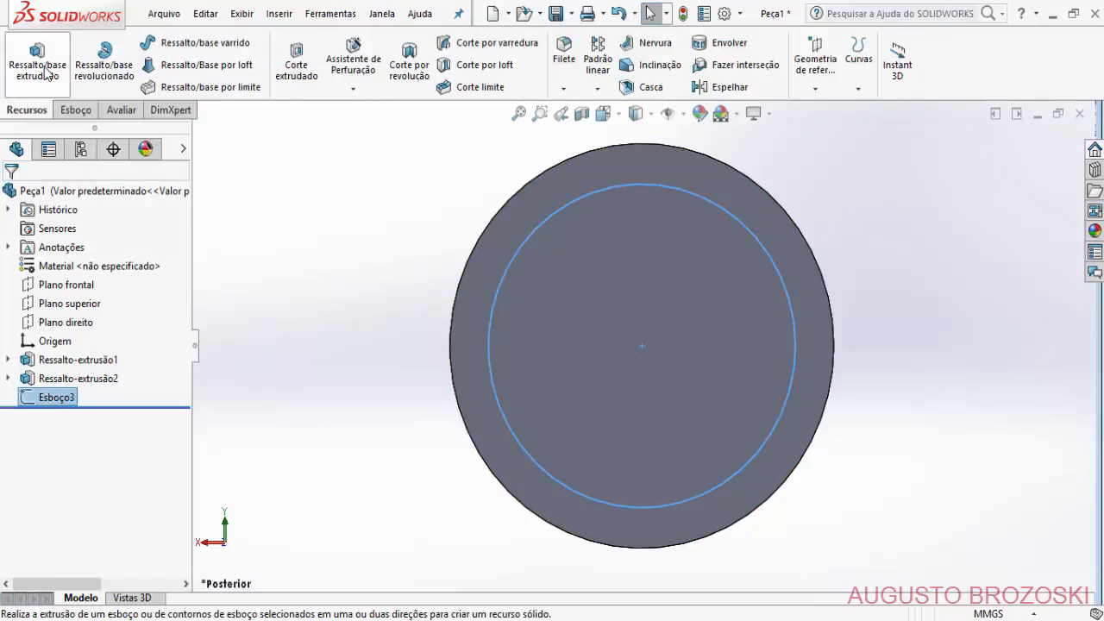
pyautogui.click(64, 74)
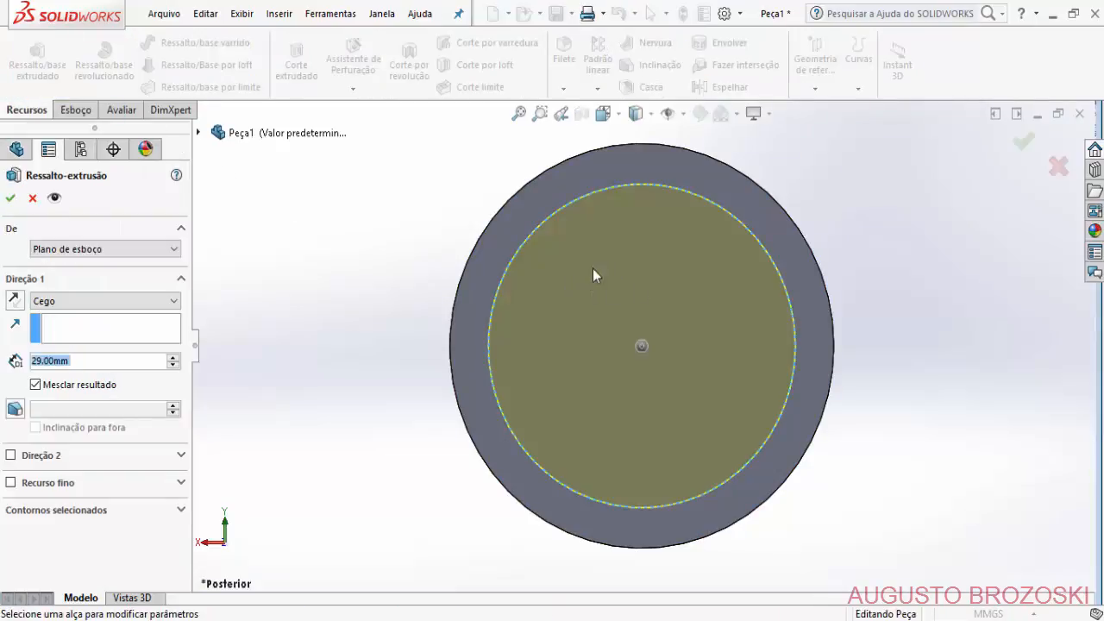
pyautogui.click(603, 113)
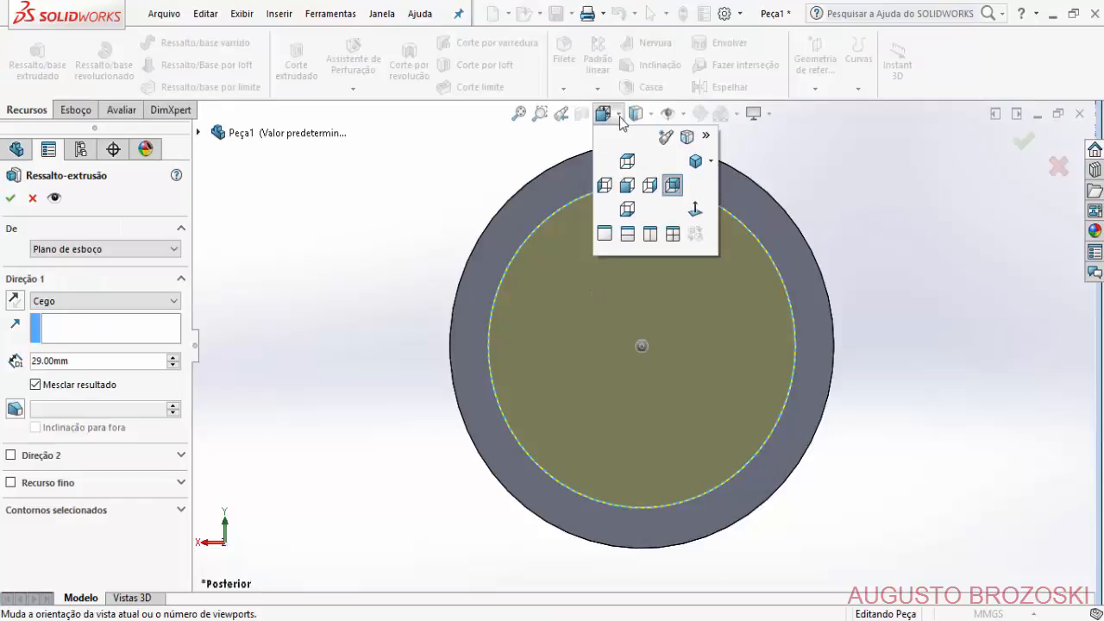
pyautogui.click(695, 162)
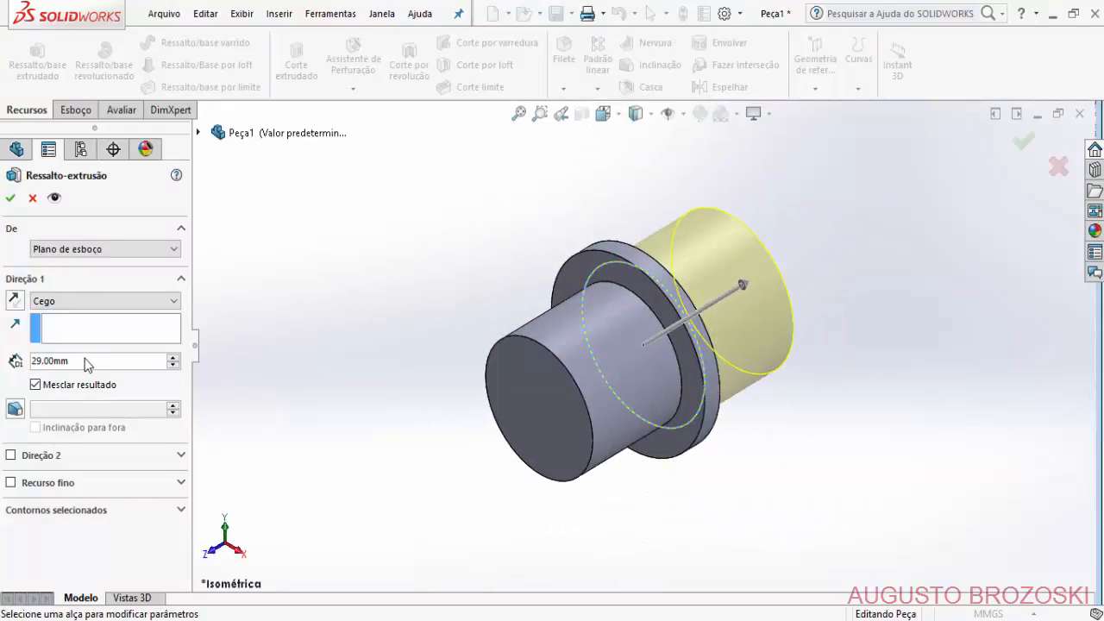
pyautogui.click(576, 620)
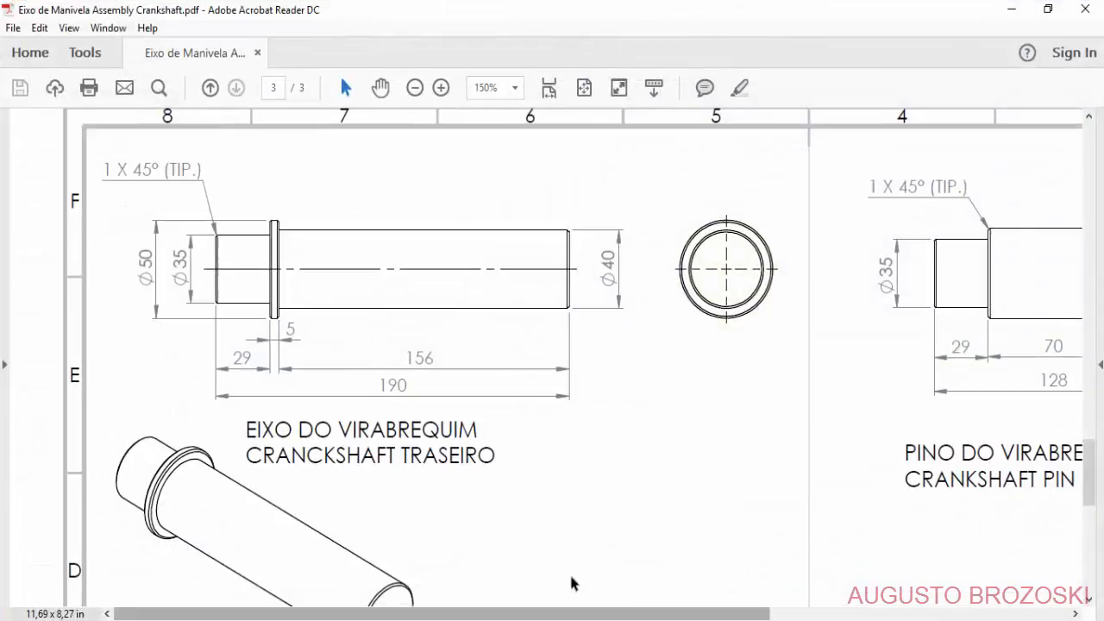
pyautogui.click(1006, 12)
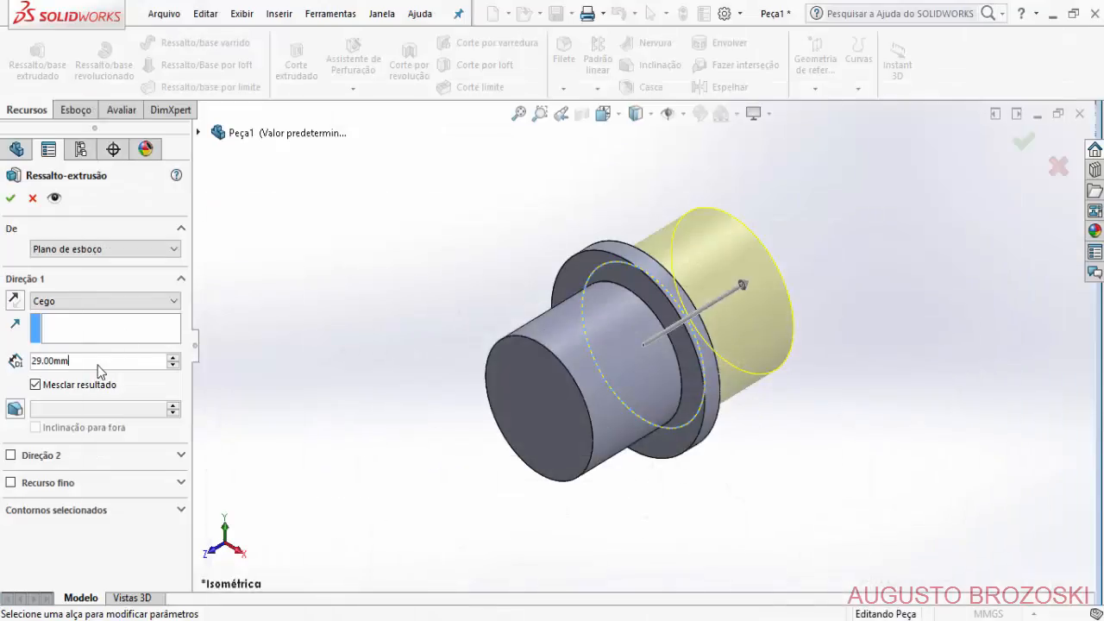
pyautogui.doubleClick(95, 362)
pyautogui.write('156')
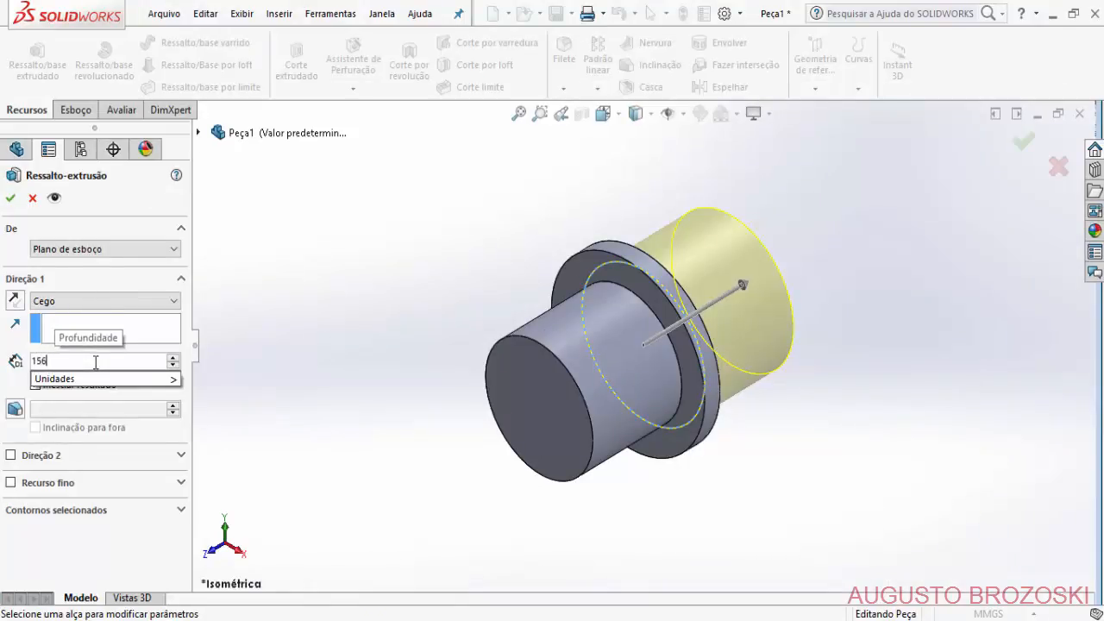
pyautogui.press('Return')
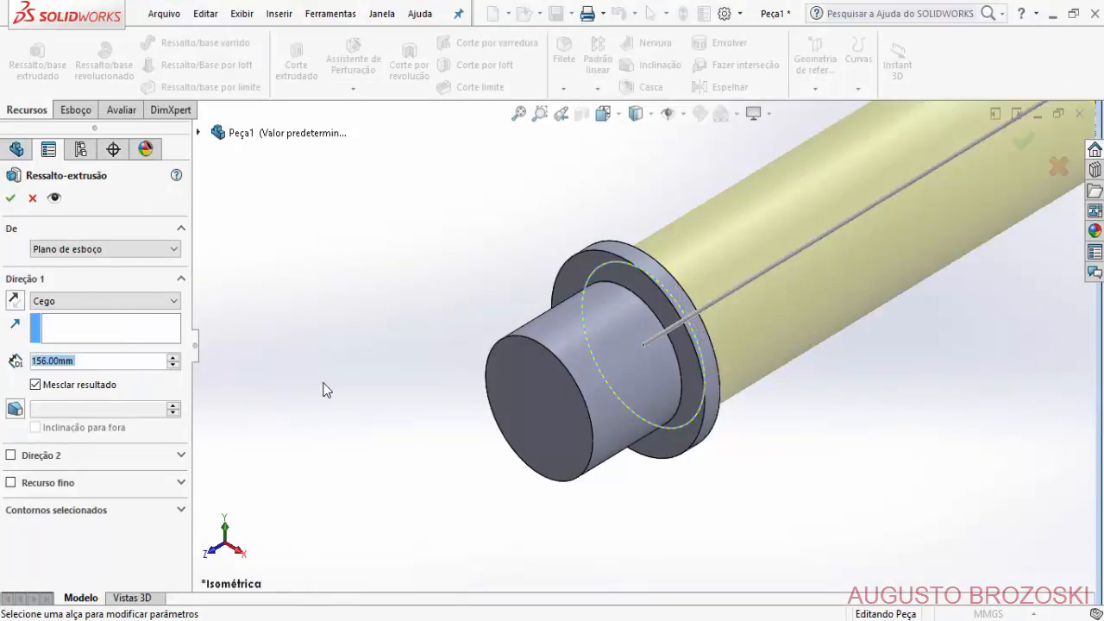
pyautogui.click(10, 198)
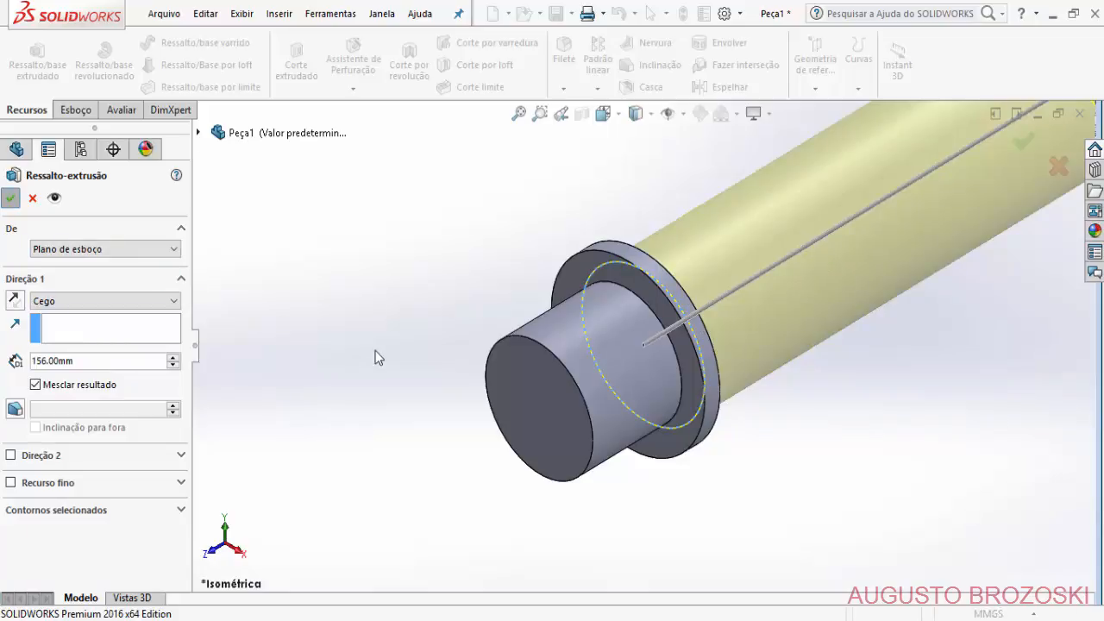
pyautogui.click(519, 113)
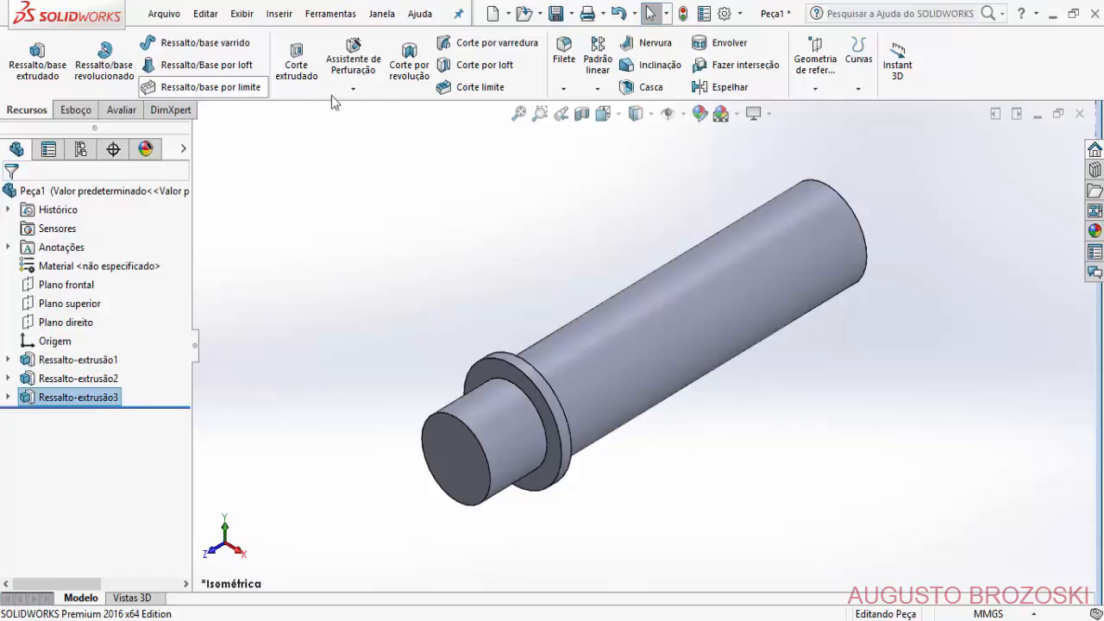
# Save the part as "Eixo do Virabrequim Traseiro" in the Motor Radial folder inside Motor Radial SolidWorks.
pyautogui.click(556, 15)
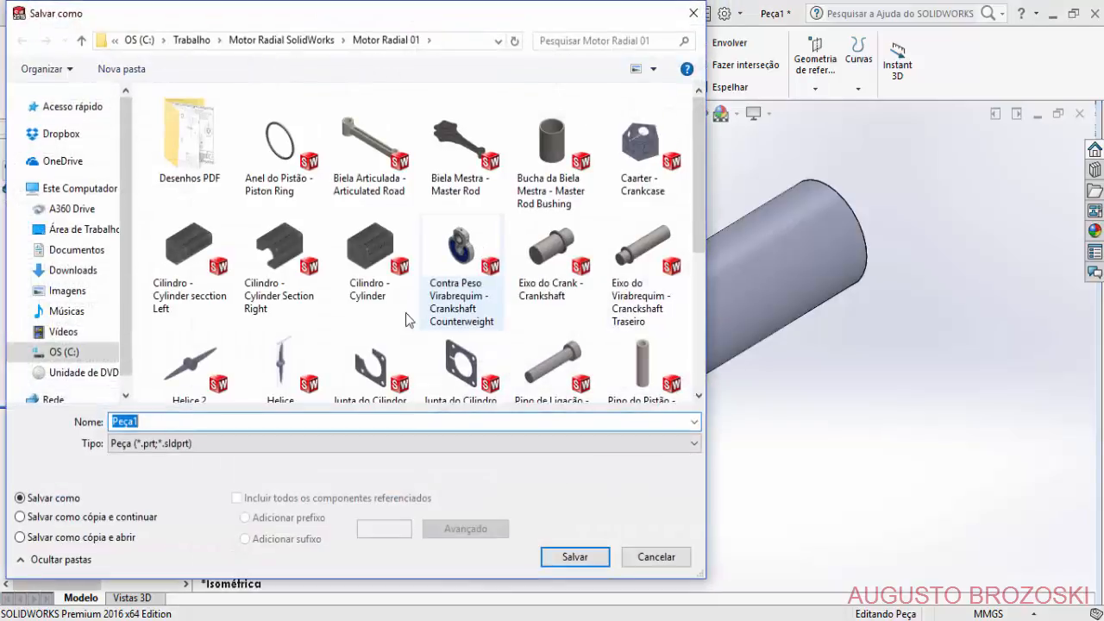
pyautogui.click(278, 41)
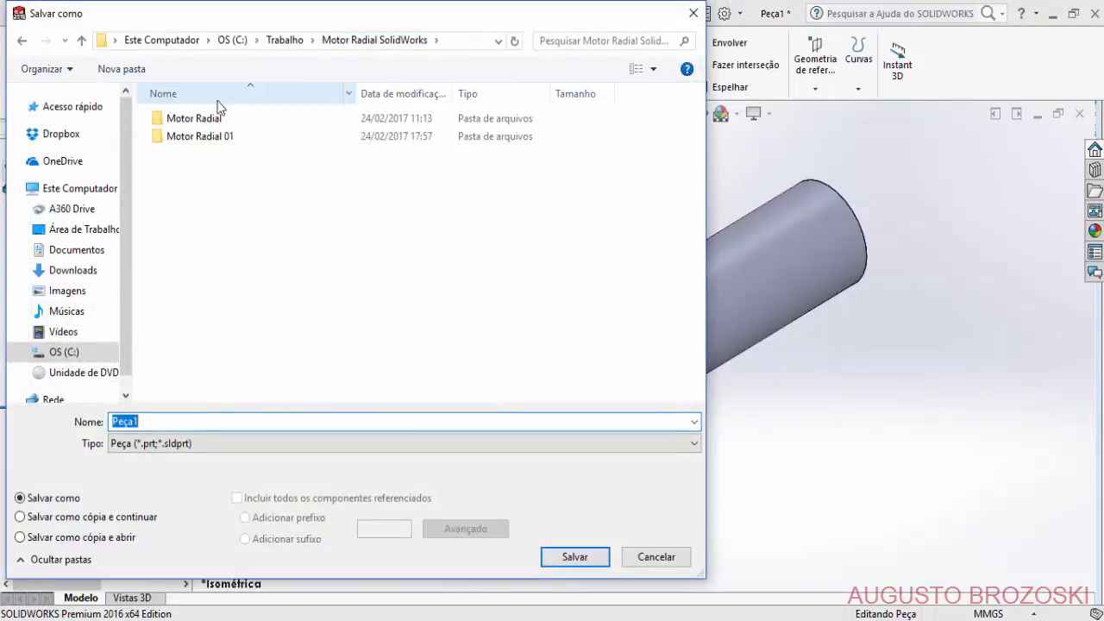
pyautogui.doubleClick(198, 422)
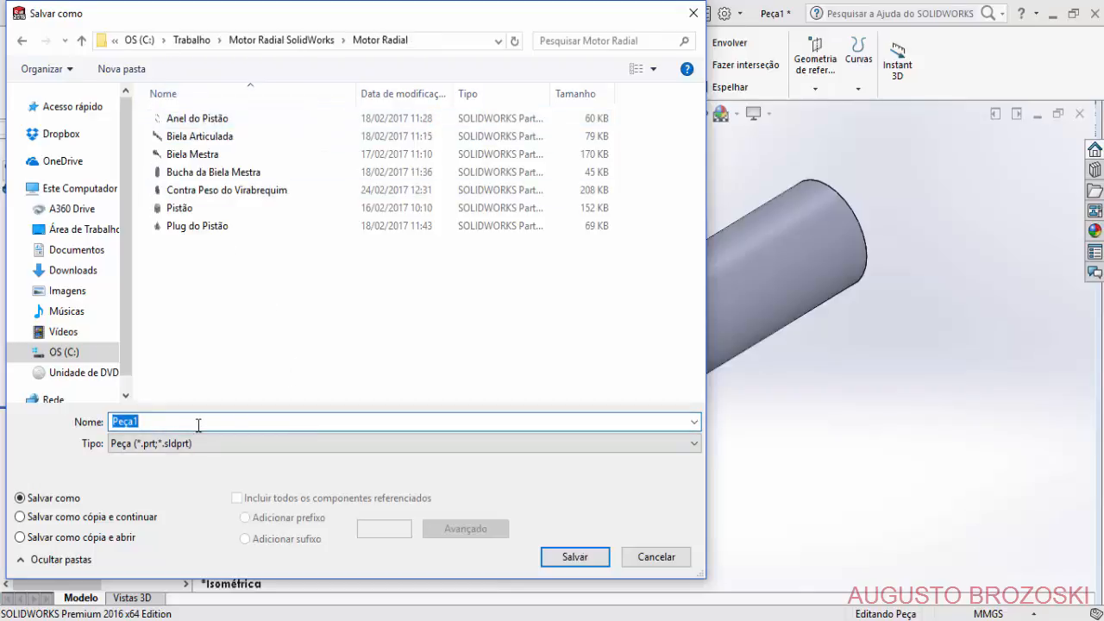
pyautogui.write('Eixo do Vira')
pyautogui.write('brequim Tras')
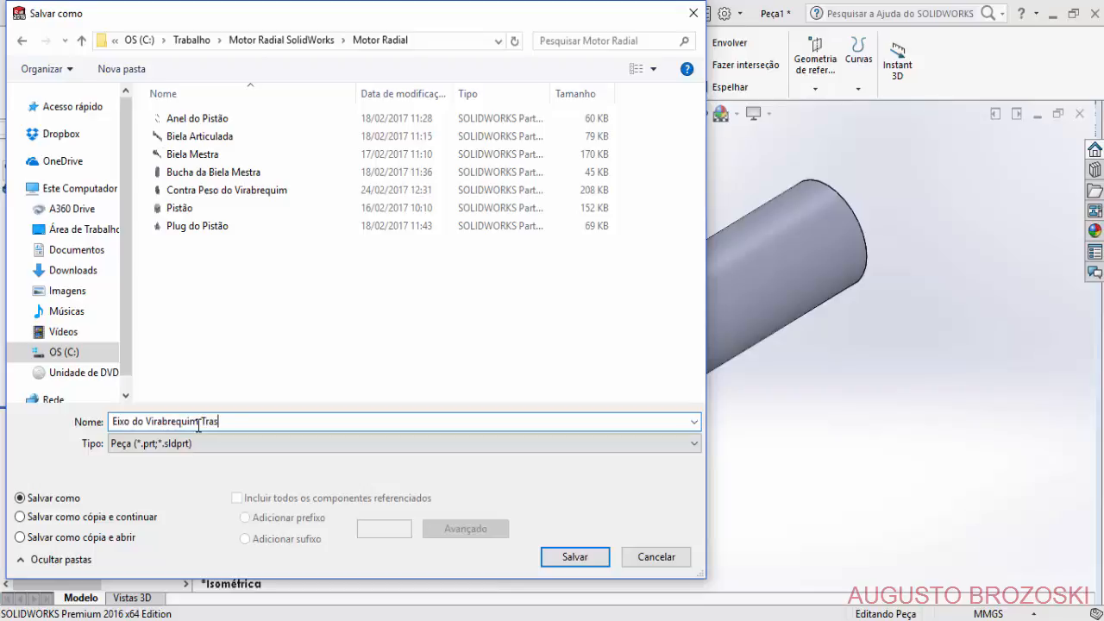
pyautogui.write('eiro')
pyautogui.click(575, 557)
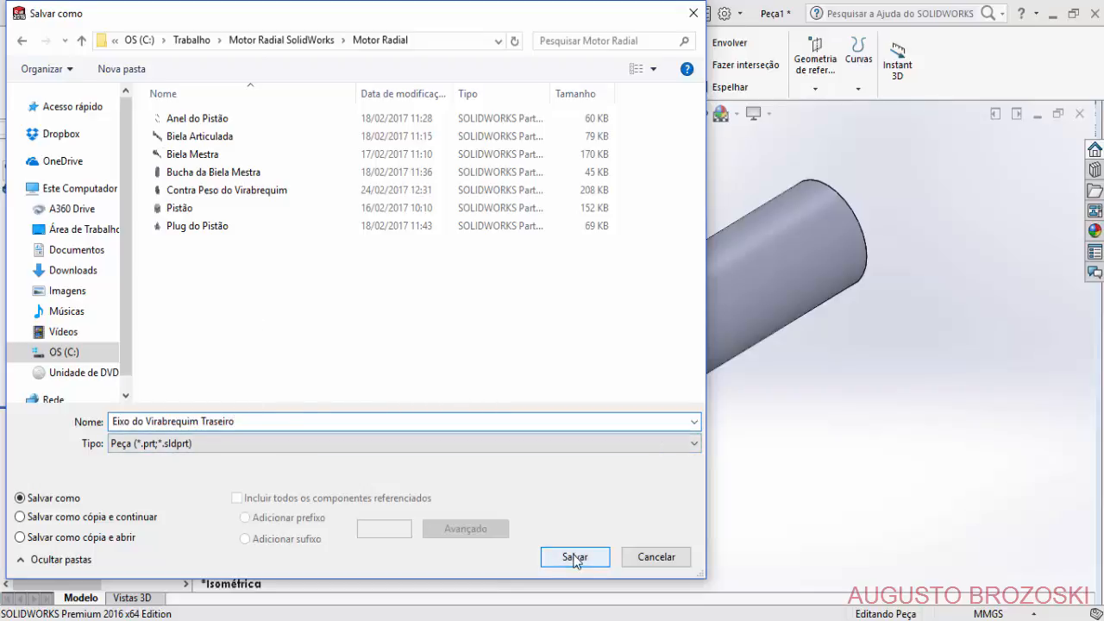
pyautogui.click(574, 557)
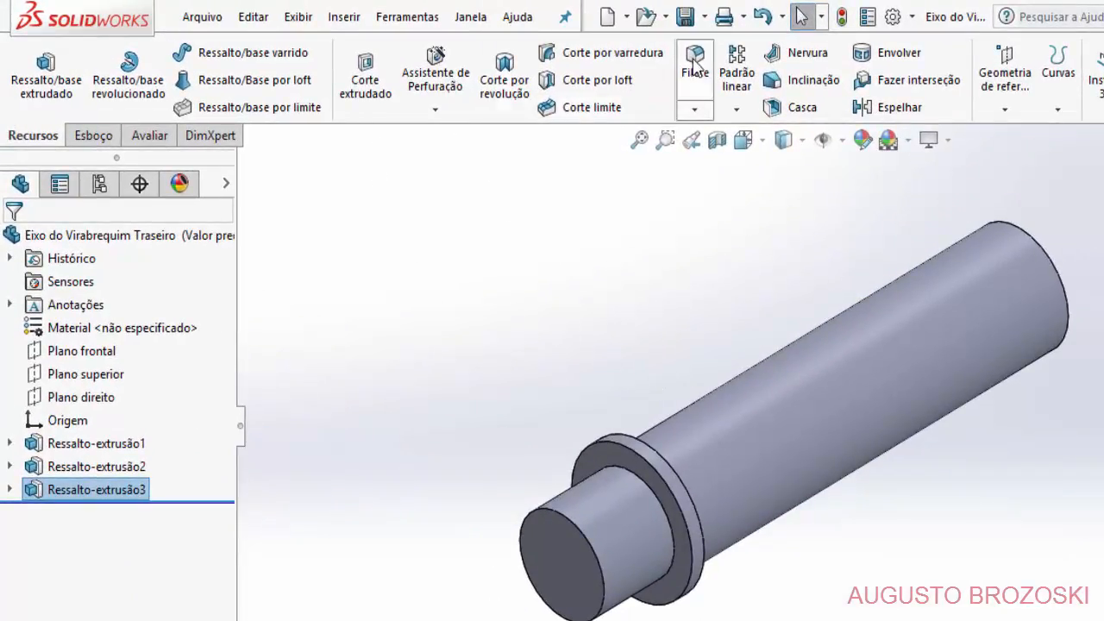
# Chamfer the outer end edges of both shaft sections and both outer edges of the collar at 1 mm x 45°, following the PDF drawing.
pyautogui.click(695, 110)
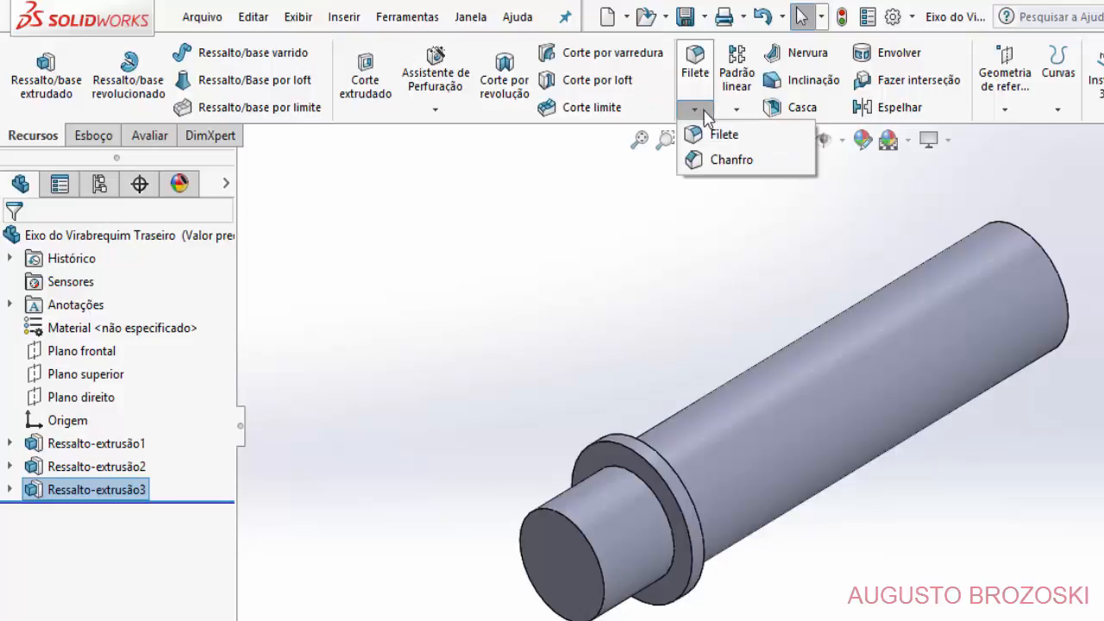
pyautogui.click(725, 160)
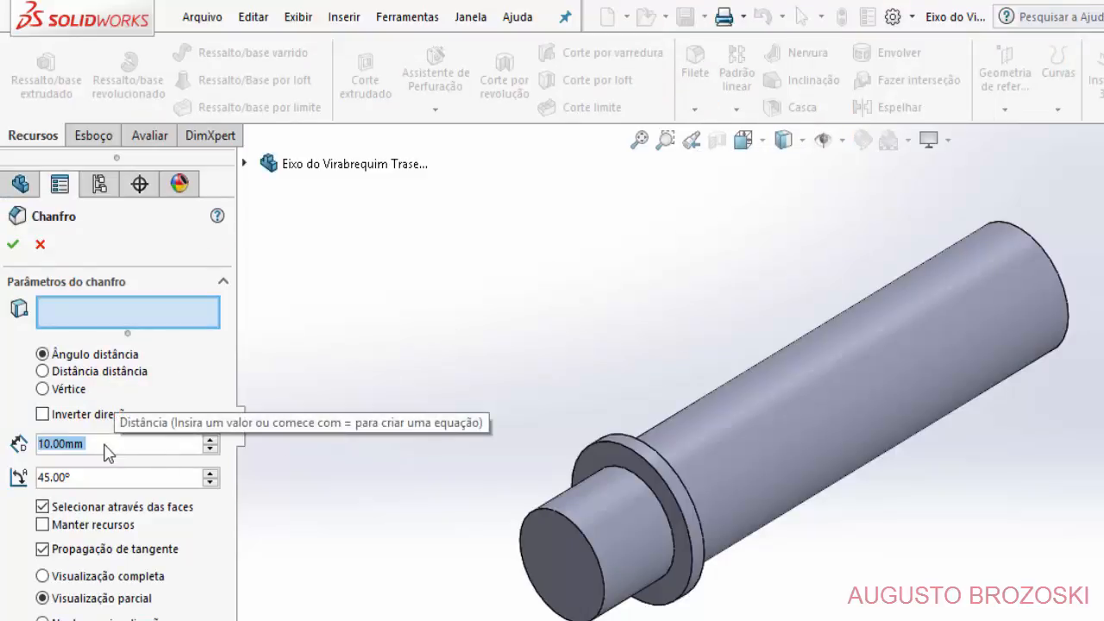
pyautogui.write('1')
pyautogui.press('Return')
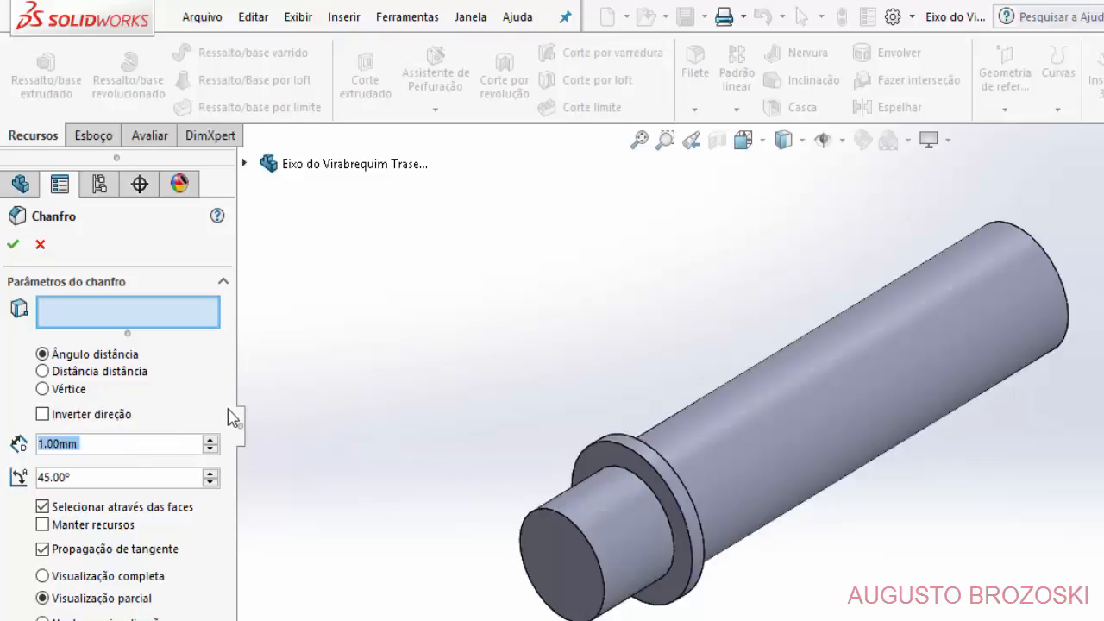
pyautogui.hotkey('alt', 'Tab')
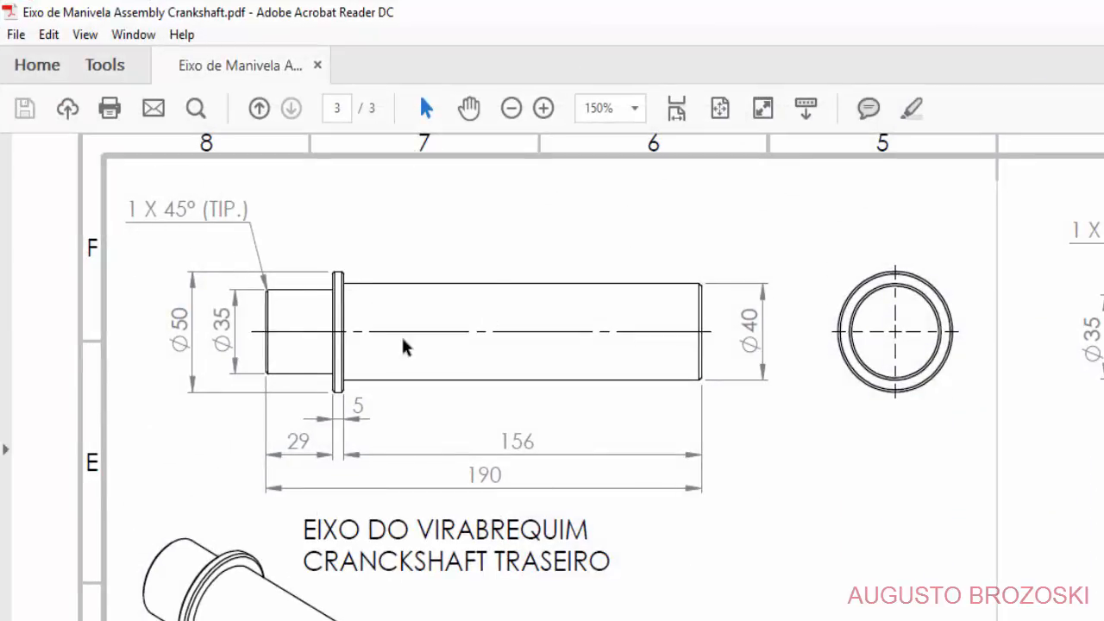
pyautogui.hotkey('alt', 'Tab')
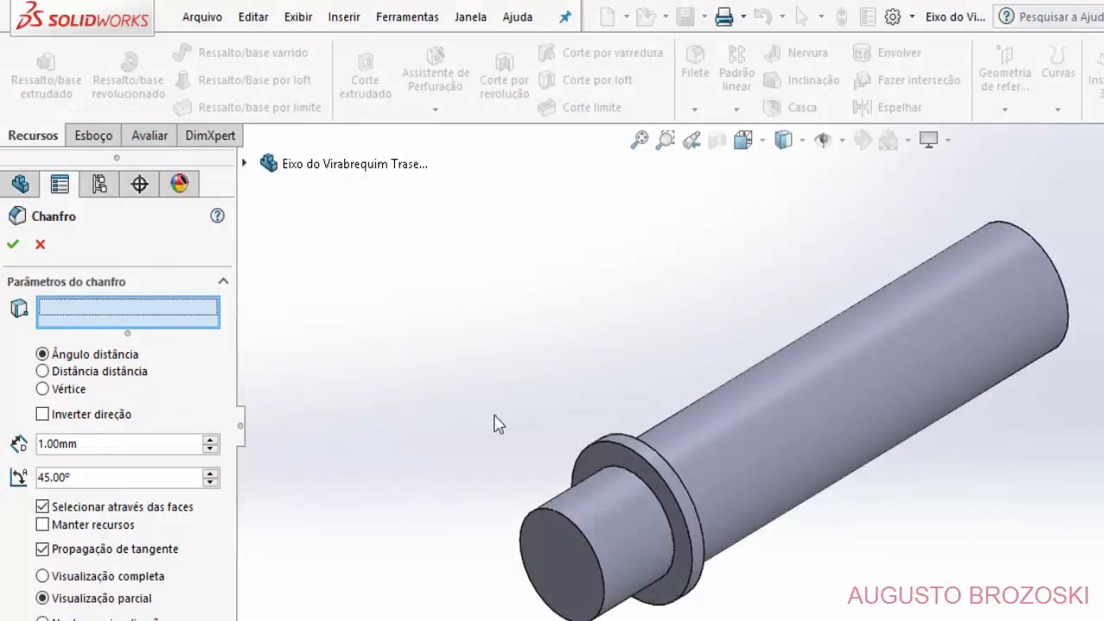
pyautogui.click(542, 515)
pyautogui.click(585, 449)
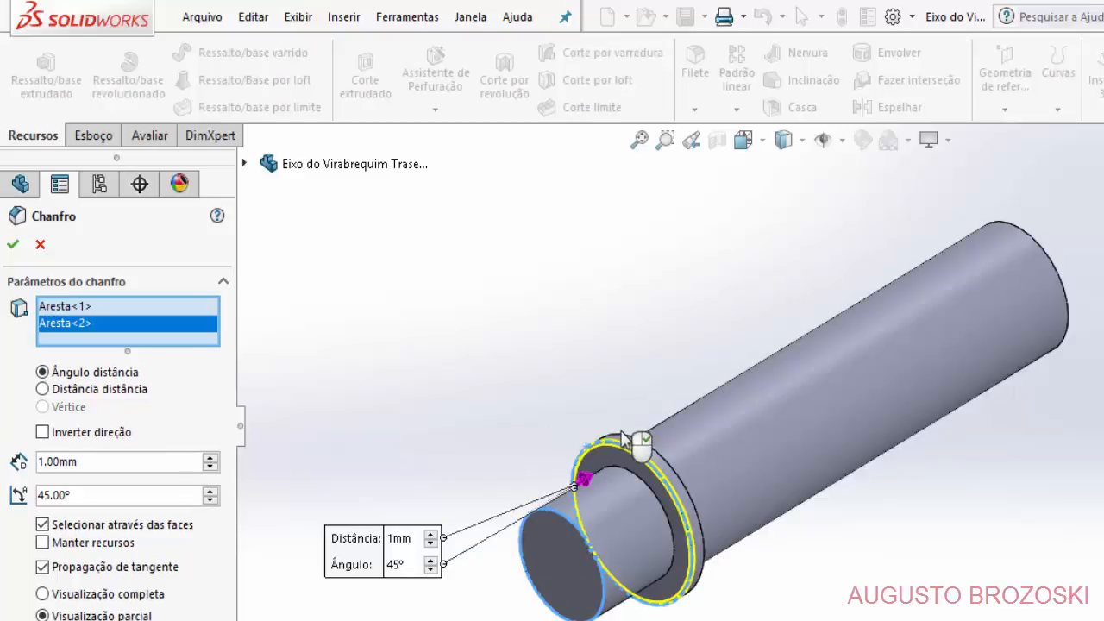
pyautogui.click(637, 447)
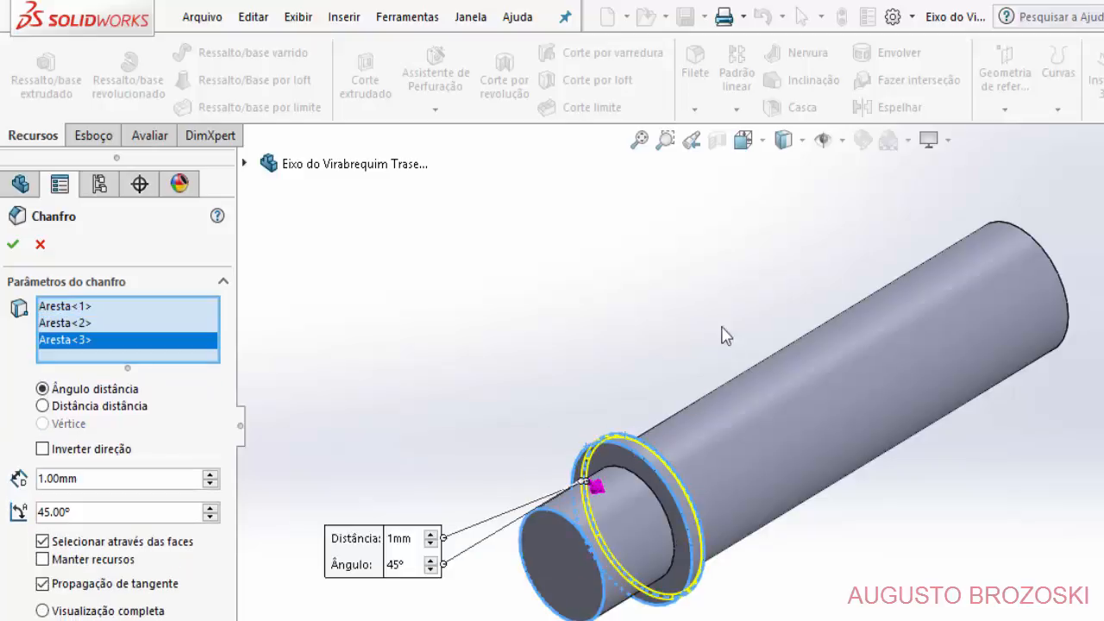
pyautogui.click(1025, 236)
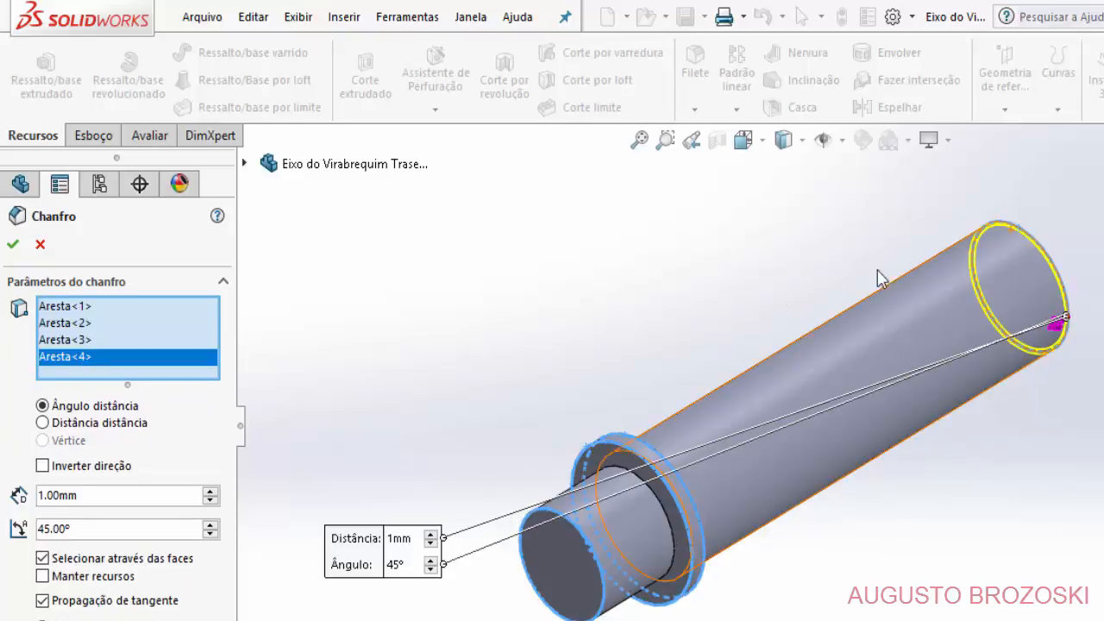
pyautogui.click(13, 244)
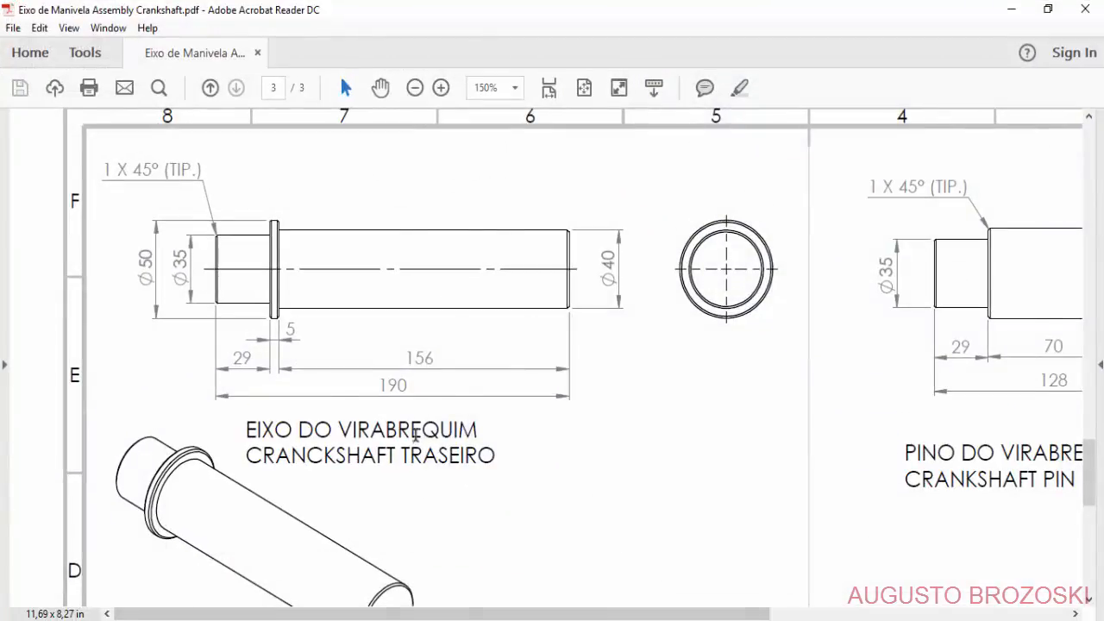
# Check the EIXO DO CRANK drawing in the PDF and save the part under the new name "Eixo do Virabrequim" in the Motor Radial folder.
pyautogui.scroll(-10, 412, 443)
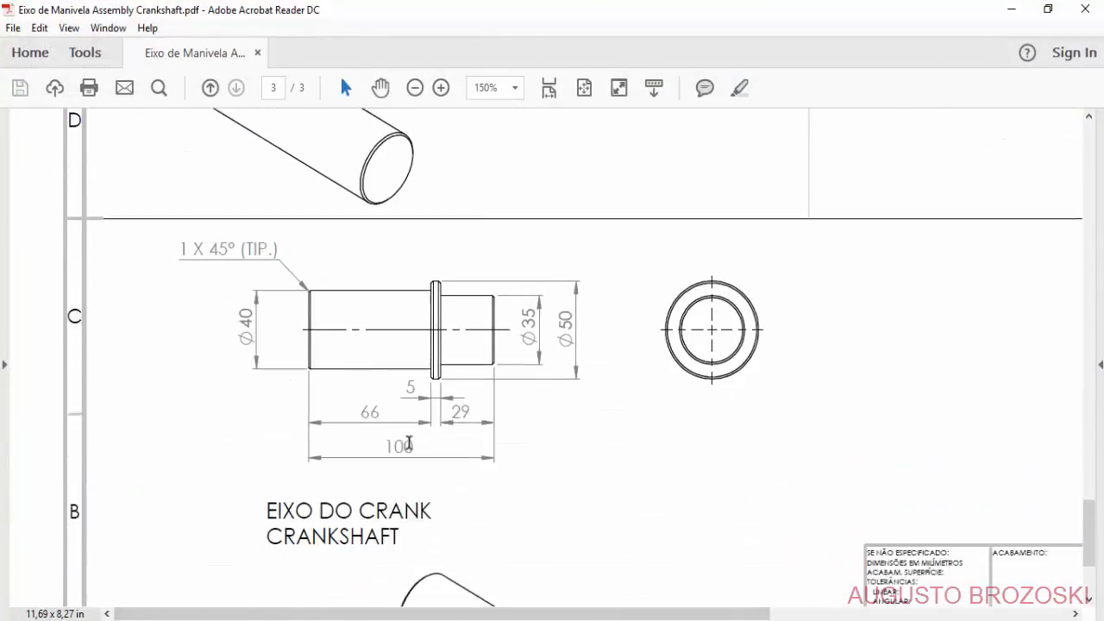
pyautogui.scroll(-2, 409, 443)
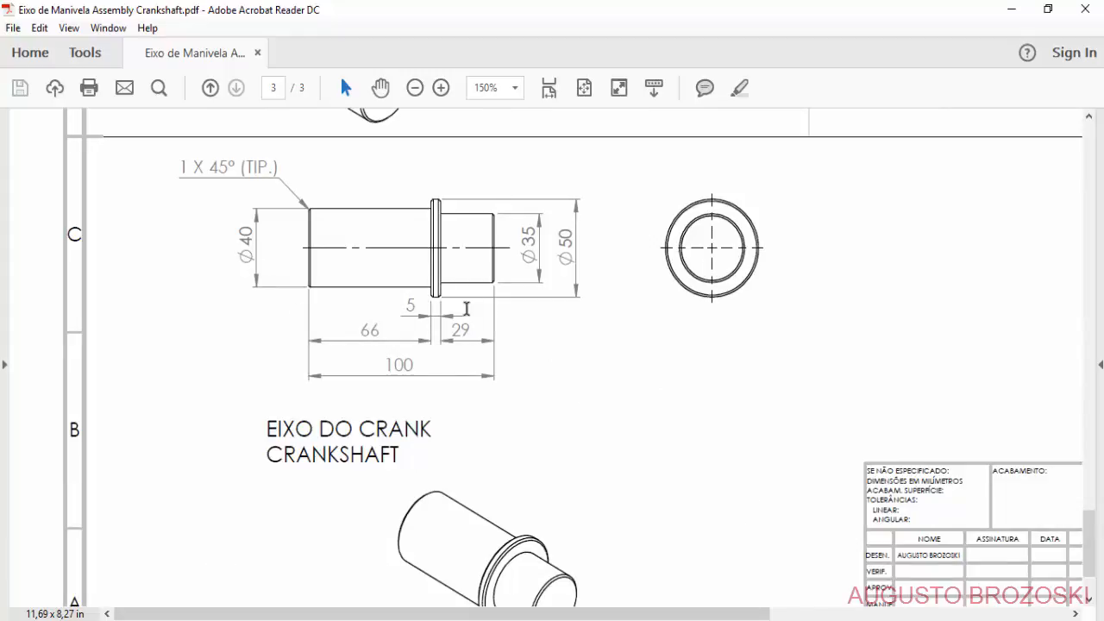
pyautogui.click(1012, 11)
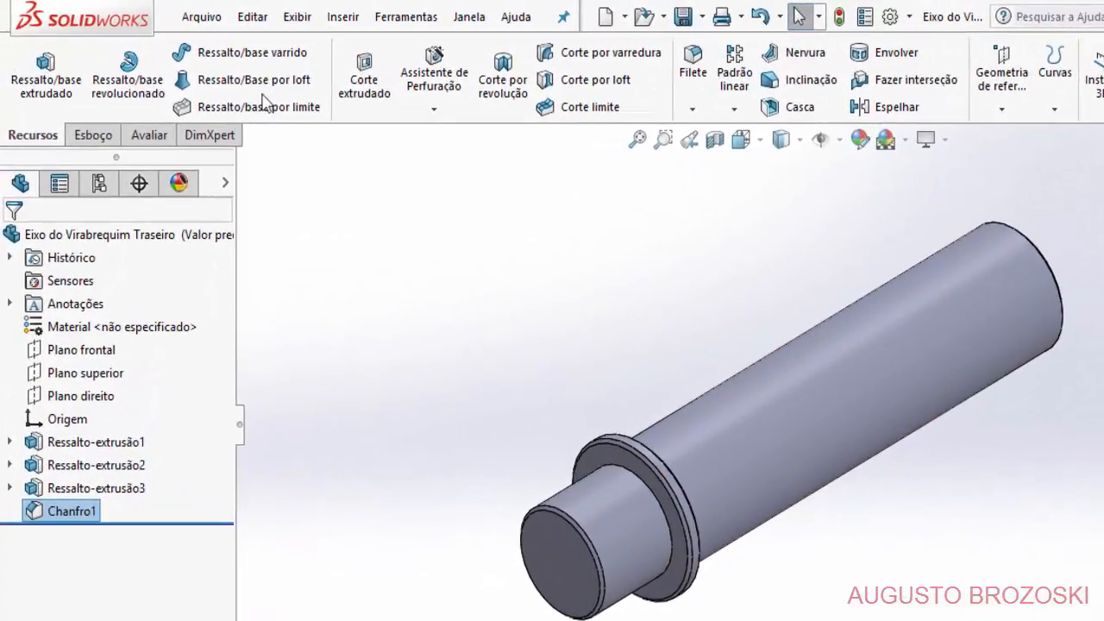
pyautogui.click(199, 21)
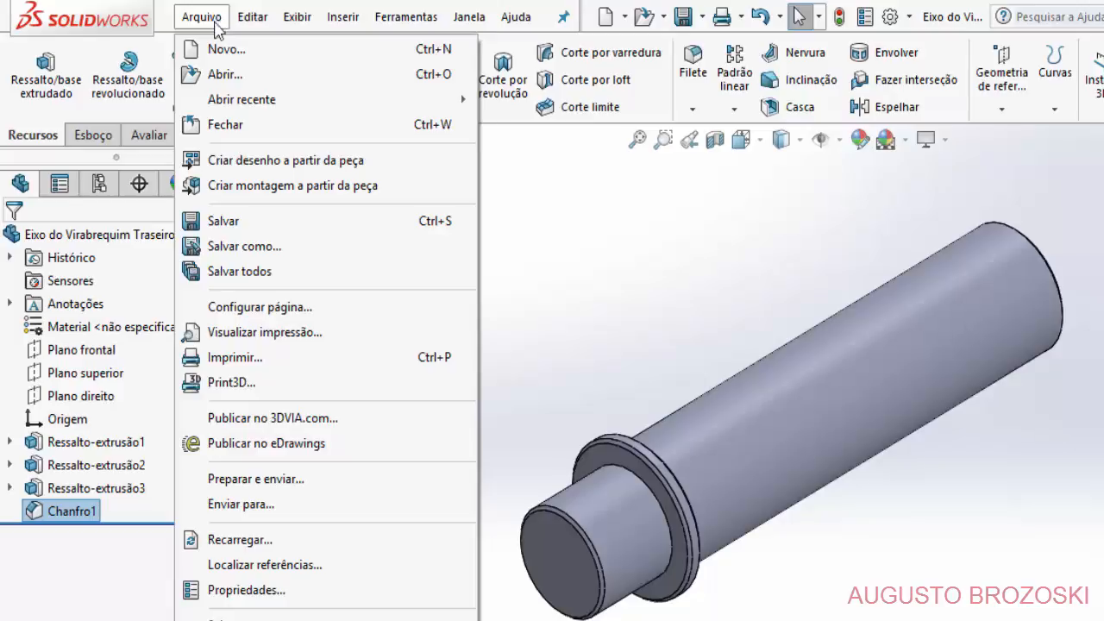
pyautogui.click(261, 247)
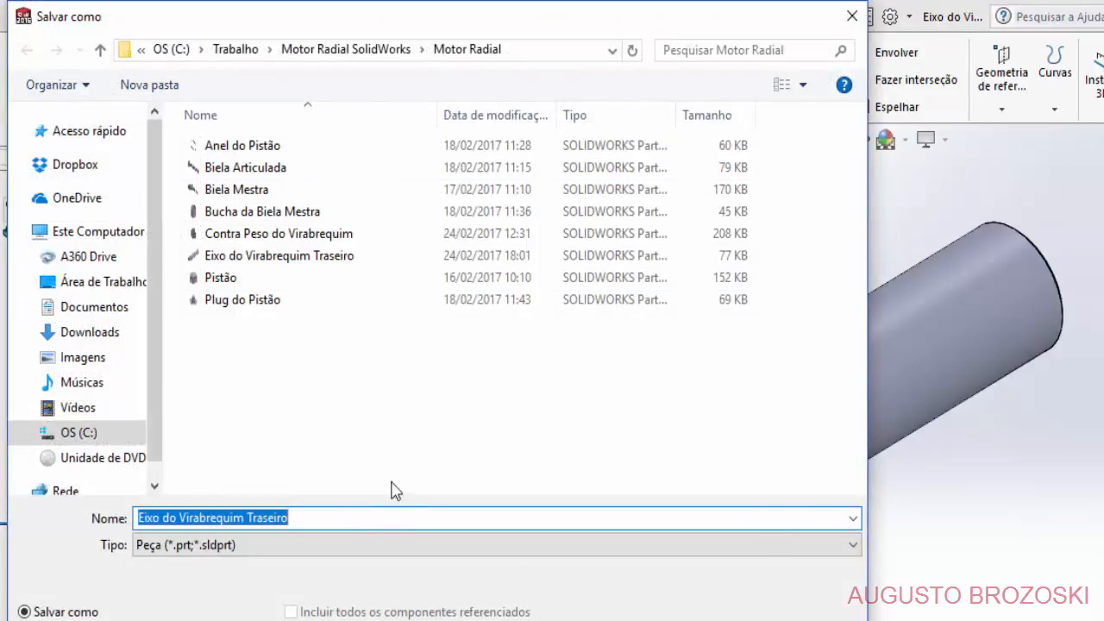
pyautogui.click(304, 519)
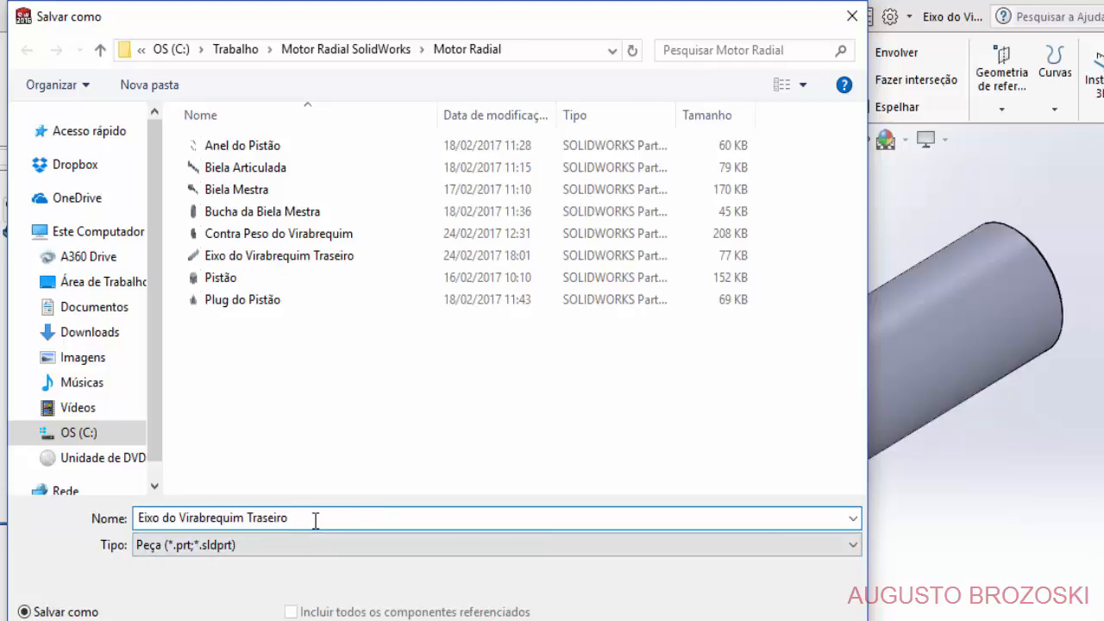
pyautogui.press('BackSpace')
pyautogui.press('BackSpace')
pyautogui.press('BackSpace')
pyautogui.press('BackSpace')
pyautogui.press('BackSpace')
pyautogui.press('BackSpace')
pyautogui.press('BackSpace')
pyautogui.press('BackSpace')
pyautogui.press('BackSpace')
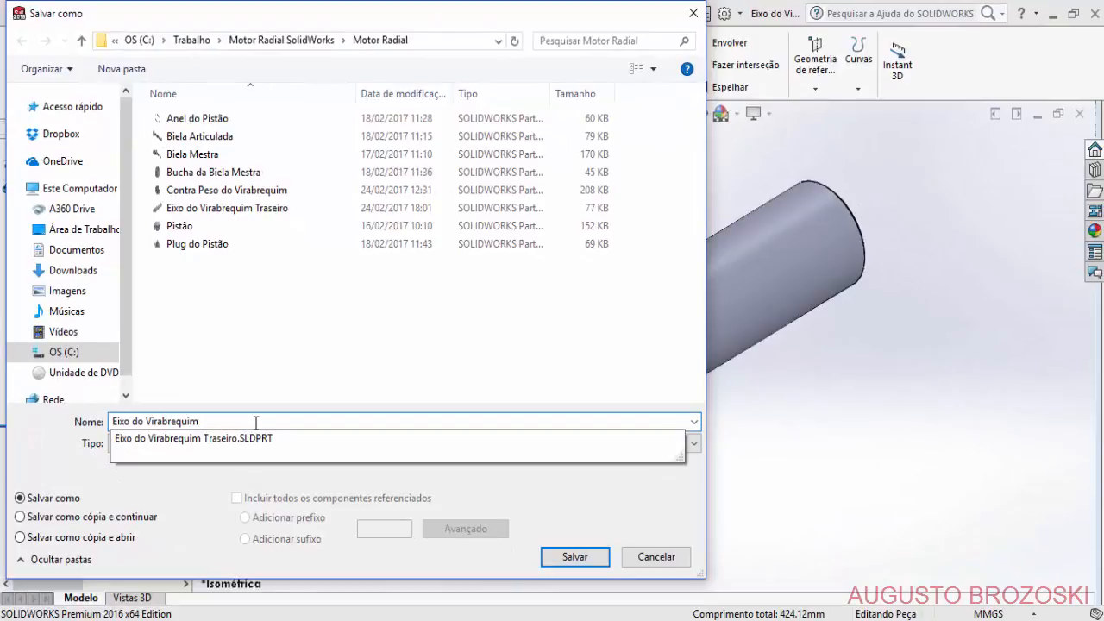
pyautogui.click(573, 557)
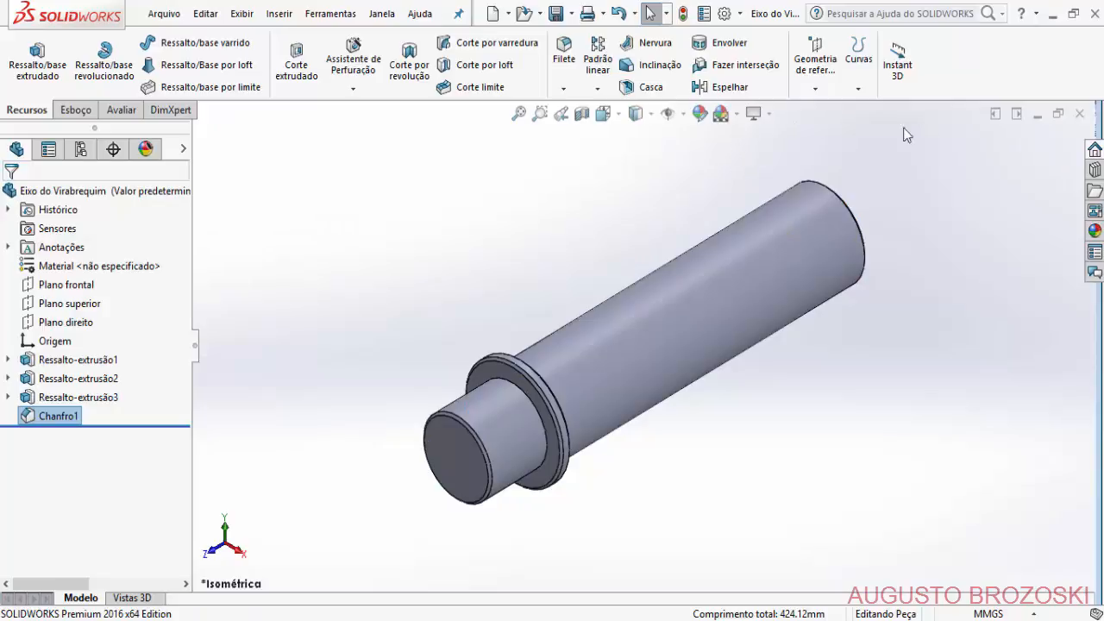
# Close the current part and open the "Eixo do Virabrequim" file from the Motor Radial folder.
pyautogui.click(1077, 115)
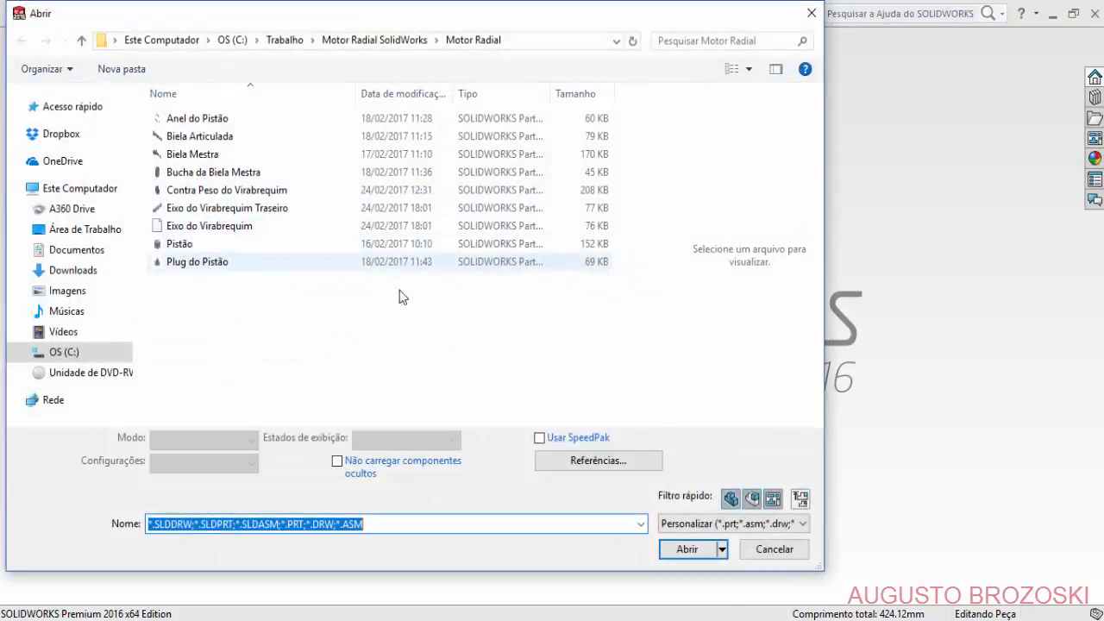
pyautogui.click(220, 233)
pyautogui.click(685, 541)
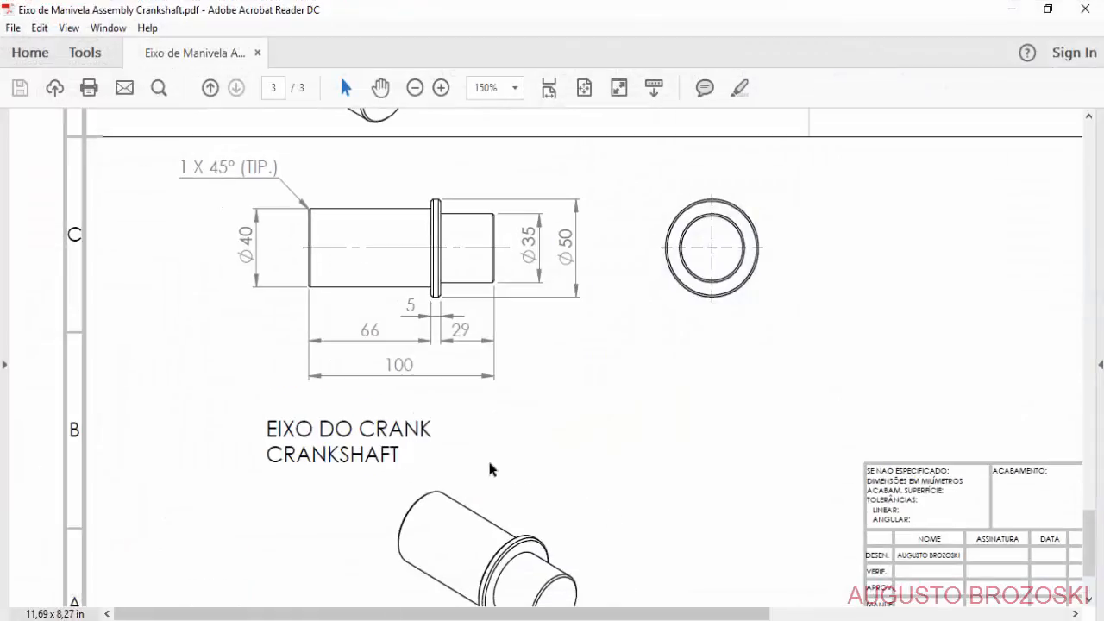
# Set the diameter of the short shaft section's sketch circle to 40 mm, following the EIXO DO CRANK drawing, and exit the sketch.
pyautogui.scroll(-1, 468, 411)
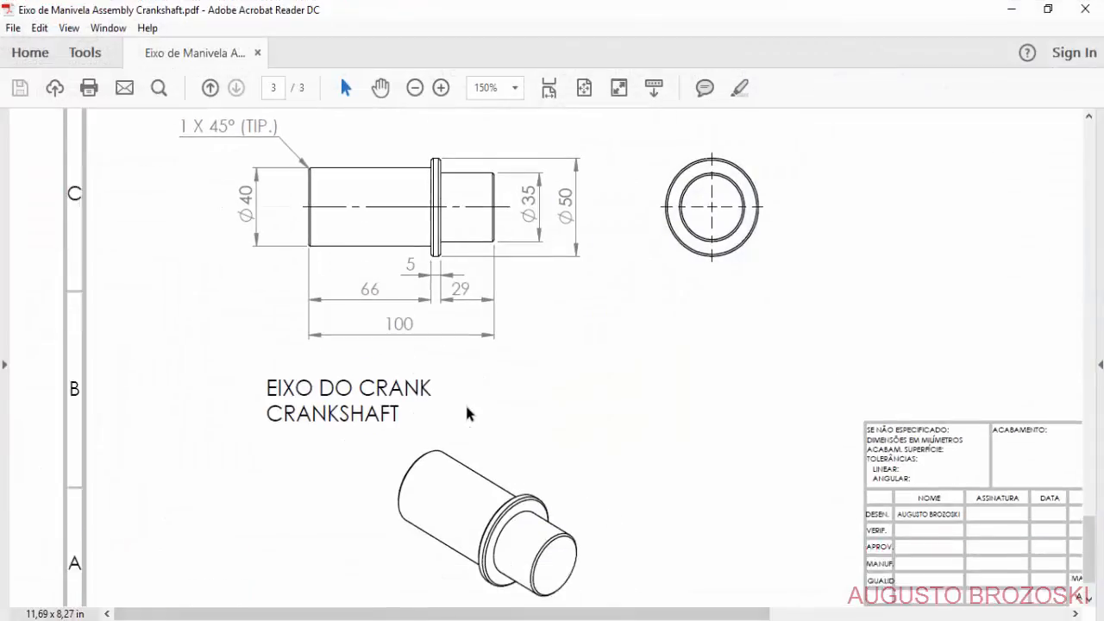
pyautogui.scroll(1, 323, 359)
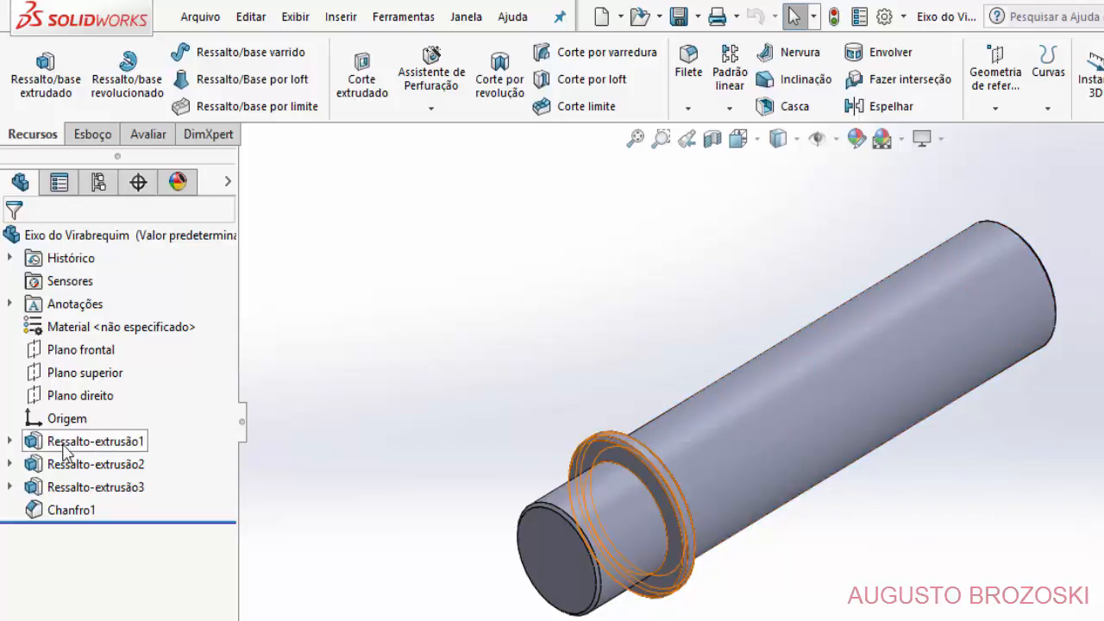
pyautogui.click(11, 464)
pyautogui.rightClick(86, 486)
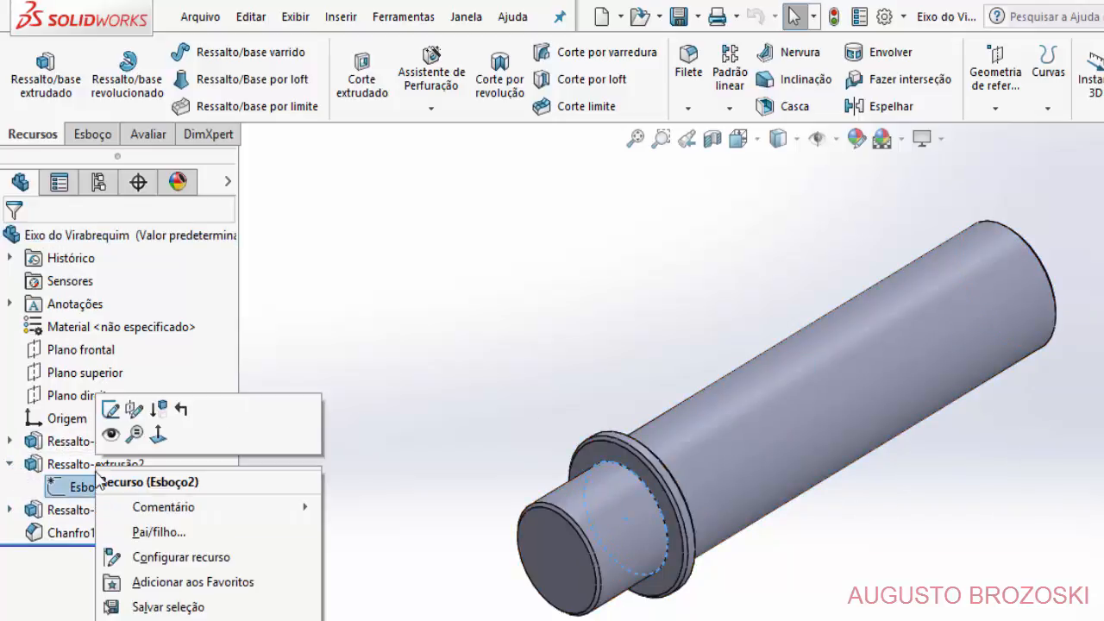
pyautogui.click(270, 449)
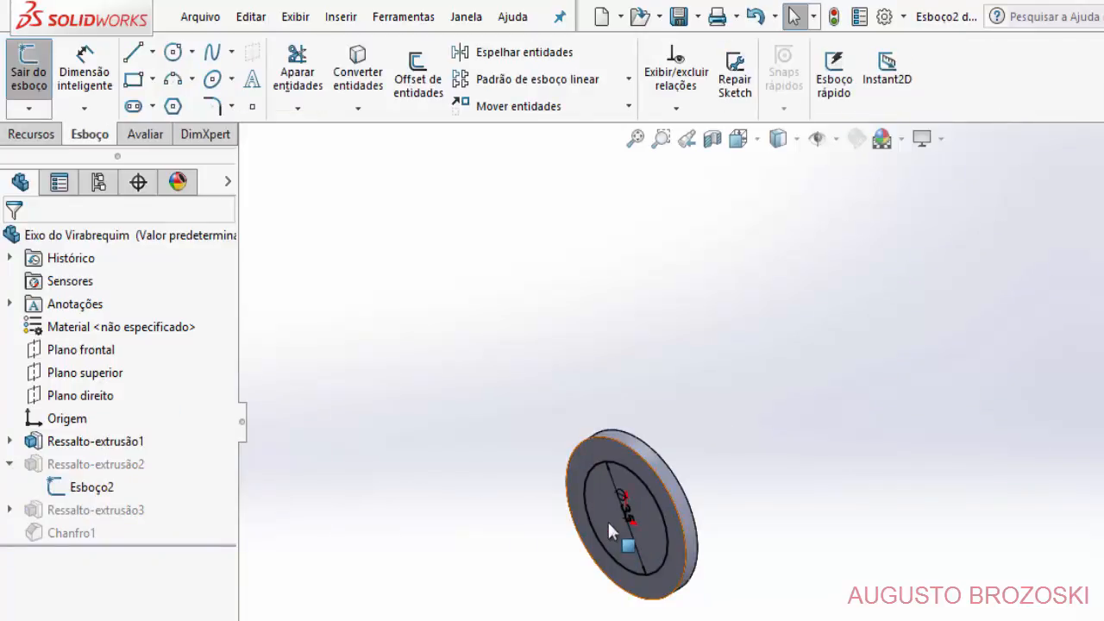
pyautogui.click(628, 513)
pyautogui.doubleClick(627, 513)
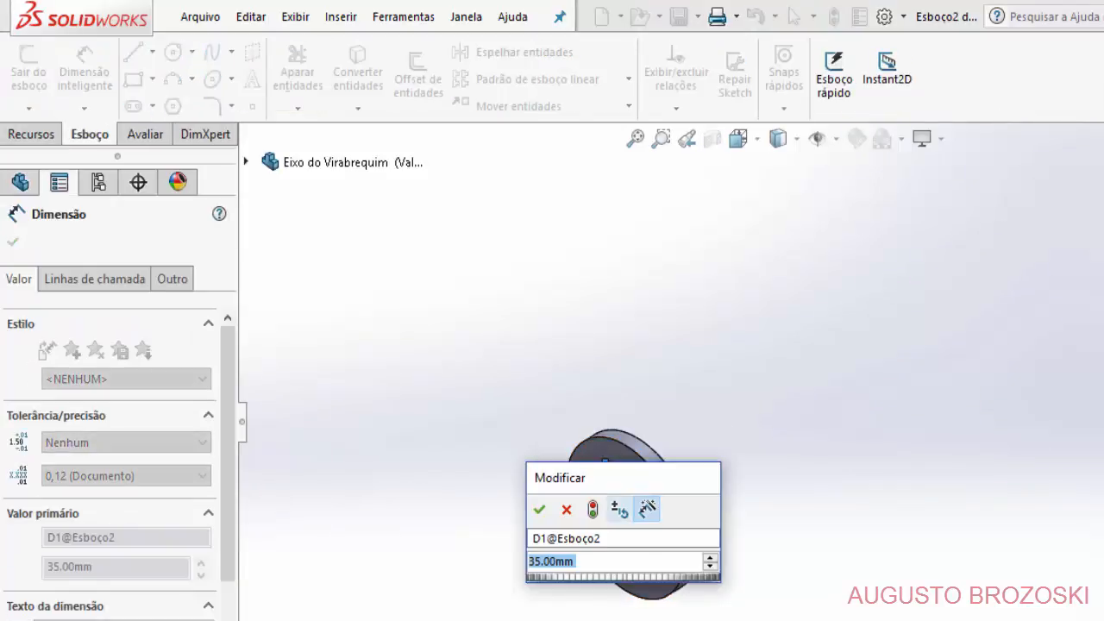
pyautogui.write('40')
pyautogui.press('Return')
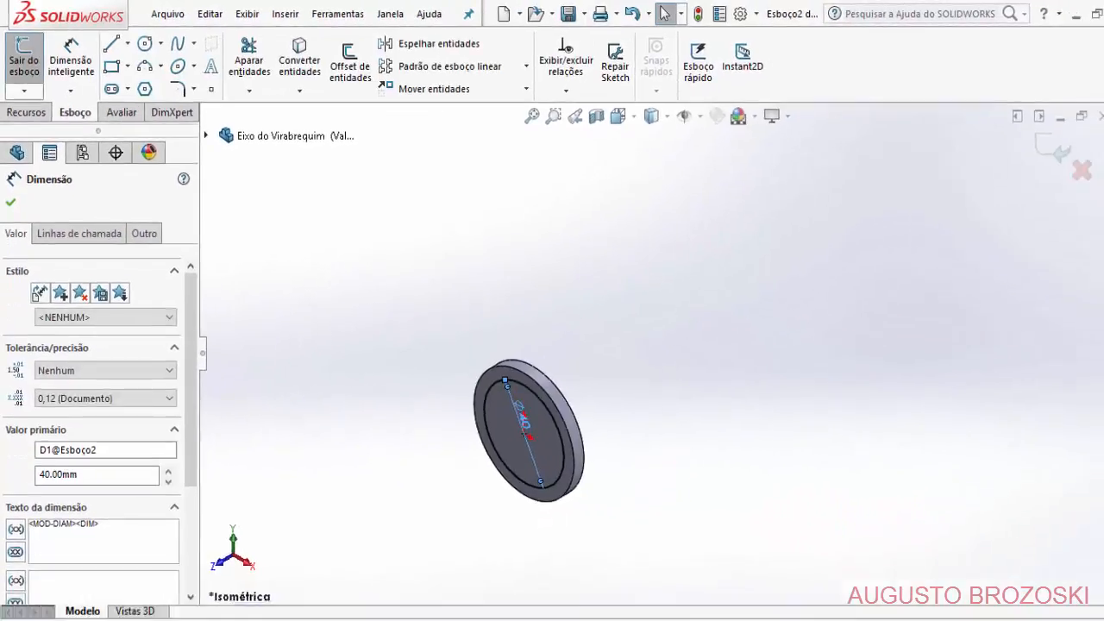
pyautogui.click(372, 349)
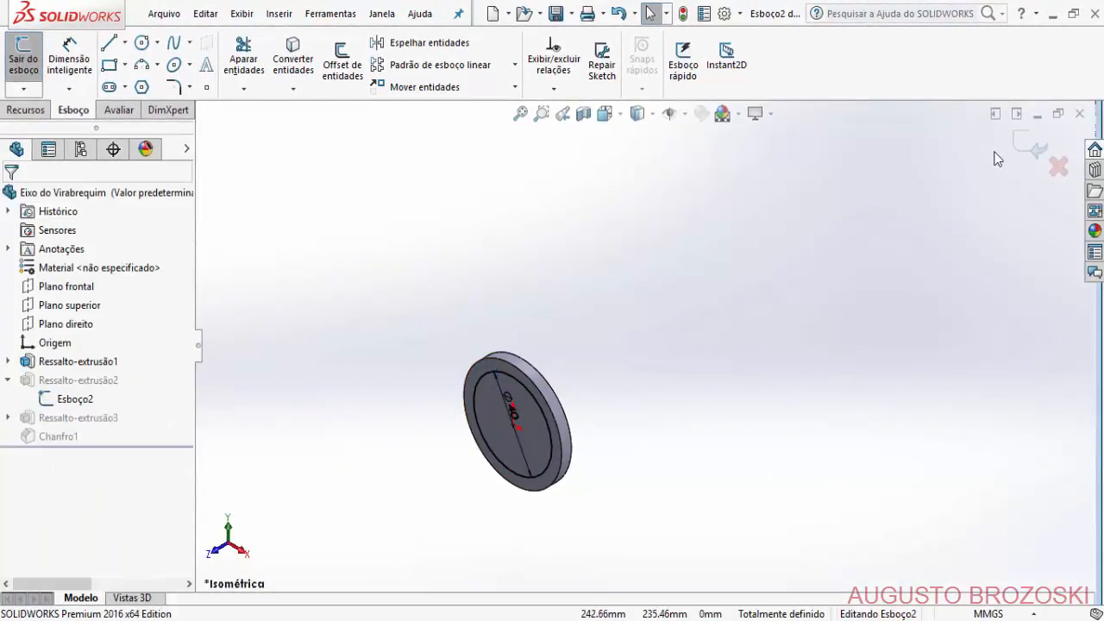
pyautogui.click(1023, 144)
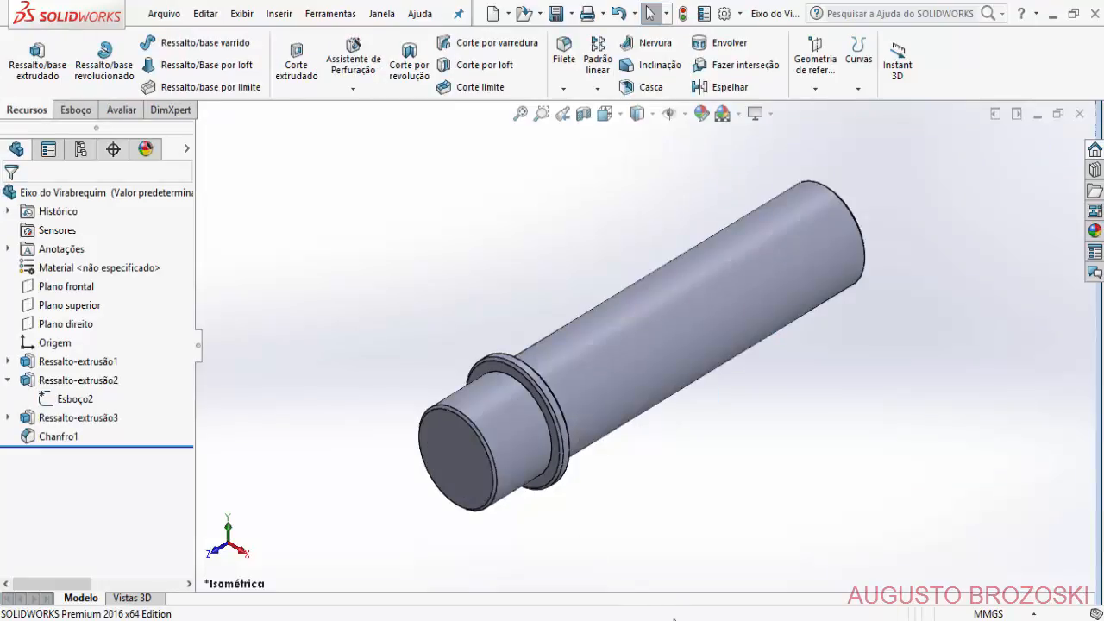
# Set the extrusion depth of the 40 mm section in front of the collar to 66 mm, as given in the PDF drawing.
pyautogui.click(628, 620)
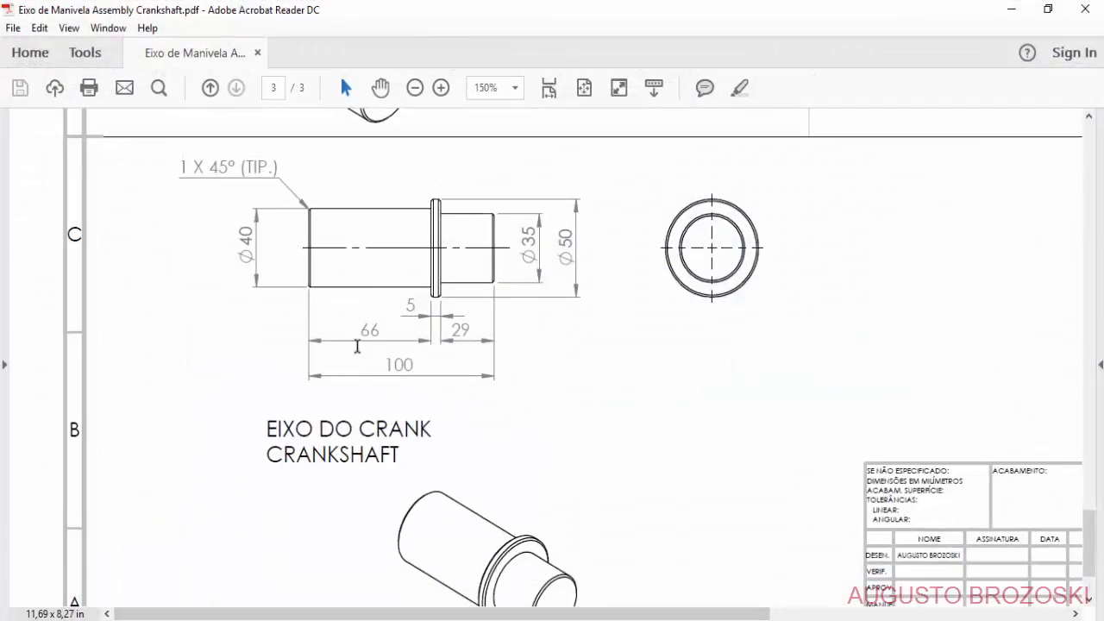
pyautogui.click(1014, 23)
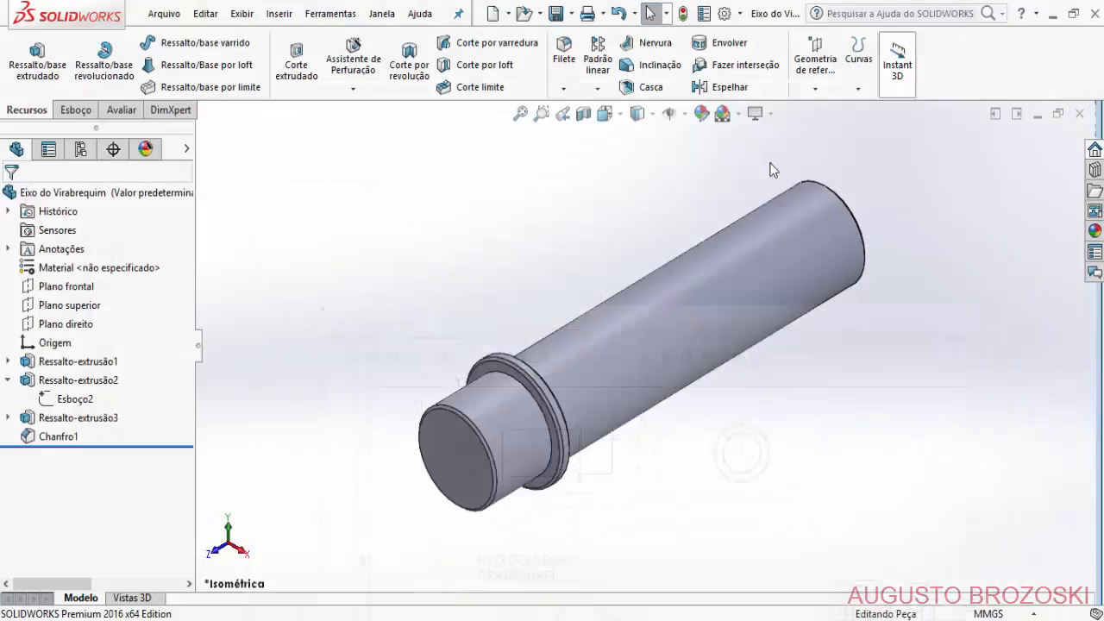
pyautogui.rightClick(97, 470)
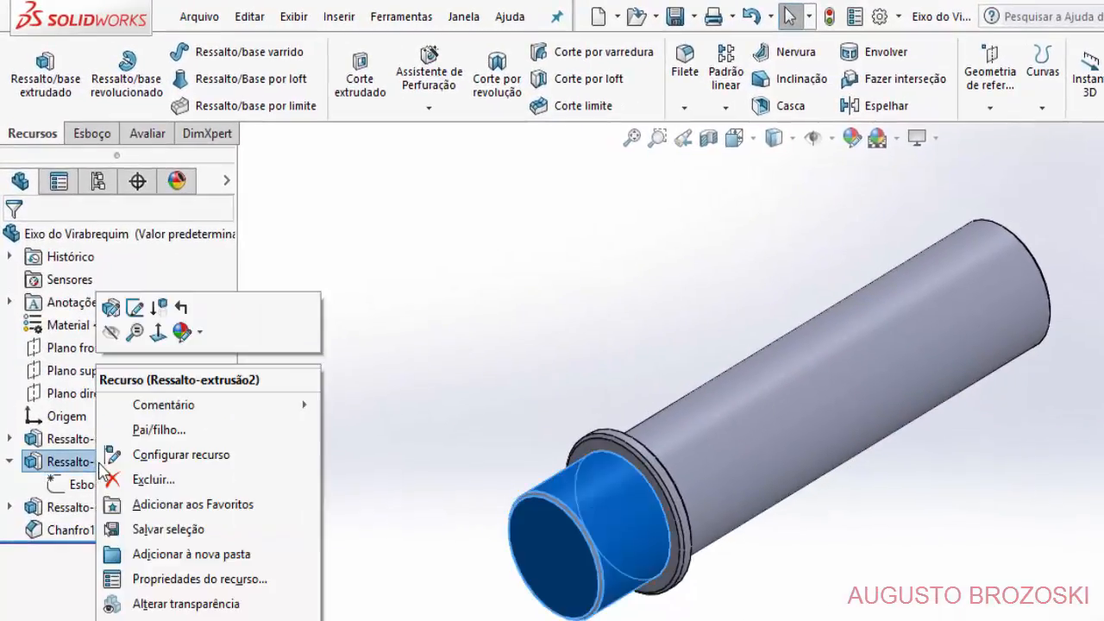
pyautogui.click(110, 309)
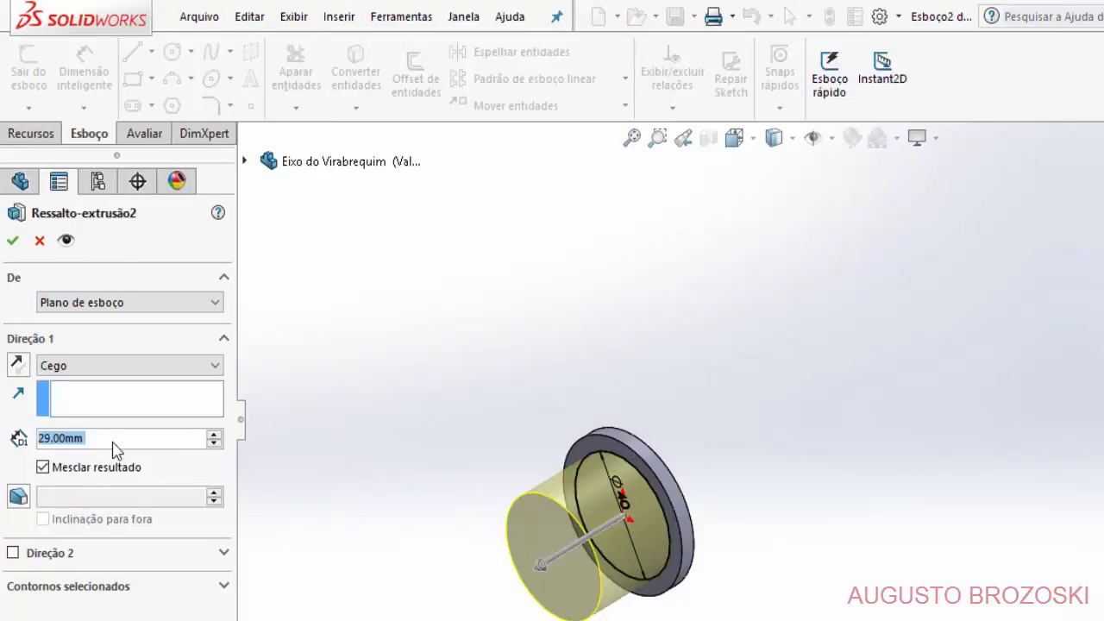
pyautogui.write('66')
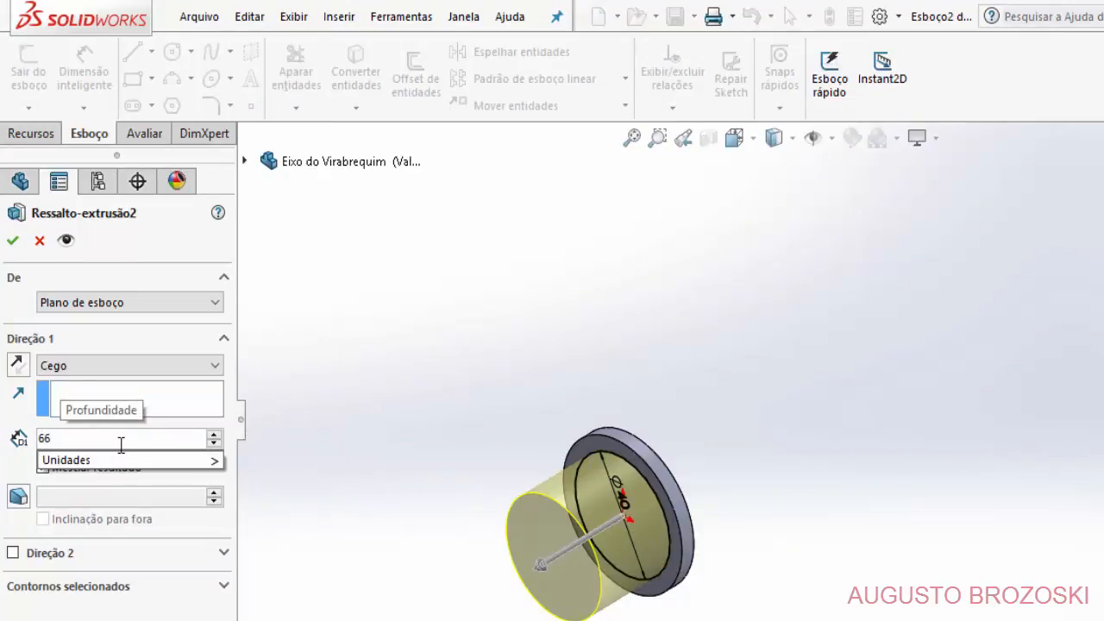
pyautogui.press('Return')
pyautogui.click(12, 241)
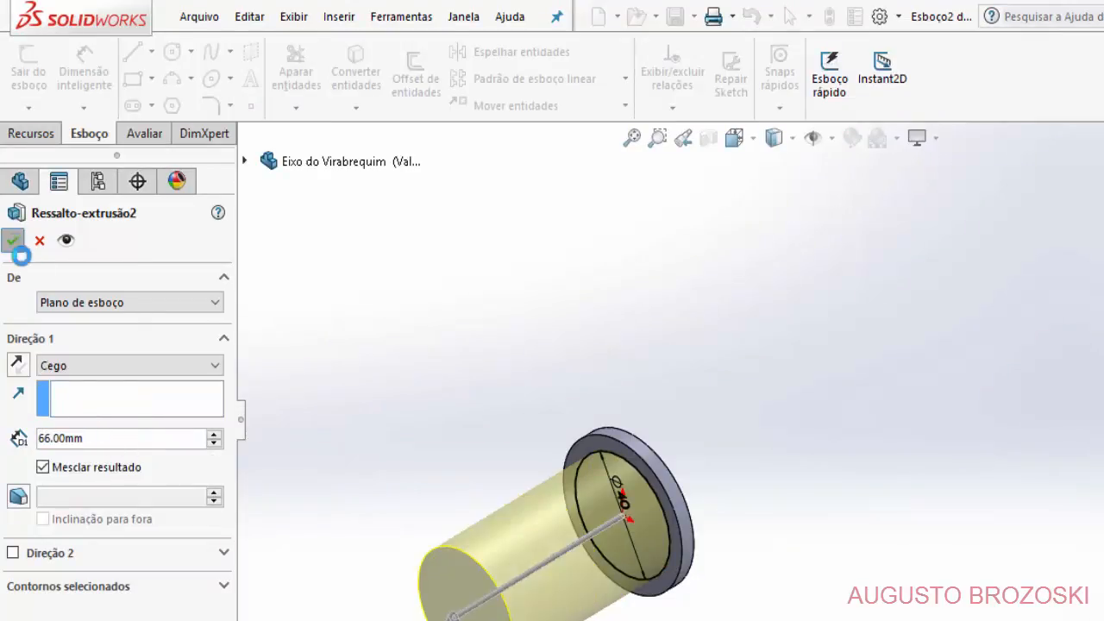
pyautogui.click(394, 380)
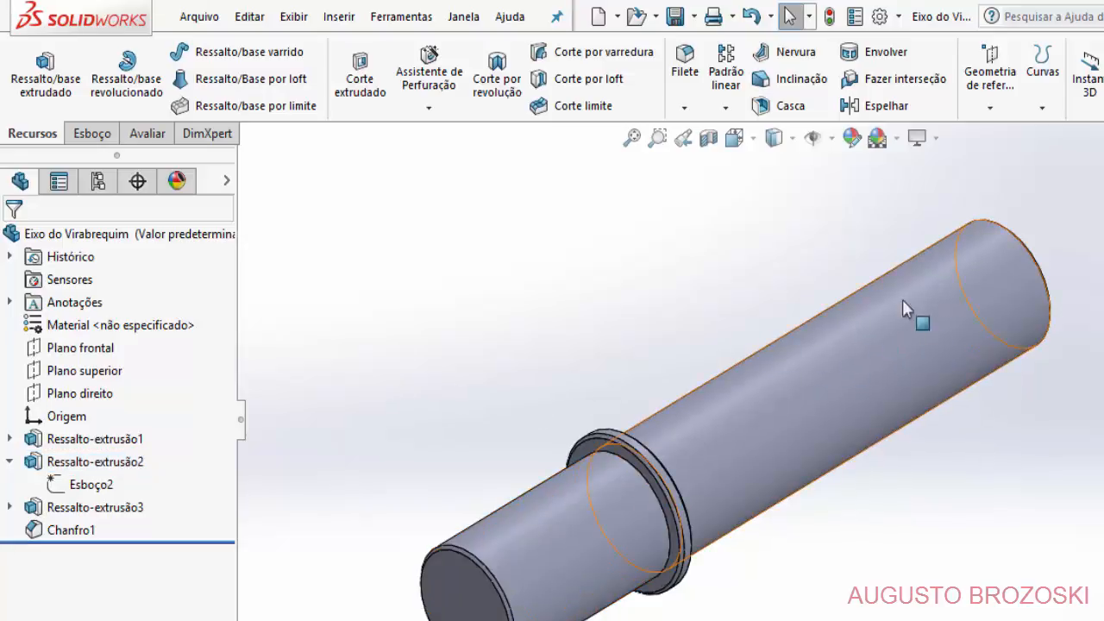
# Set the sketch circle of the long shaft section behind the collar to 35 mm diameter and exit the sketch.
pyautogui.click(10, 508)
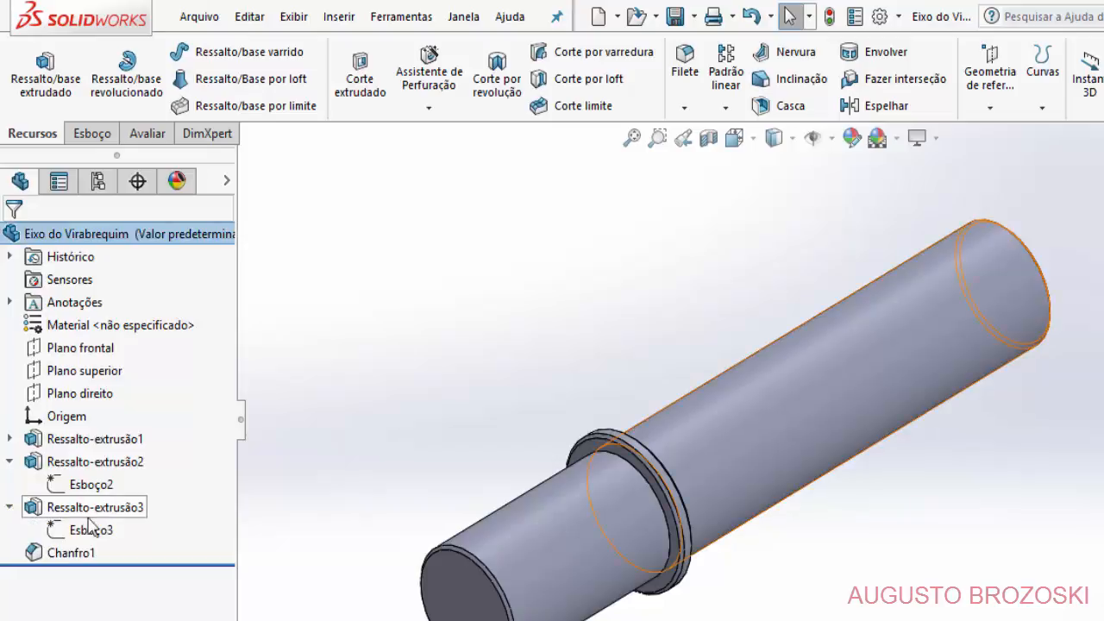
pyautogui.click(90, 531)
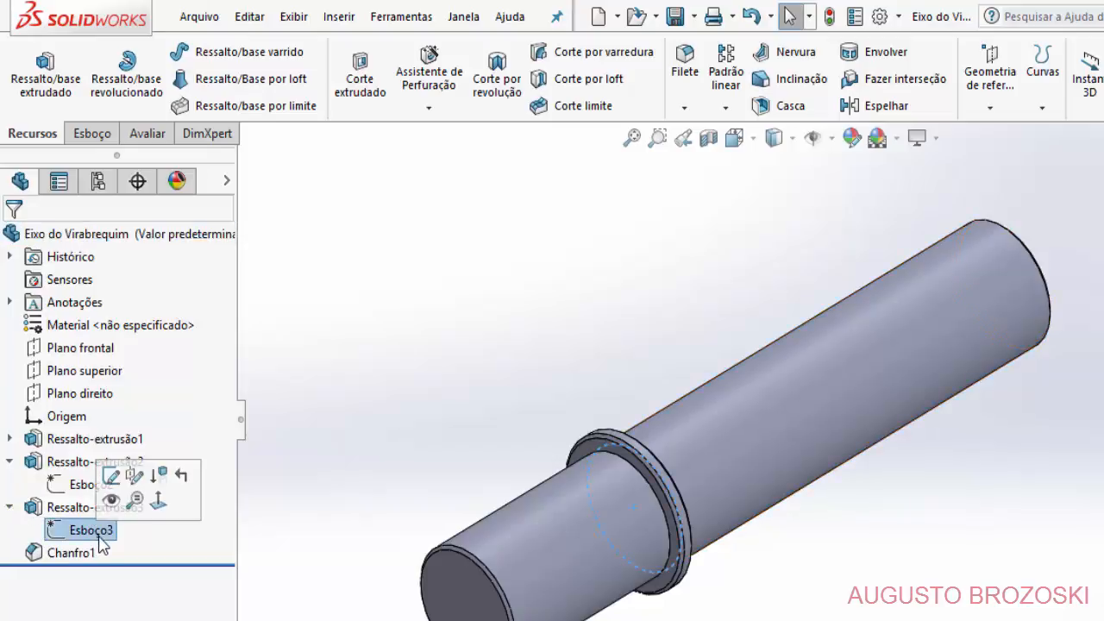
pyautogui.click(111, 477)
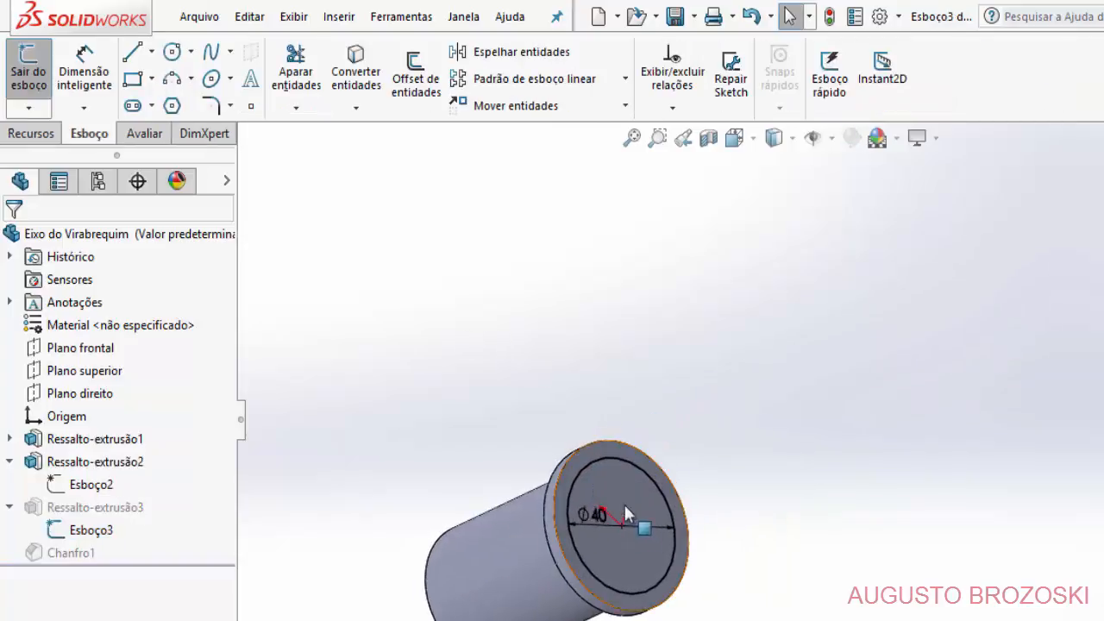
pyautogui.scroll(-6, 618, 514)
pyautogui.doubleClick(613, 451)
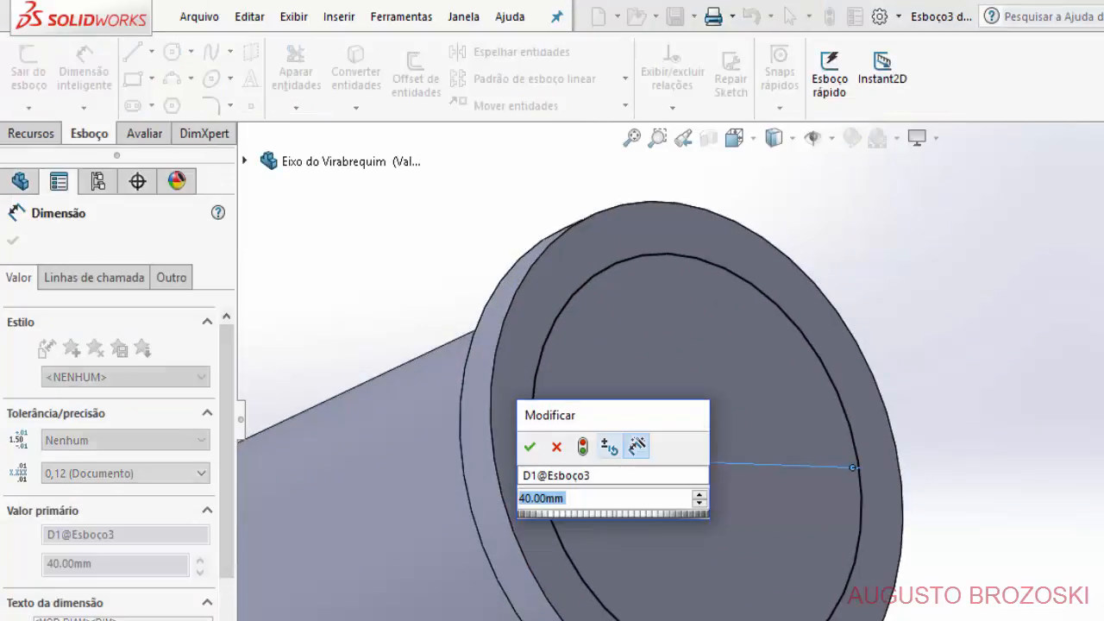
pyautogui.write('35')
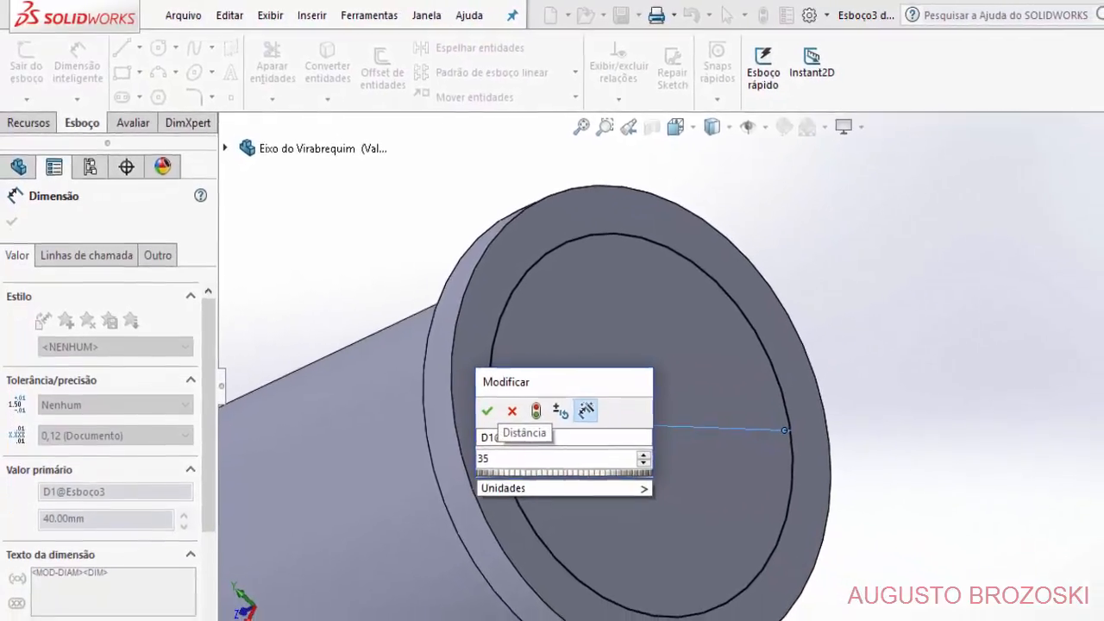
pyautogui.press('Return')
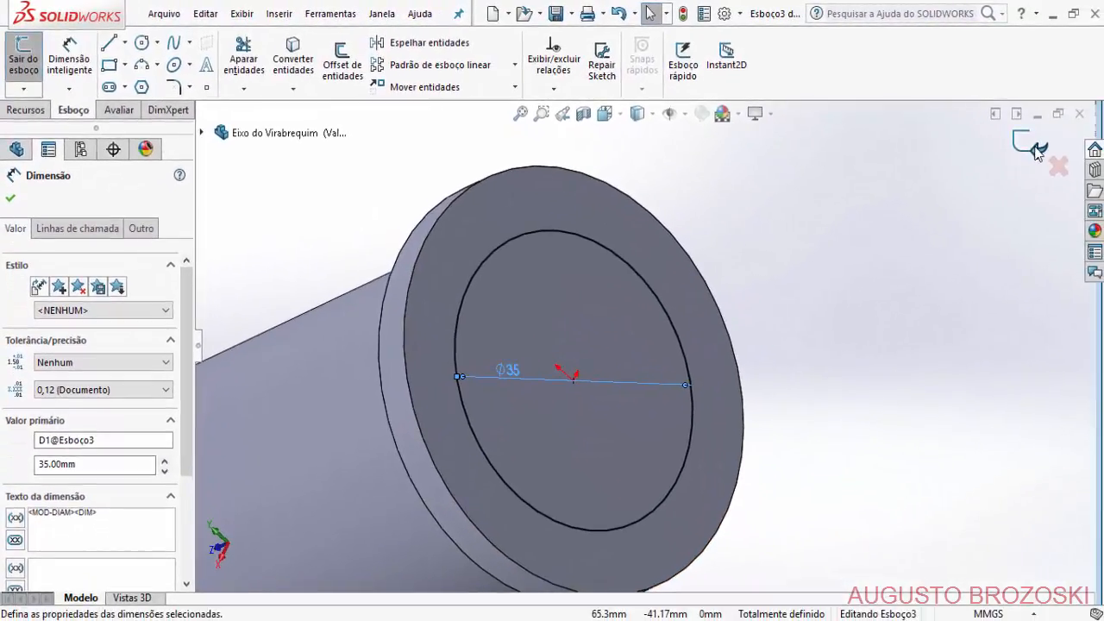
pyautogui.click(1053, 153)
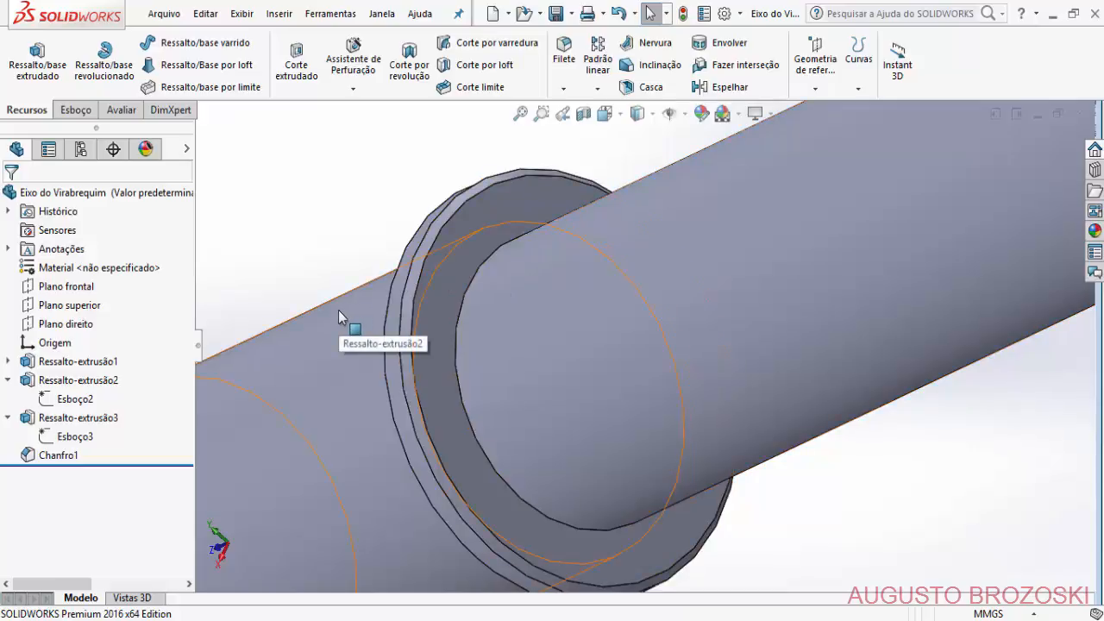
pyautogui.hotkey('ctrl', '7')
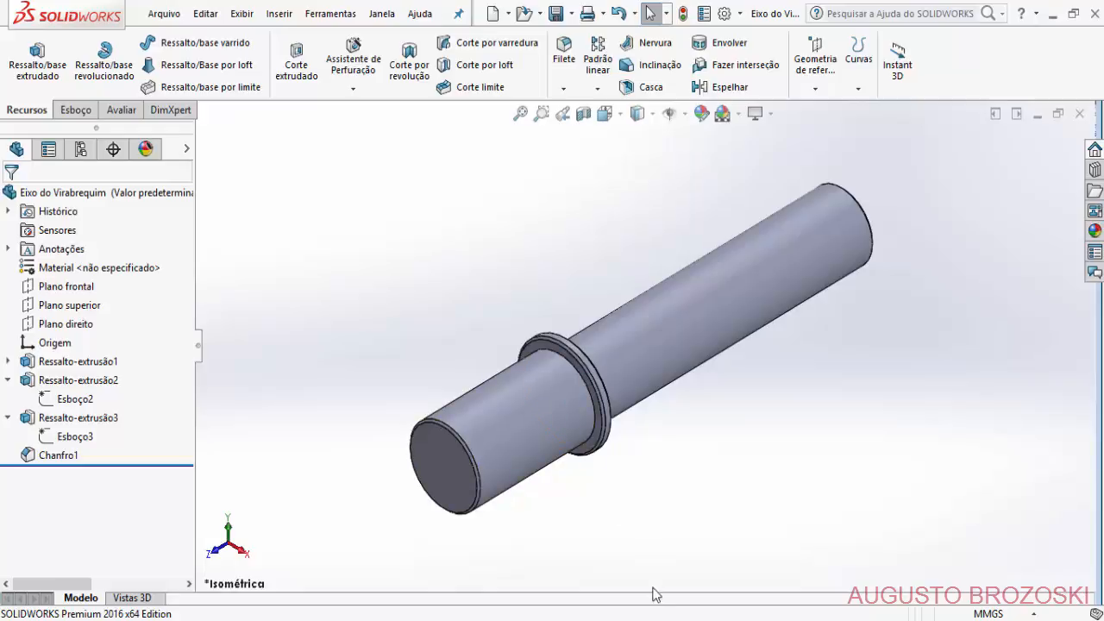
# Set the extrusion depth of the 35 mm section behind the collar to 29 mm, as given in the PDF drawing.
pyautogui.click(639, 619)
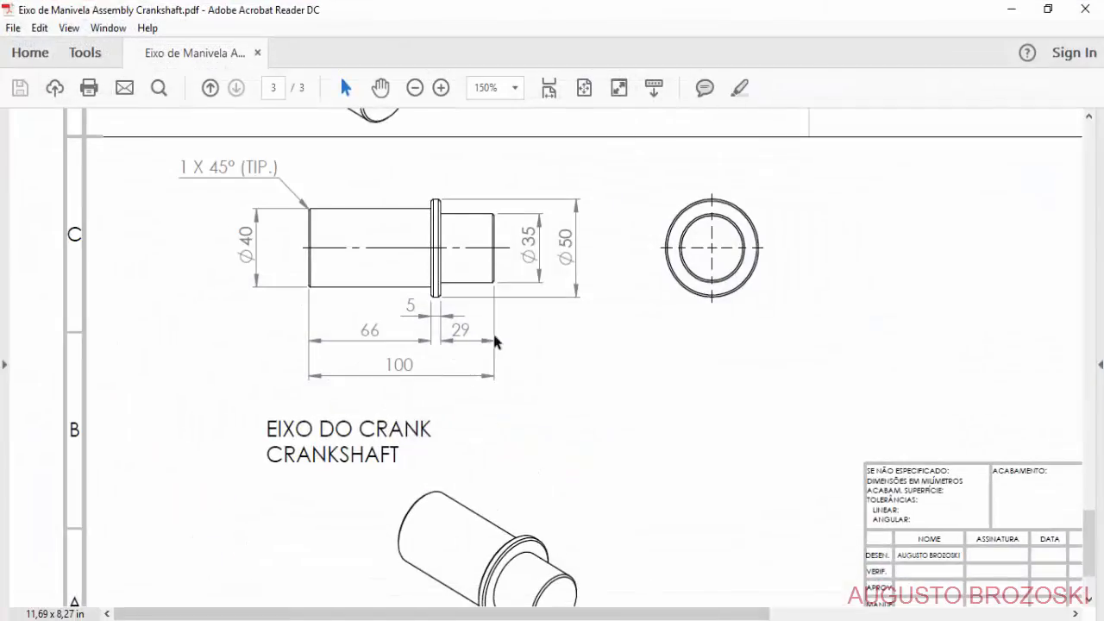
pyautogui.click(1009, 10)
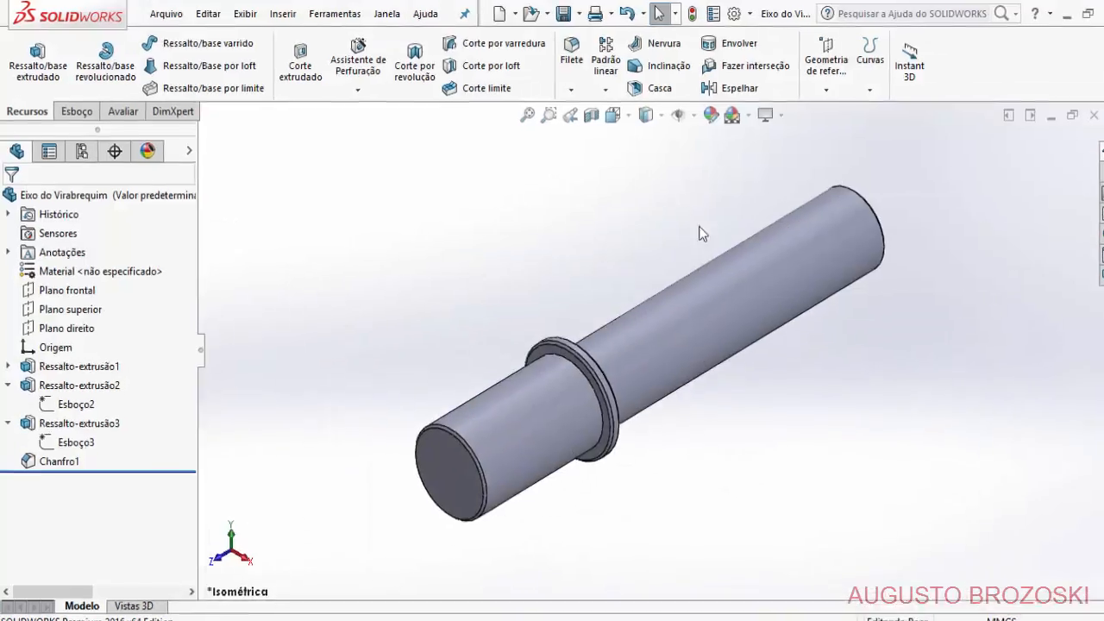
pyautogui.rightClick(97, 422)
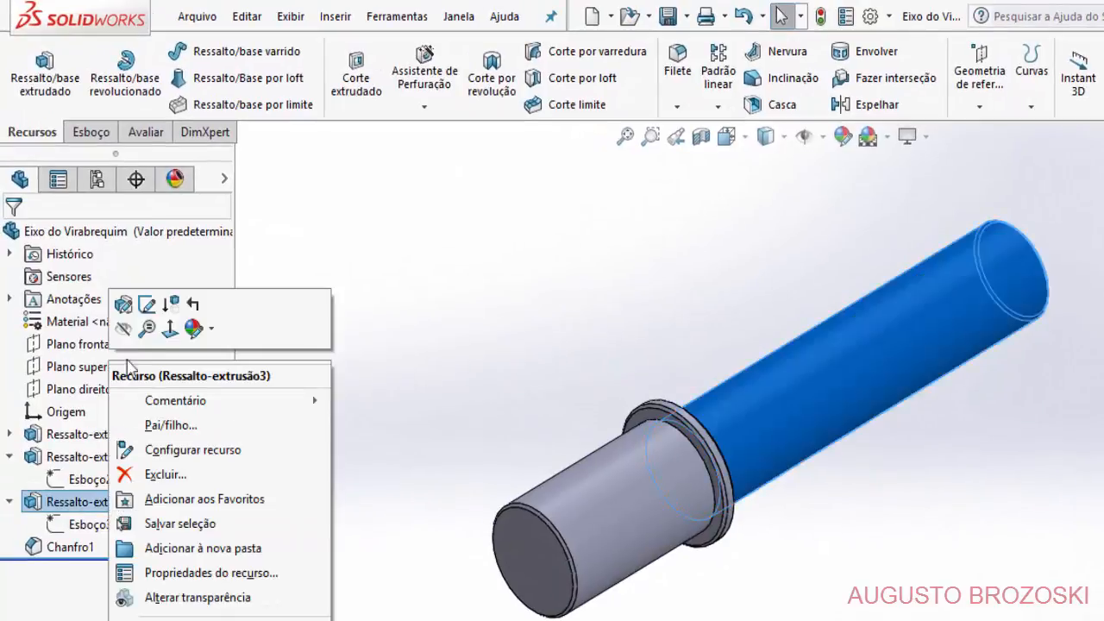
pyautogui.click(123, 304)
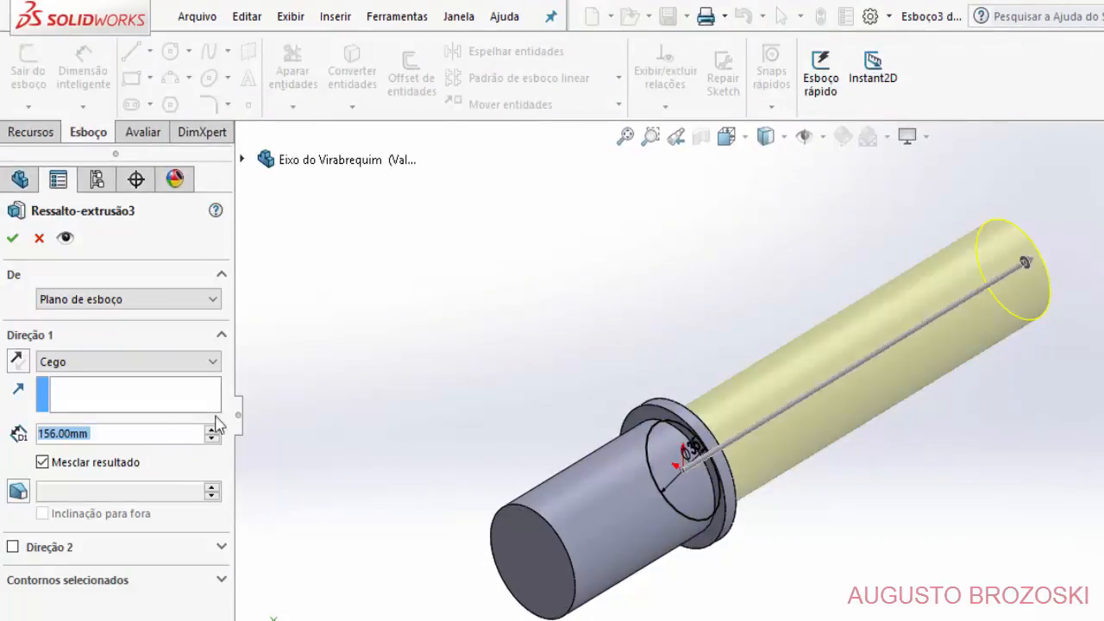
pyautogui.write('29')
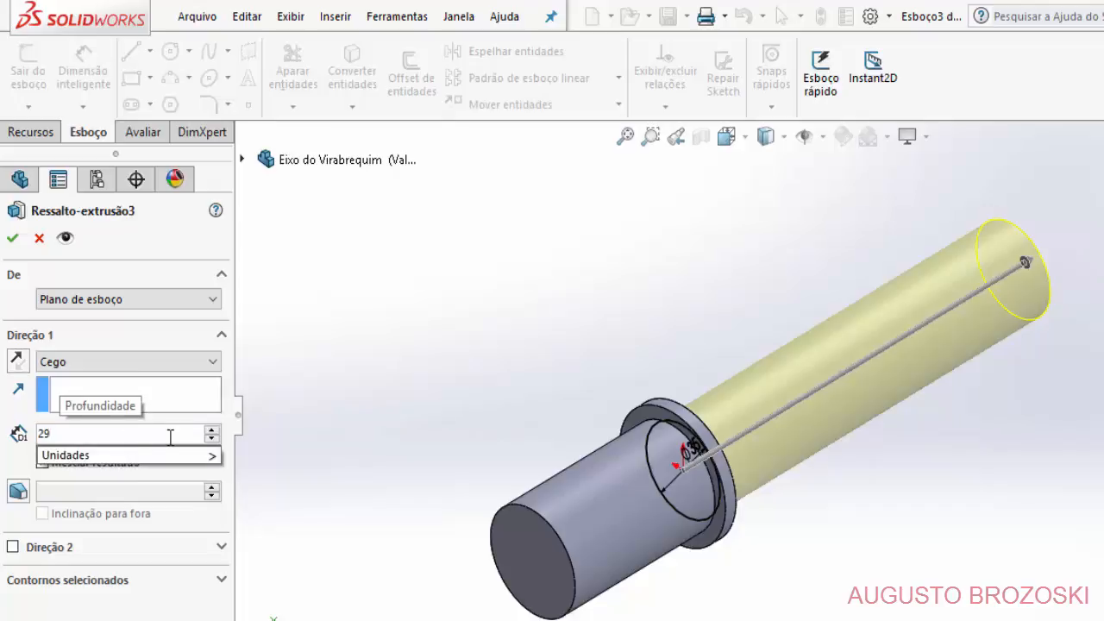
pyautogui.press('Return')
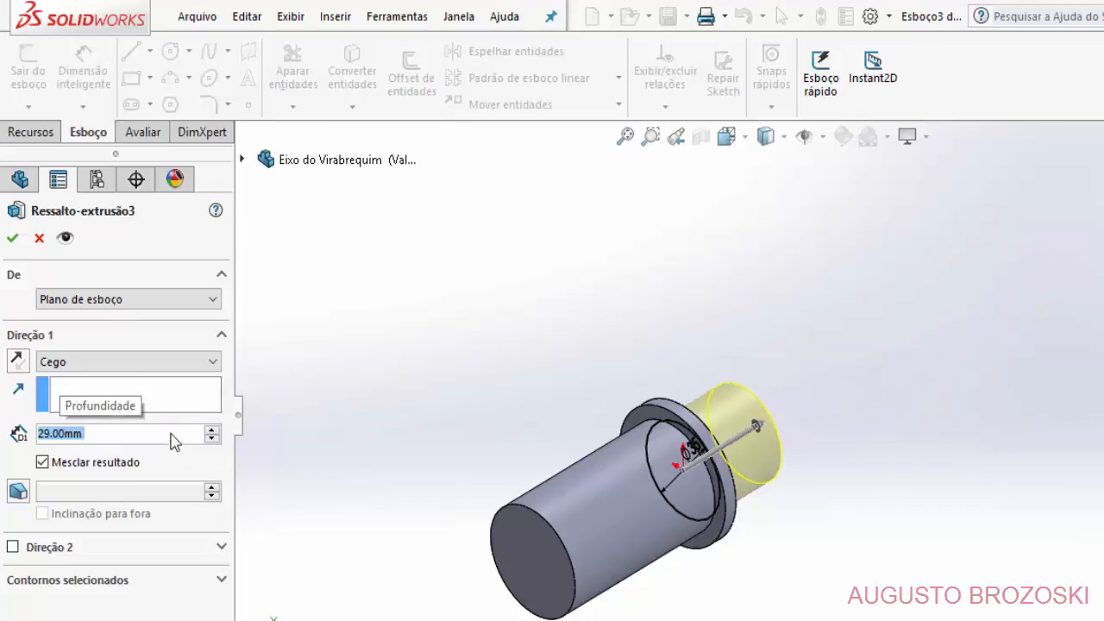
pyautogui.click(13, 239)
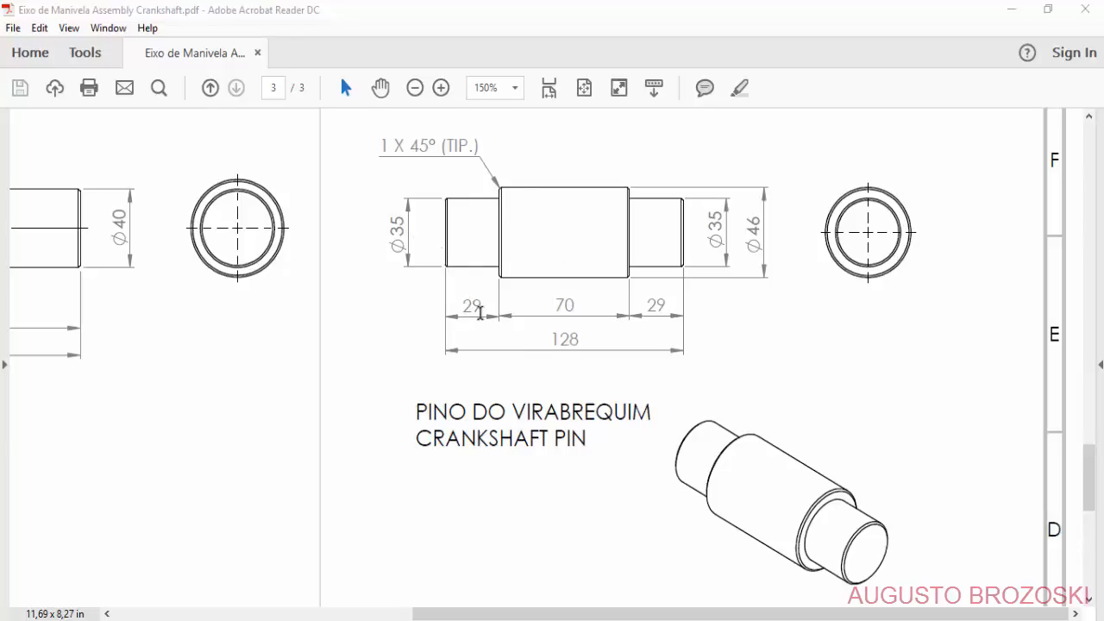
# Create a new part document for the crankshaft pin and start a sketch on the front plane.
pyautogui.click(1012, 9)
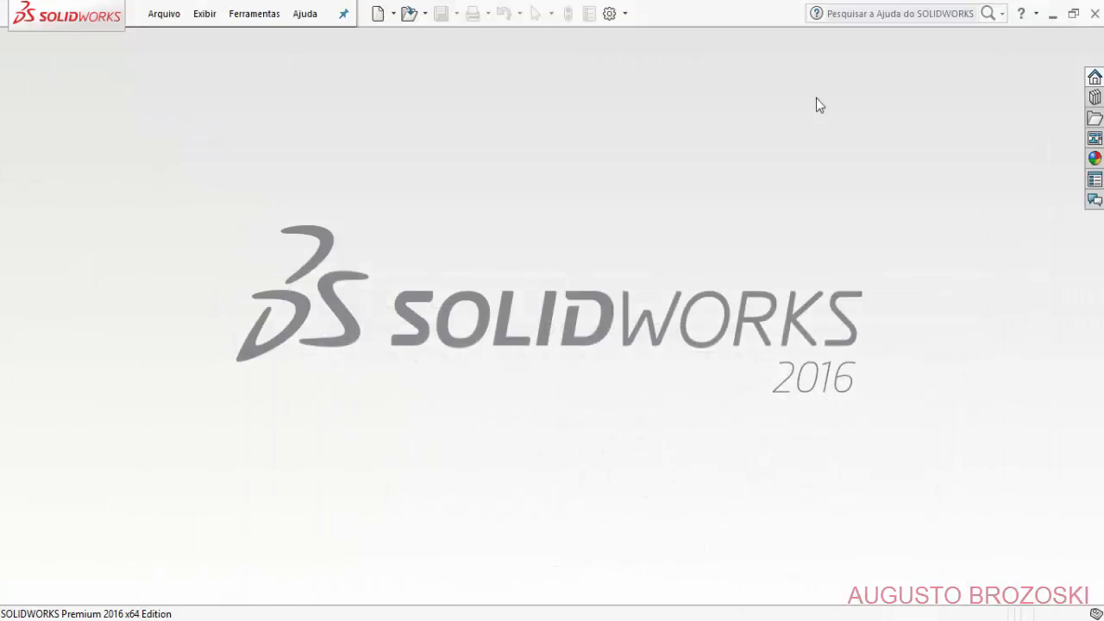
pyautogui.click(379, 15)
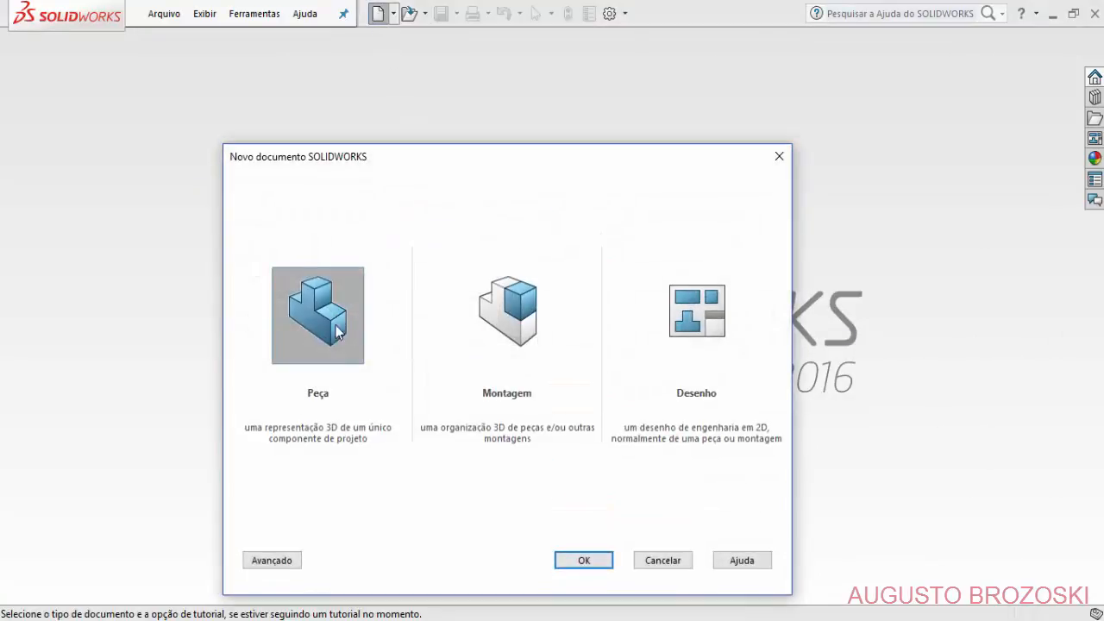
pyautogui.click(585, 560)
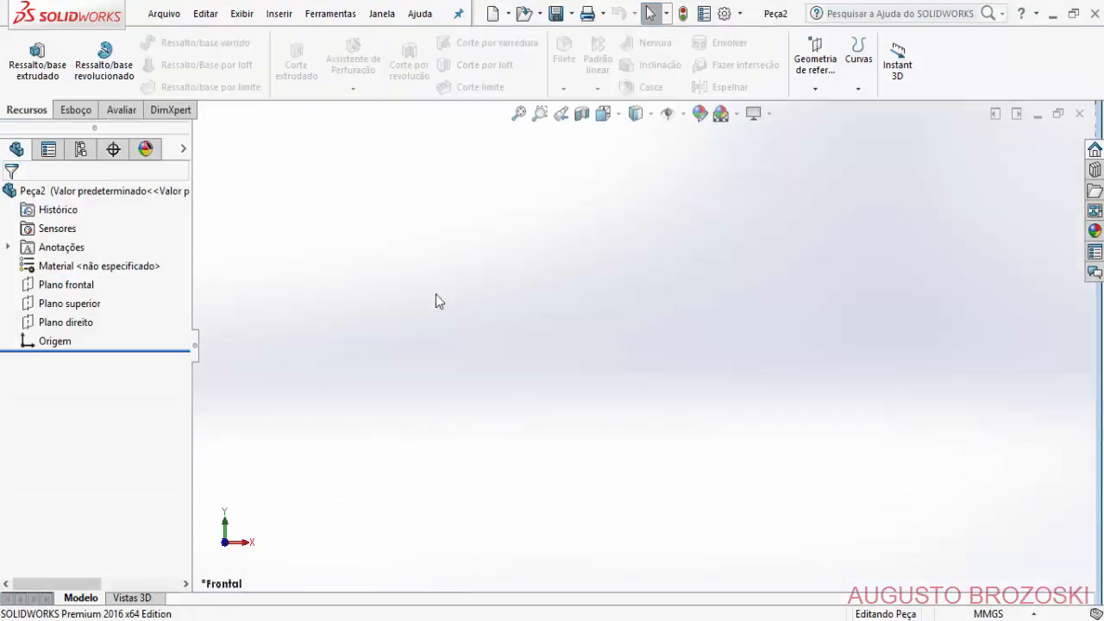
pyautogui.click(76, 110)
pyautogui.click(23, 52)
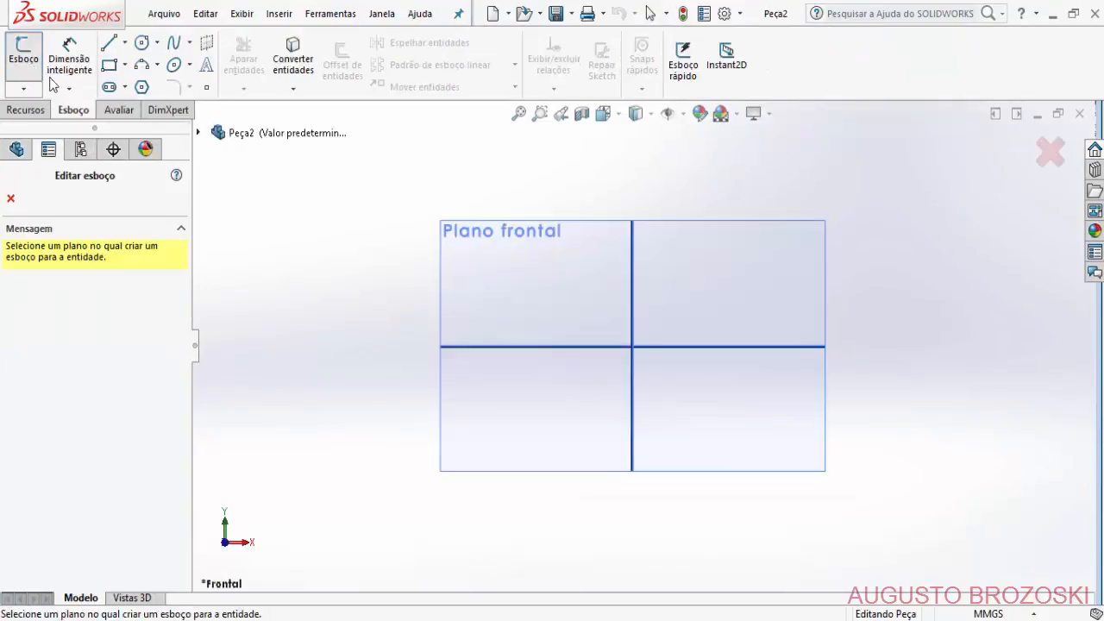
pyautogui.click(463, 221)
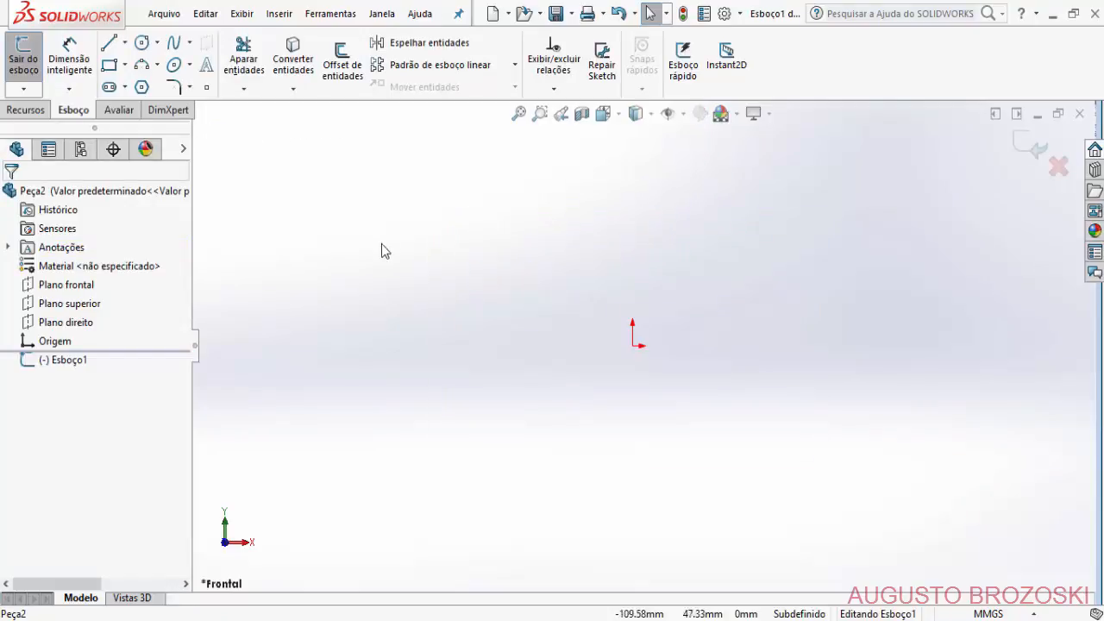
# Sketch a circle about 92 mm in diameter centred on the origin of the front plane.
pyautogui.click(142, 45)
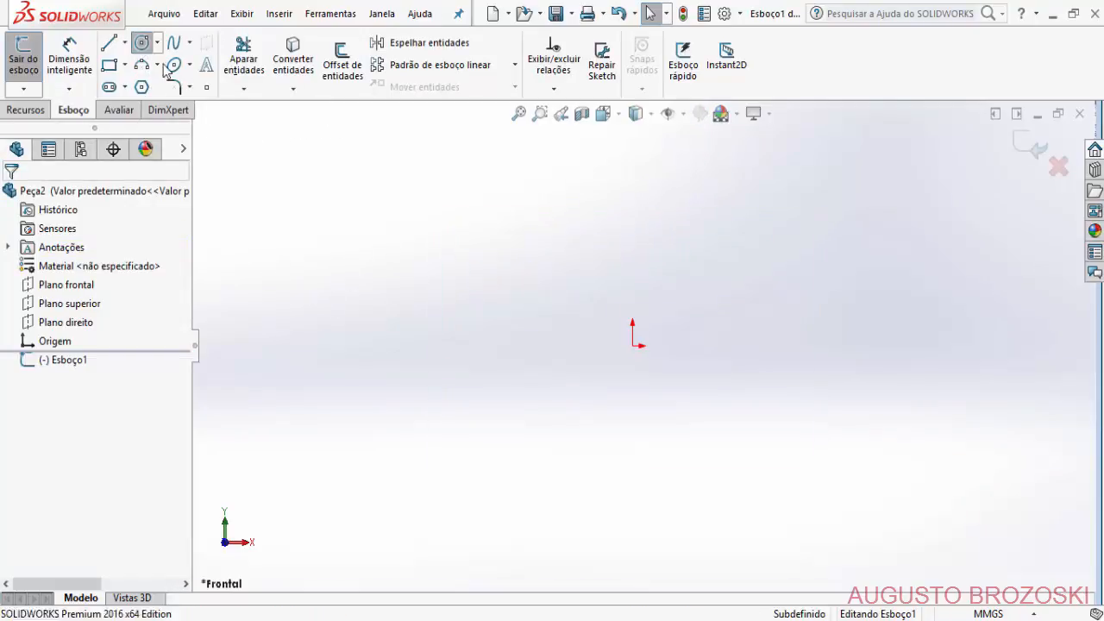
pyautogui.click(634, 346)
pyautogui.click(695, 423)
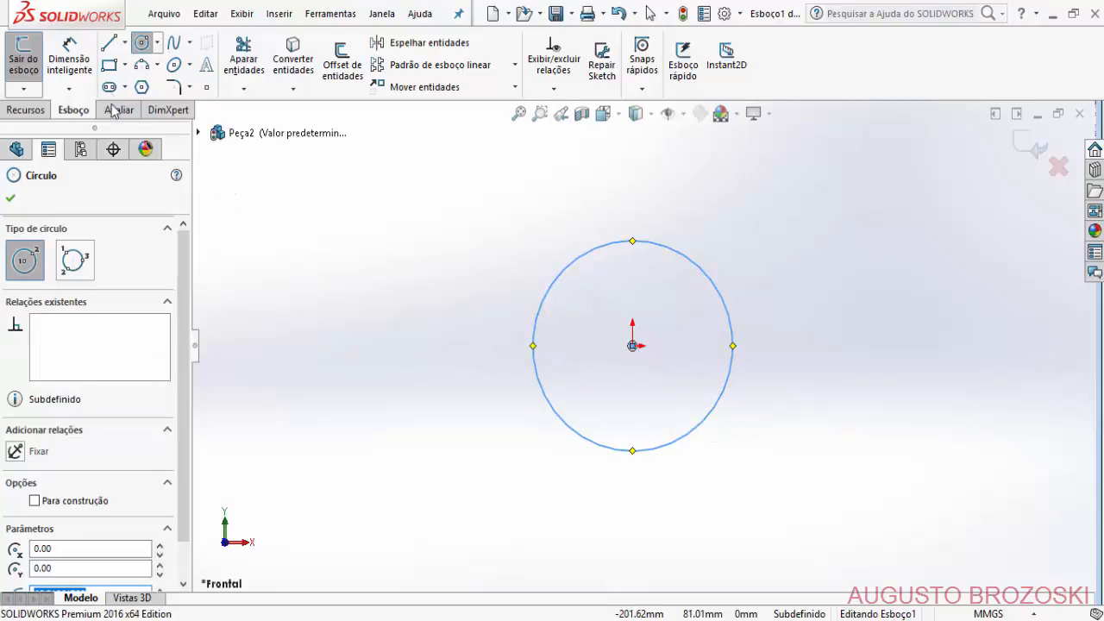
# Dimension the circle's diameter to 46 mm, as given in the PDF drawing of the crankshaft pin, and exit the sketch.
pyautogui.click(69, 61)
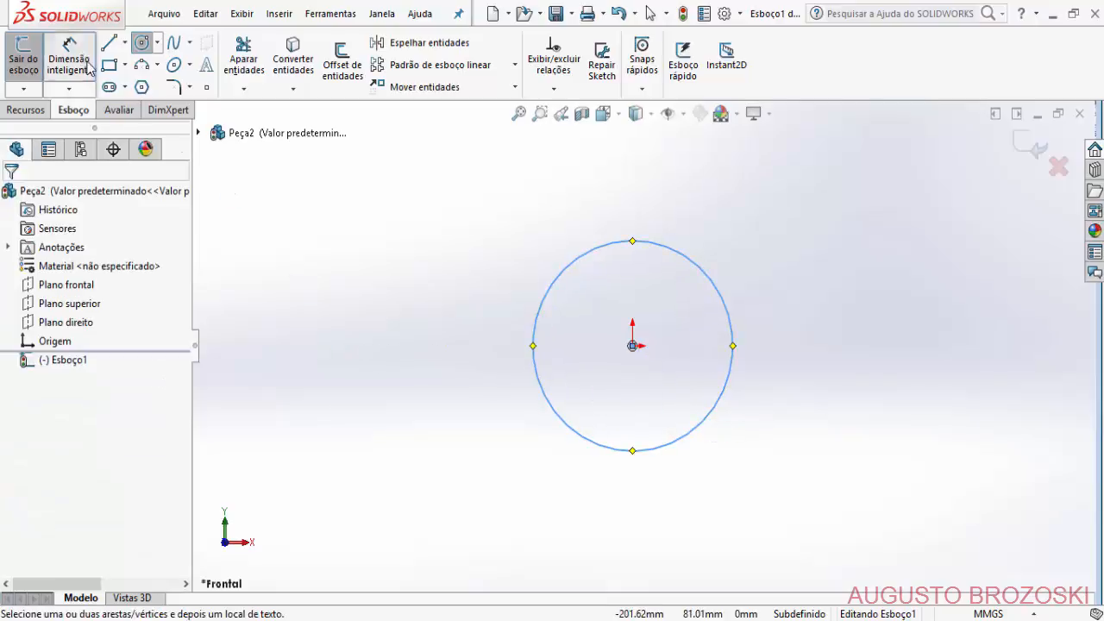
pyautogui.click(579, 266)
pyautogui.click(616, 338)
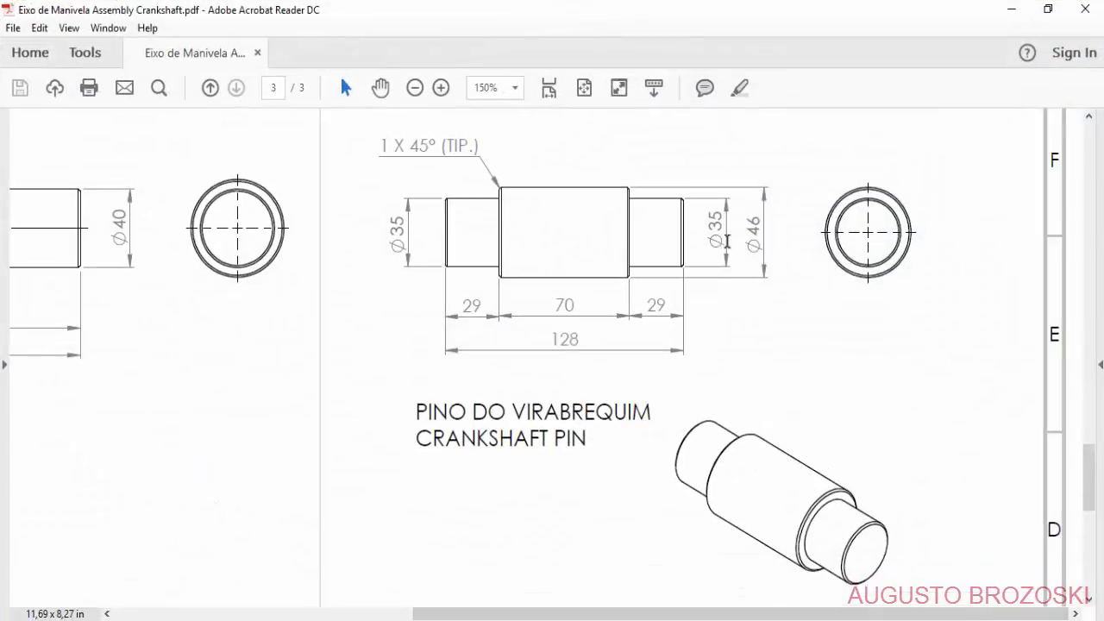
pyautogui.click(1010, 10)
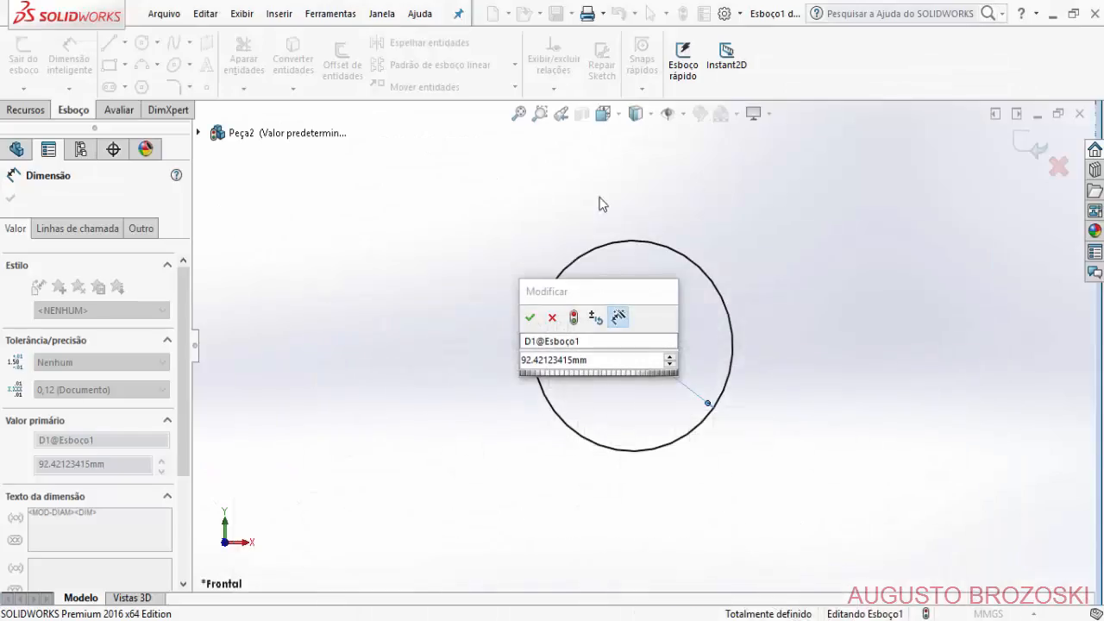
pyautogui.click(605, 359)
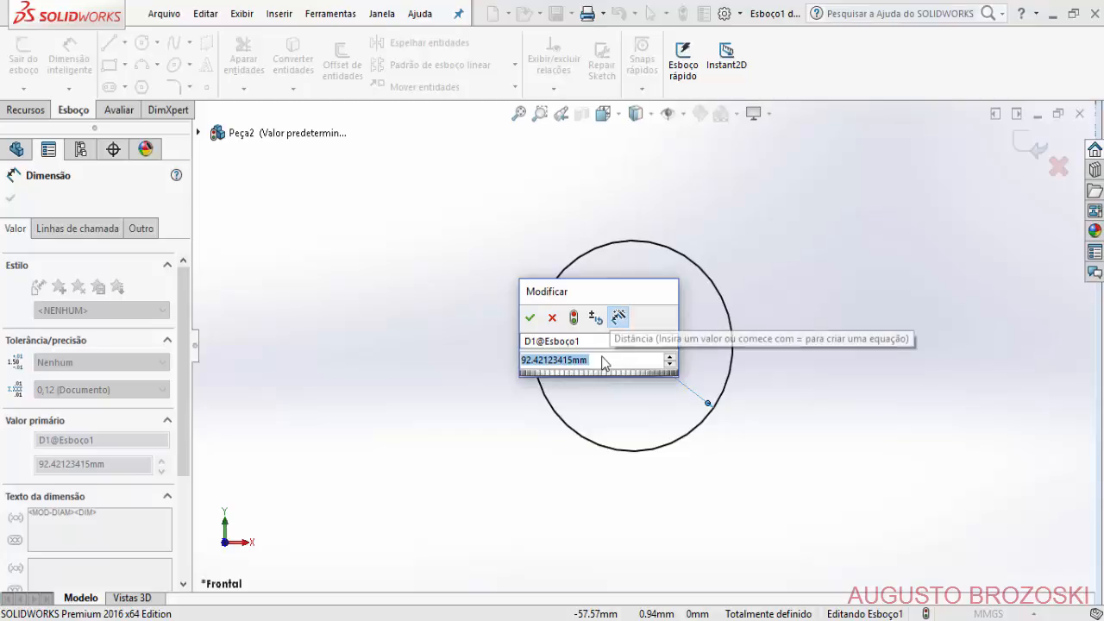
pyautogui.write('46')
pyautogui.press('Return')
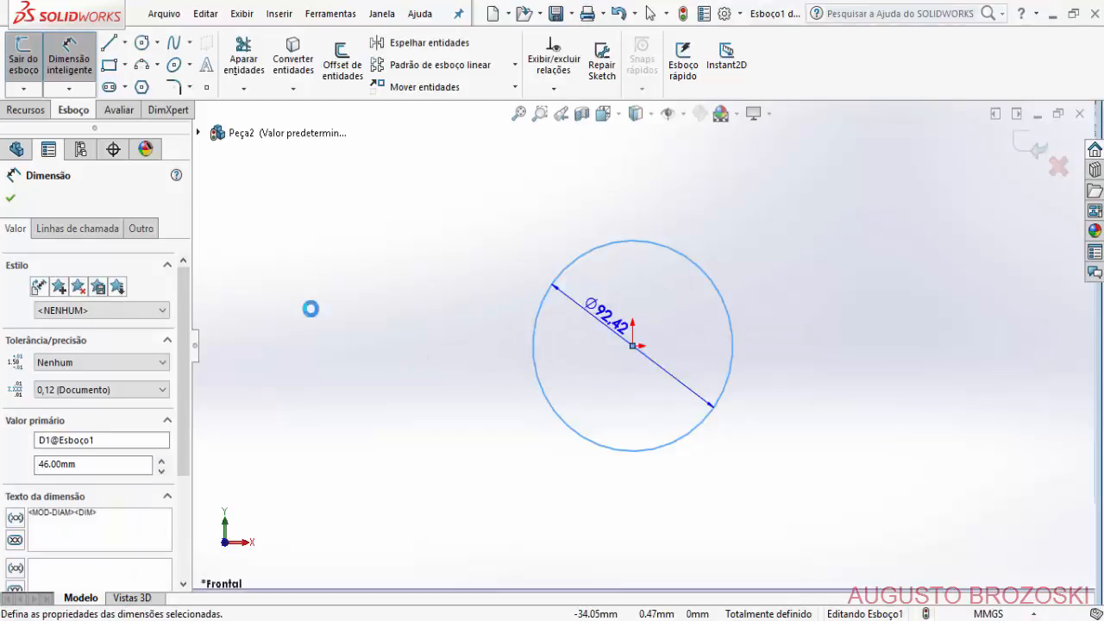
pyautogui.click(11, 197)
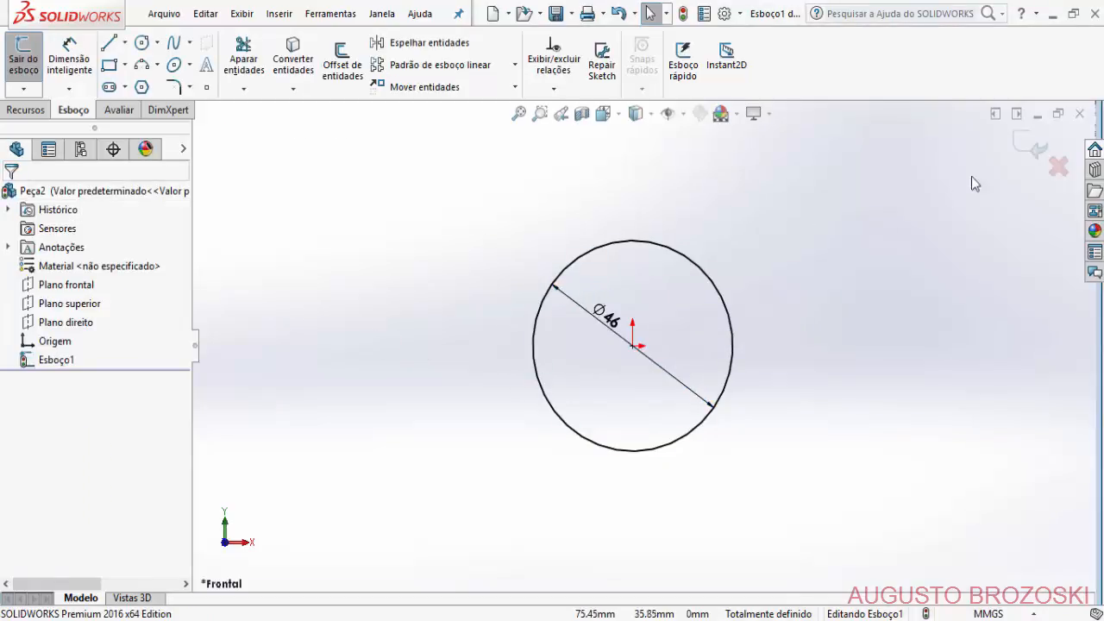
pyautogui.click(1029, 150)
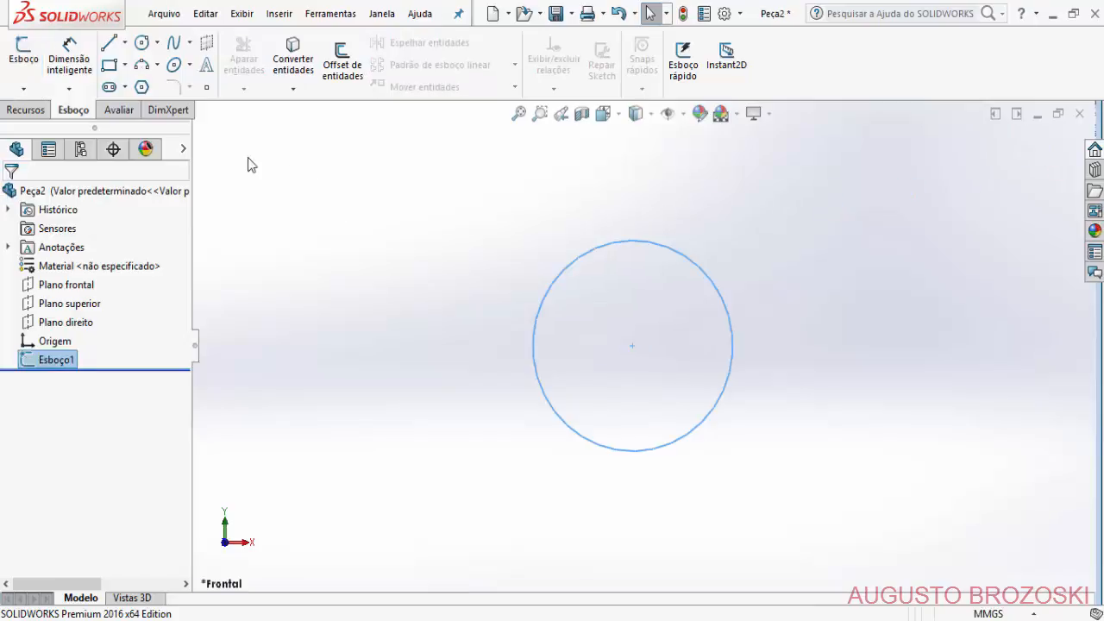
# Extrude the 46 mm circle to a depth of 70 mm with the Plano médio end condition, taking the length from the PDF drawing.
pyautogui.click(27, 110)
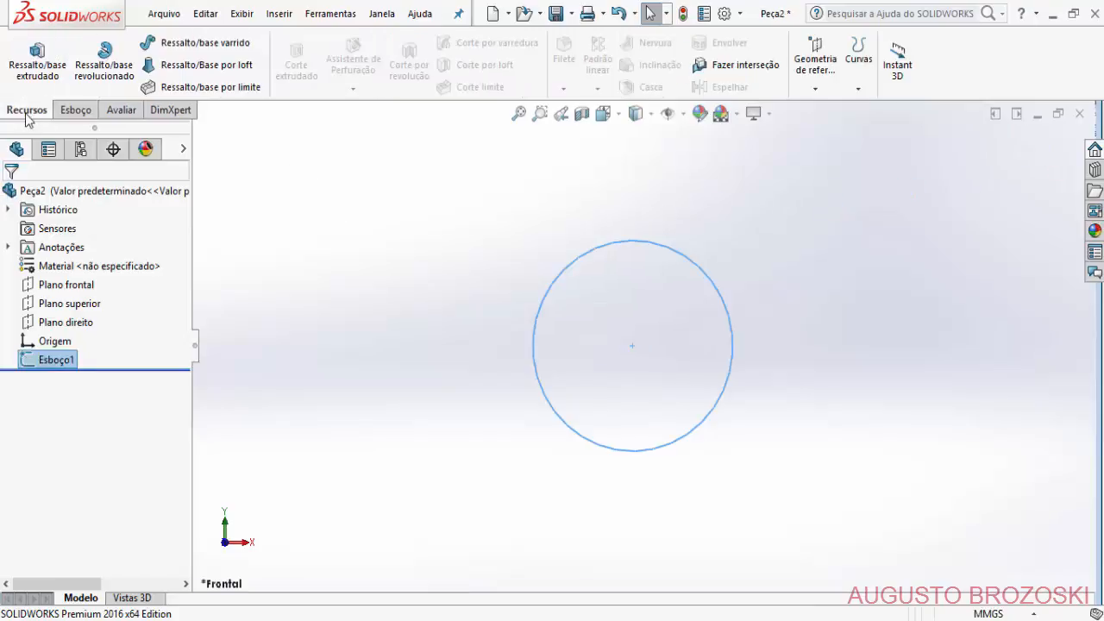
pyautogui.click(43, 66)
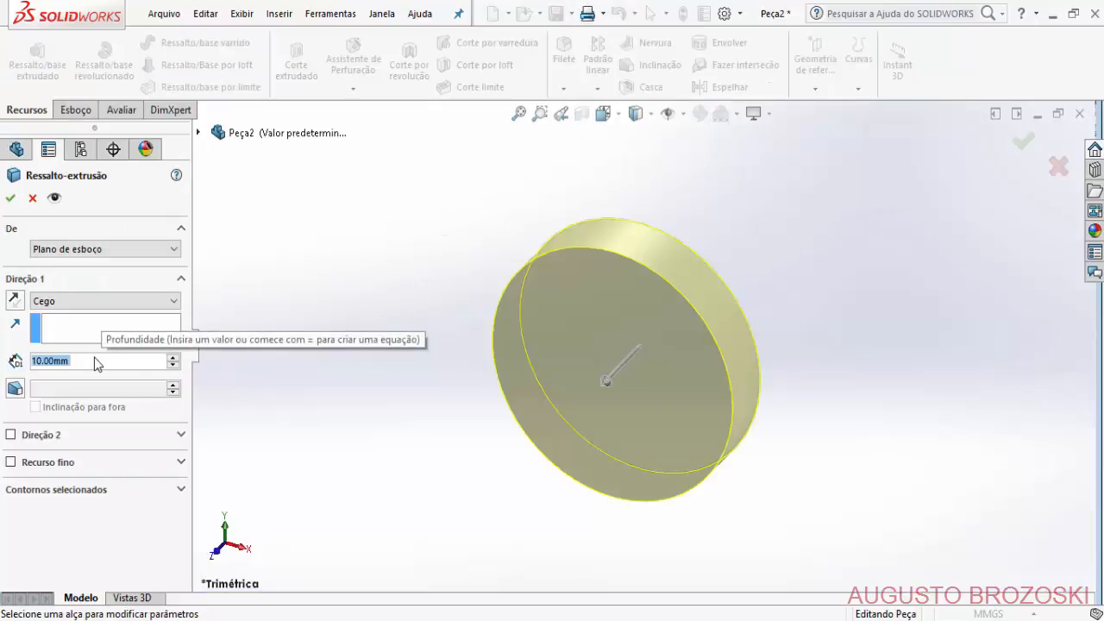
pyautogui.click(660, 620)
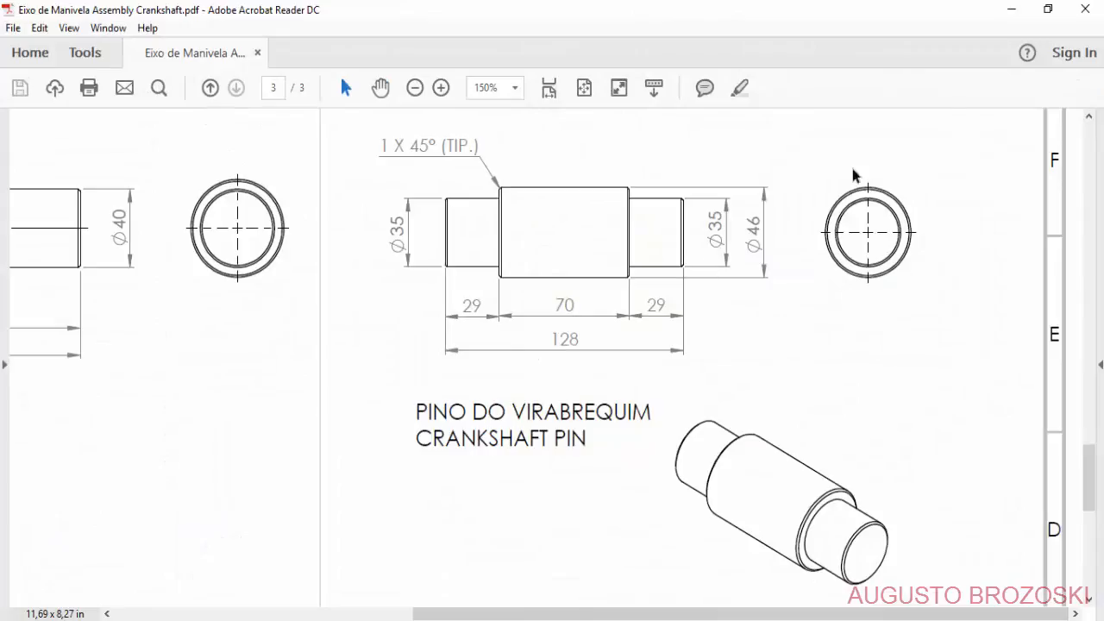
pyautogui.click(1014, 9)
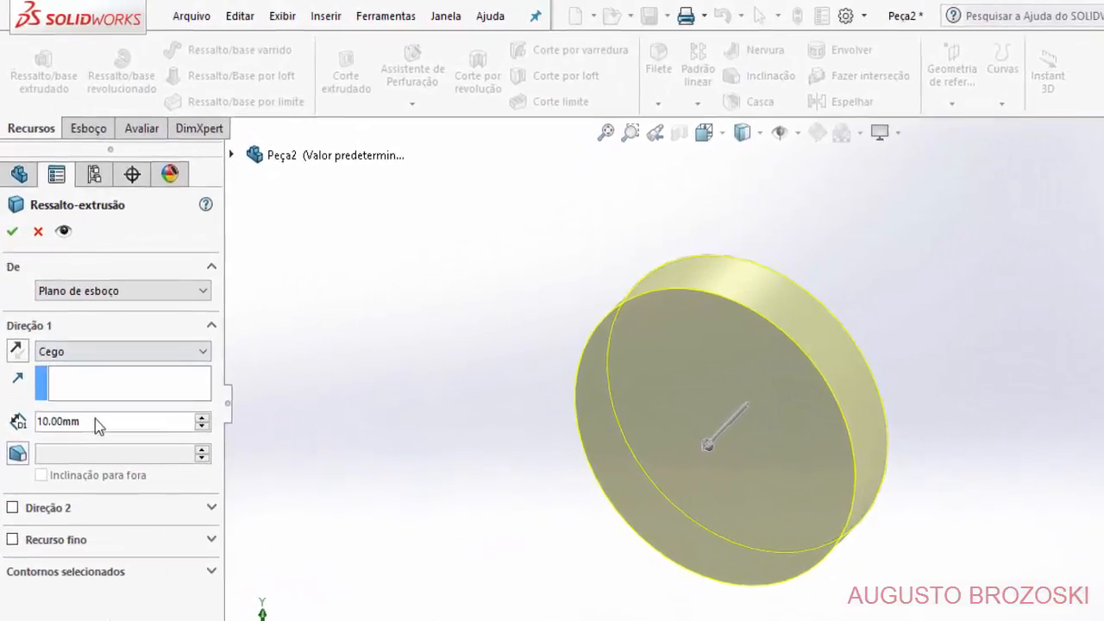
pyautogui.doubleClick(96, 420)
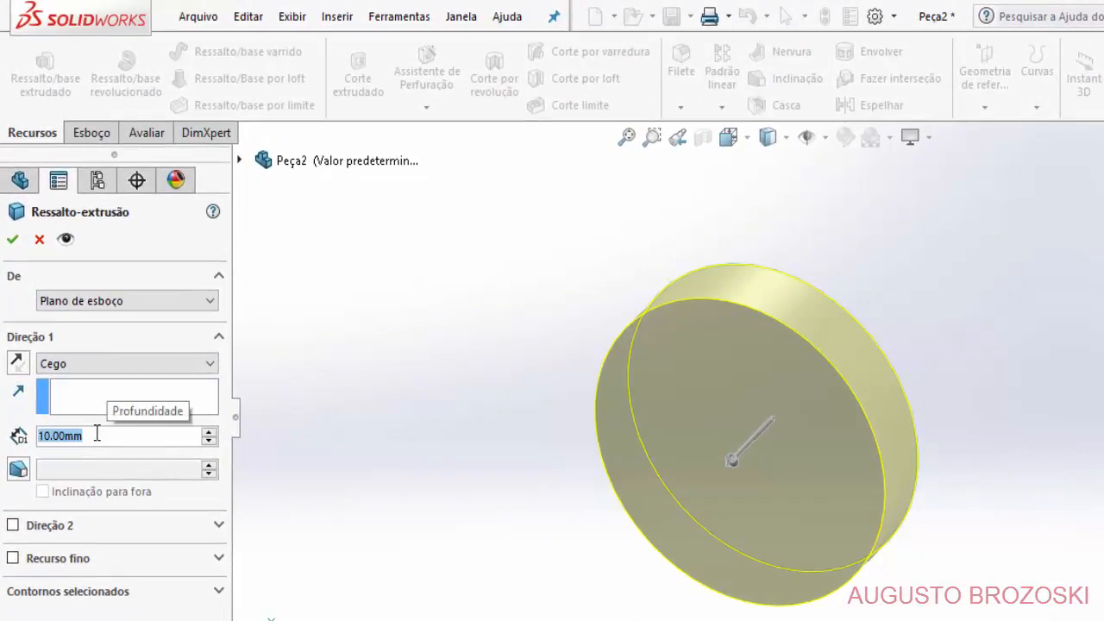
pyautogui.write('70')
pyautogui.click(127, 371)
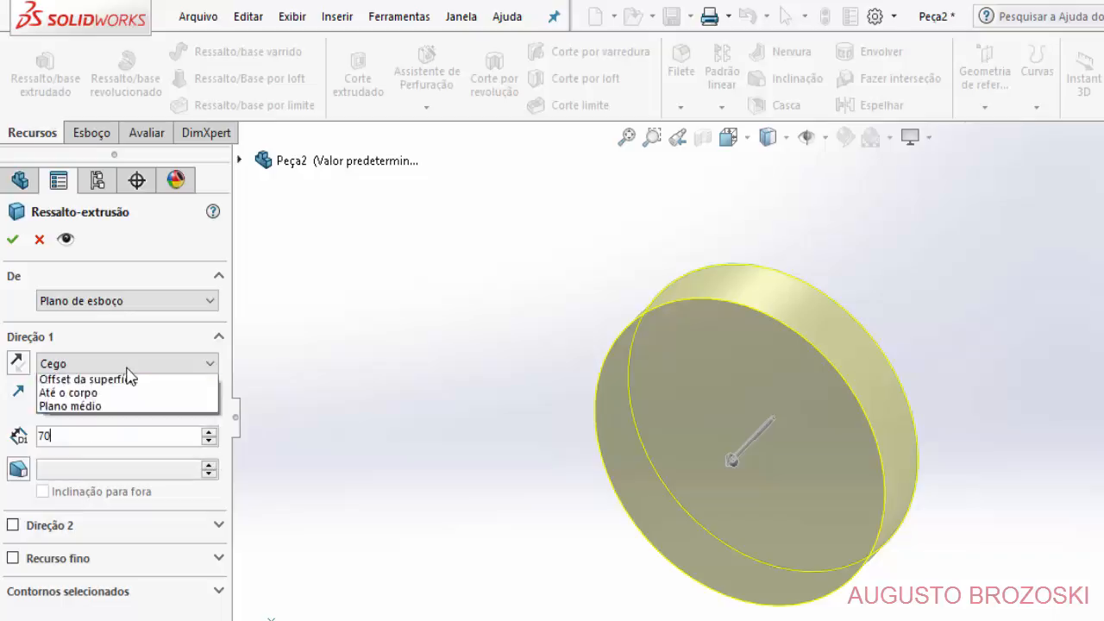
pyautogui.click(129, 371)
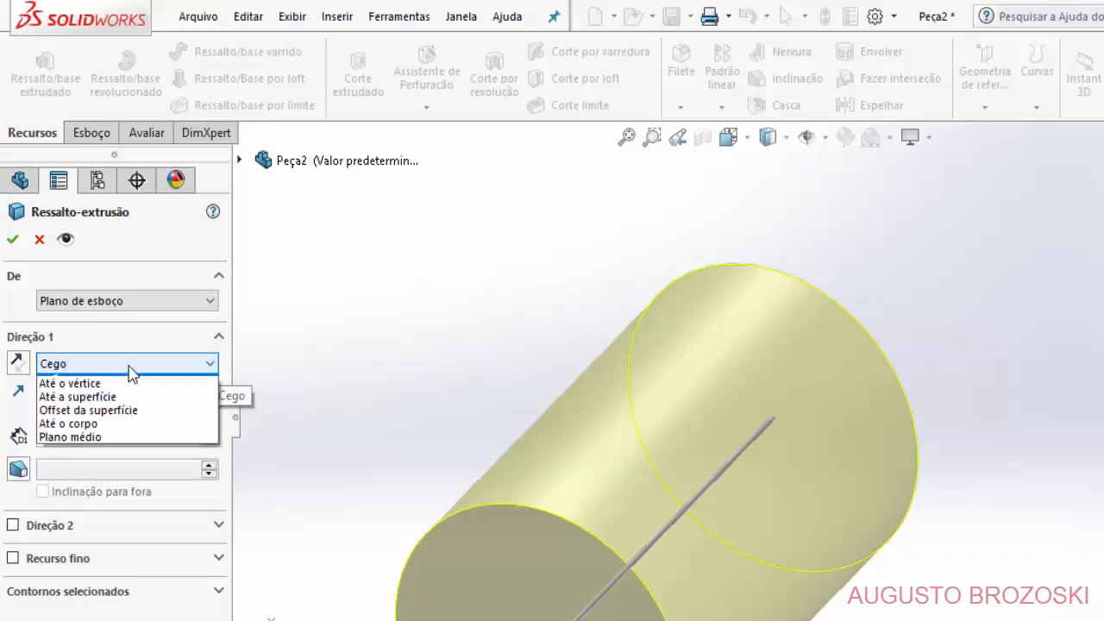
pyautogui.click(121, 451)
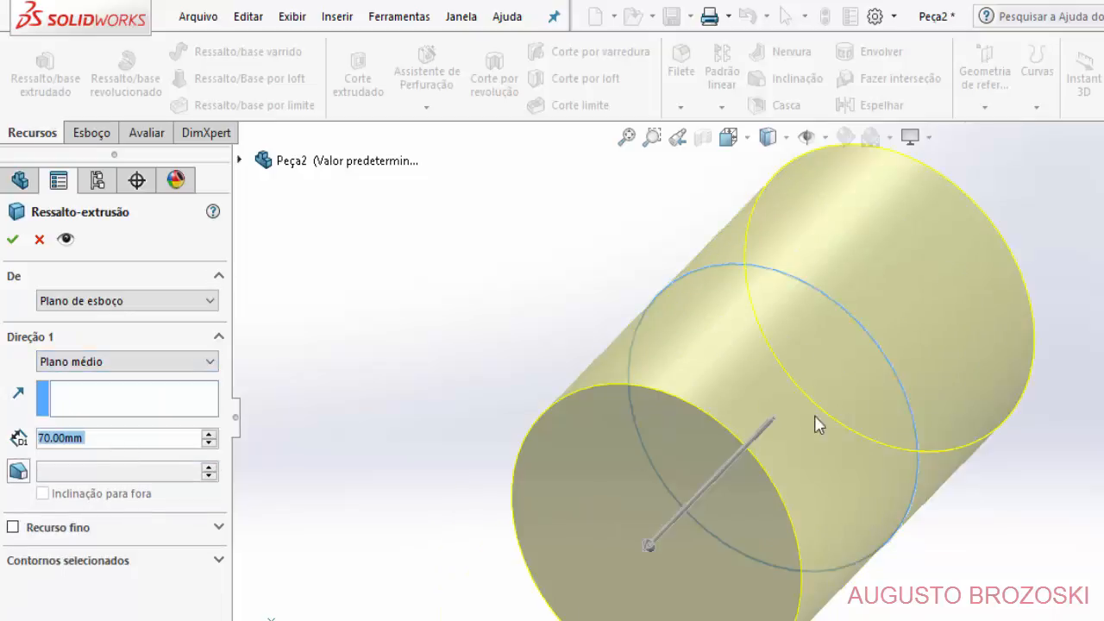
pyautogui.click(12, 239)
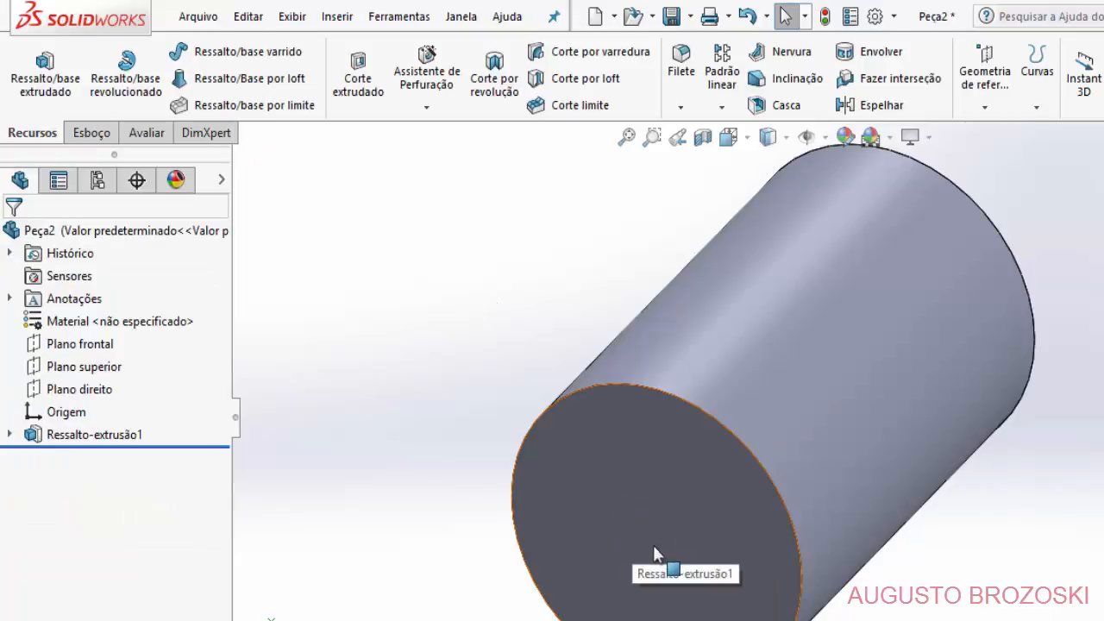
# Start a sketch on the cylinder's front end face and draw a concentric circle about 26 mm in diameter.
pyautogui.click(89, 138)
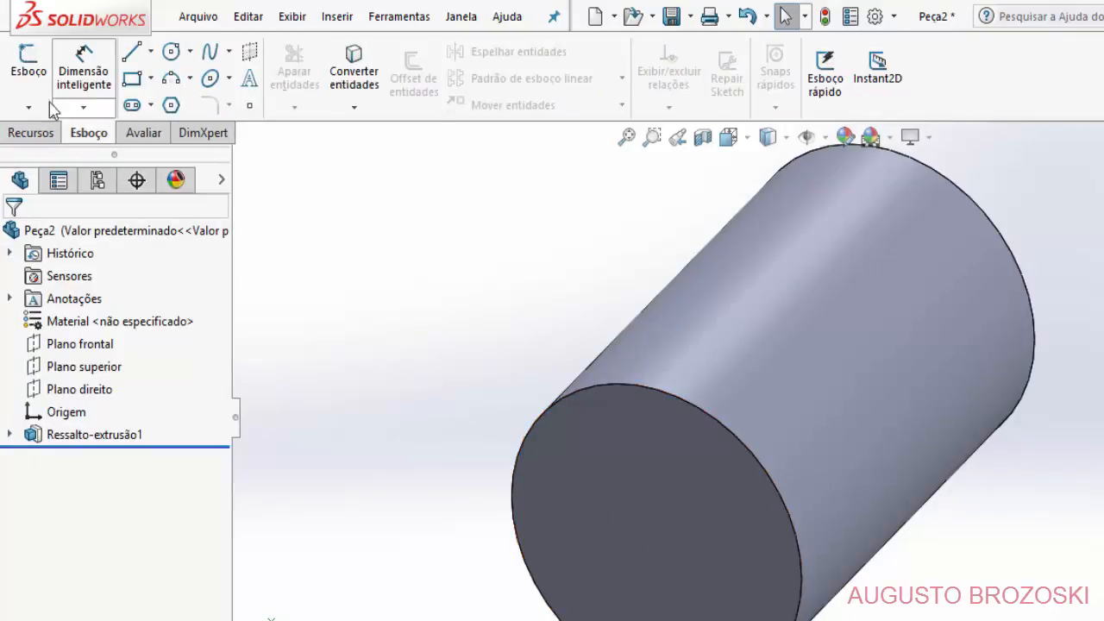
pyautogui.click(28, 64)
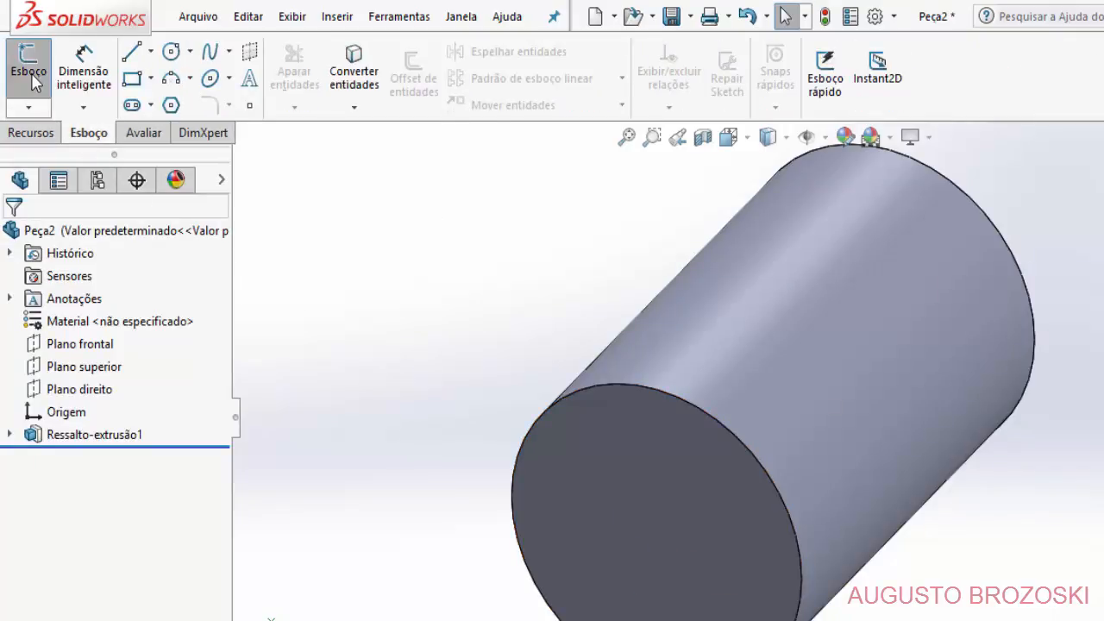
pyautogui.click(585, 455)
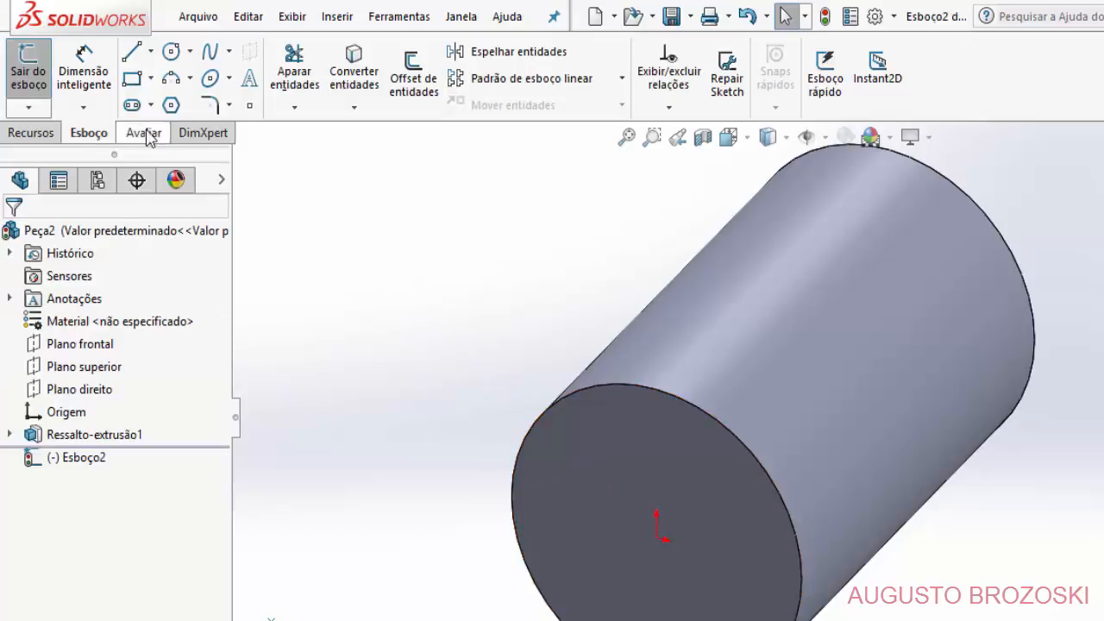
pyautogui.click(171, 51)
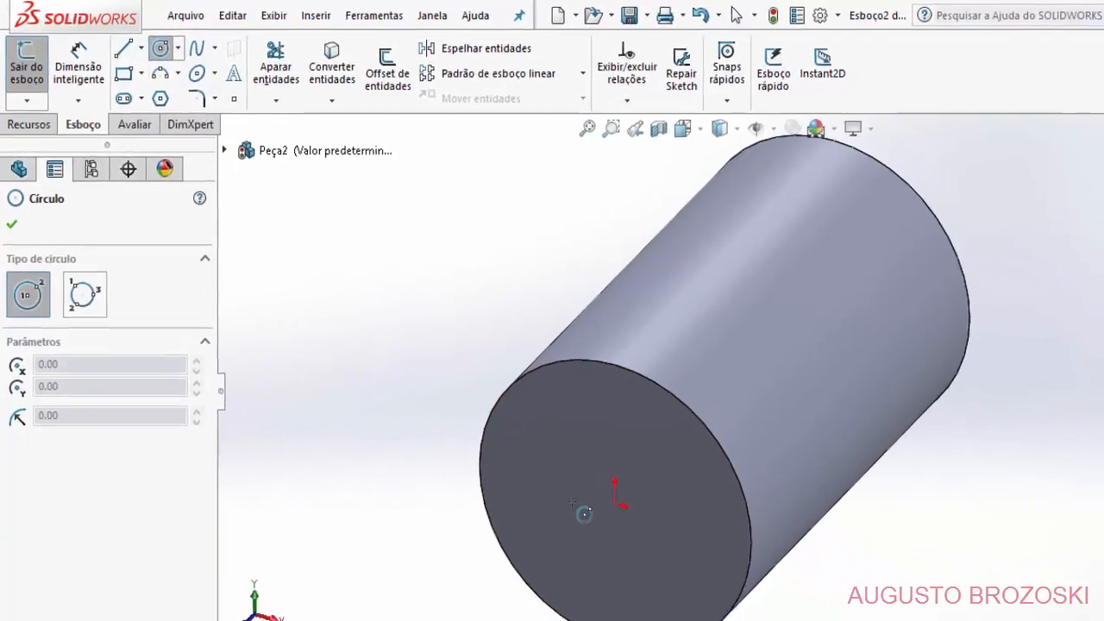
pyautogui.click(579, 474)
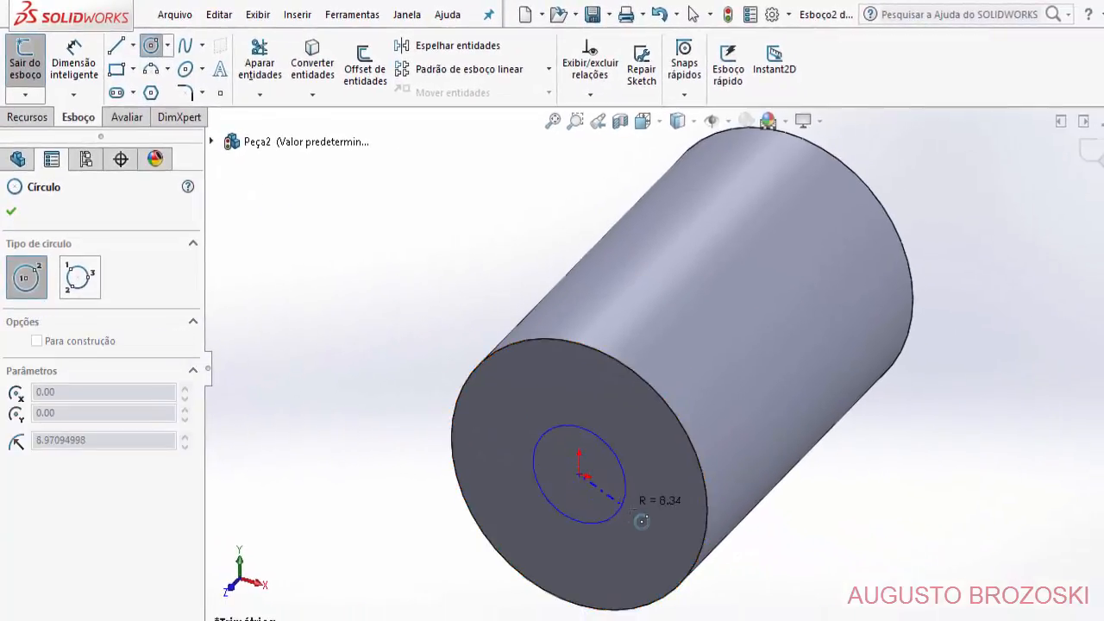
pyautogui.click(653, 497)
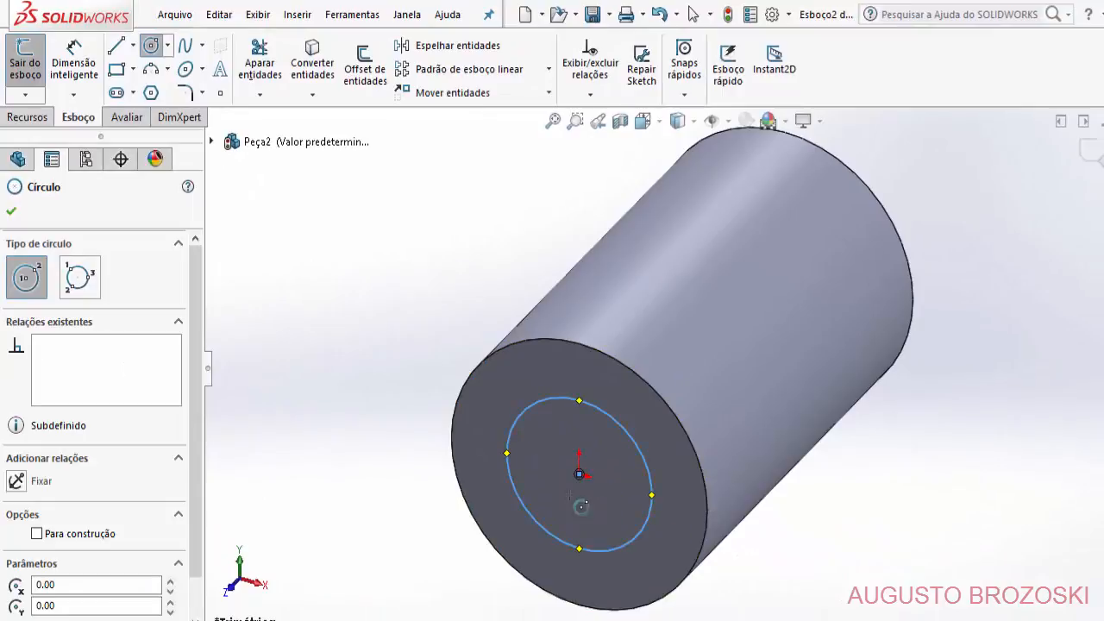
pyautogui.click(11, 211)
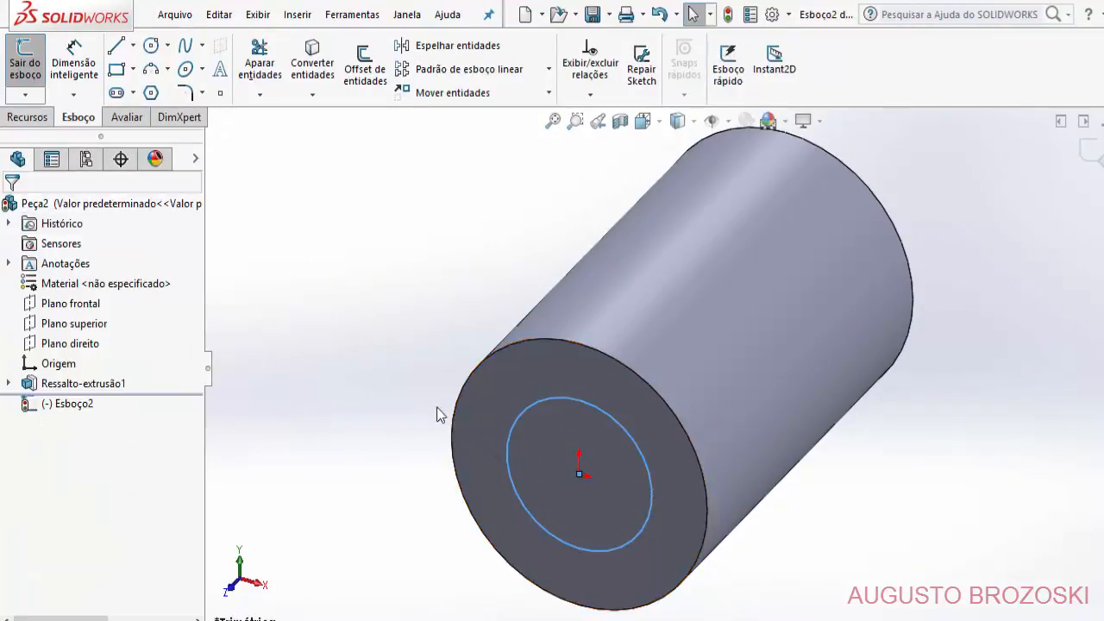
pyautogui.rightClick(66, 409)
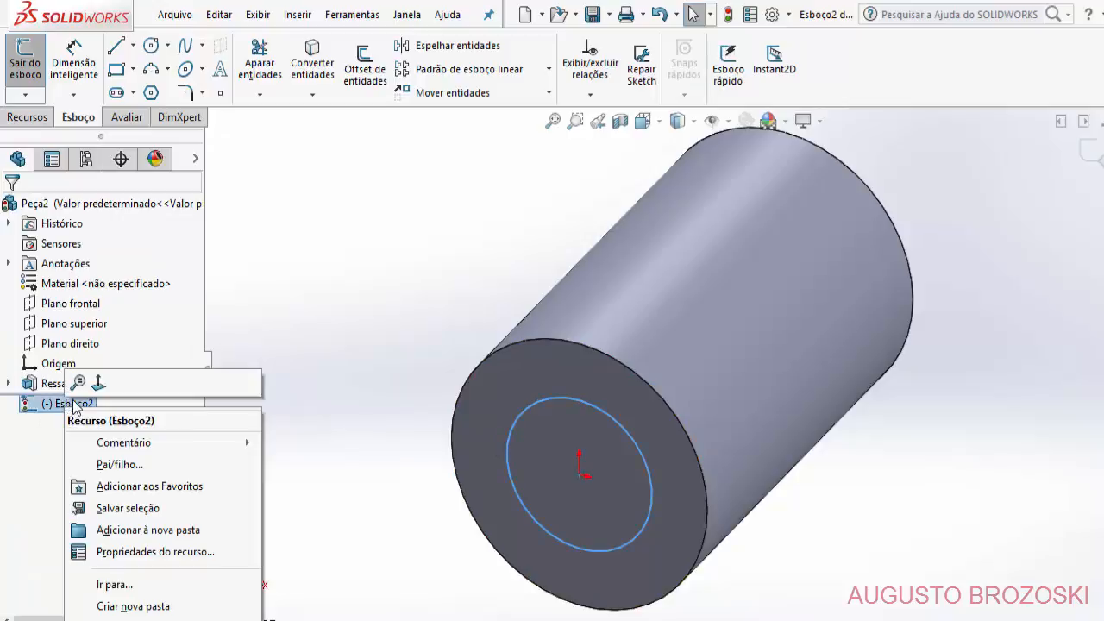
pyautogui.click(294, 331)
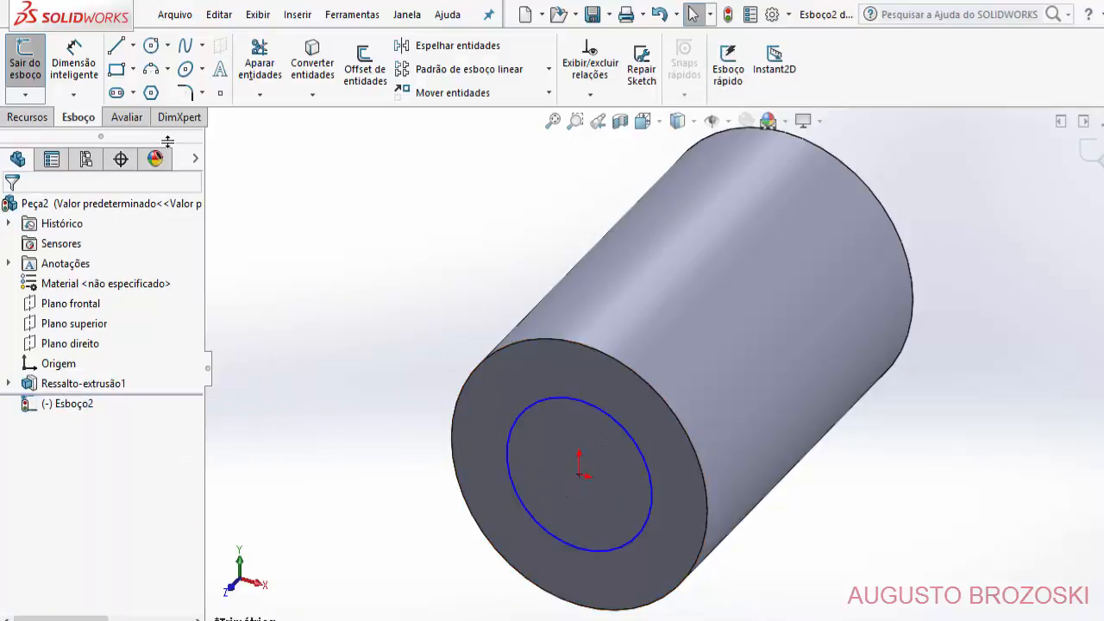
# Dimension the diameter of the circle on the end face to 35 mm and exit the sketch.
pyautogui.click(75, 64)
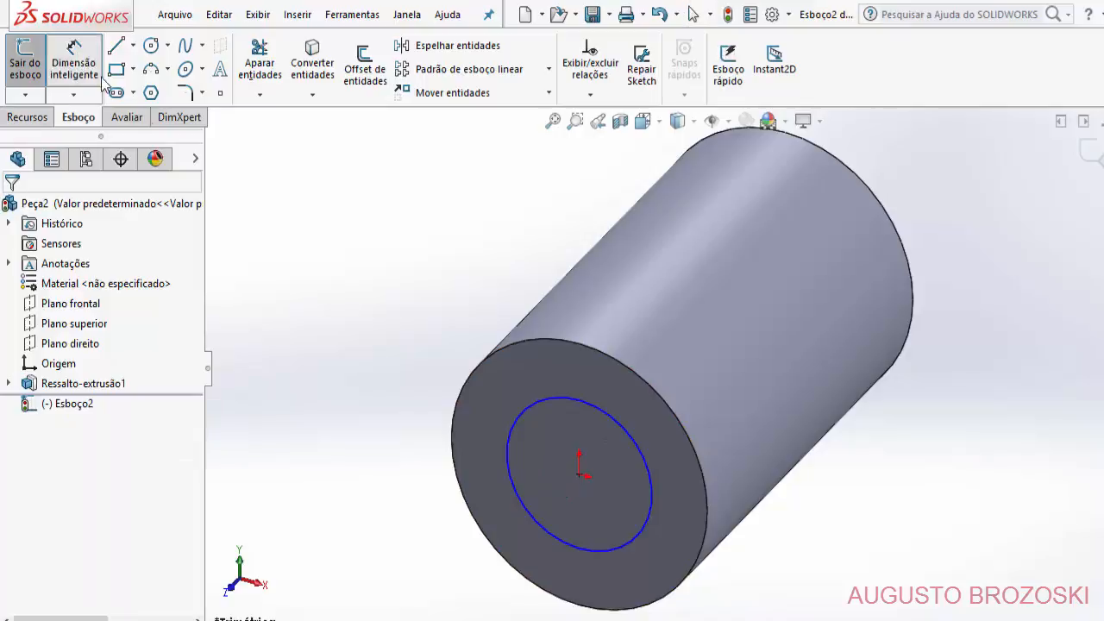
pyautogui.click(522, 432)
pyautogui.click(561, 449)
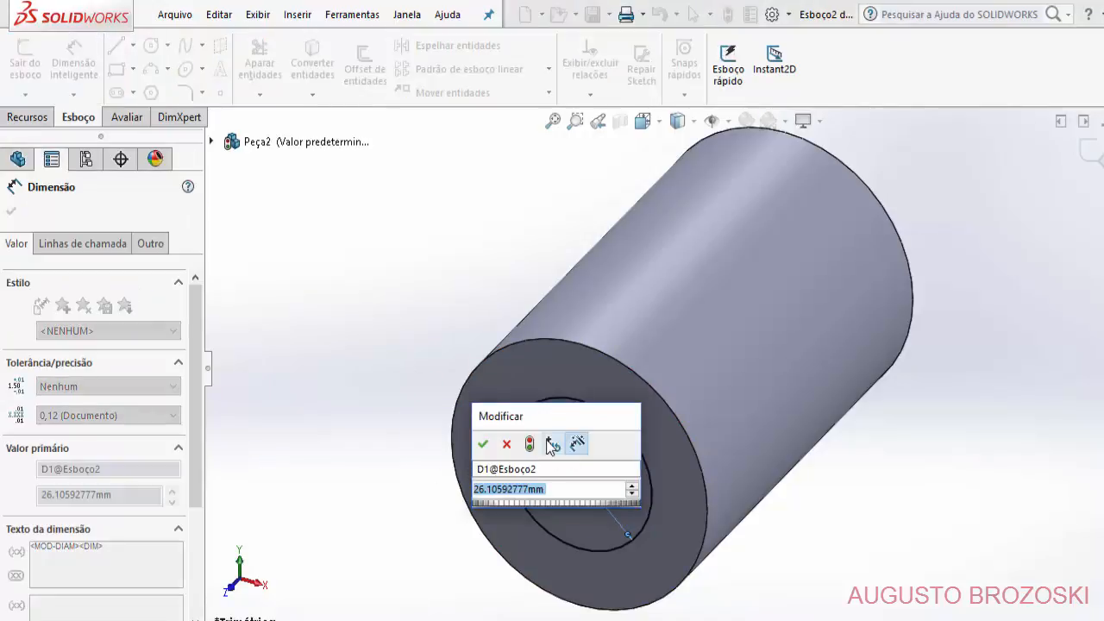
pyautogui.write('35')
pyautogui.press('Return')
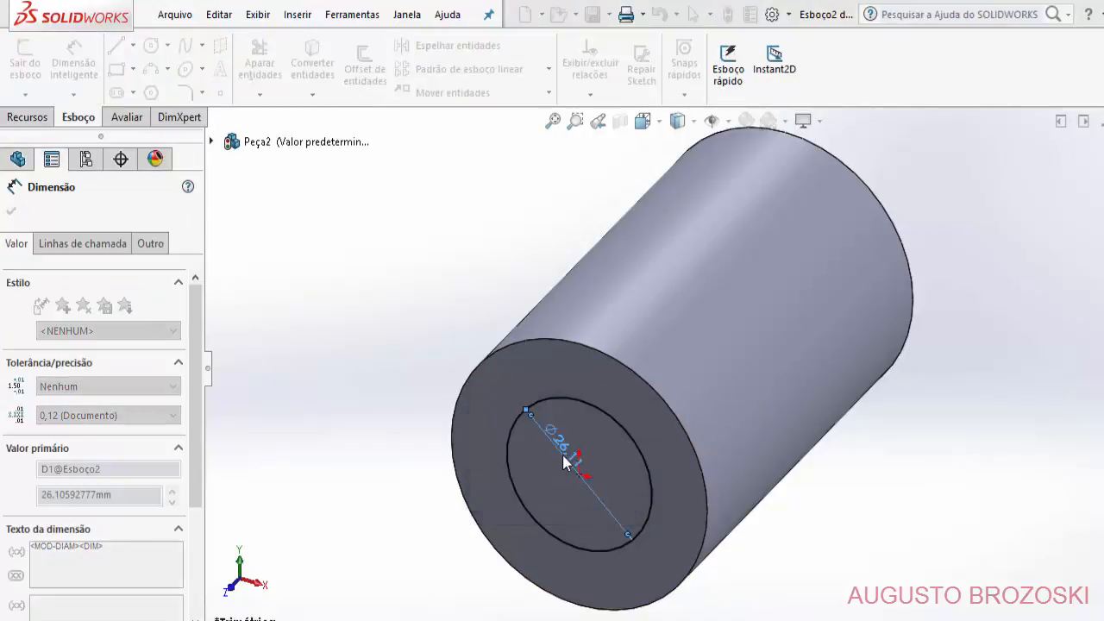
pyautogui.press('Escape')
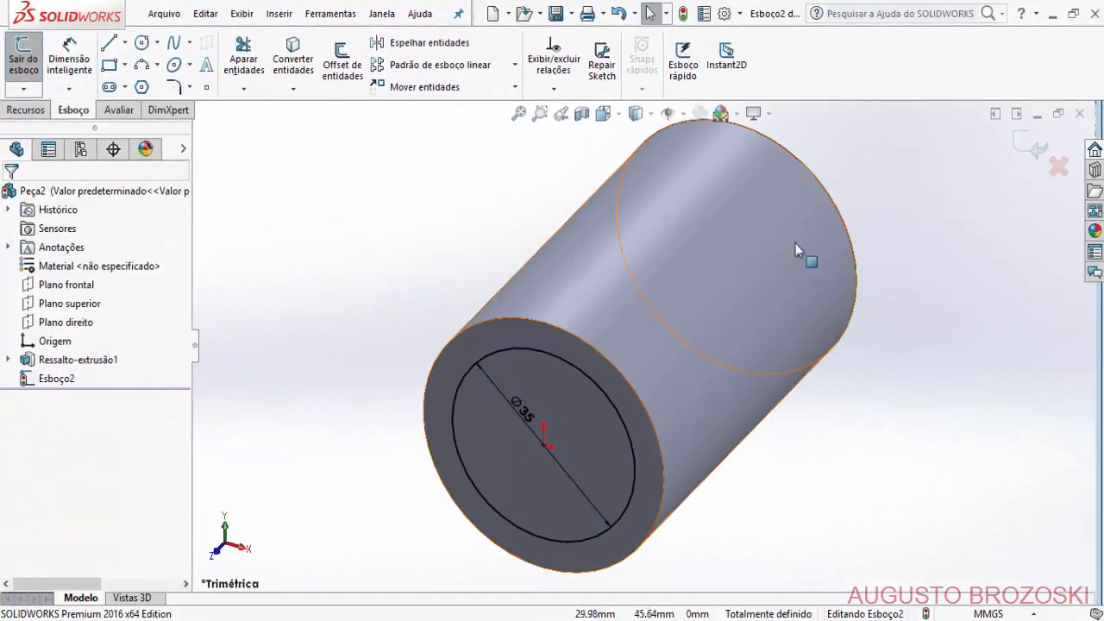
pyautogui.click(1040, 153)
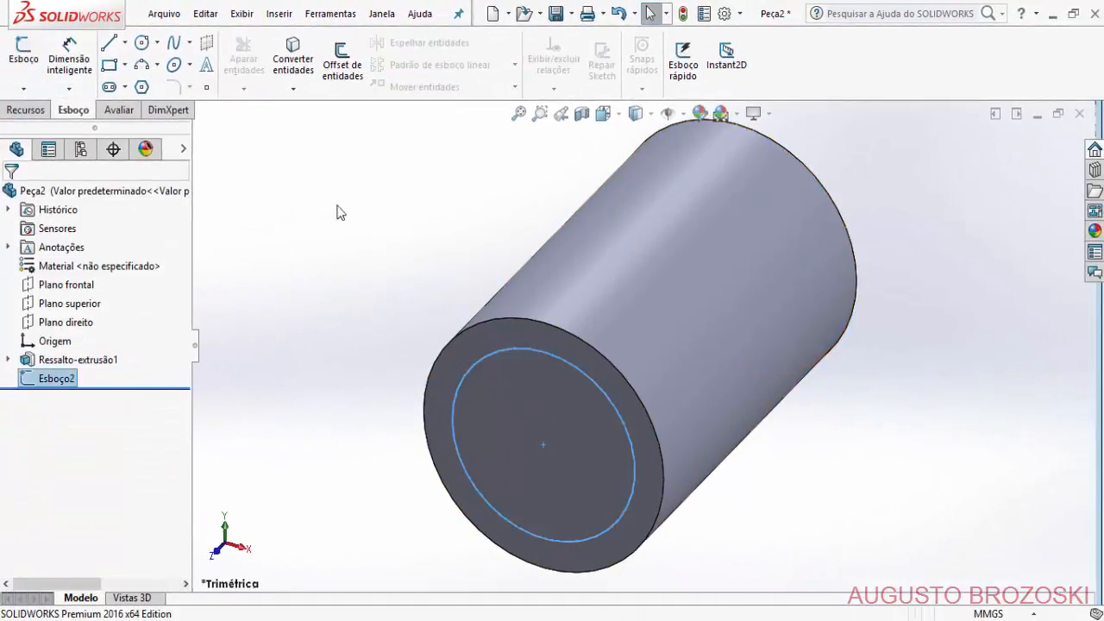
# Extrude the 35 mm circle on the cylinder's front end face outward to a blind depth of 29 mm, merged with the body.
pyautogui.click(26, 111)
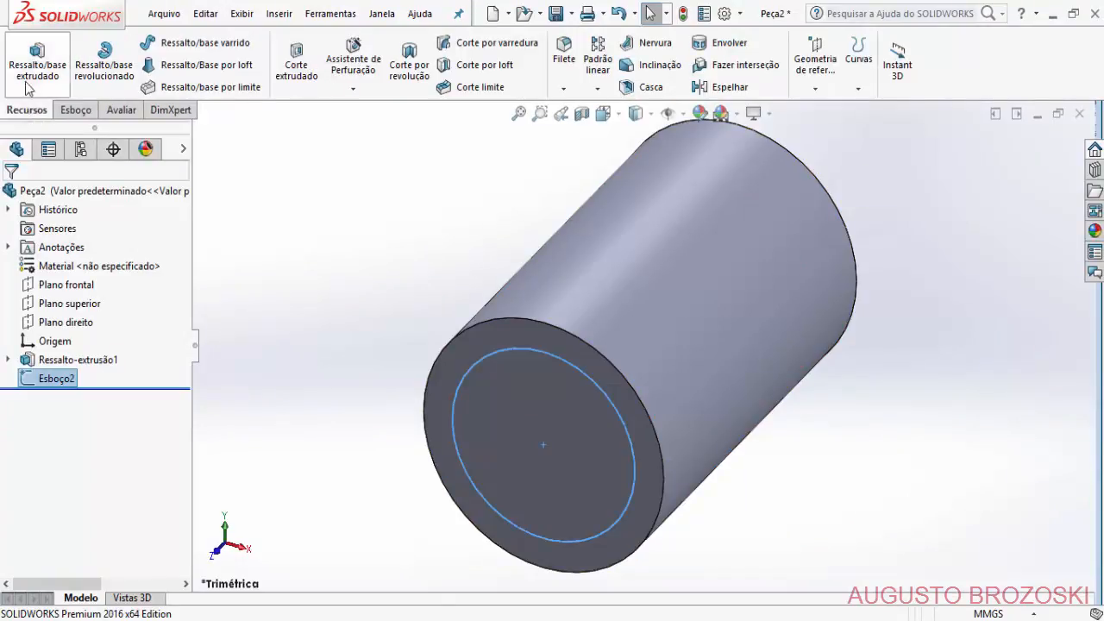
pyautogui.click(35, 66)
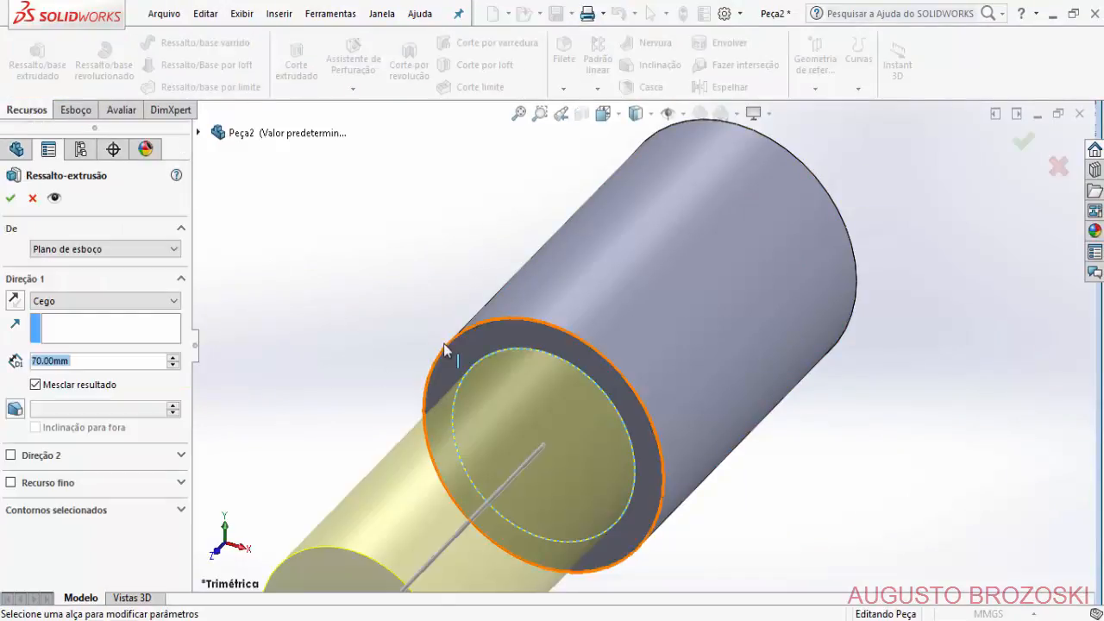
pyautogui.scroll(3, 513, 388)
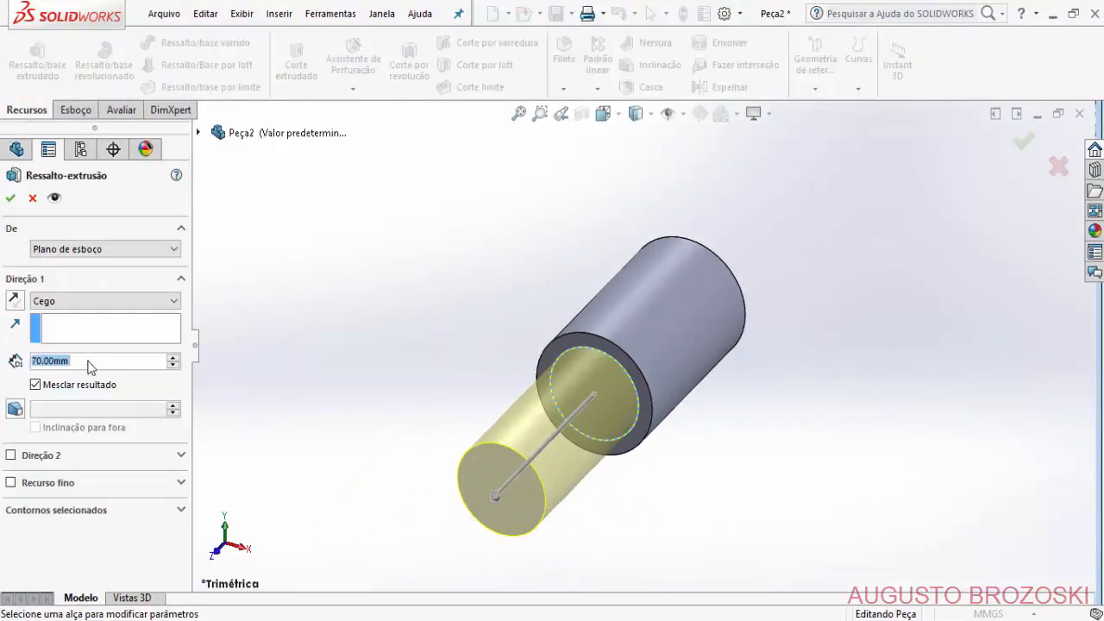
pyautogui.write('29')
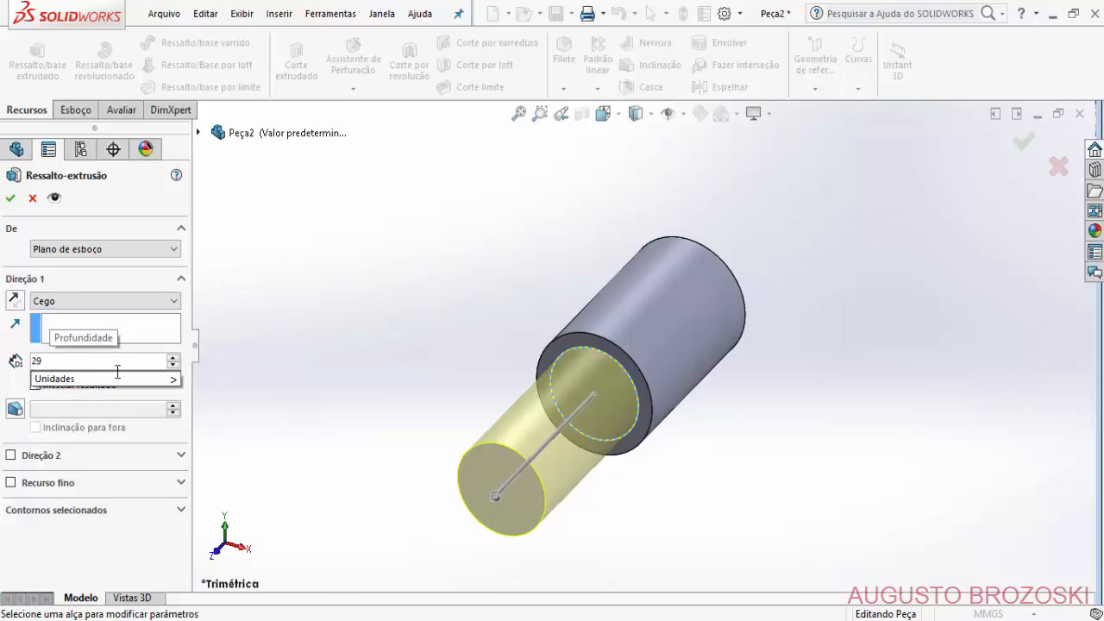
pyautogui.press('Return')
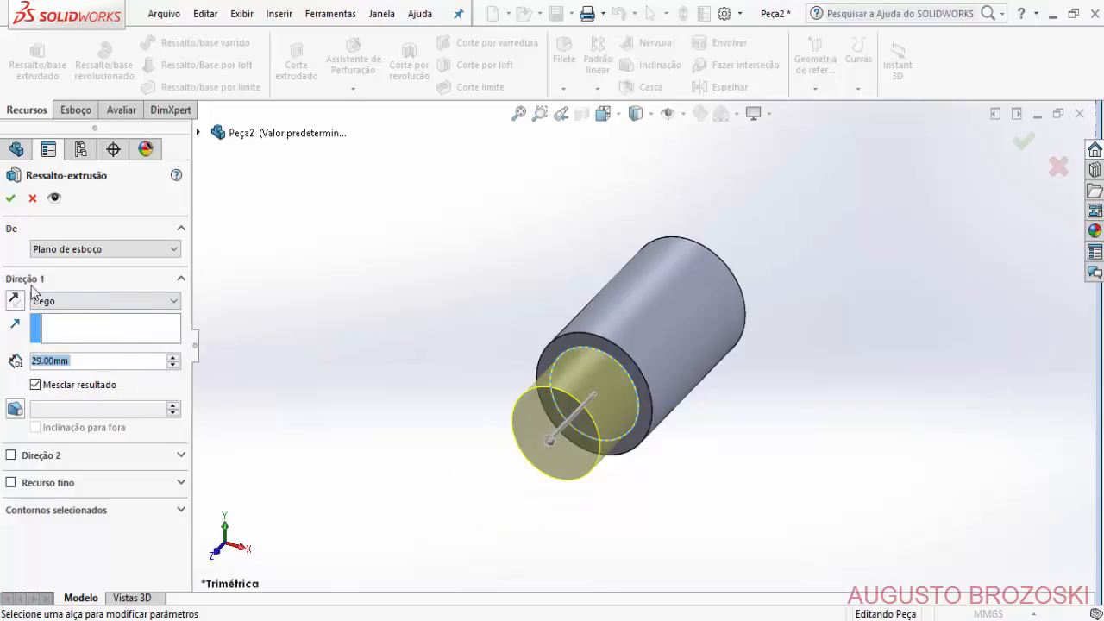
pyautogui.click(10, 197)
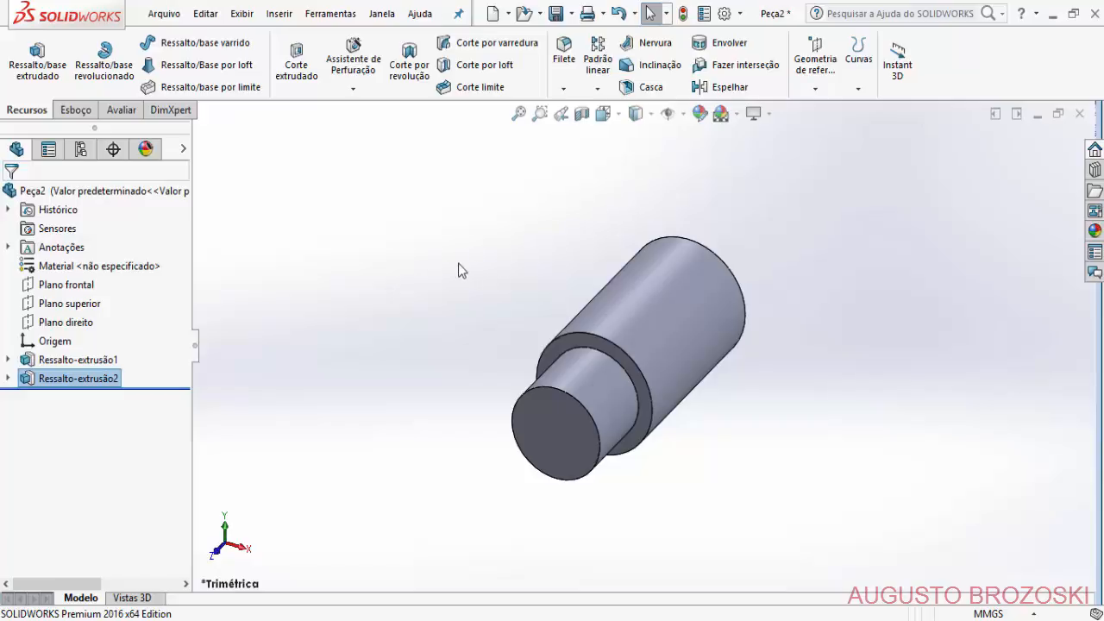
# Mirror the 29 mm end extrusion about the Plano frontal to add the matching stub on the opposite end.
pyautogui.hotkey('ctrl', '7')
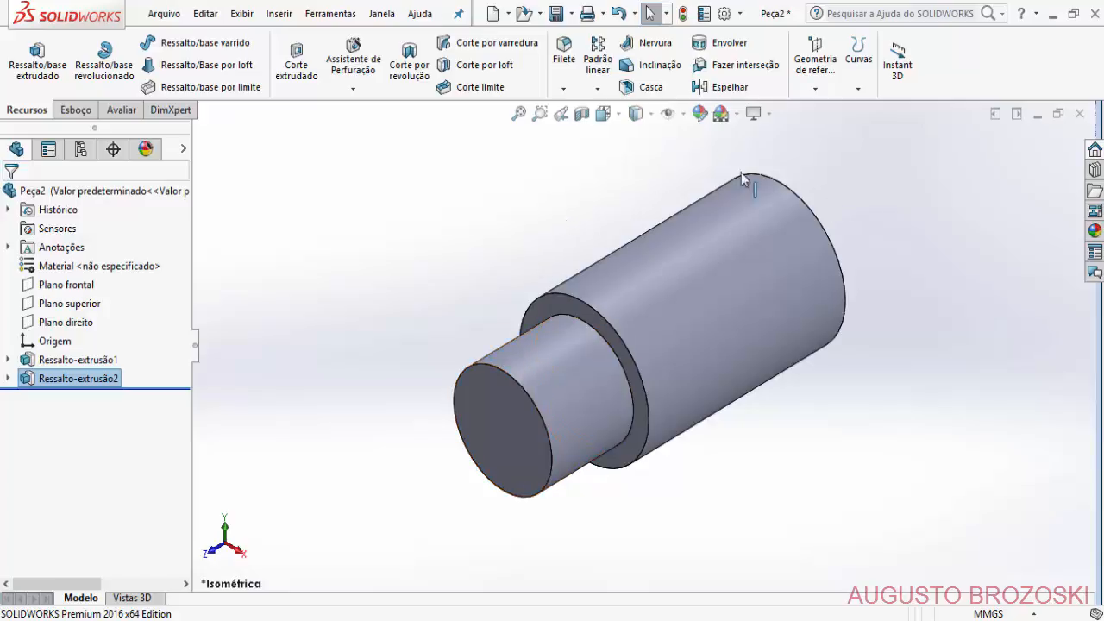
pyautogui.click(729, 88)
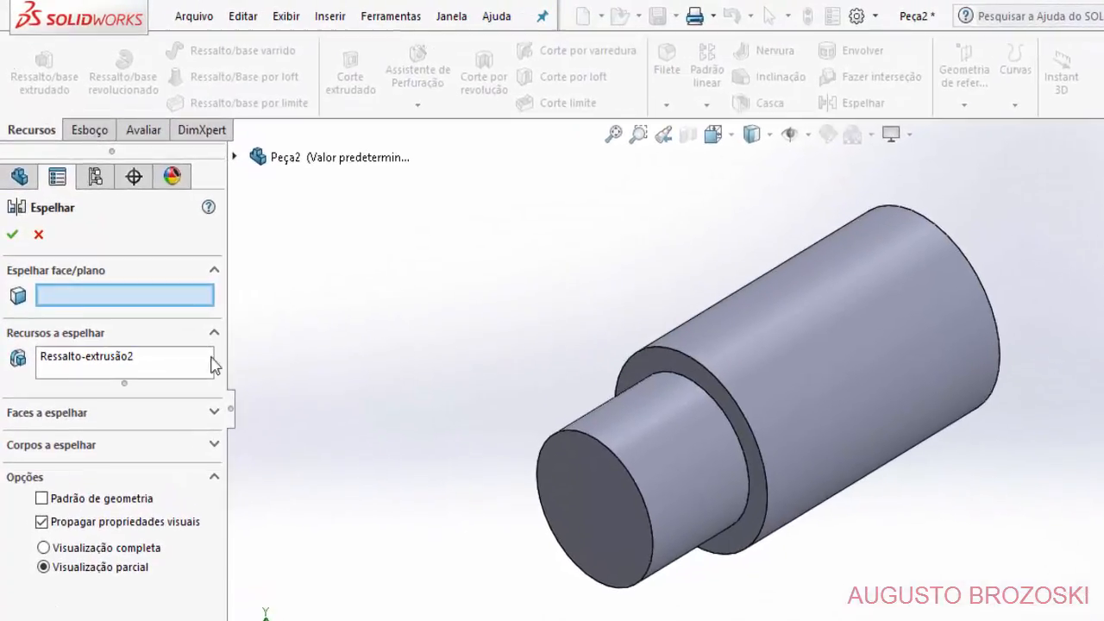
pyautogui.click(121, 368)
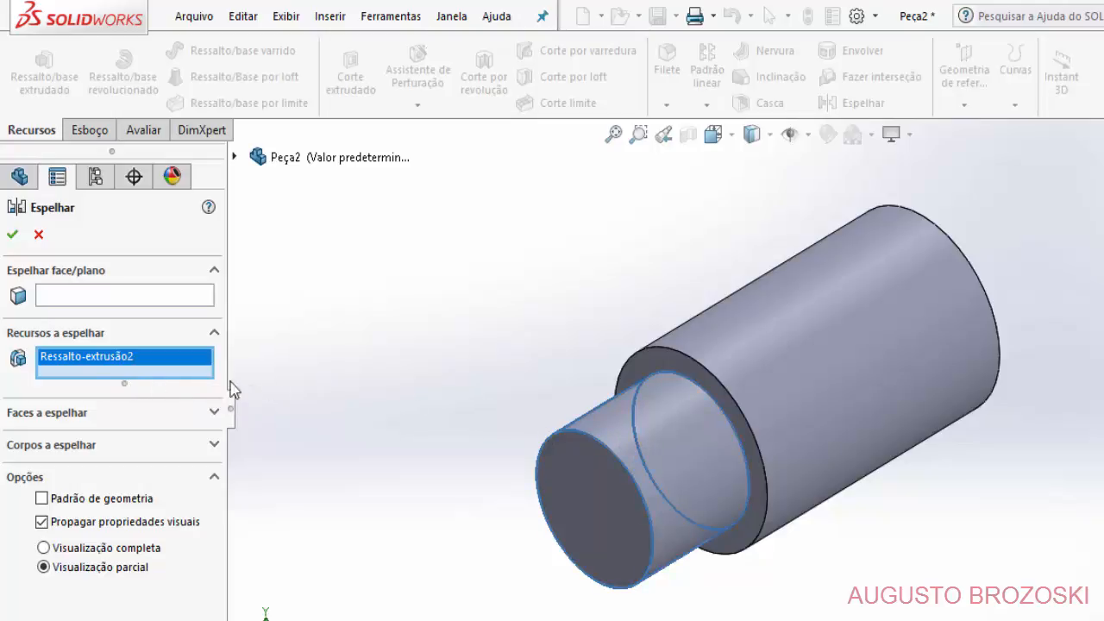
pyautogui.click(147, 297)
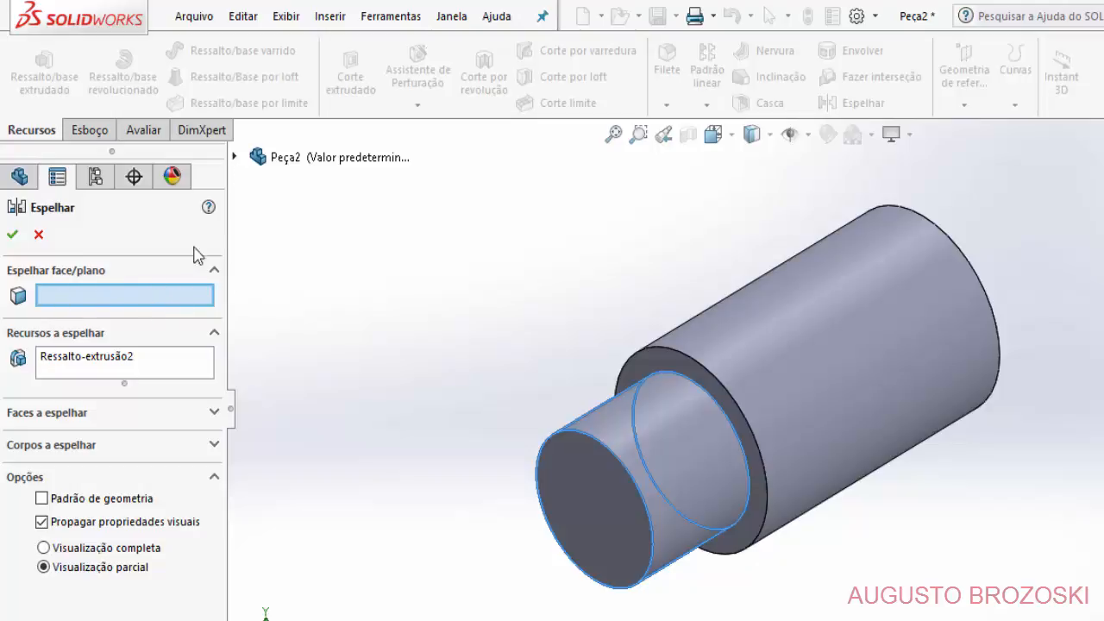
pyautogui.click(234, 157)
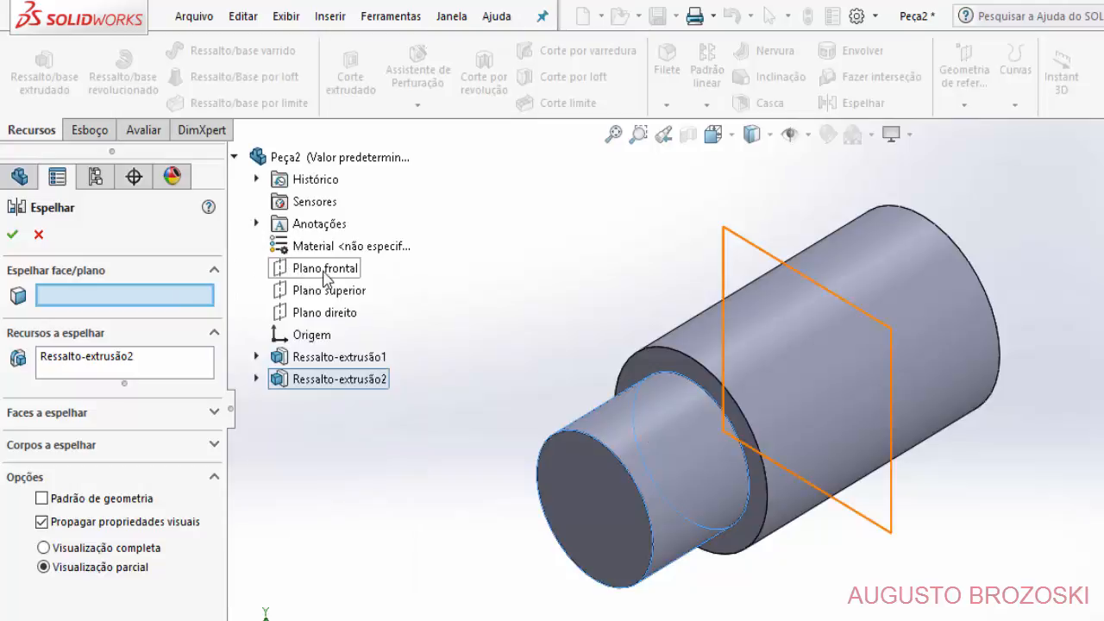
pyautogui.click(326, 271)
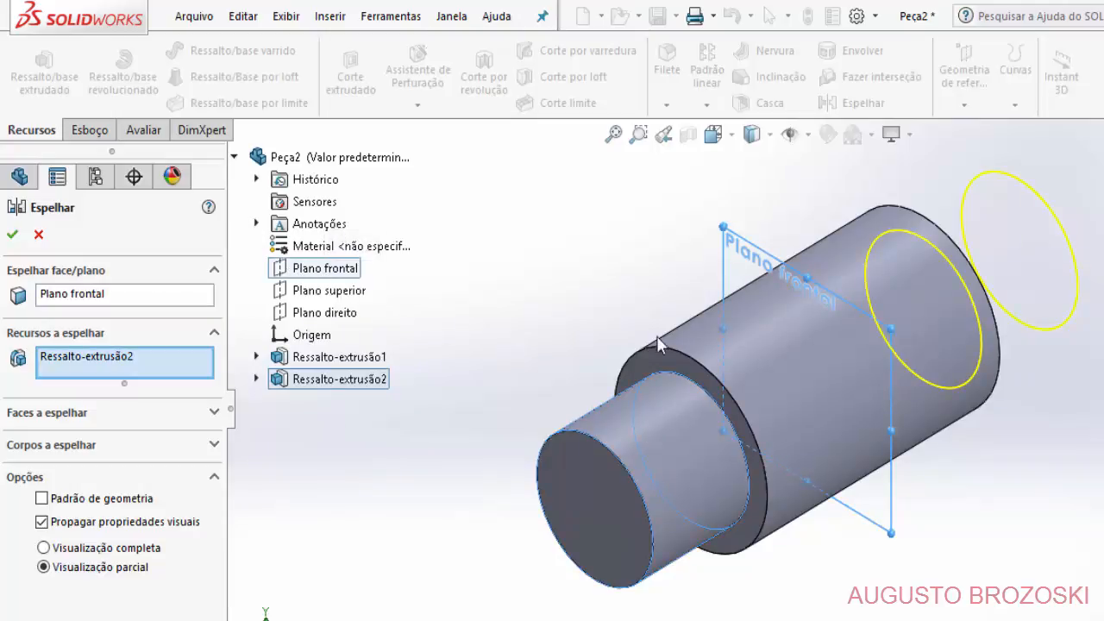
pyautogui.click(12, 234)
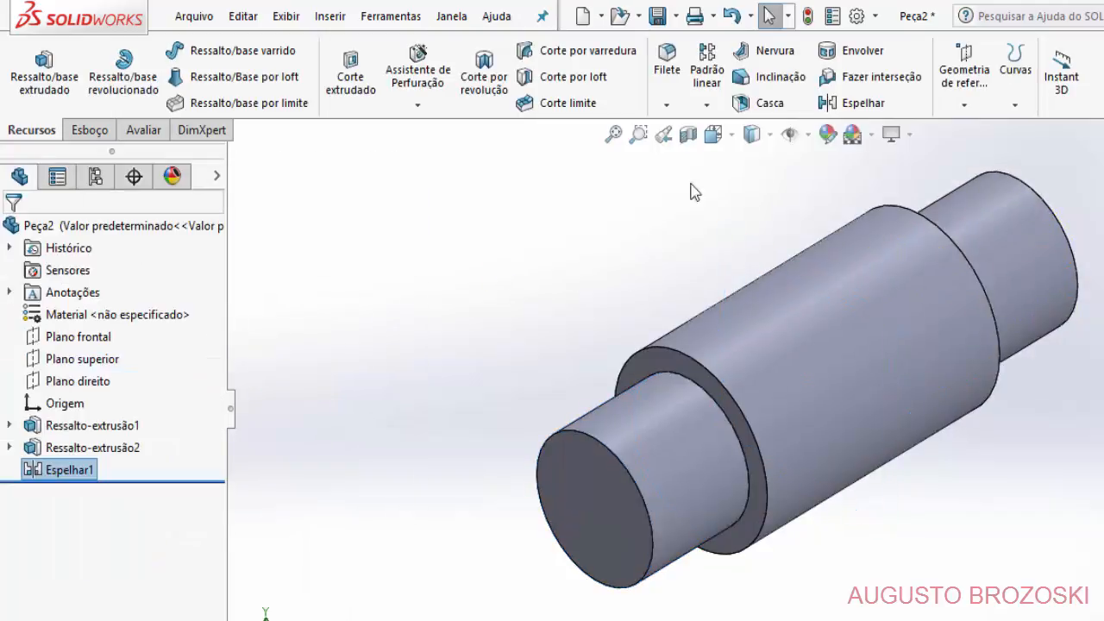
# Save the part as "Pino do Virabrequim" in the Motor Radial folder.
pyautogui.click(656, 16)
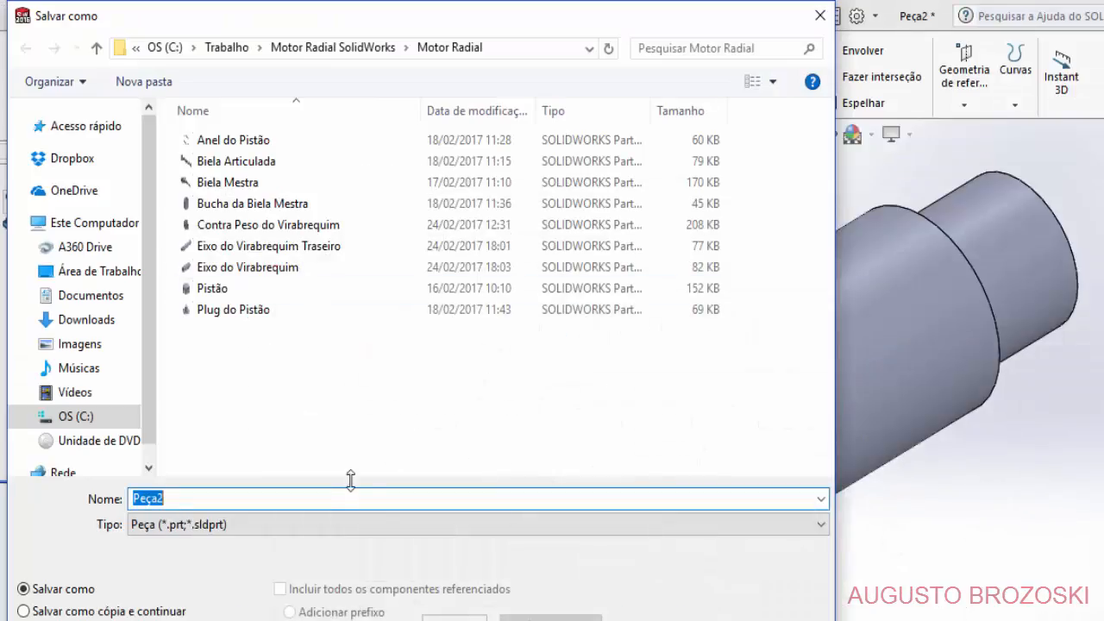
pyautogui.write('Pino do Virabreq')
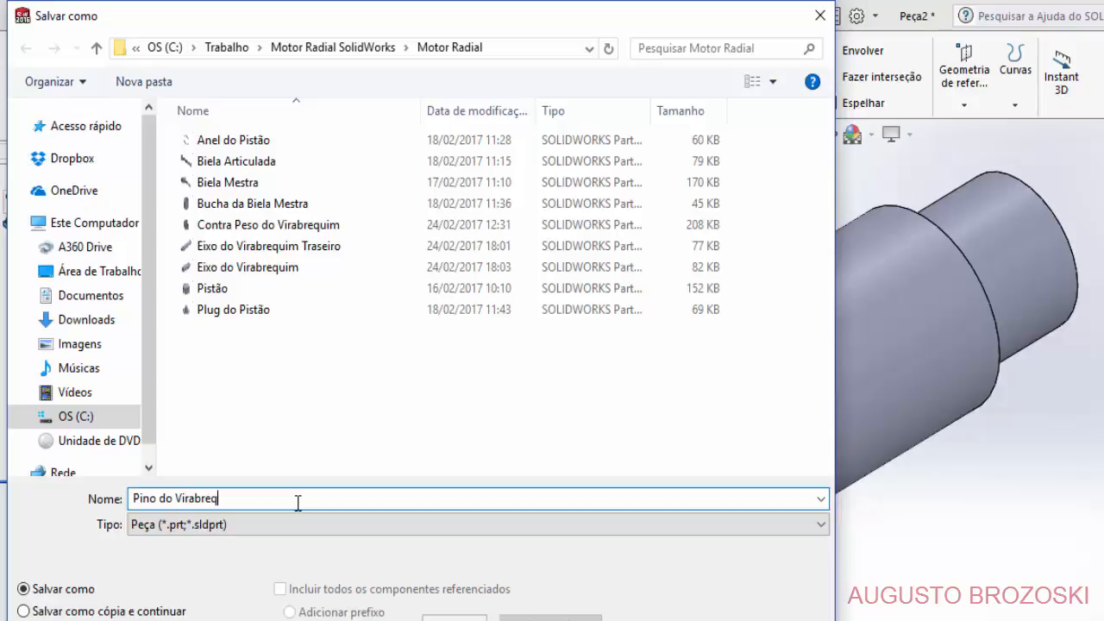
pyautogui.write('uim')
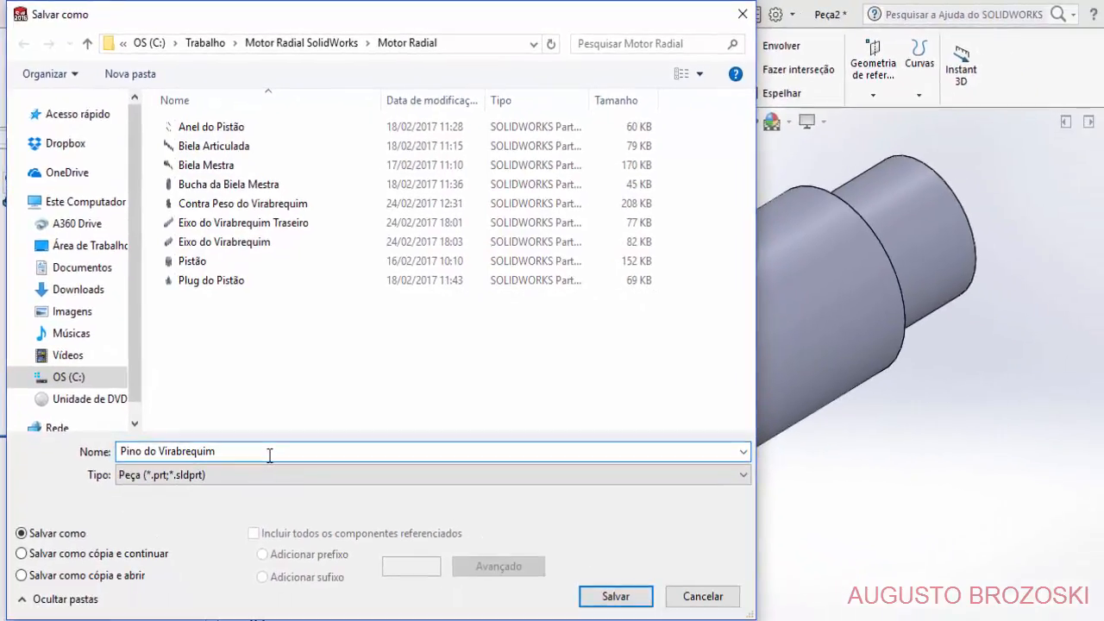
pyautogui.press('Tab')
pyautogui.click(631, 594)
pyautogui.hotkey('ctrl', '7')
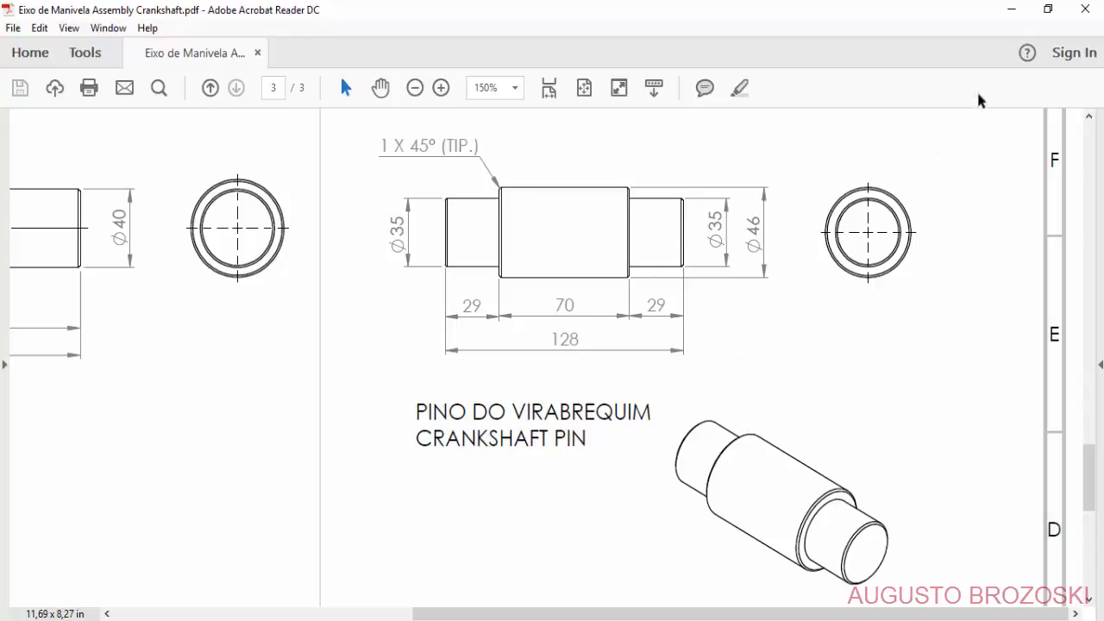
# Return from the PDF drawing to the part and chamfer the four outer circular edges of the pin by 1 mm at 45°.
pyautogui.click(1012, 9)
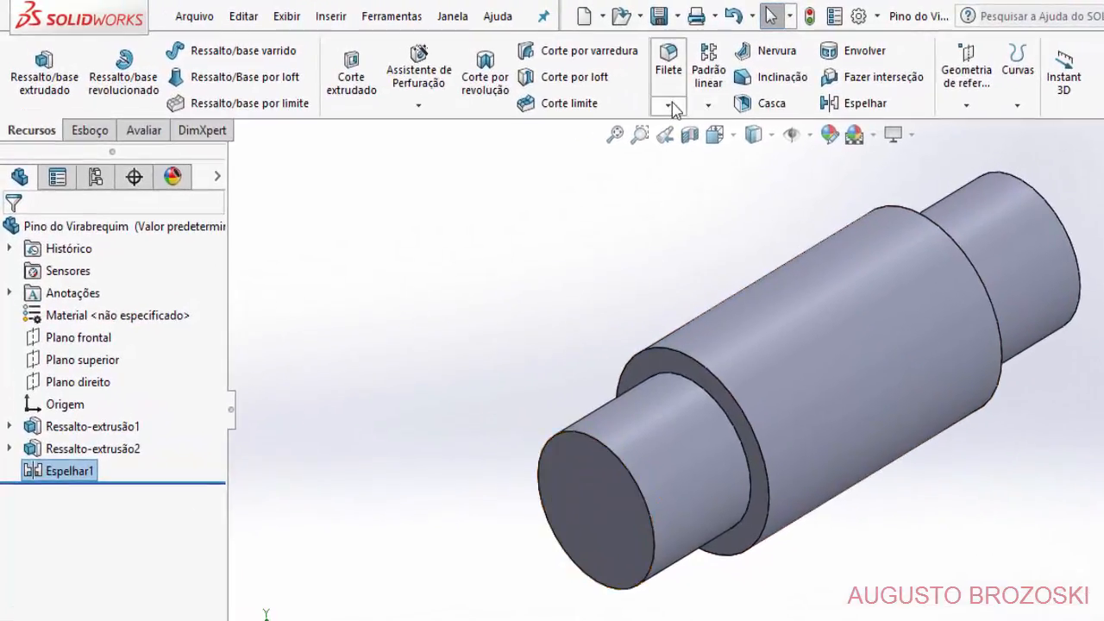
pyautogui.click(669, 106)
pyautogui.click(703, 153)
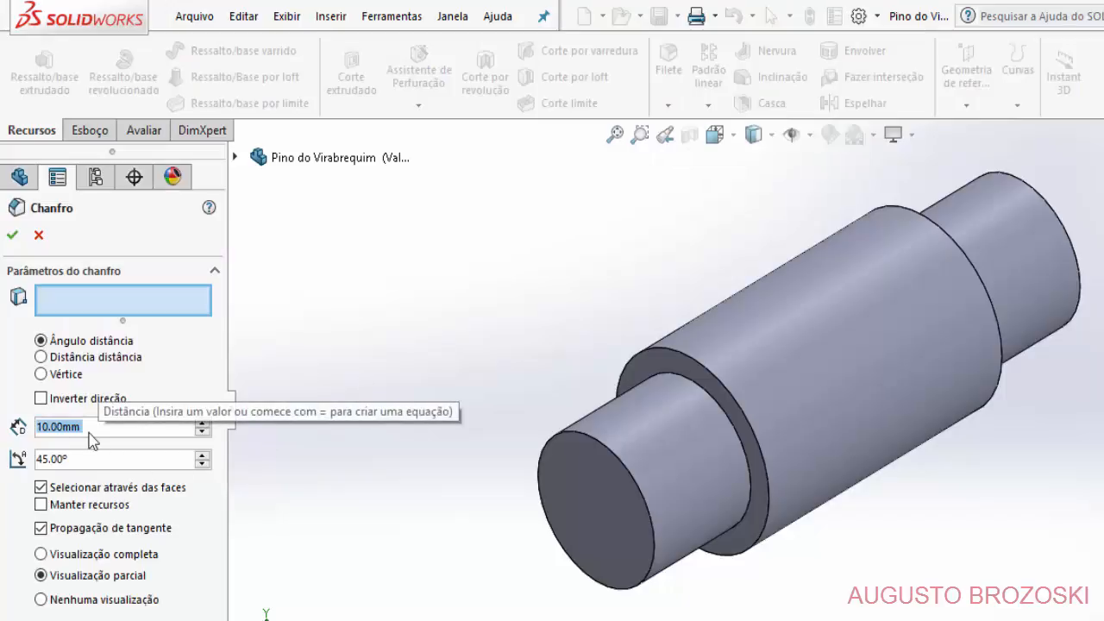
pyautogui.write('1')
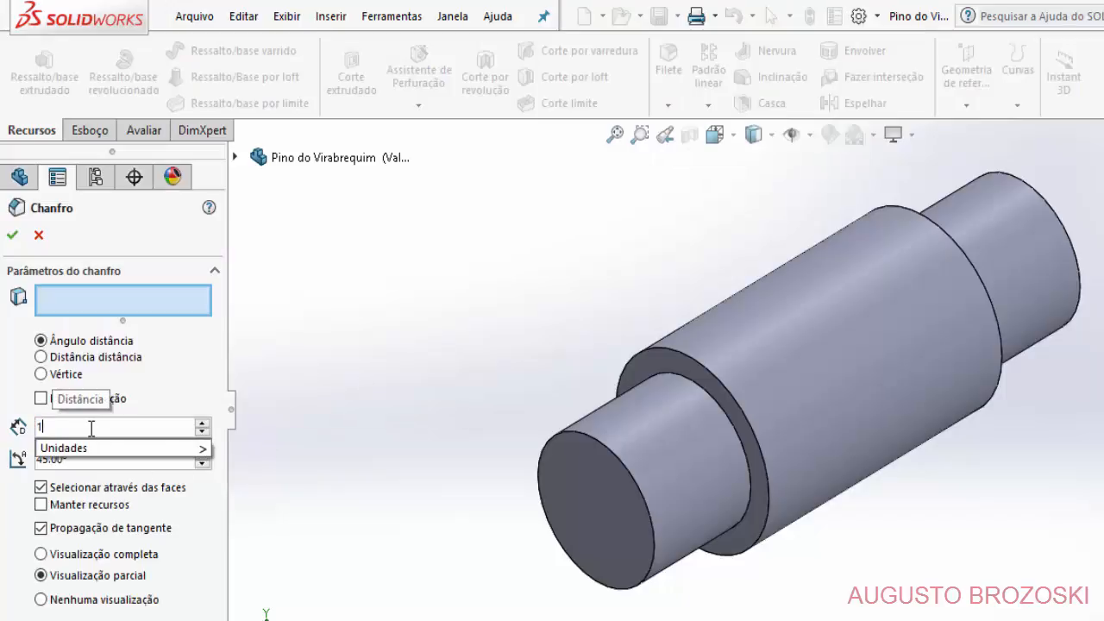
pyautogui.press('Return')
pyautogui.click(129, 309)
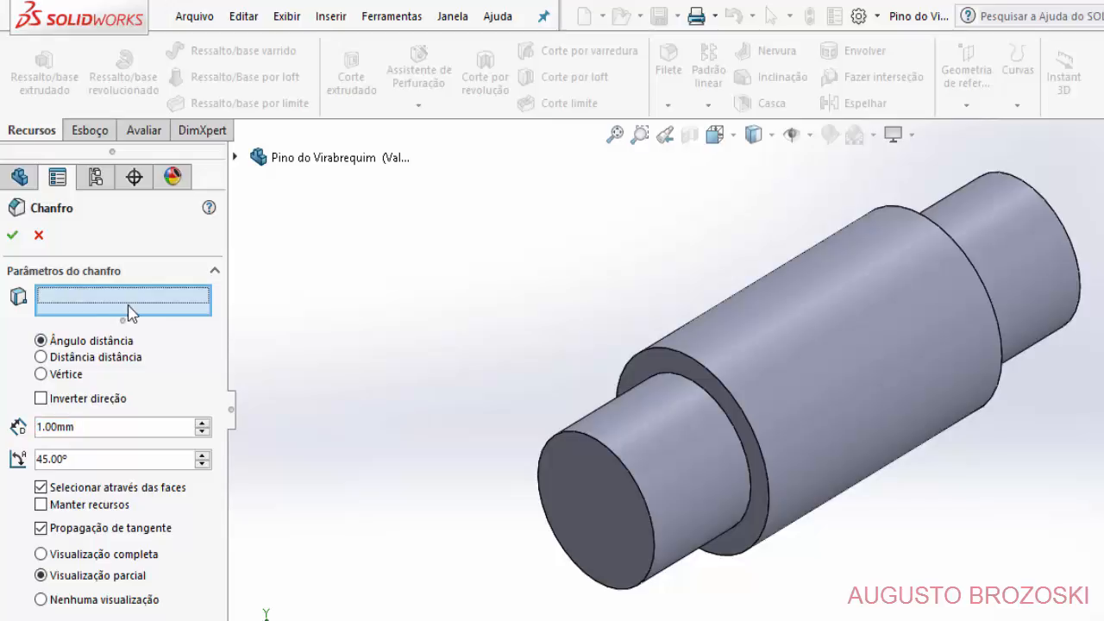
pyautogui.click(555, 434)
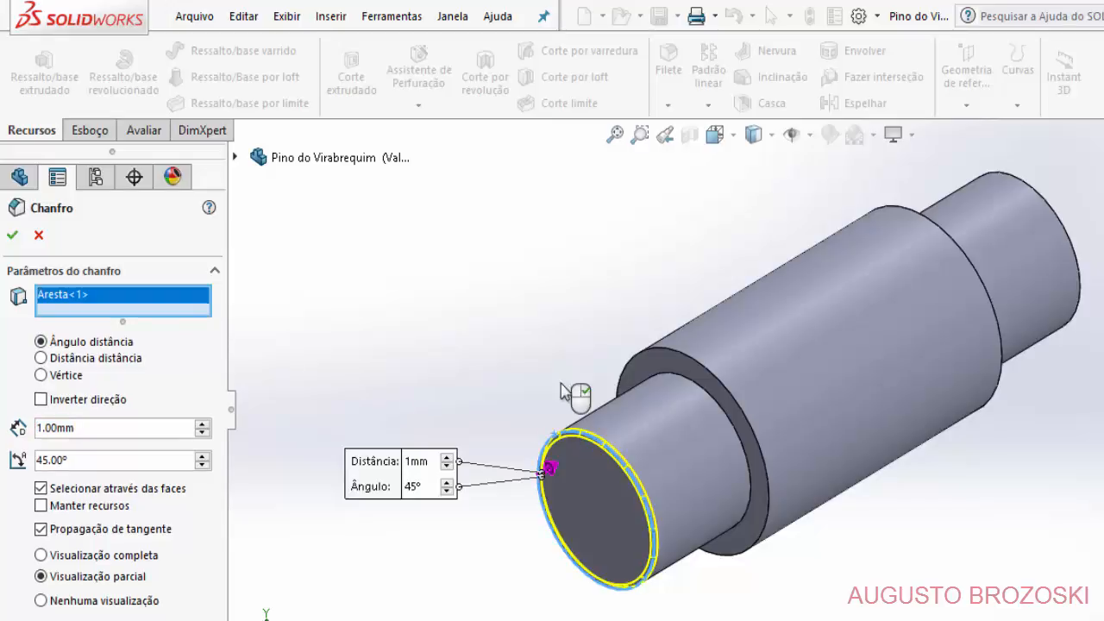
pyautogui.click(639, 347)
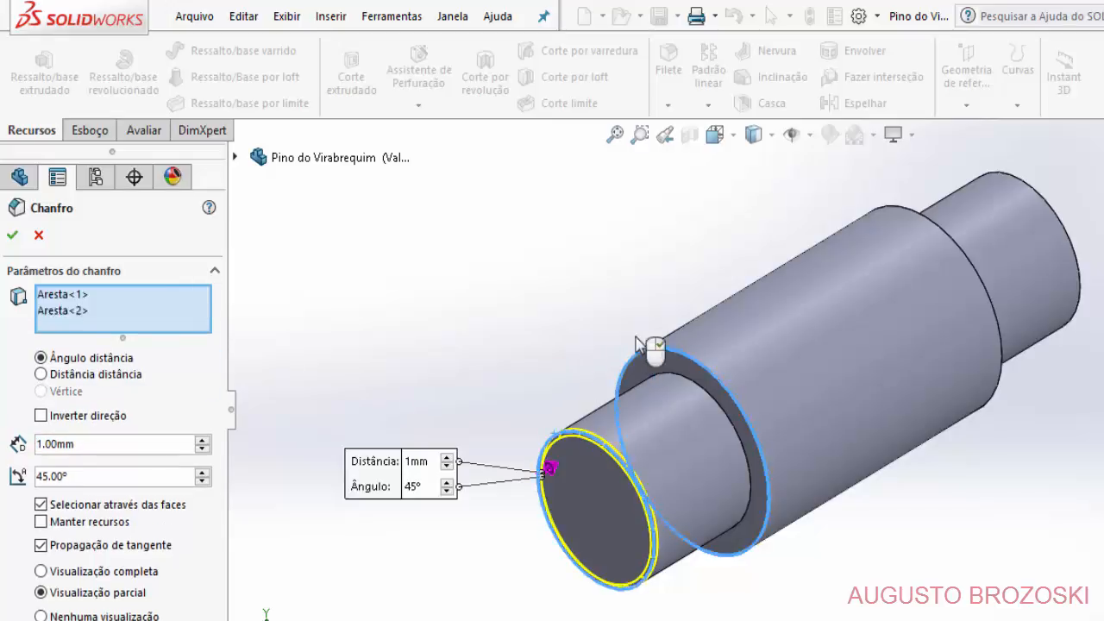
pyautogui.click(905, 207)
pyautogui.click(1015, 177)
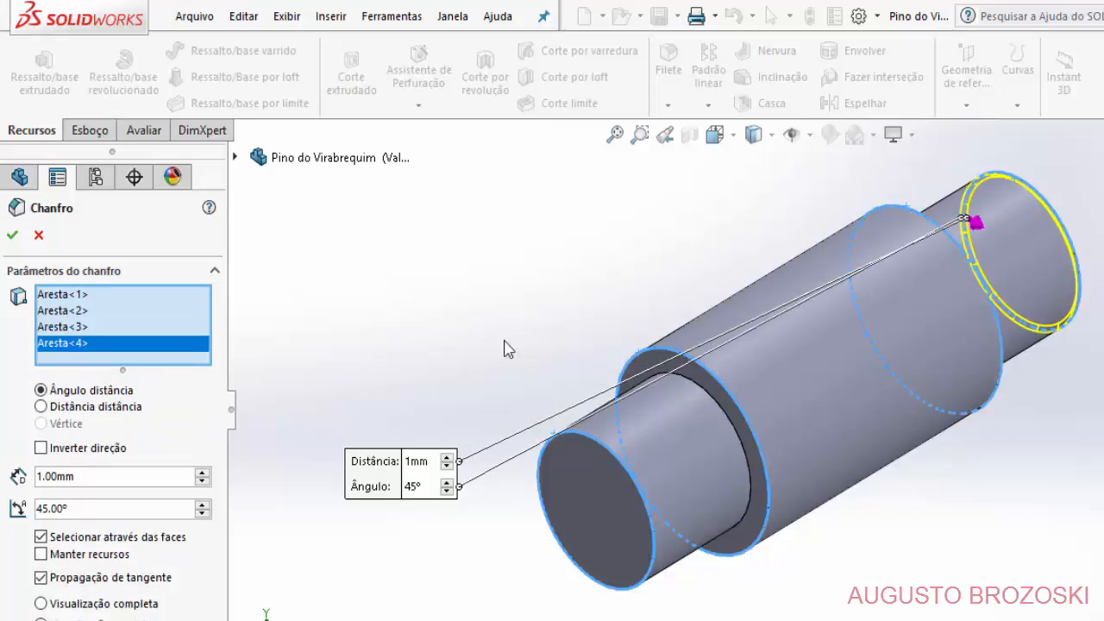
pyautogui.click(13, 236)
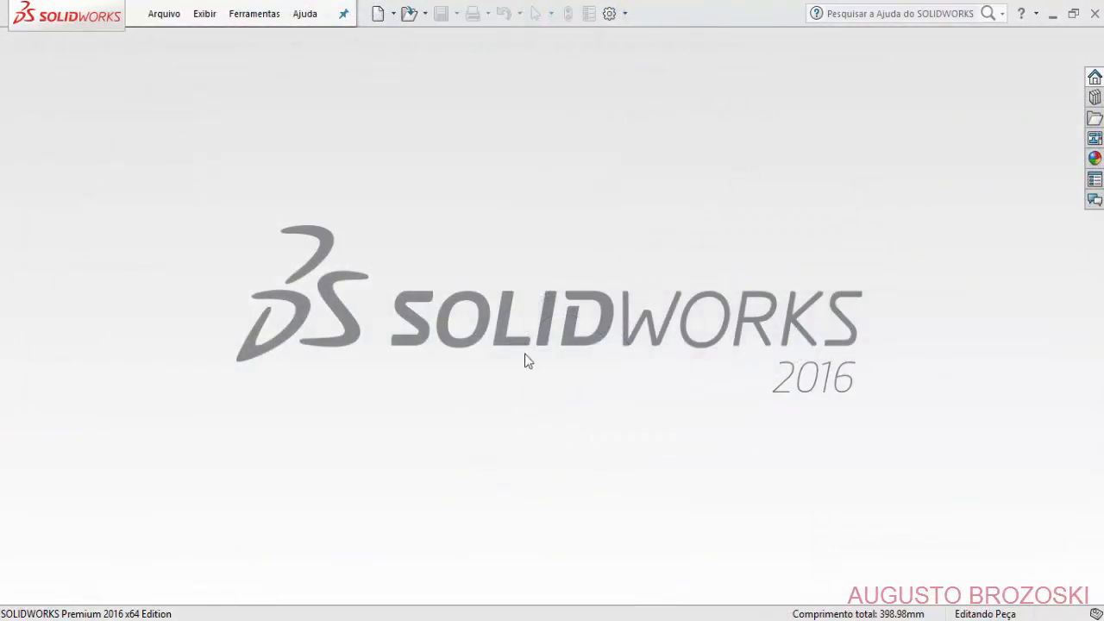
# Create a new assembly document (Montagem) and check which other documents are open.
pyautogui.click(378, 15)
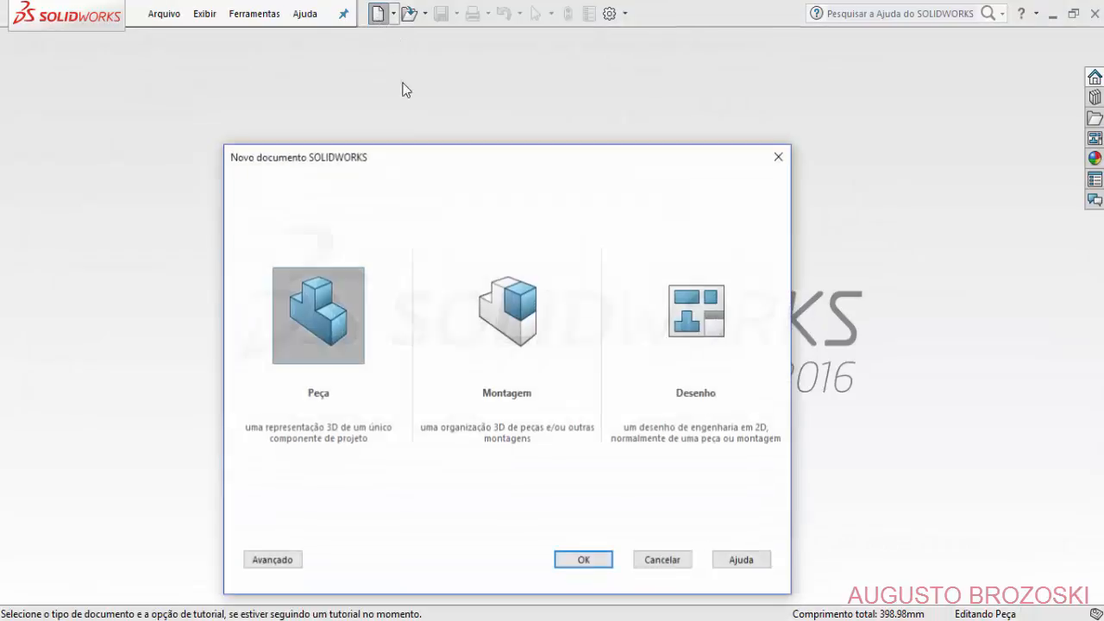
pyautogui.click(496, 328)
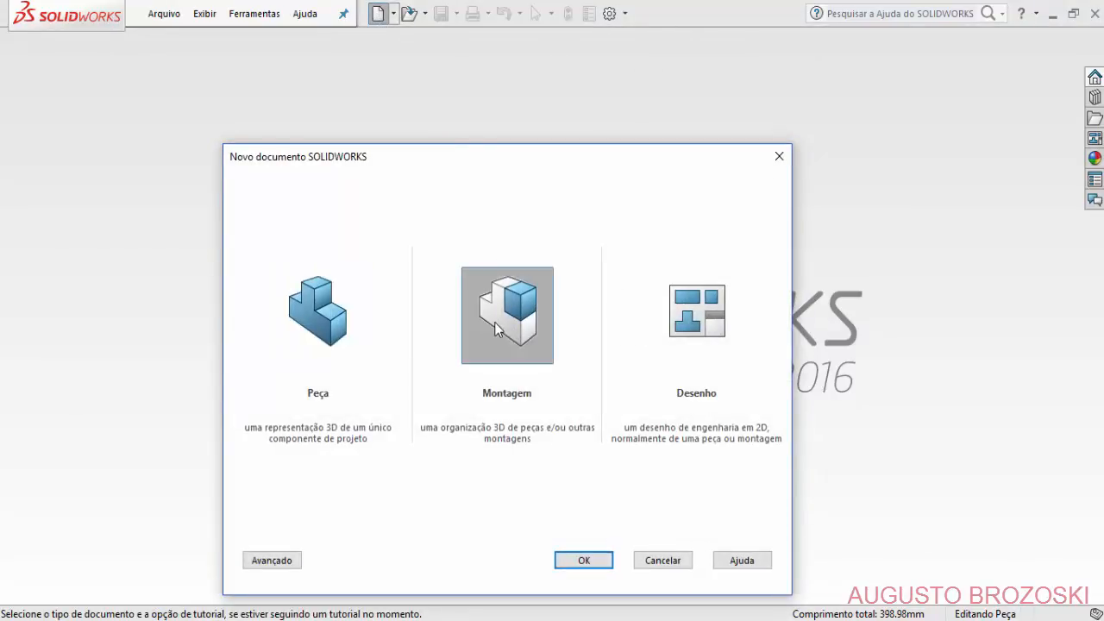
pyautogui.click(585, 565)
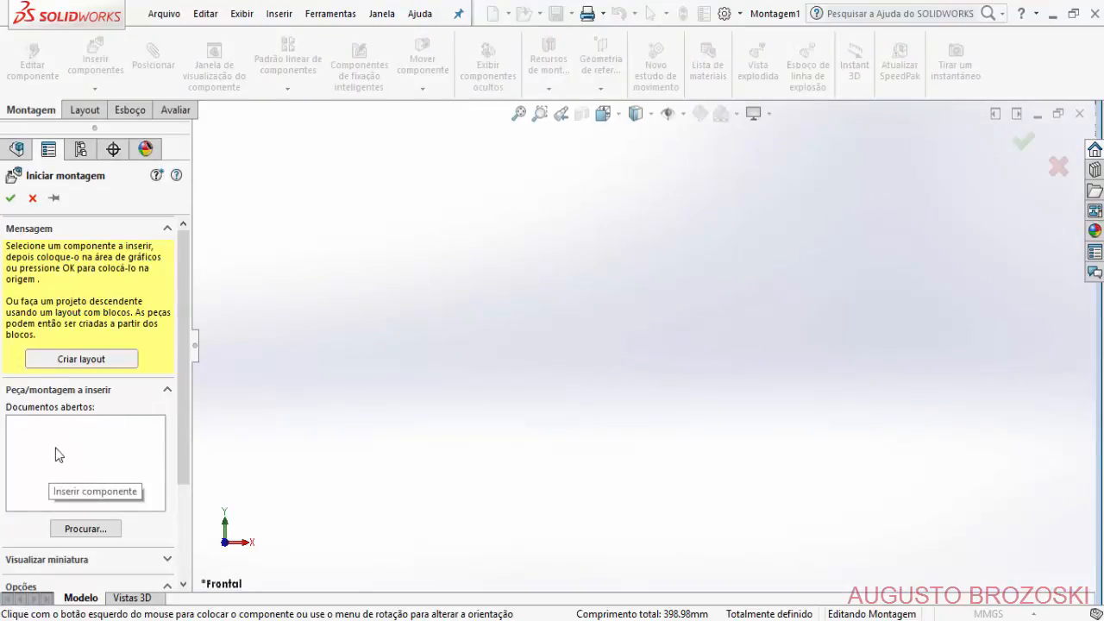
pyautogui.click(381, 14)
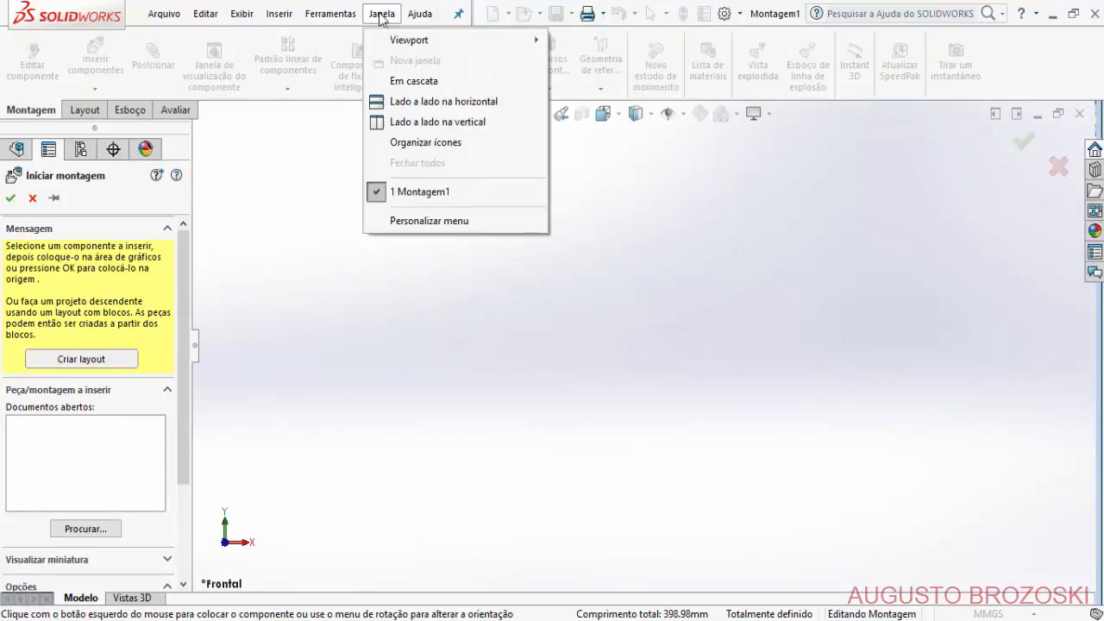
pyautogui.click(424, 336)
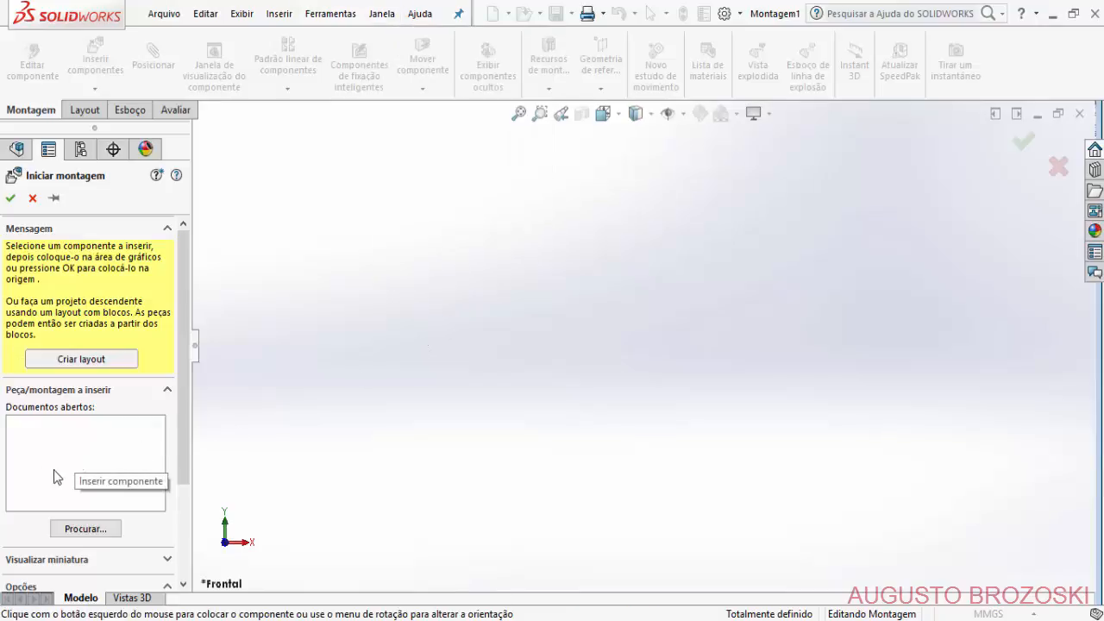
# Browse the Motor Radial folder for a component to insert and display the part files as large icons.
pyautogui.click(93, 530)
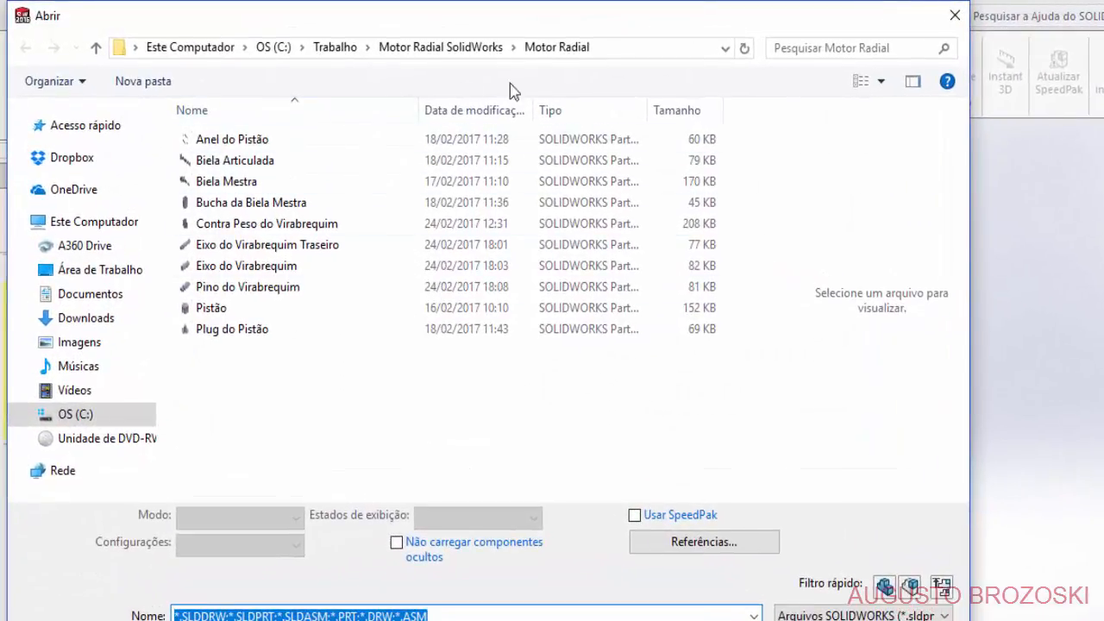
pyautogui.click(880, 83)
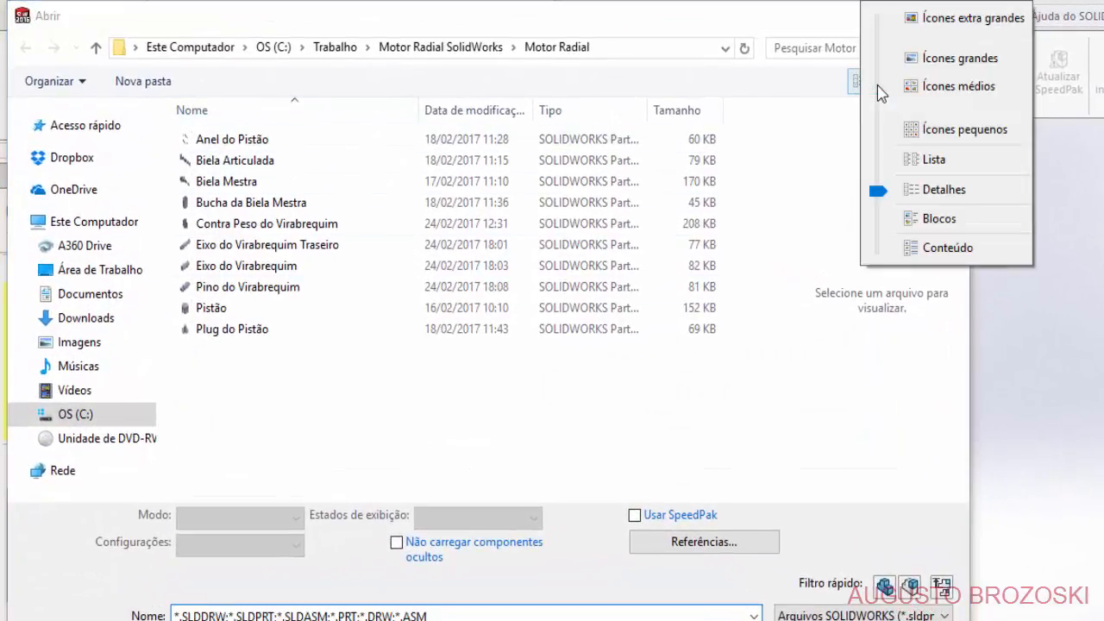
pyautogui.click(940, 62)
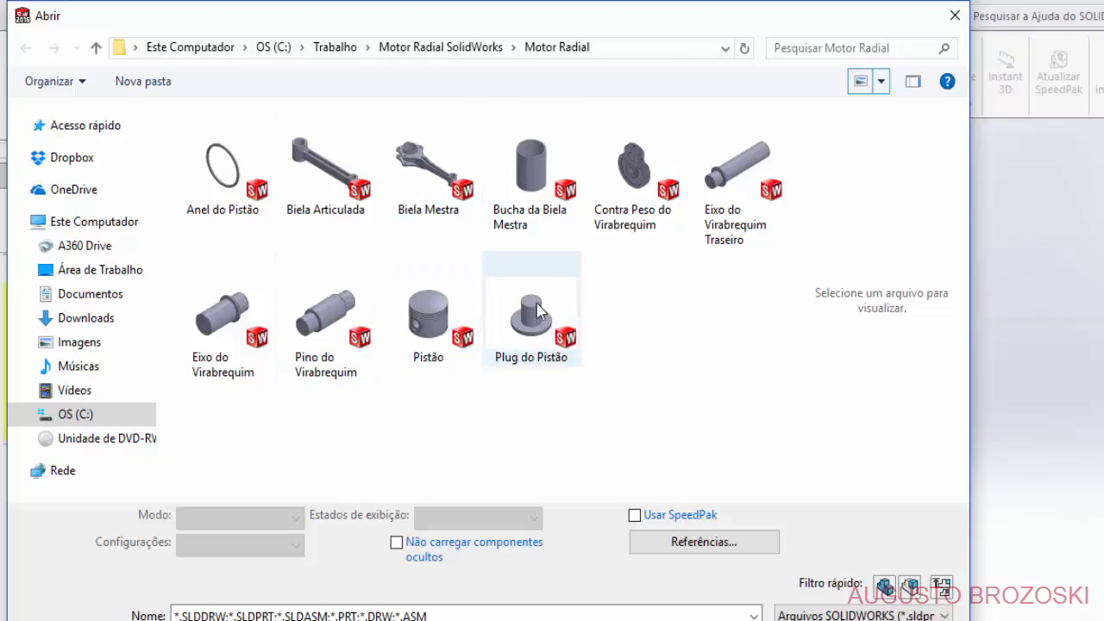
pyautogui.click(880, 81)
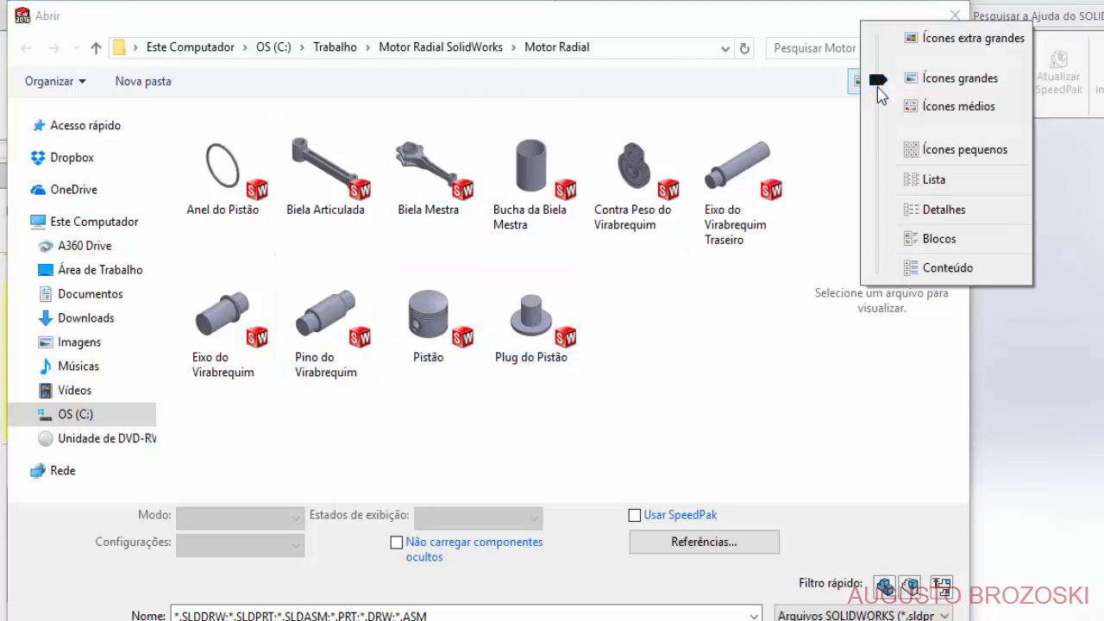
pyautogui.click(958, 106)
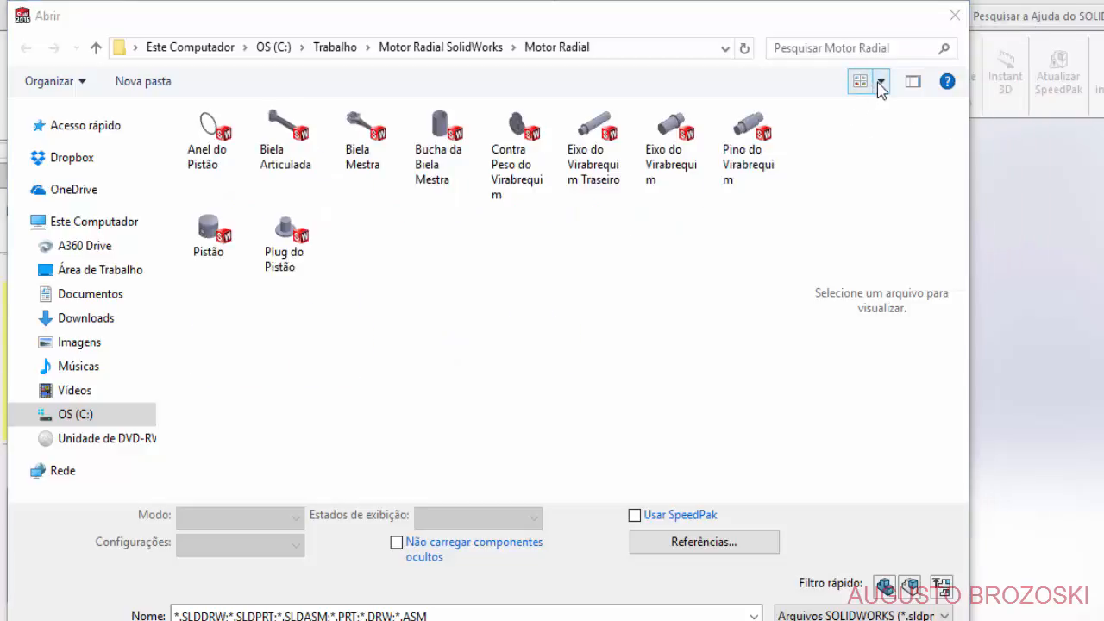
pyautogui.click(881, 82)
pyautogui.click(956, 59)
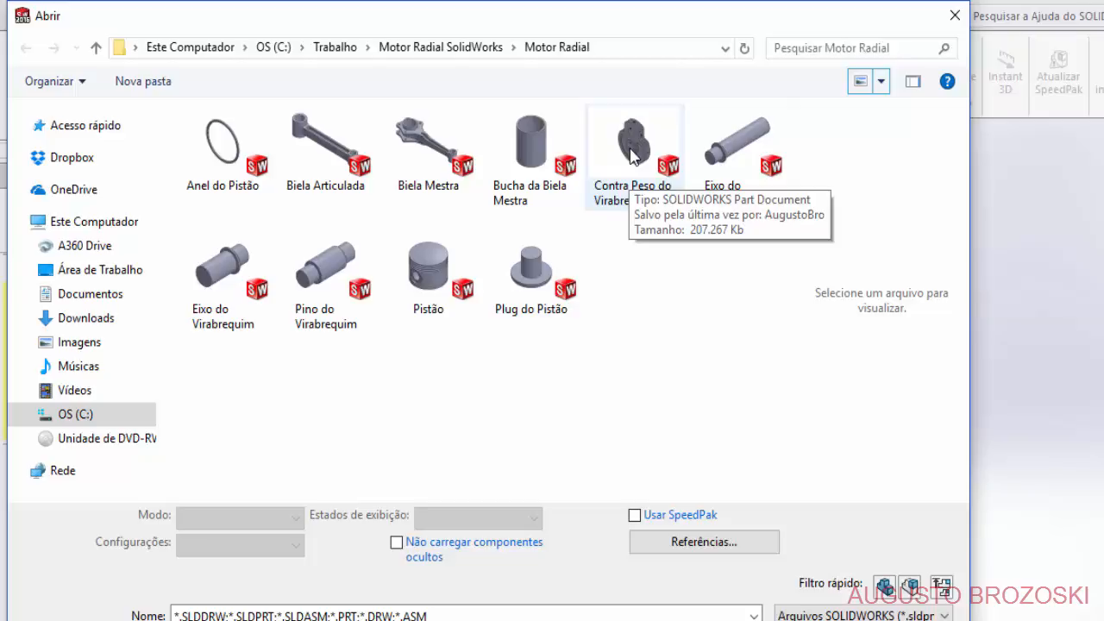
# Insert Contra Peso do Virabrequim as the first component, place it freely in the graphics area and view it isometrically.
pyautogui.click(633, 154)
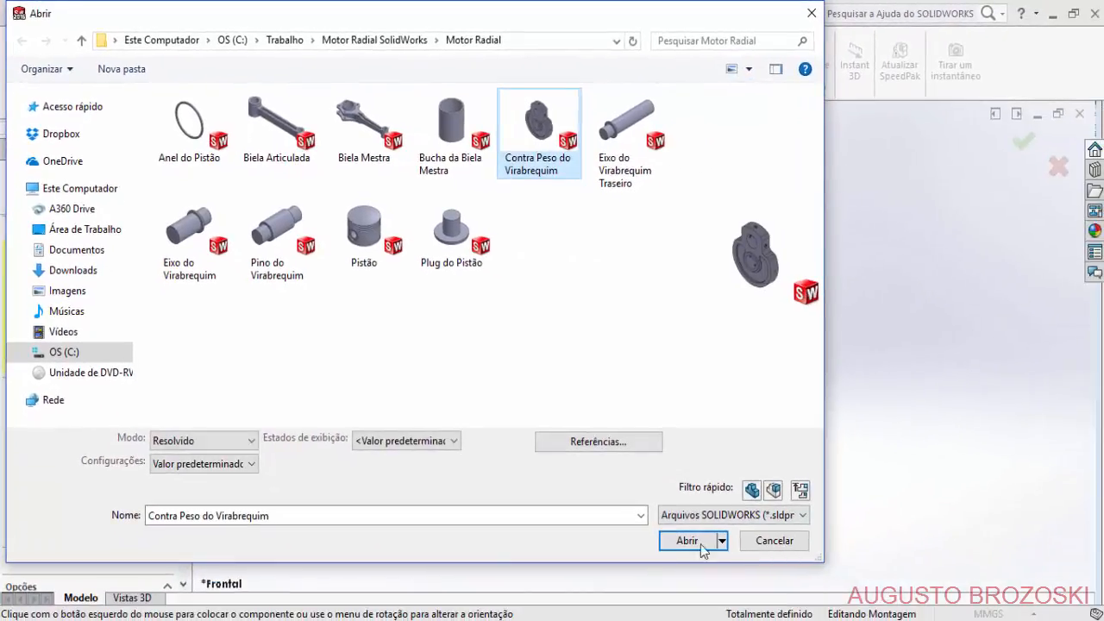
pyautogui.click(688, 541)
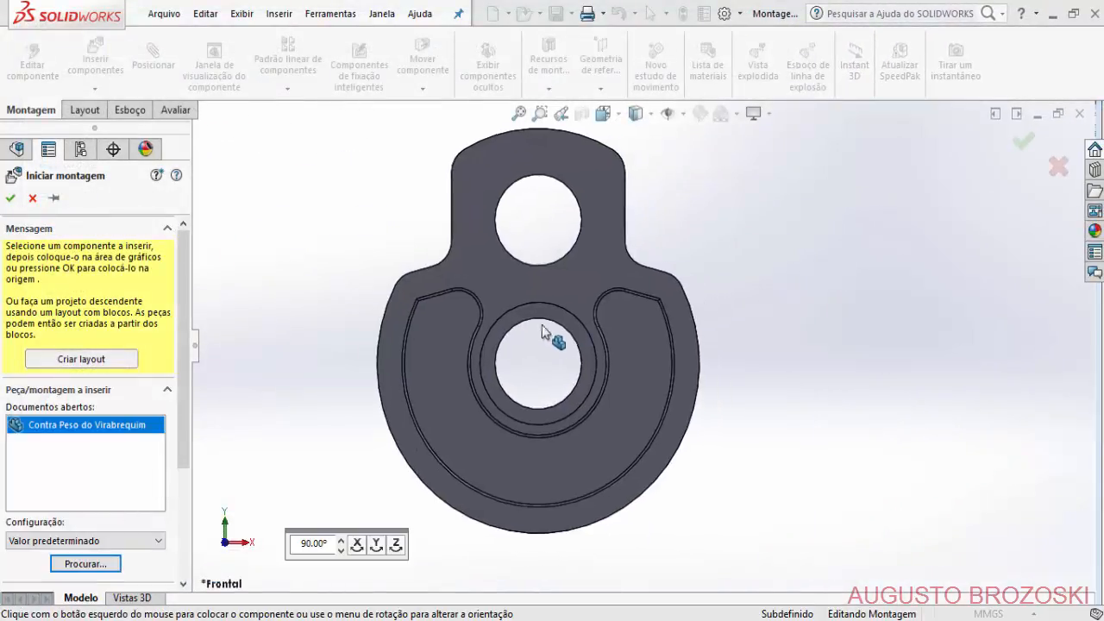
pyautogui.click(556, 345)
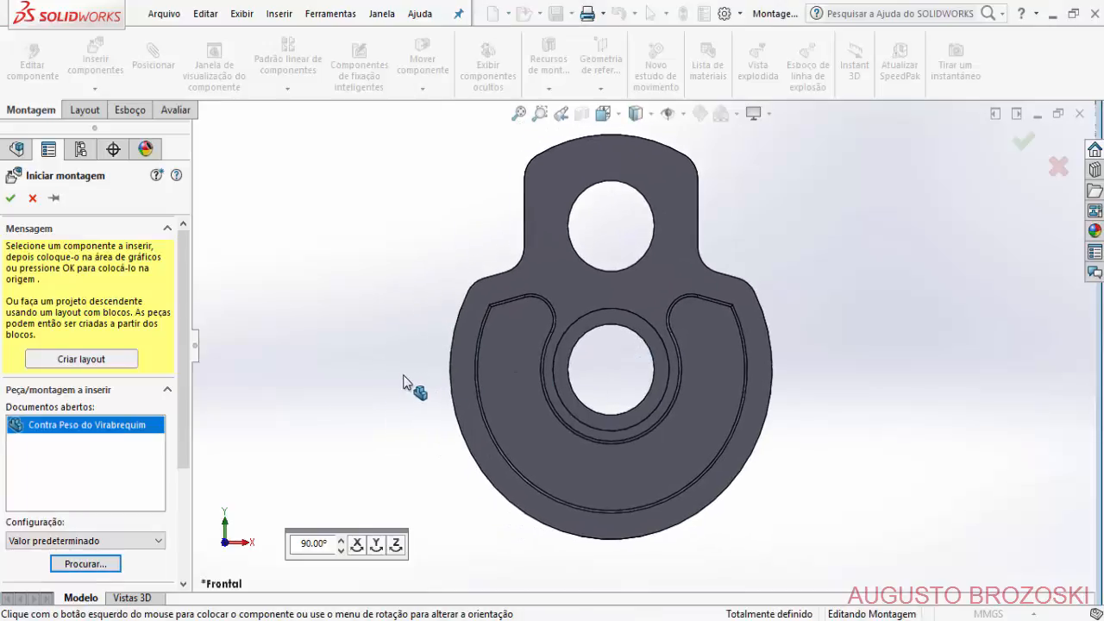
pyautogui.click(404, 385)
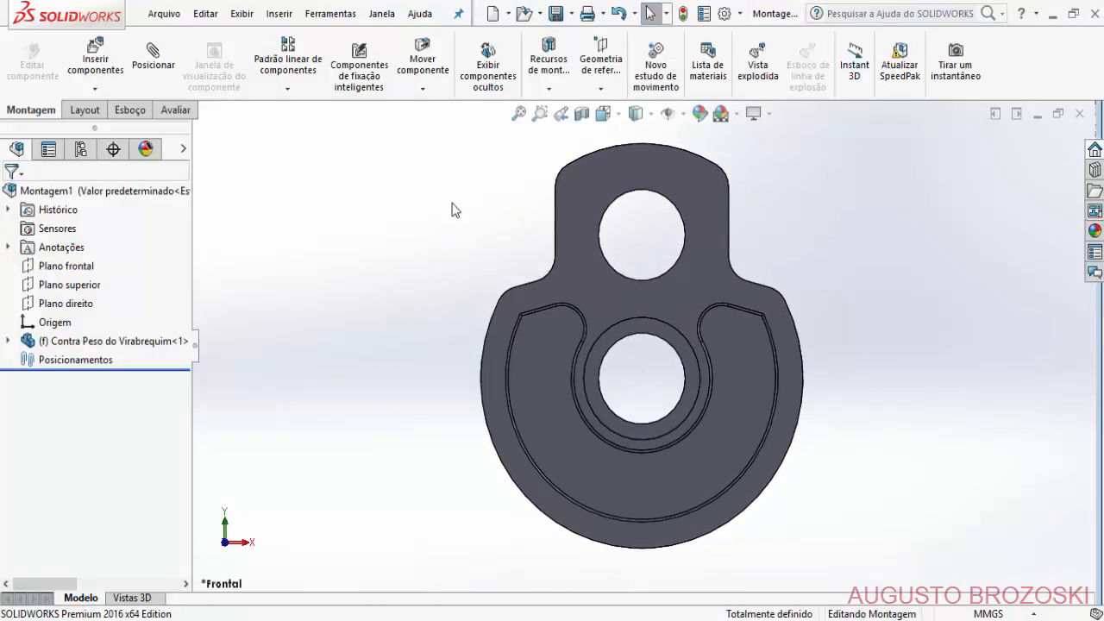
pyautogui.click(623, 117)
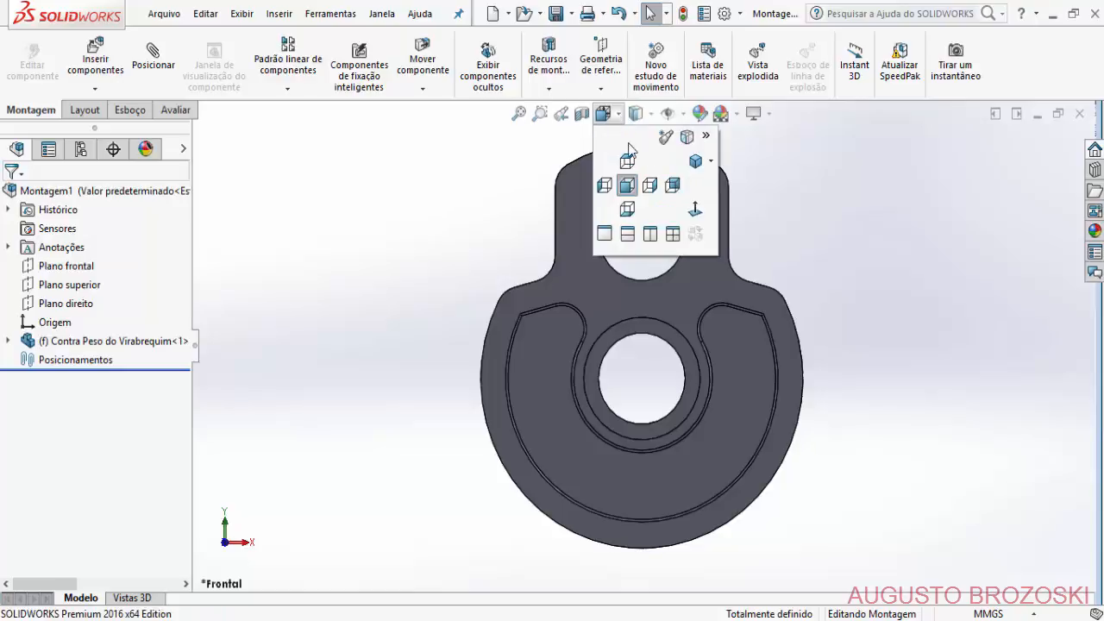
pyautogui.click(681, 166)
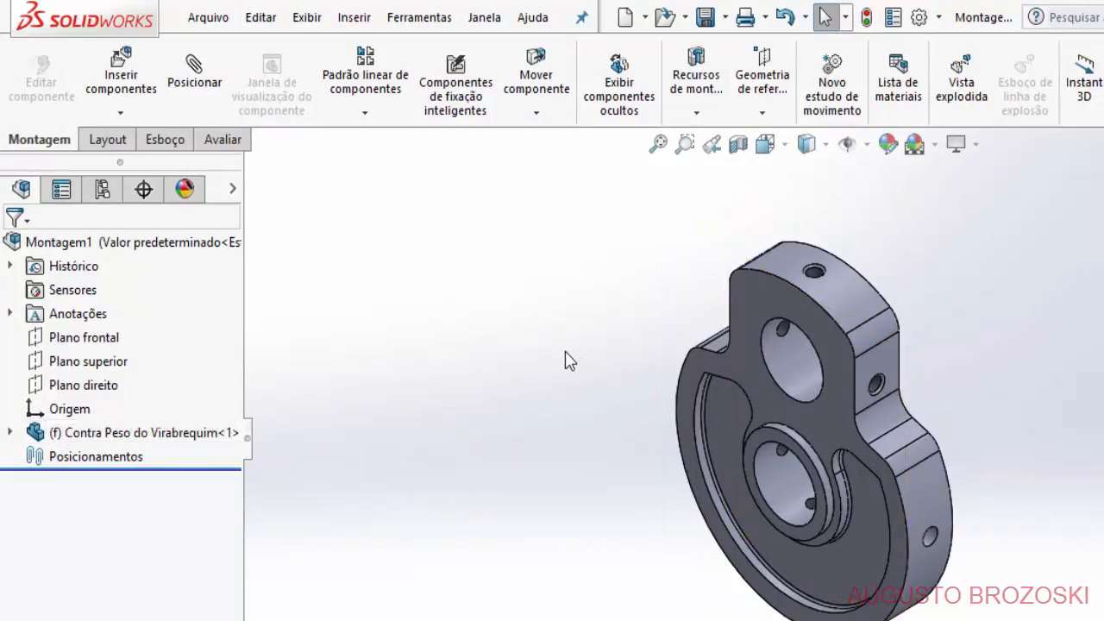
# Try to move the fixed counterweight, change it to floating (Flutuar) and move it freely in the assembly.
pyautogui.moveTo(755, 391); pyautogui.dragTo(500, 411)
pyautogui.click(411, 436)
pyautogui.rightClick(79, 435)
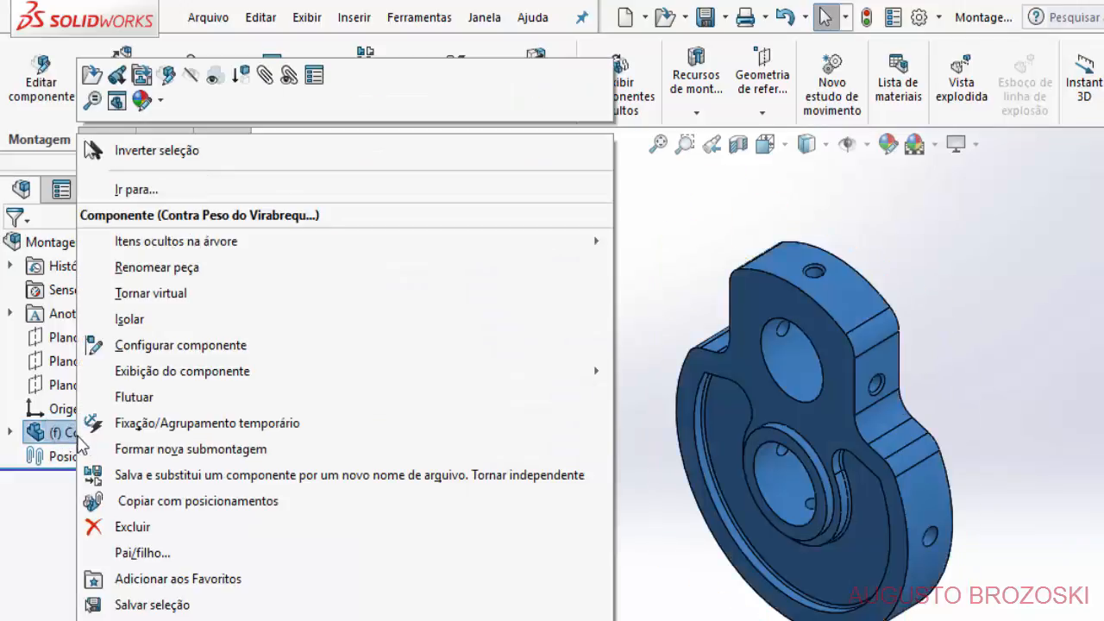
pyautogui.click(150, 402)
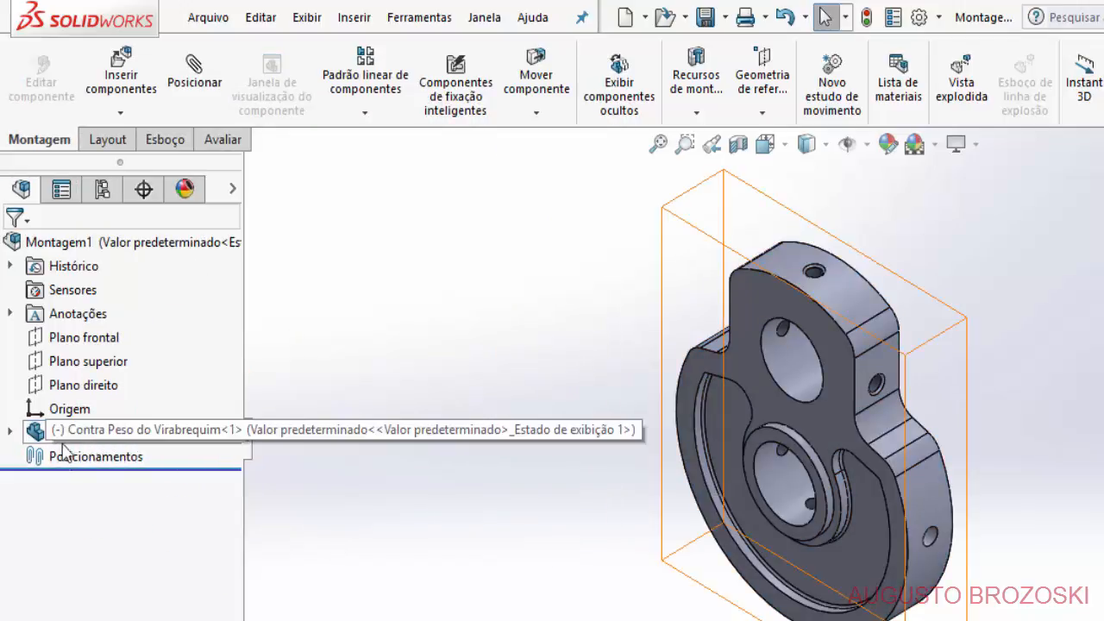
pyautogui.moveTo(739, 382); pyautogui.dragTo(798, 354)
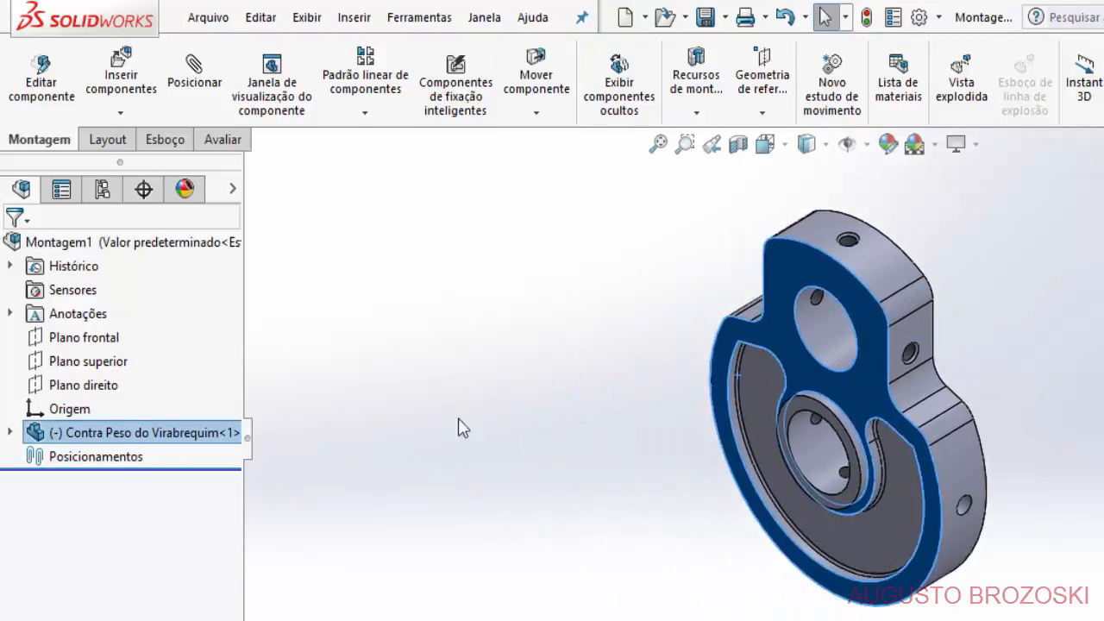
# Undo the counterweight's changes and its insertion until the assembly is empty.
pyautogui.click(785, 19)
pyautogui.click(785, 19)
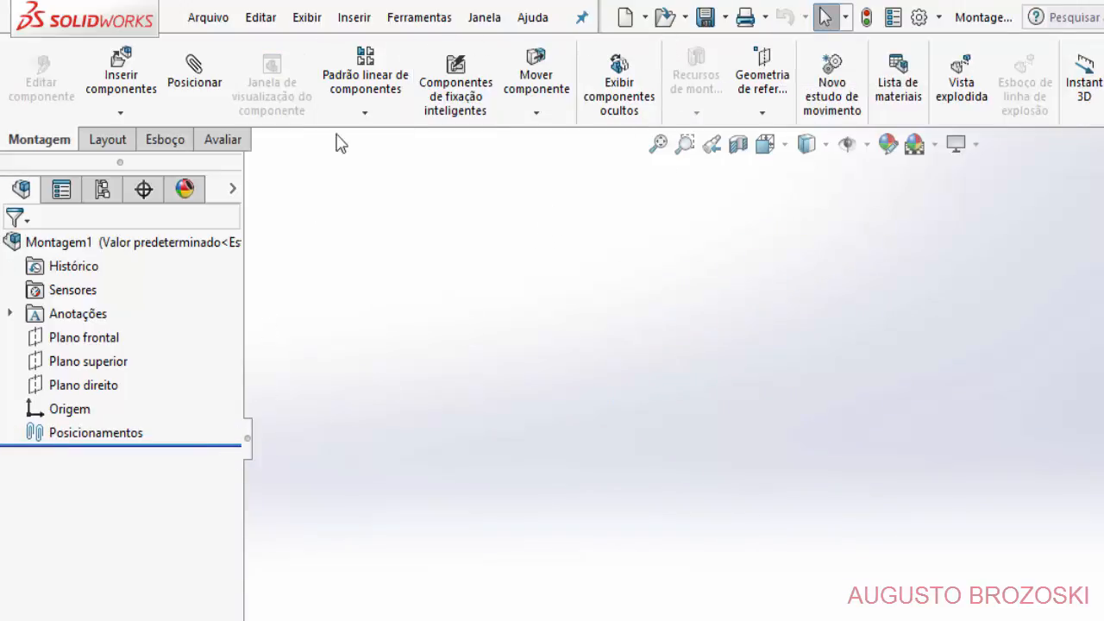
# Insert Contra Peso do Virabrequim from the Motor Radial folder, place it in the graphics area and view it isometrically.
pyautogui.click(118, 83)
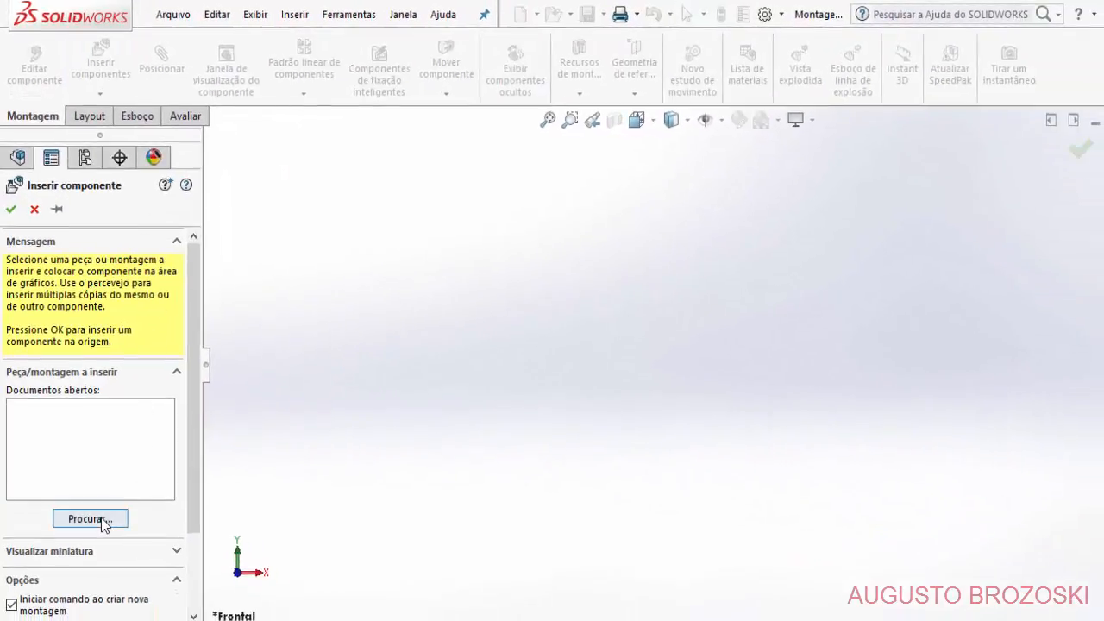
pyautogui.click(104, 521)
pyautogui.click(535, 200)
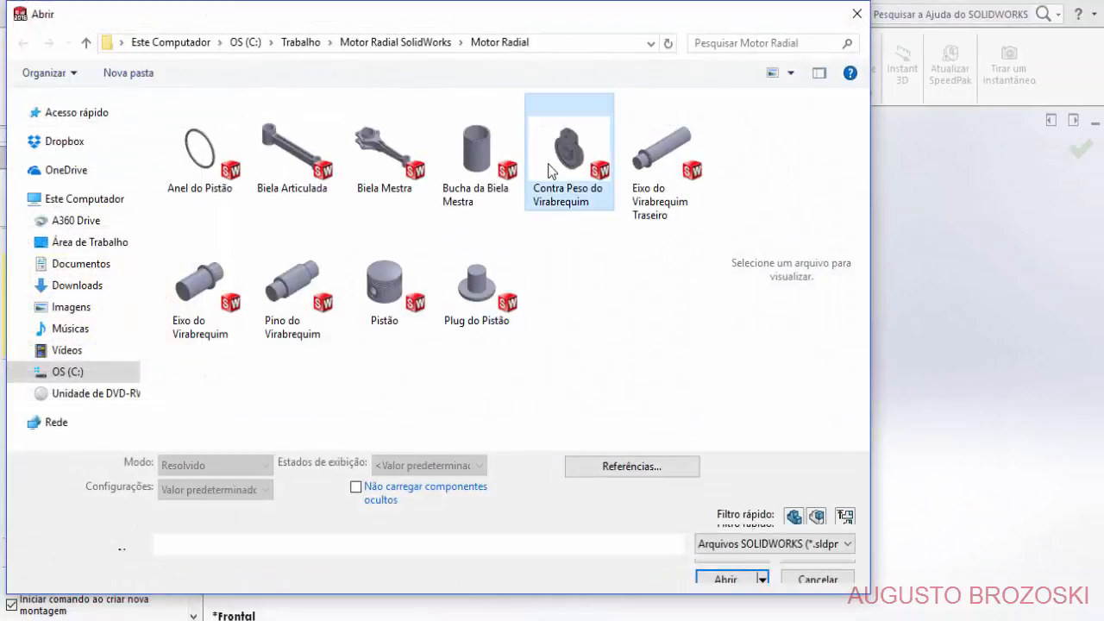
pyautogui.click(726, 580)
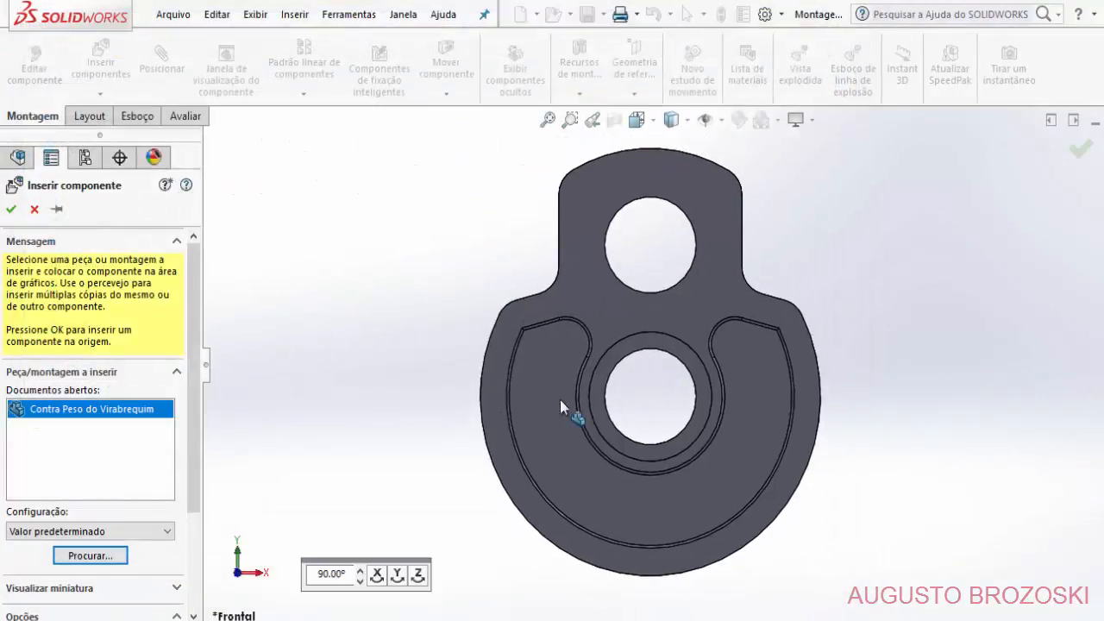
pyautogui.click(456, 421)
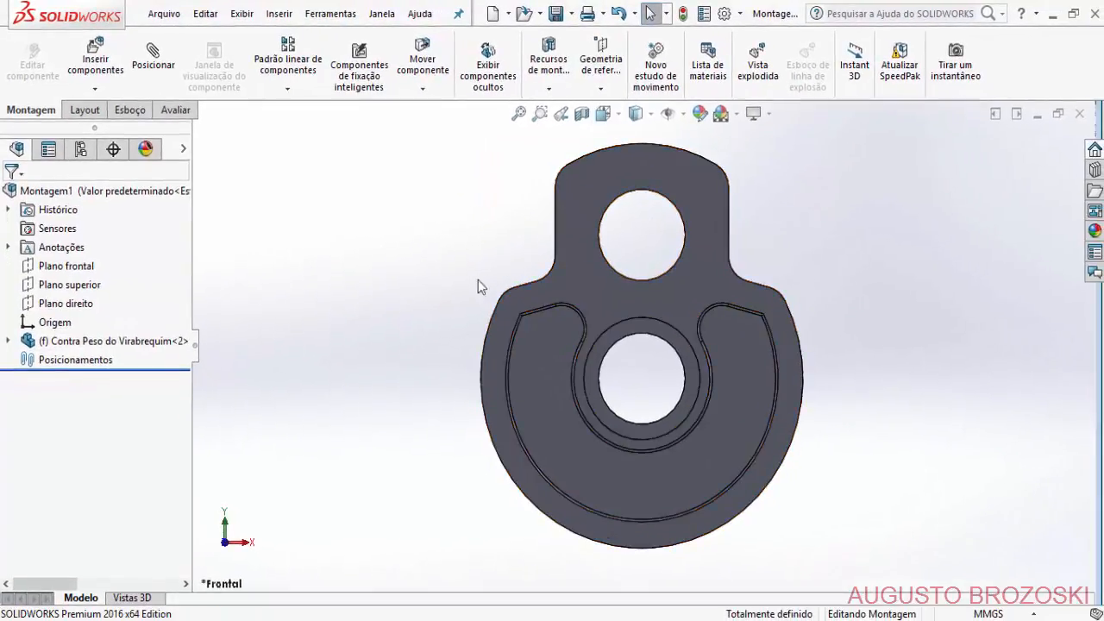
pyautogui.hotkey('ctrl', '7')
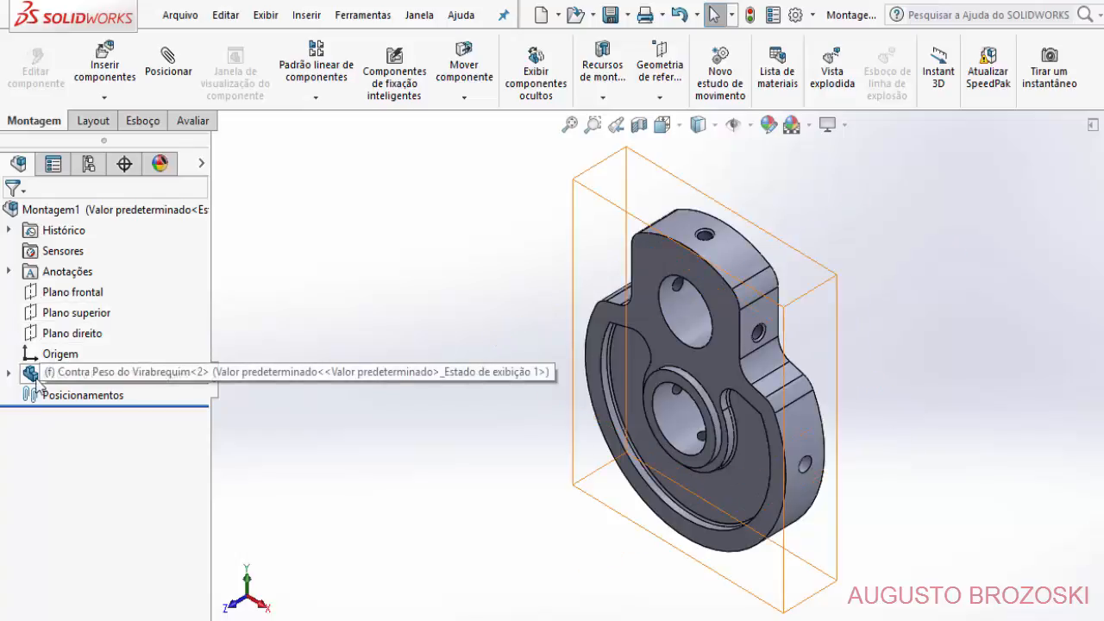
# Expand the counterweight's feature tree to check its Plano frontal, and change the component from fixed to floating (Flutuar).
pyautogui.click(9, 374)
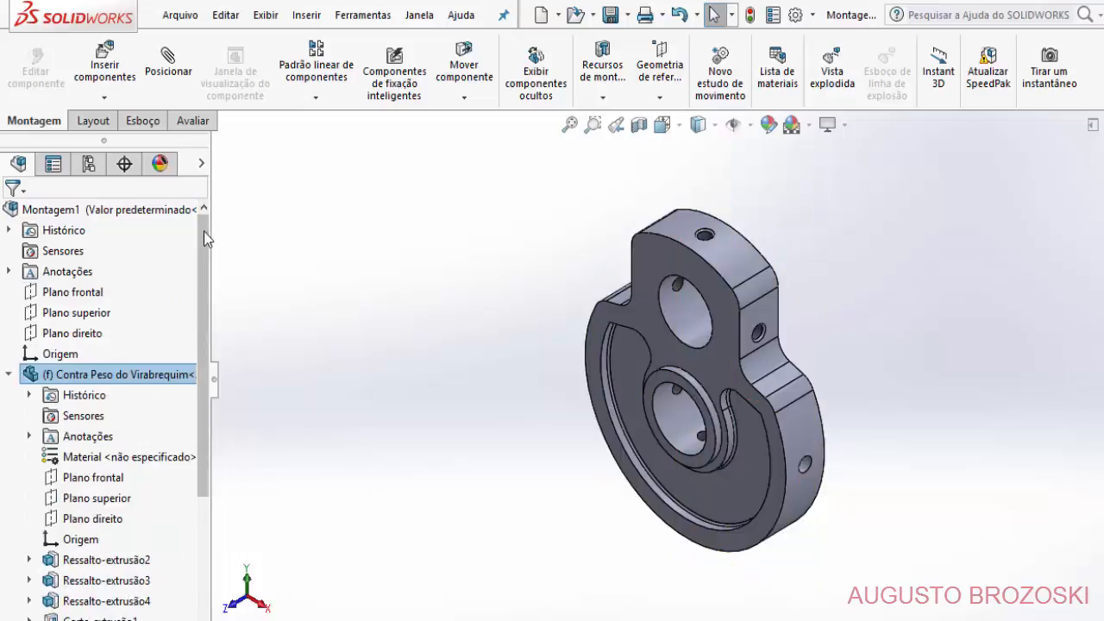
pyautogui.scroll(3, 203, 242)
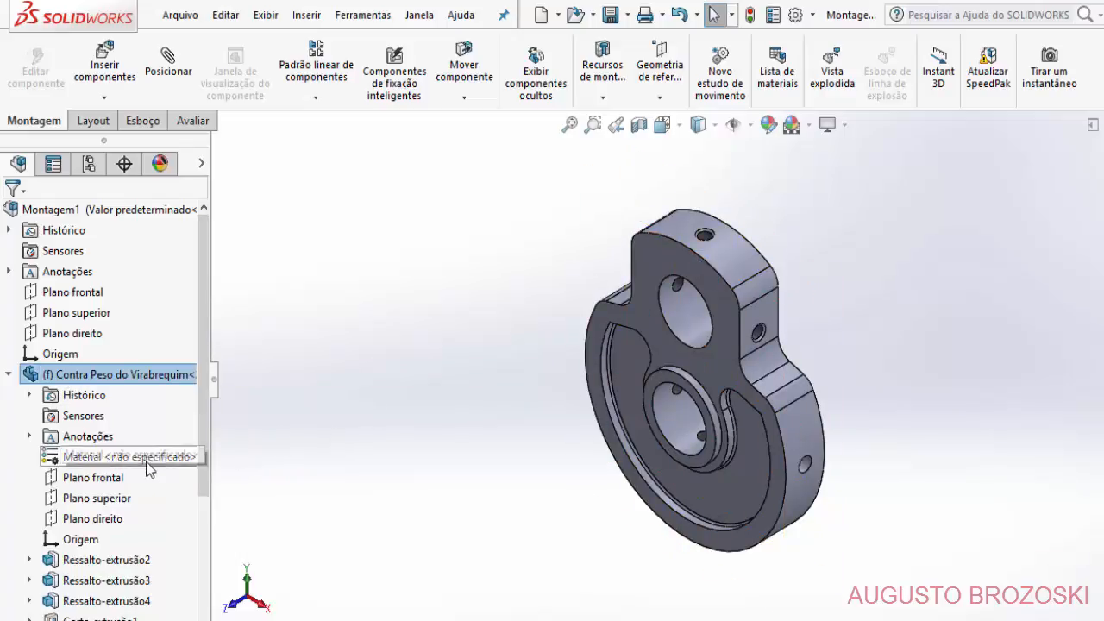
pyautogui.click(118, 479)
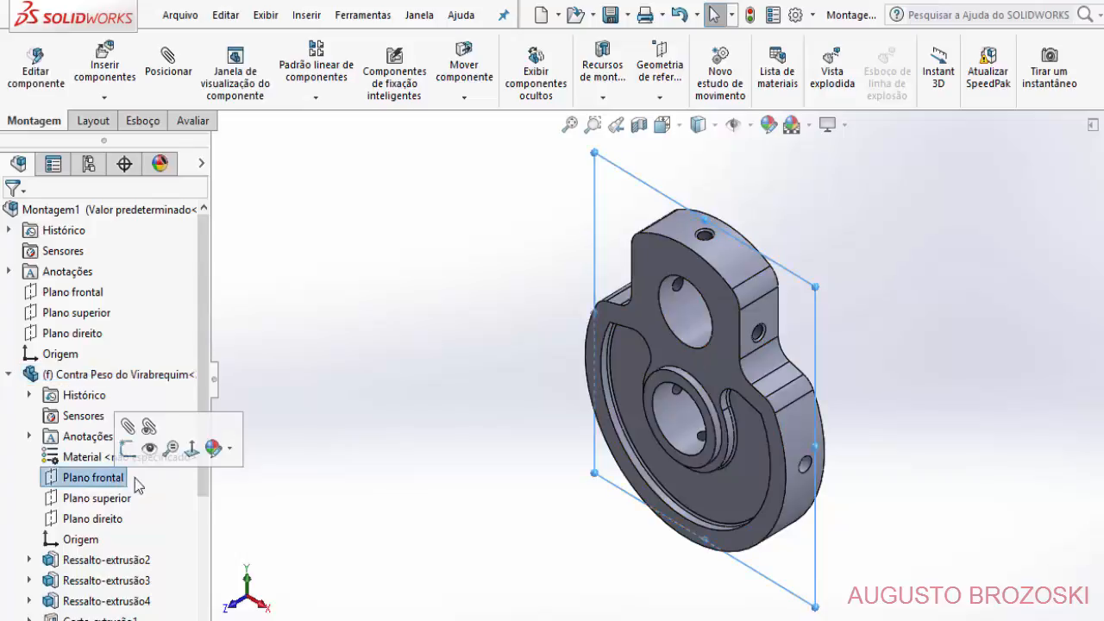
pyautogui.click(364, 374)
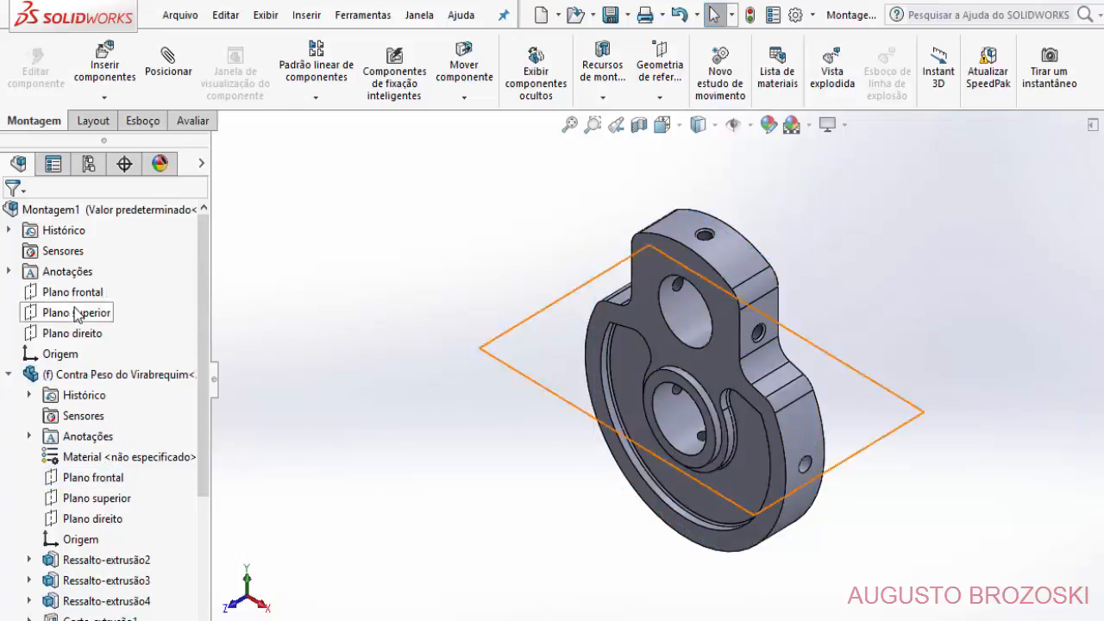
pyautogui.rightClick(69, 378)
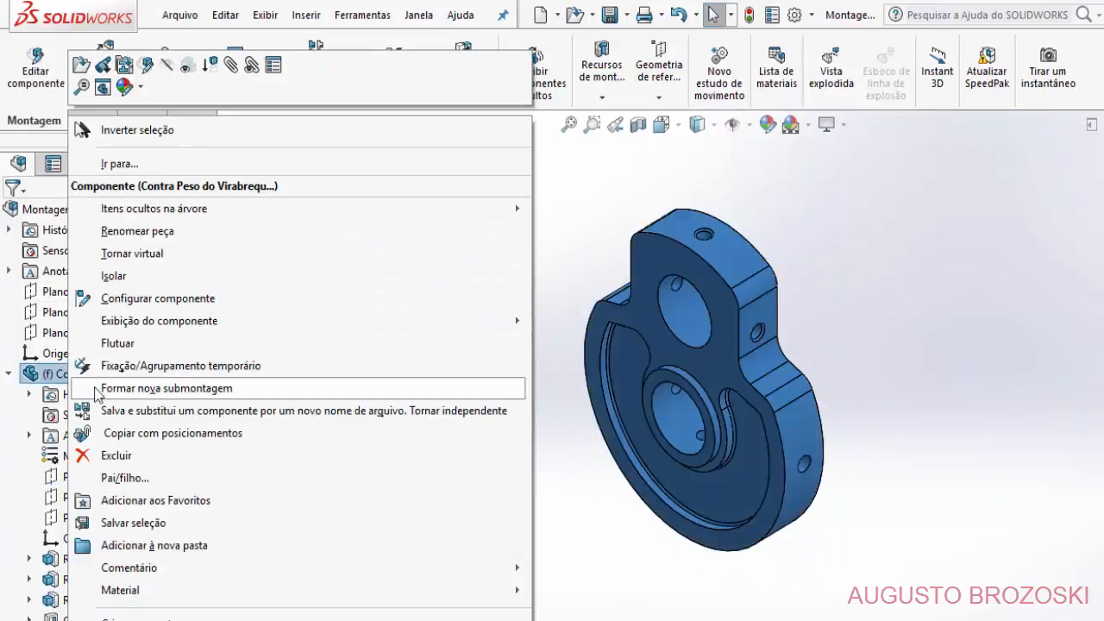
pyautogui.click(116, 343)
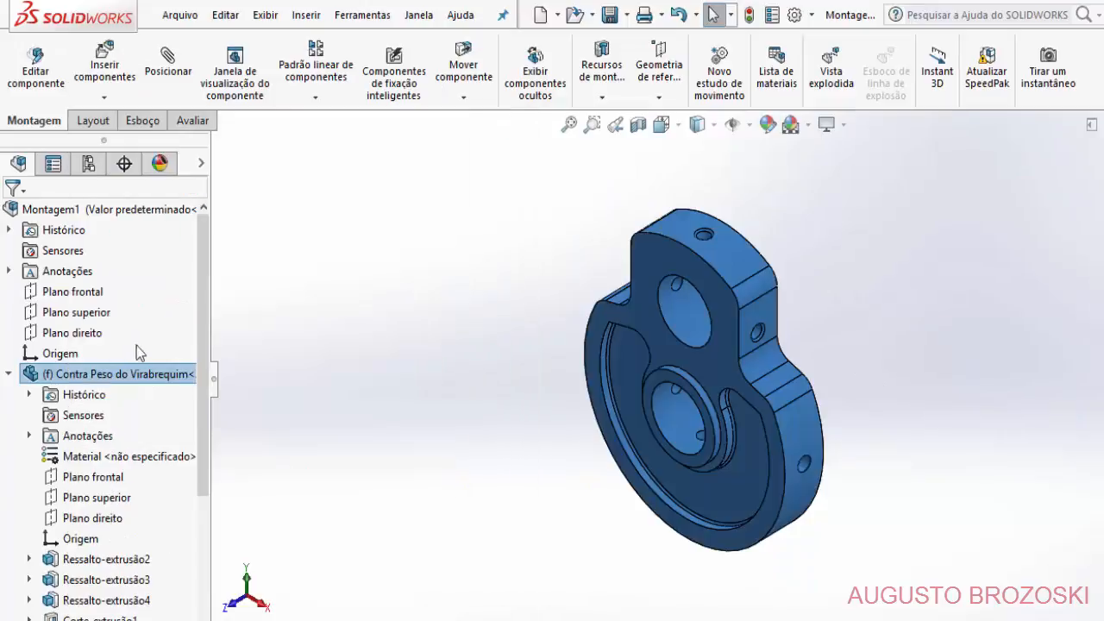
pyautogui.click(351, 376)
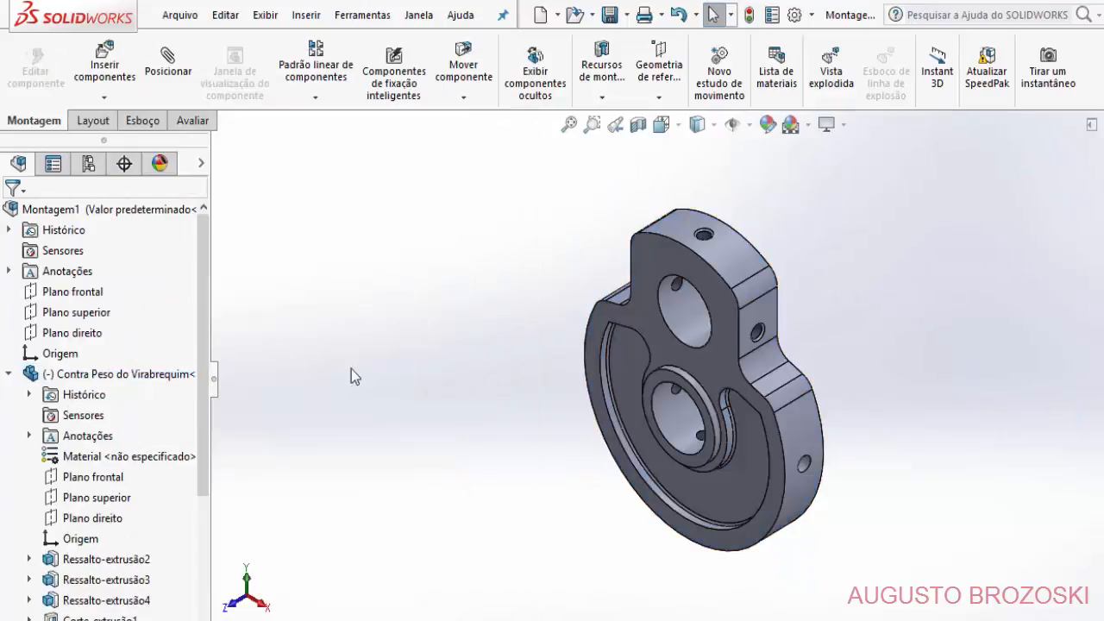
# Add a coincident mate between the counterweight's Plano frontal and the assembly's Plano frontal.
pyautogui.click(177, 74)
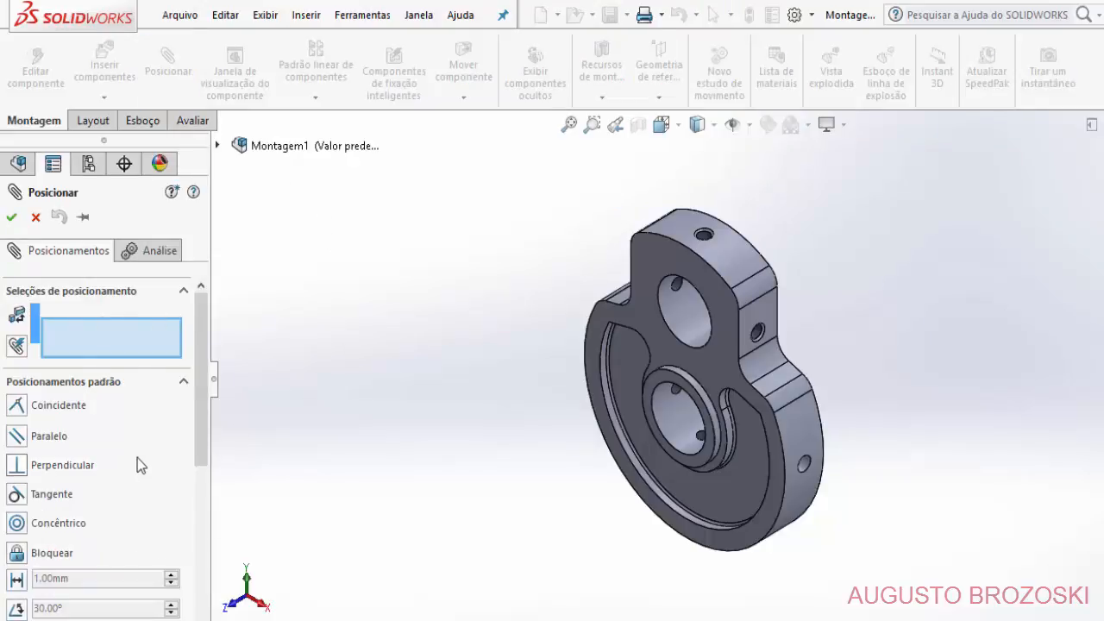
pyautogui.click(219, 146)
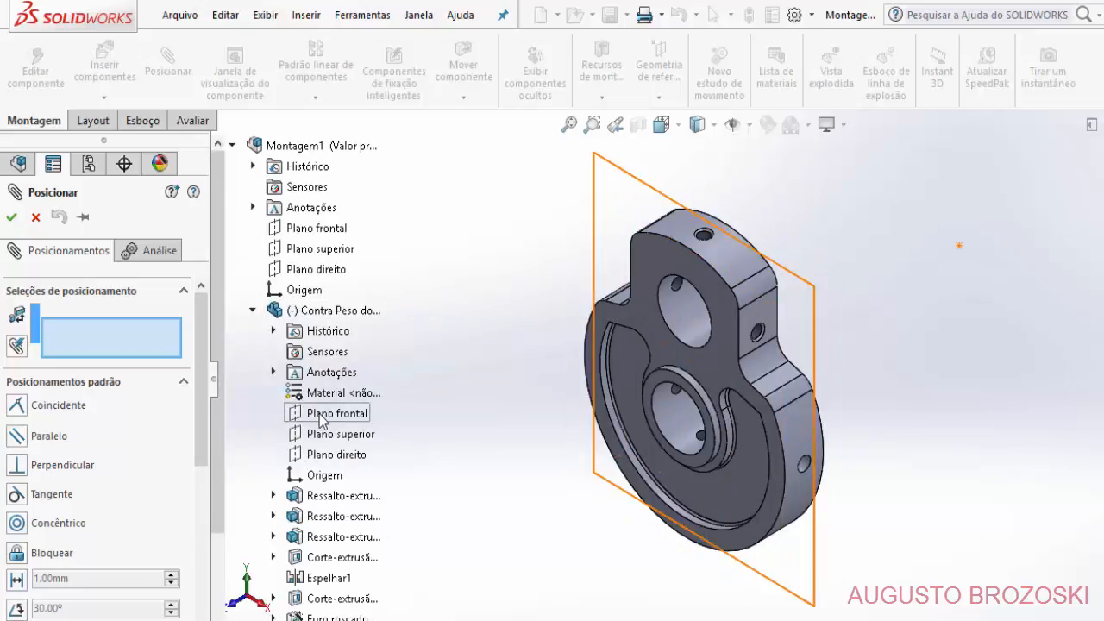
pyautogui.click(321, 418)
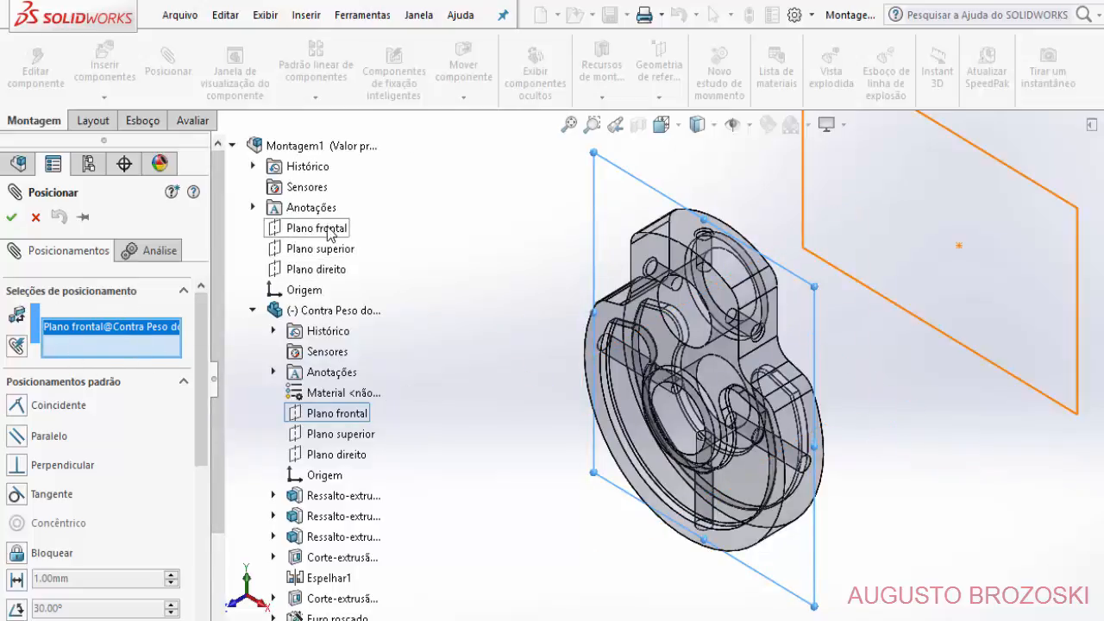
pyautogui.click(327, 230)
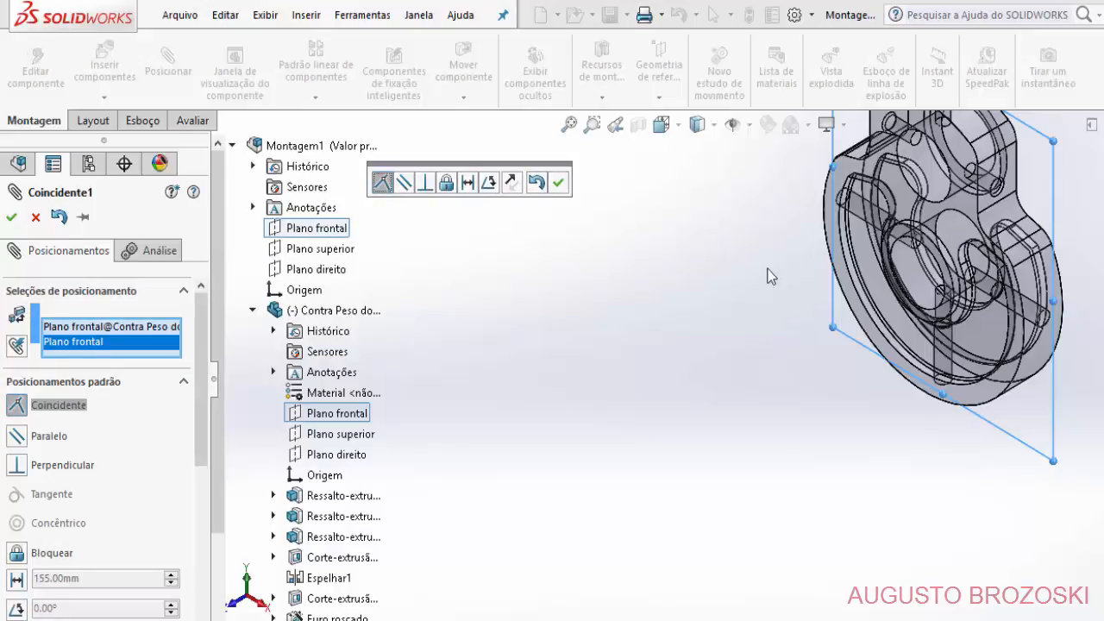
pyautogui.keyDown('ctrl'); pyautogui.moveTo(781, 350); pyautogui.dragTo(580, 509, button='middle'); pyautogui.keyUp('ctrl')
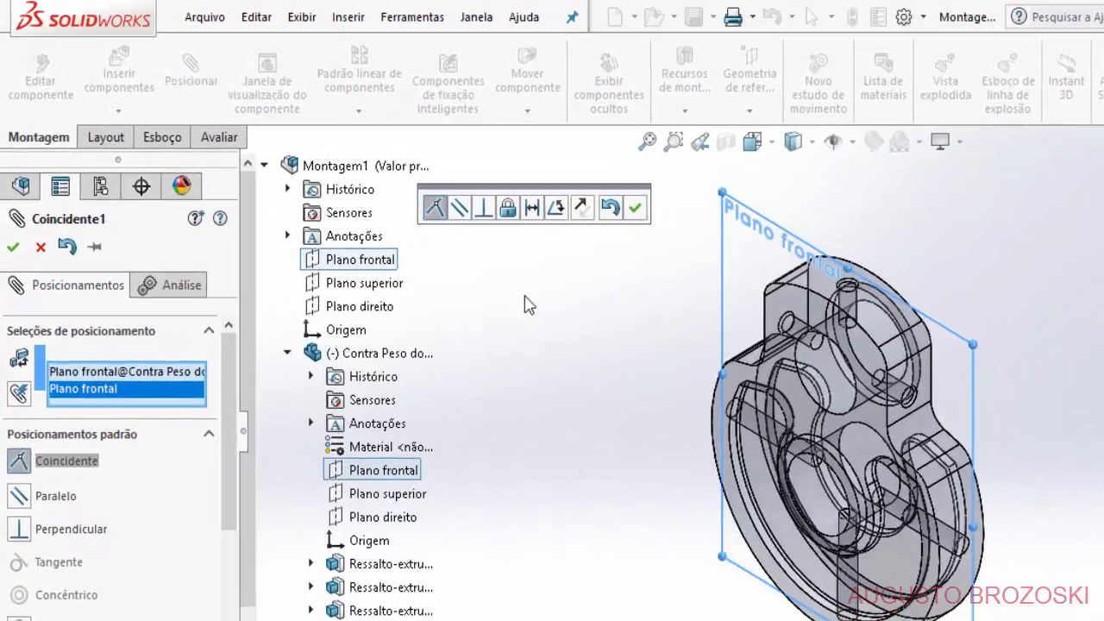
pyautogui.click(582, 209)
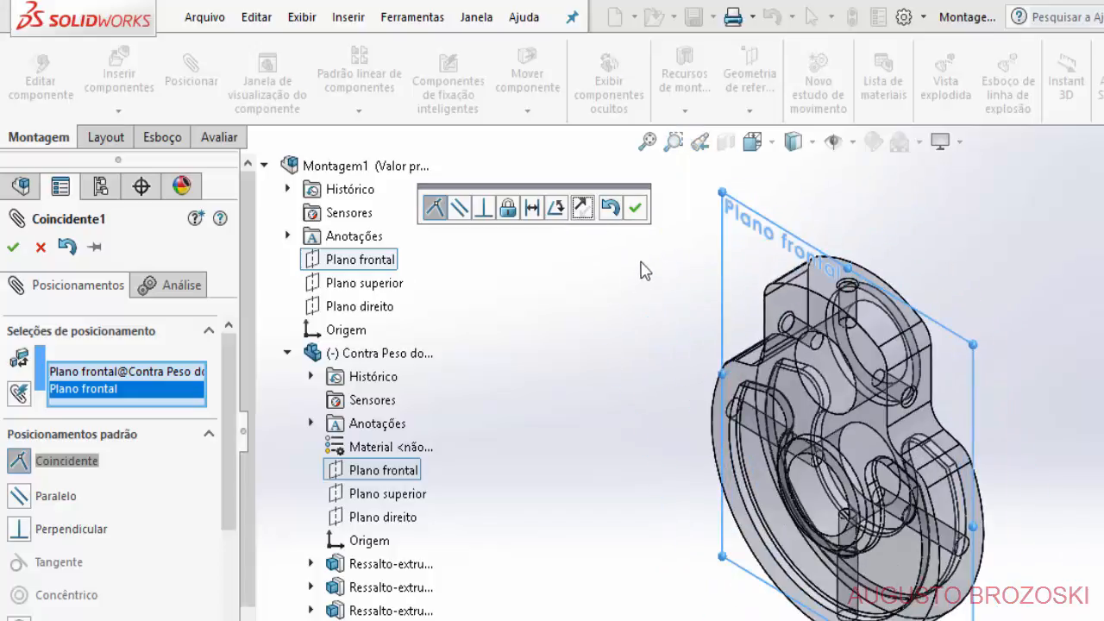
pyautogui.click(636, 210)
pyautogui.press('Escape')
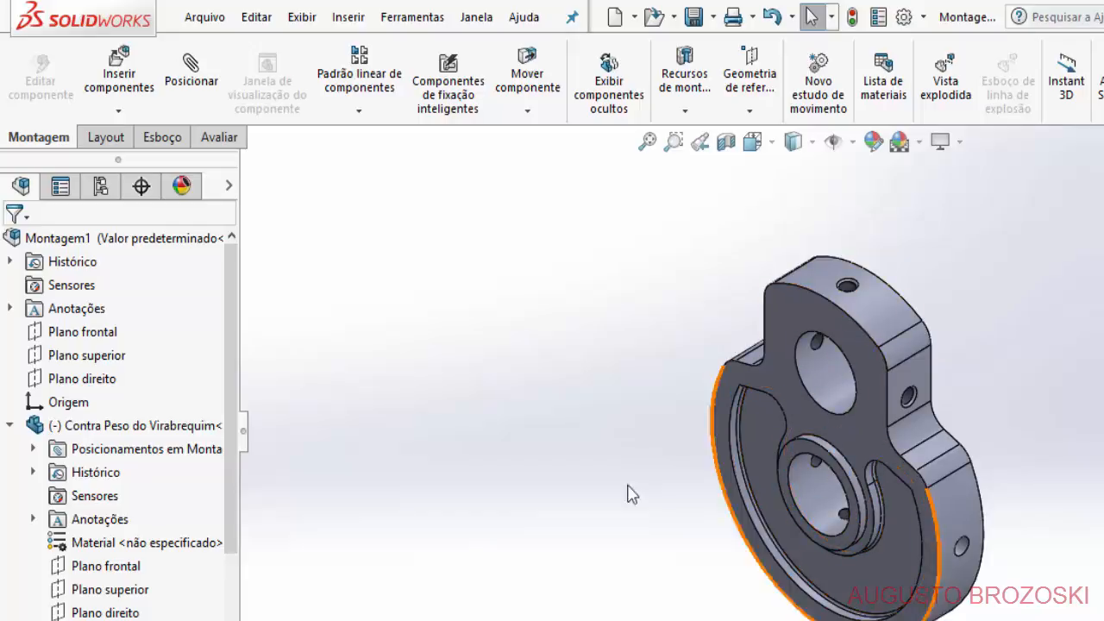
# Shift the counterweight, and add a coincident mate between its Plano superior and the assembly's Plano superior.
pyautogui.moveTo(880, 390); pyautogui.dragTo(827, 337)
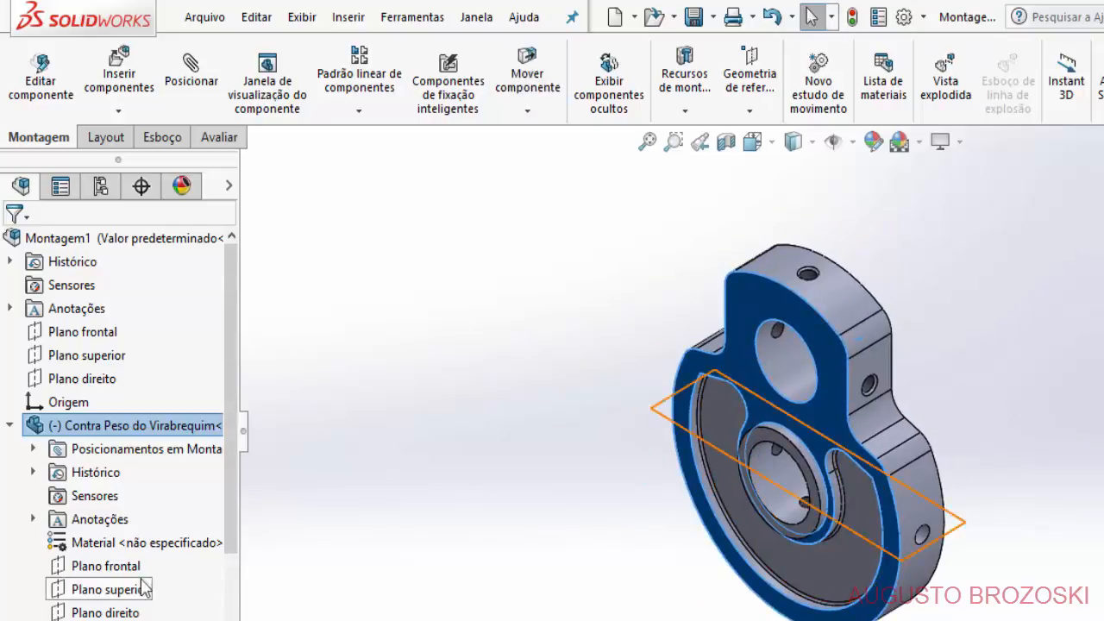
pyautogui.click(187, 97)
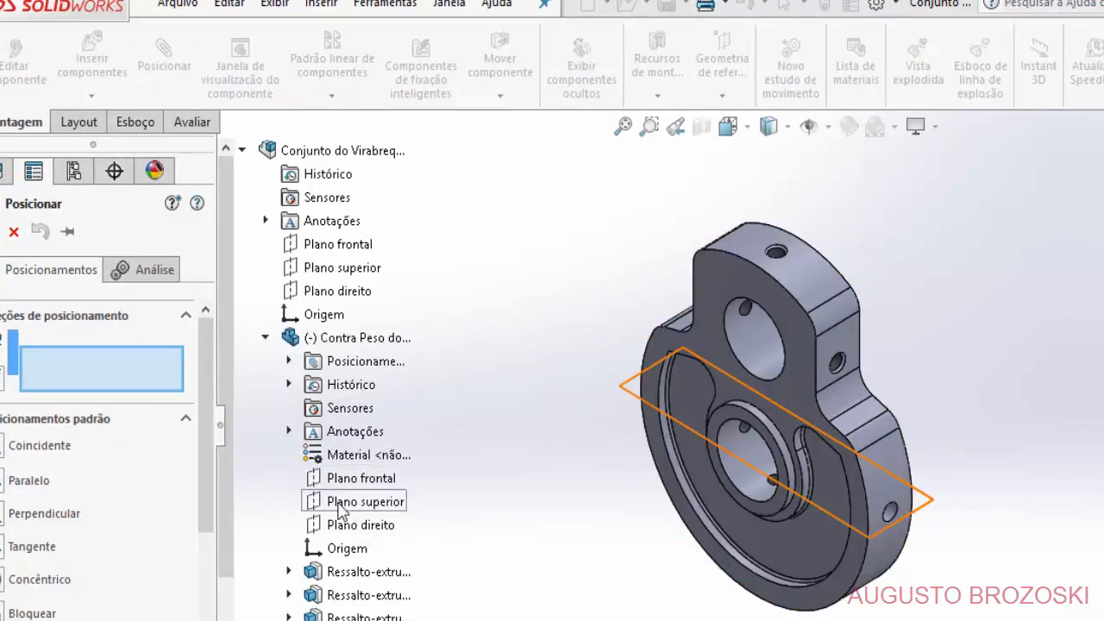
pyautogui.click(341, 508)
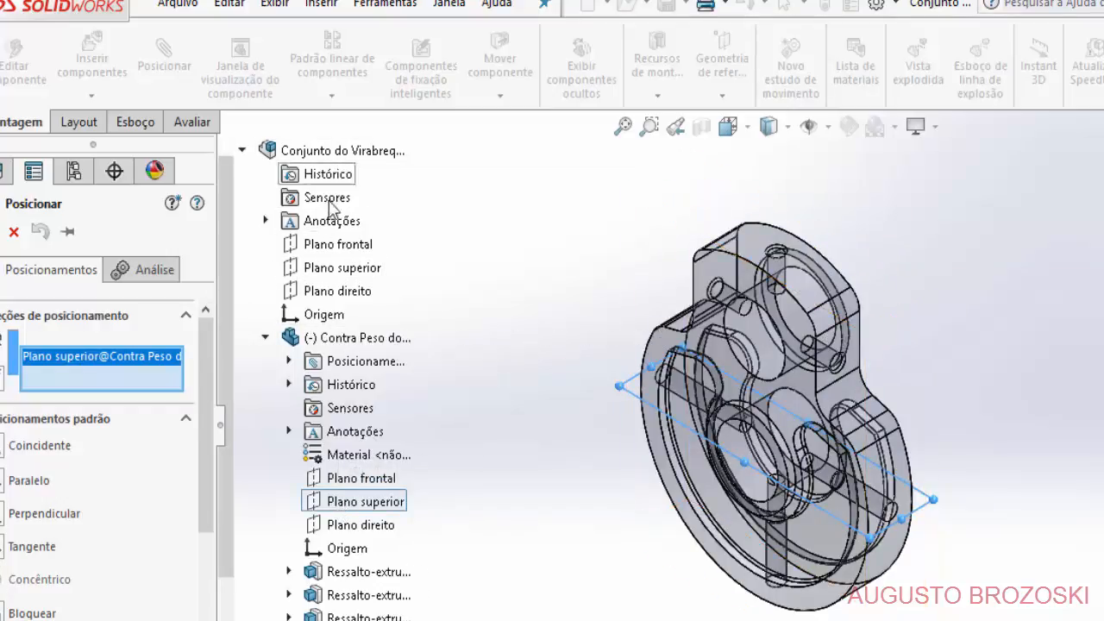
pyautogui.click(332, 271)
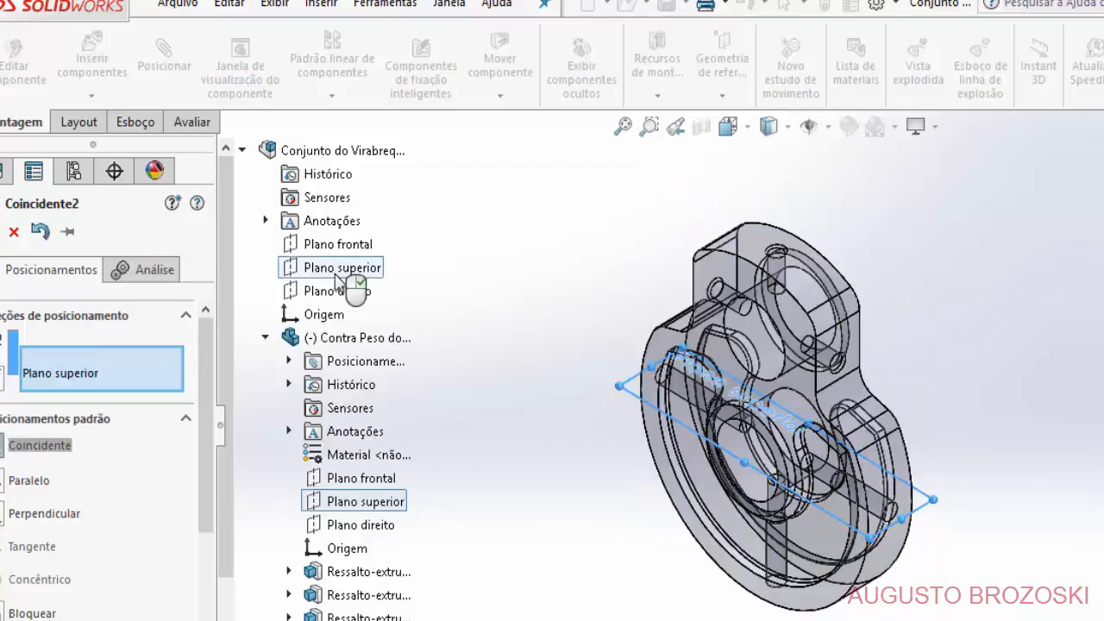
pyautogui.click(305, 245)
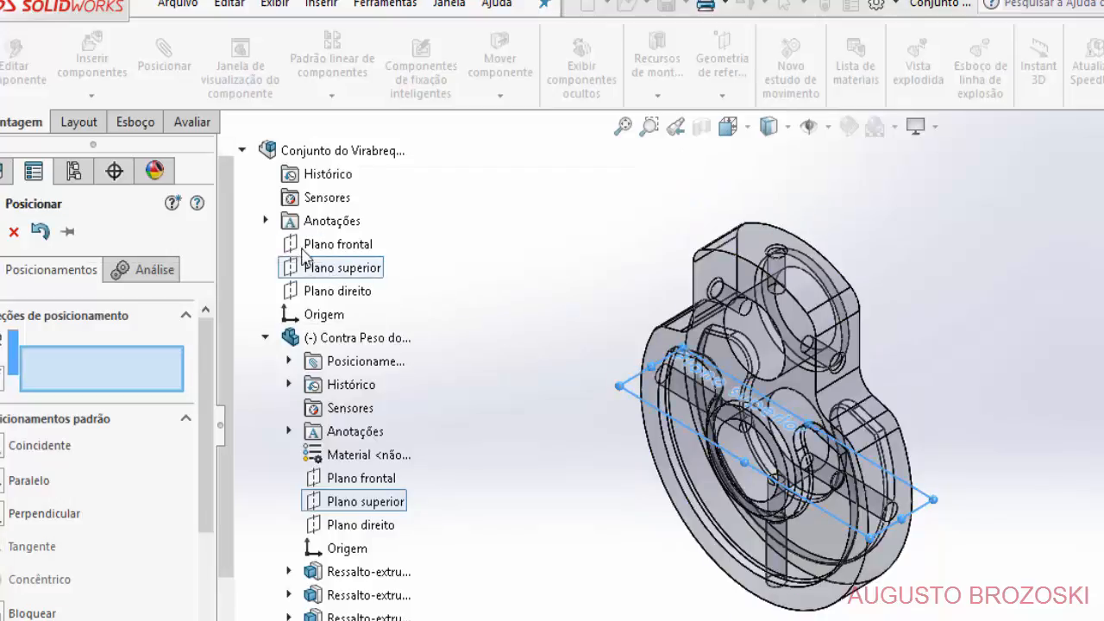
pyautogui.press('Escape')
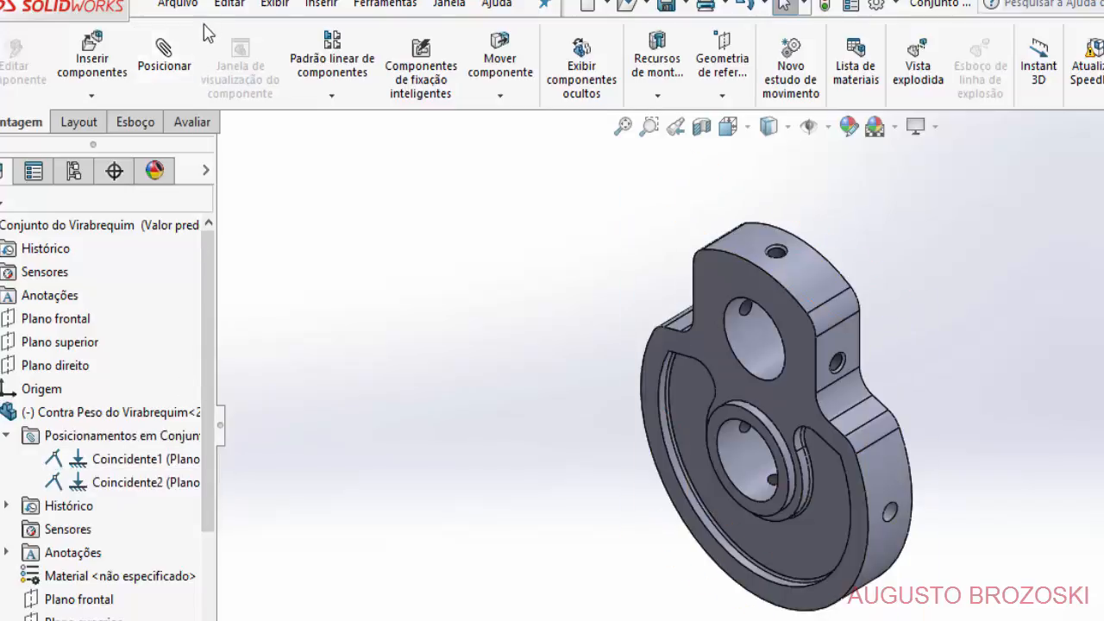
# Add a coincident mate between the counterweight's Plano direito and the assembly's Plano direito.
pyautogui.click(164, 53)
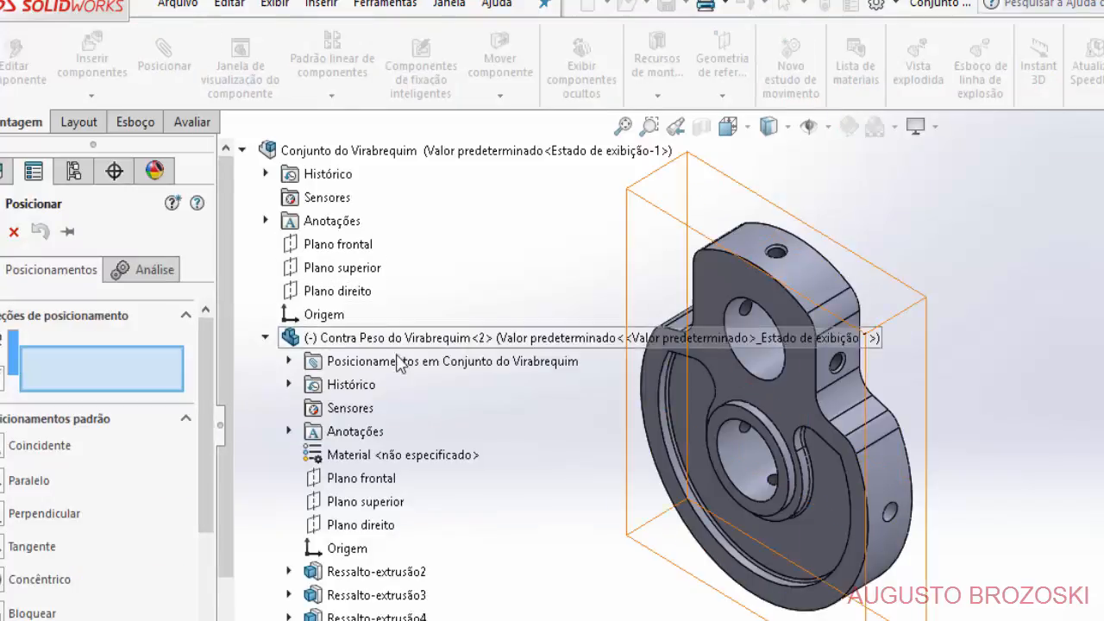
pyautogui.click(343, 526)
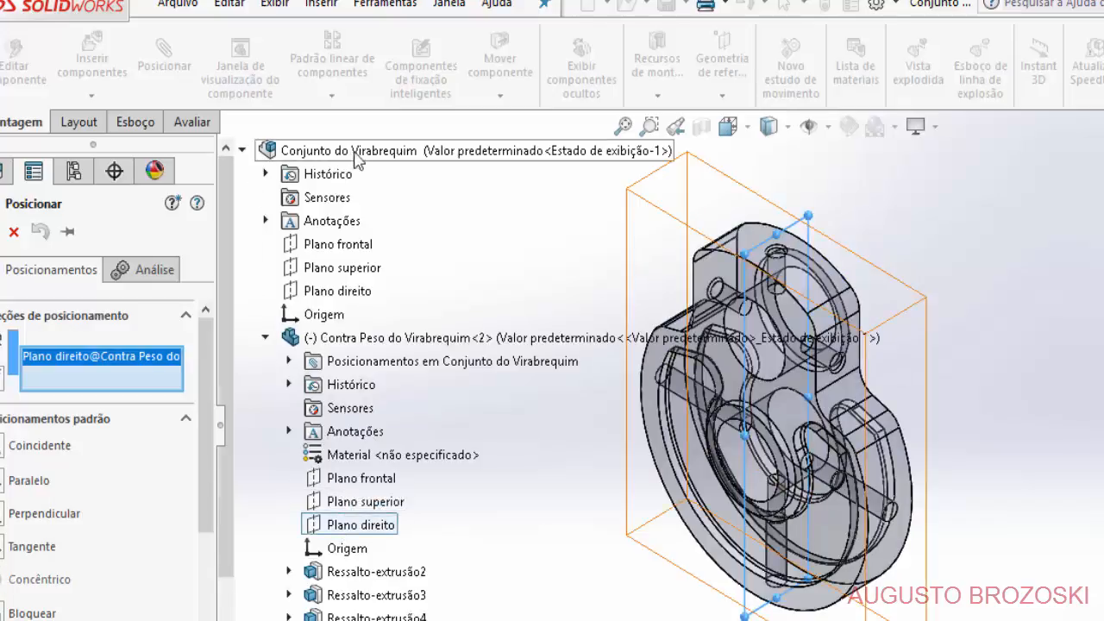
pyautogui.click(349, 294)
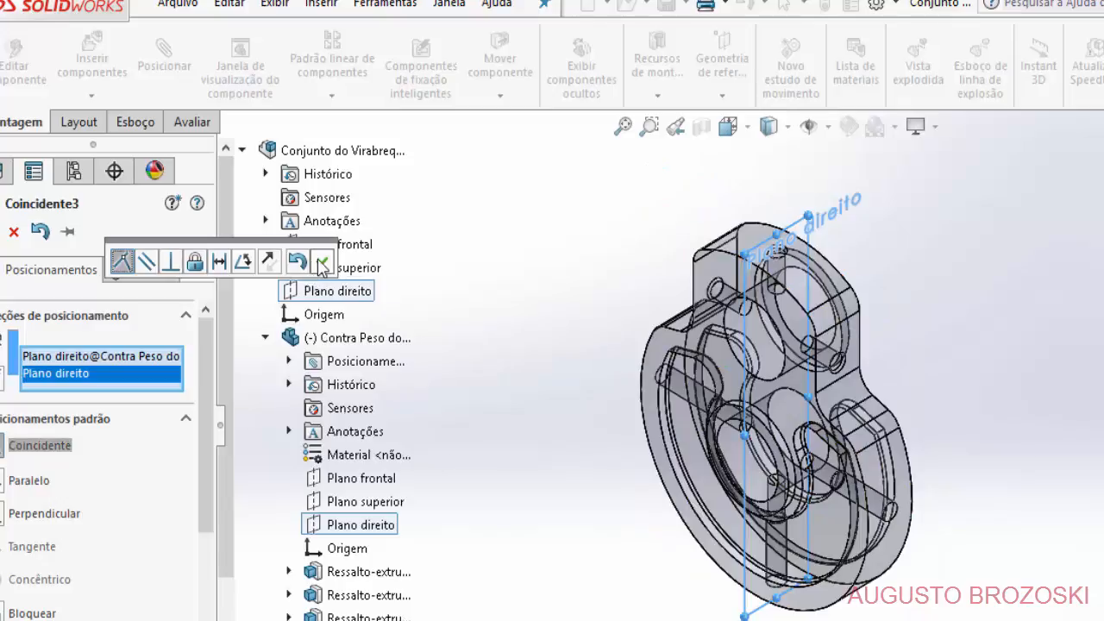
pyautogui.click(322, 262)
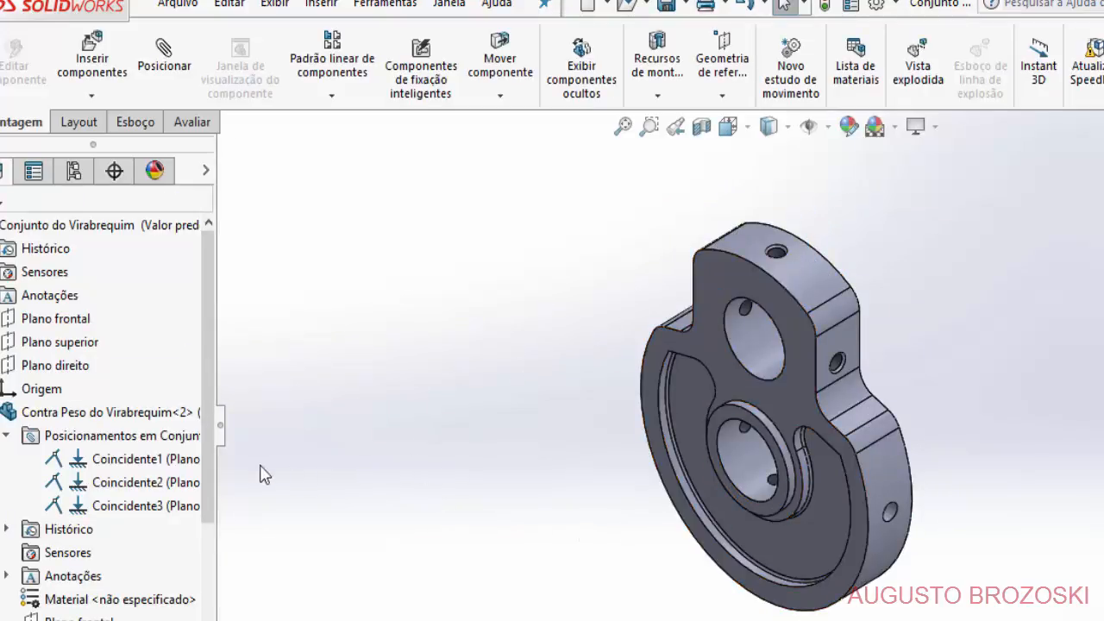
# Fix the fully mated counterweight in place (Fixar) and collapse its feature tree.
pyautogui.rightClick(129, 412)
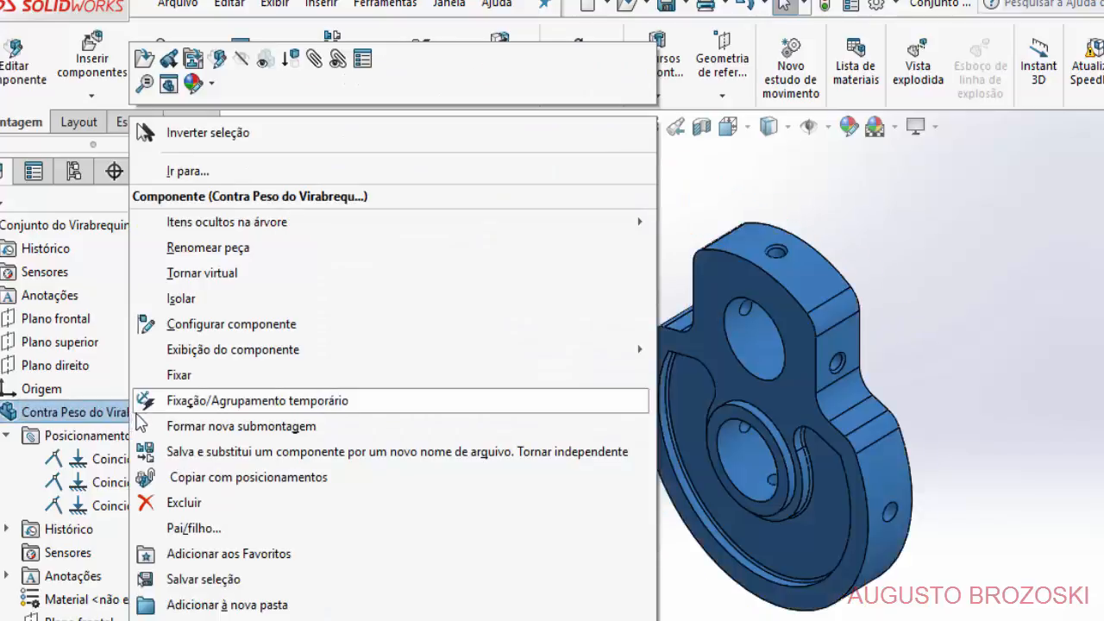
pyautogui.click(186, 376)
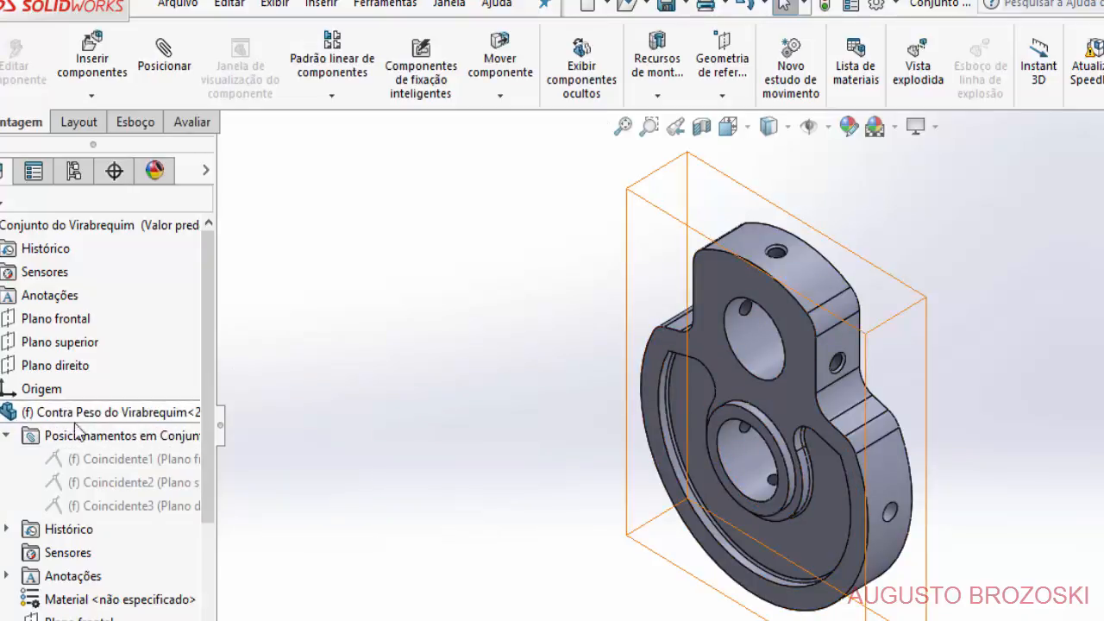
pyautogui.click(0, 413)
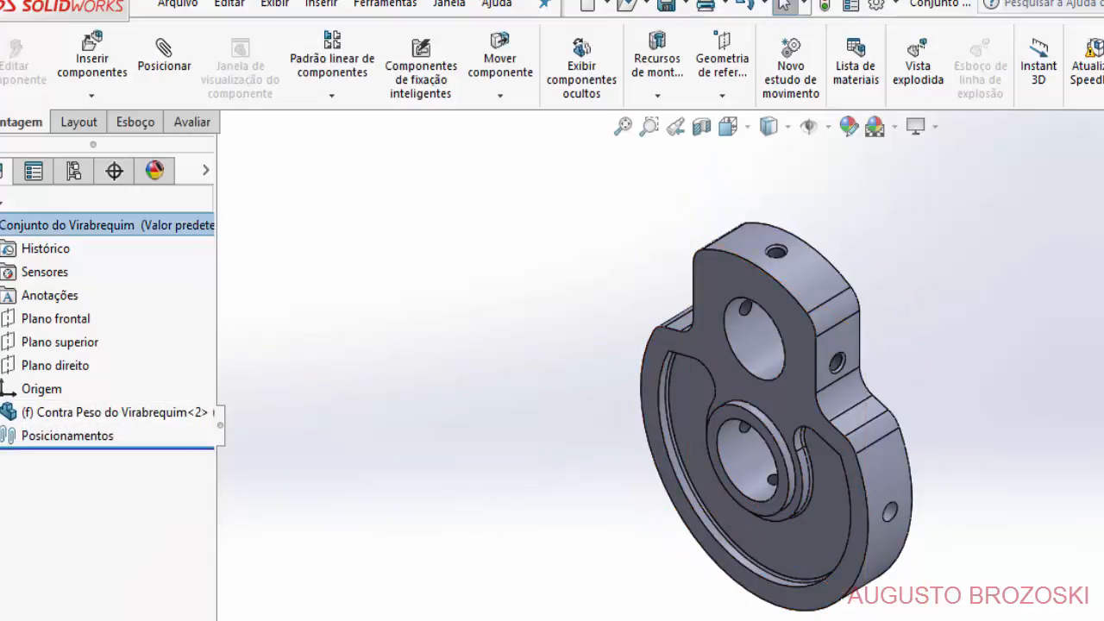
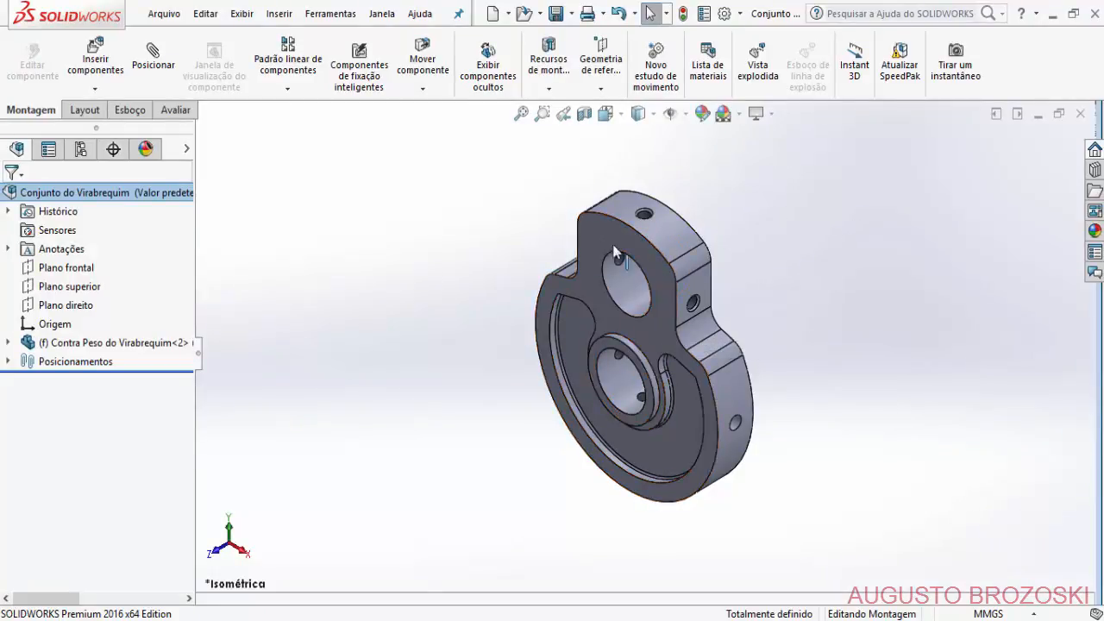
# Insert a second Contra Peso do Virabrequim from the Motor Radial folder and place it behind the fixed one.
pyautogui.click(110, 76)
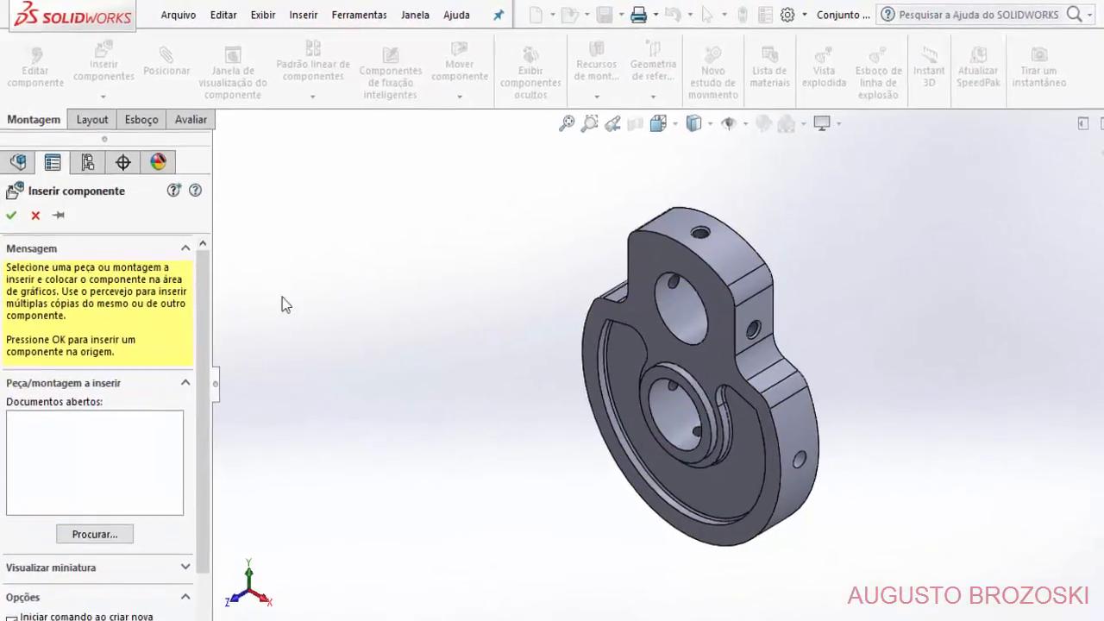
pyautogui.click(86, 490)
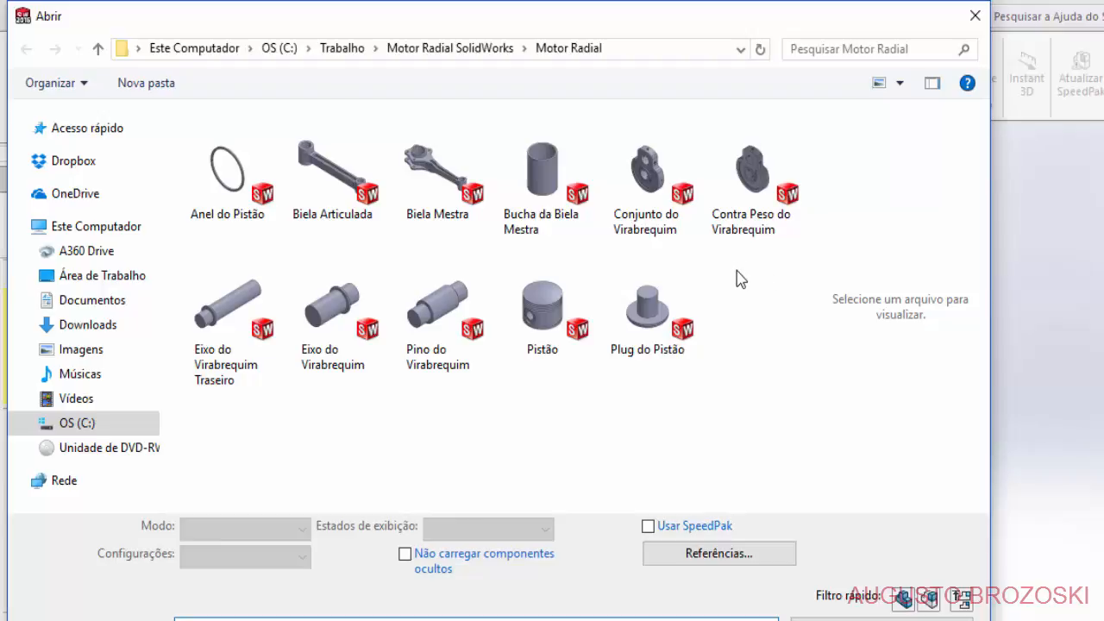
pyautogui.click(753, 209)
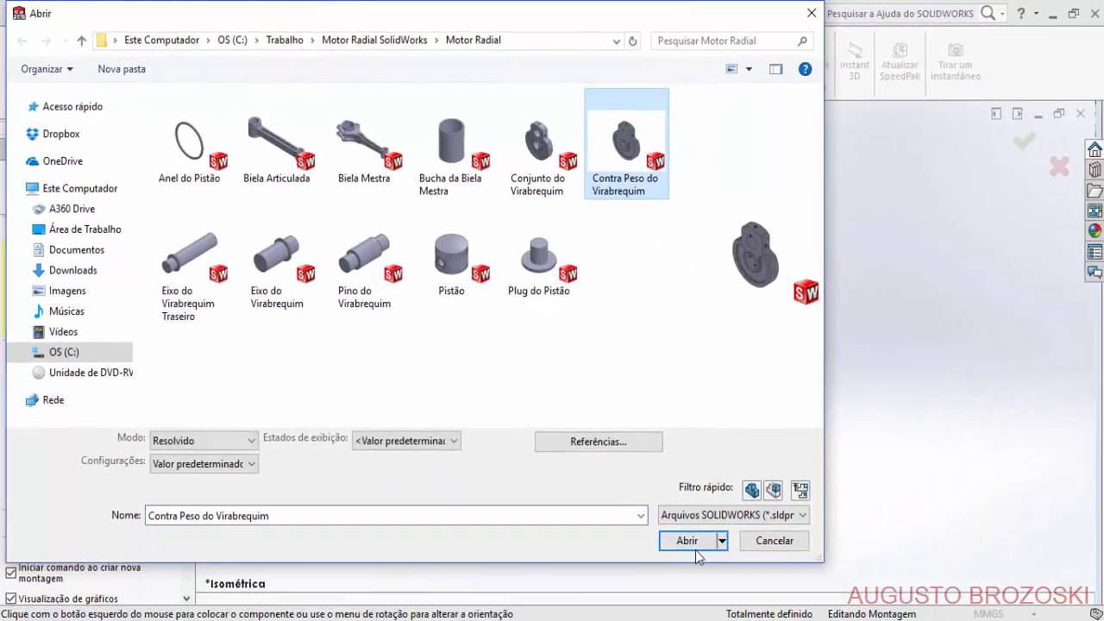
pyautogui.click(698, 552)
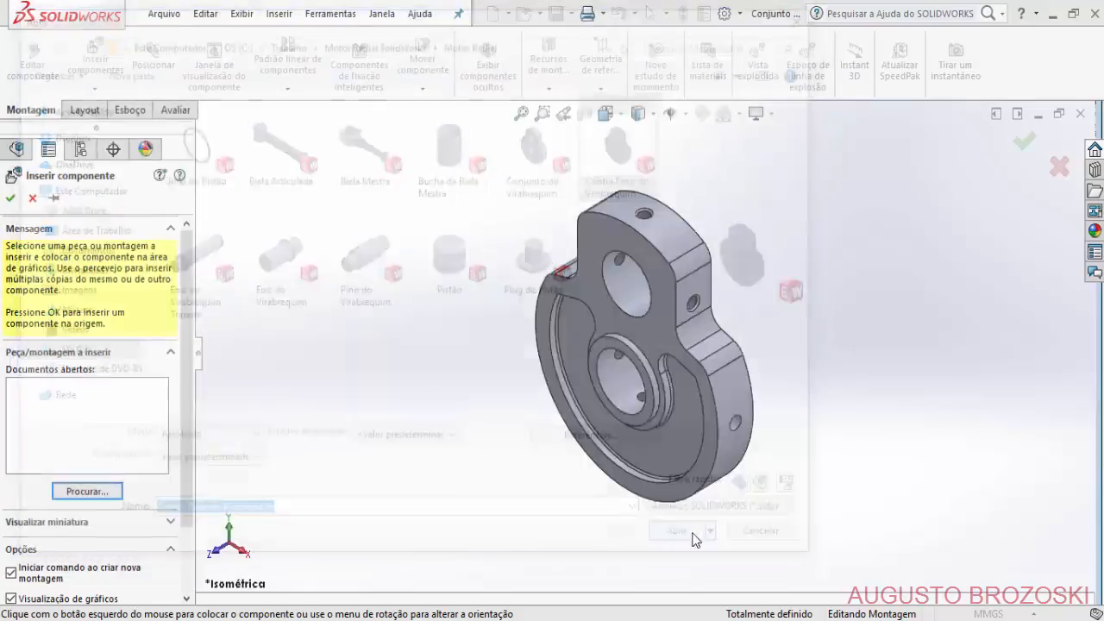
pyautogui.click(740, 378)
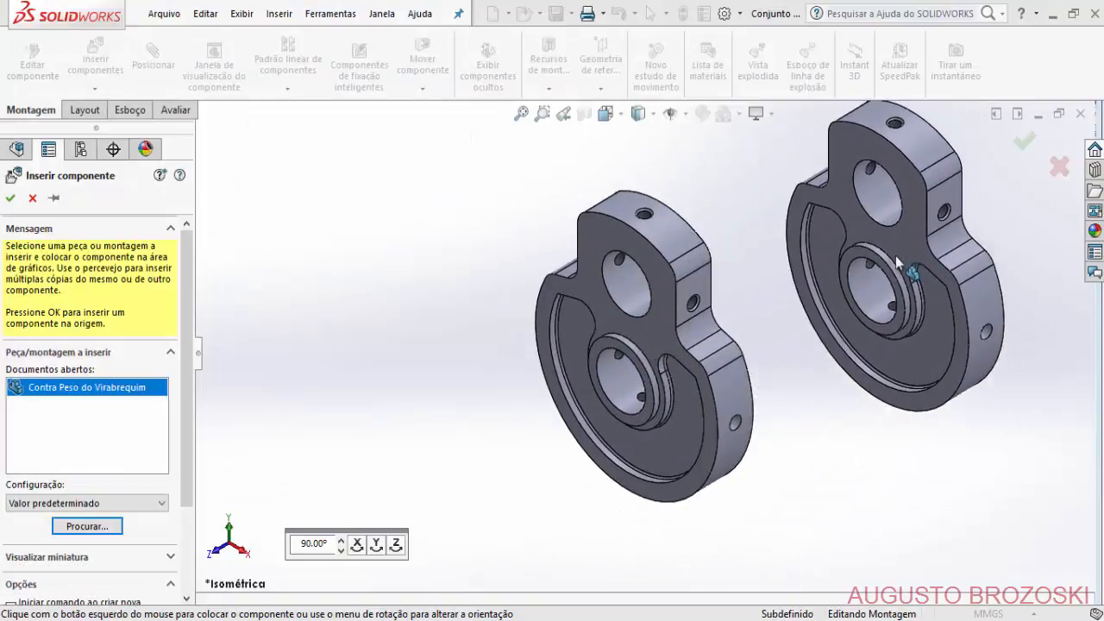
pyautogui.click(896, 258)
pyautogui.press('Escape')
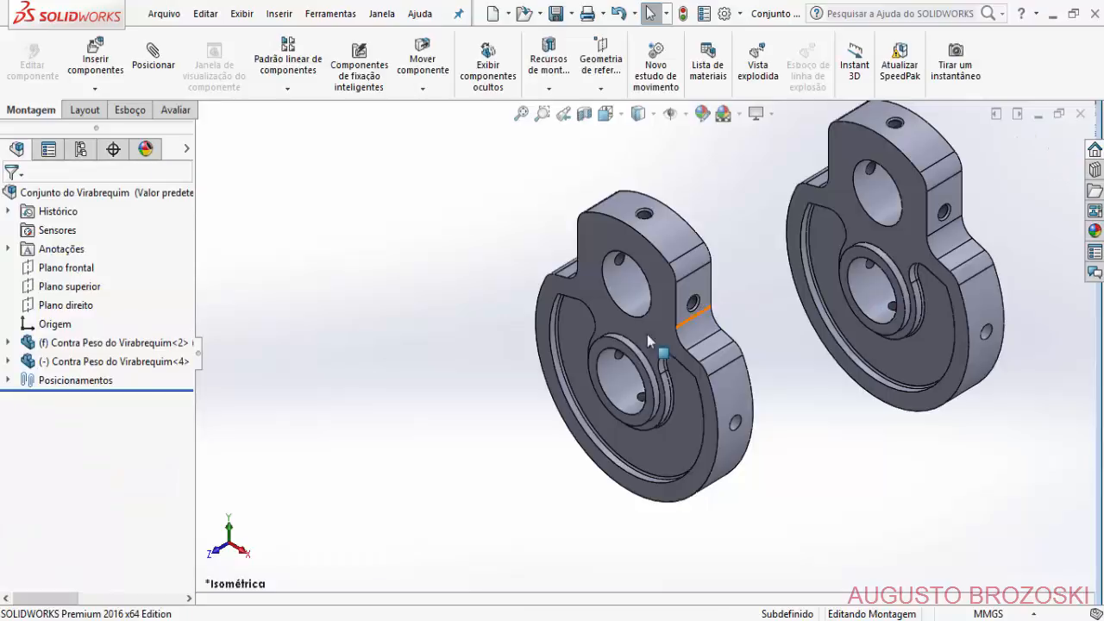
# Start a mate and select the flat end face of the raised ring around the second counterweight's upper bore.
pyautogui.keyDown('ctrl'); pyautogui.moveTo(687, 342); pyautogui.dragTo(524, 380, button='middle'); pyautogui.keyUp('ctrl')
pyautogui.moveTo(645, 373); pyautogui.dragTo(620, 250, button='middle')
pyautogui.scroll(-4, 620, 251)
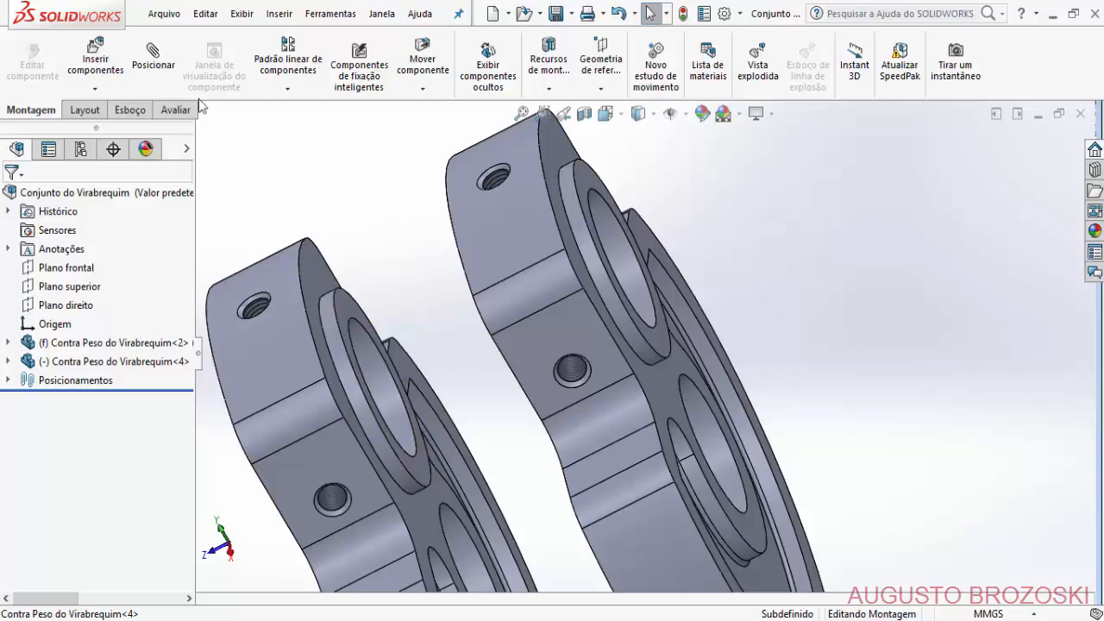
pyautogui.click(155, 53)
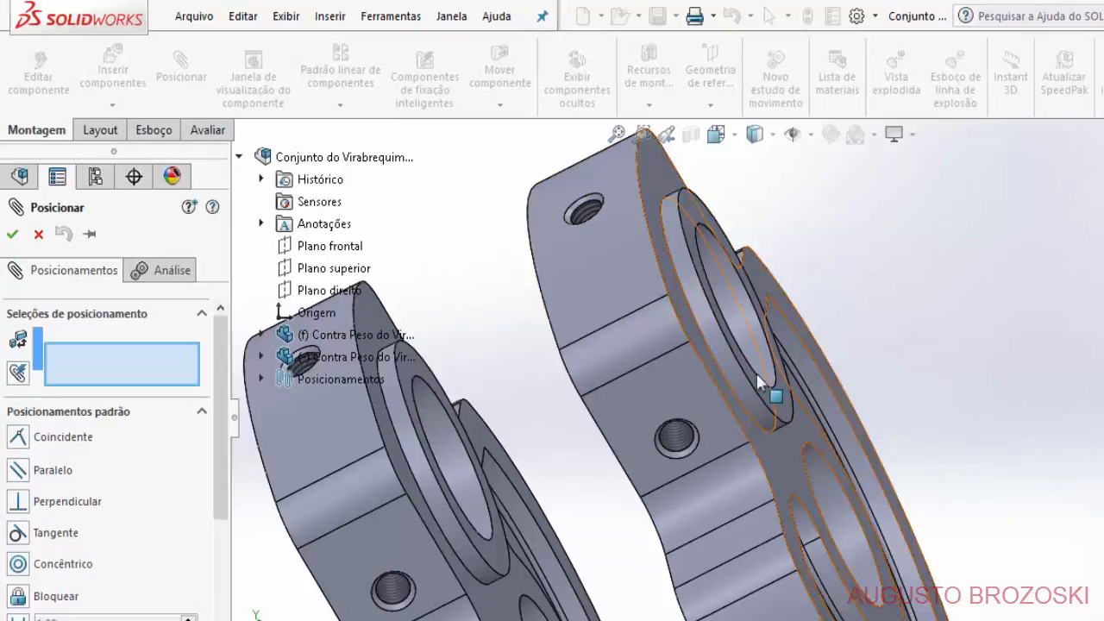
pyautogui.scroll(3, 777, 436)
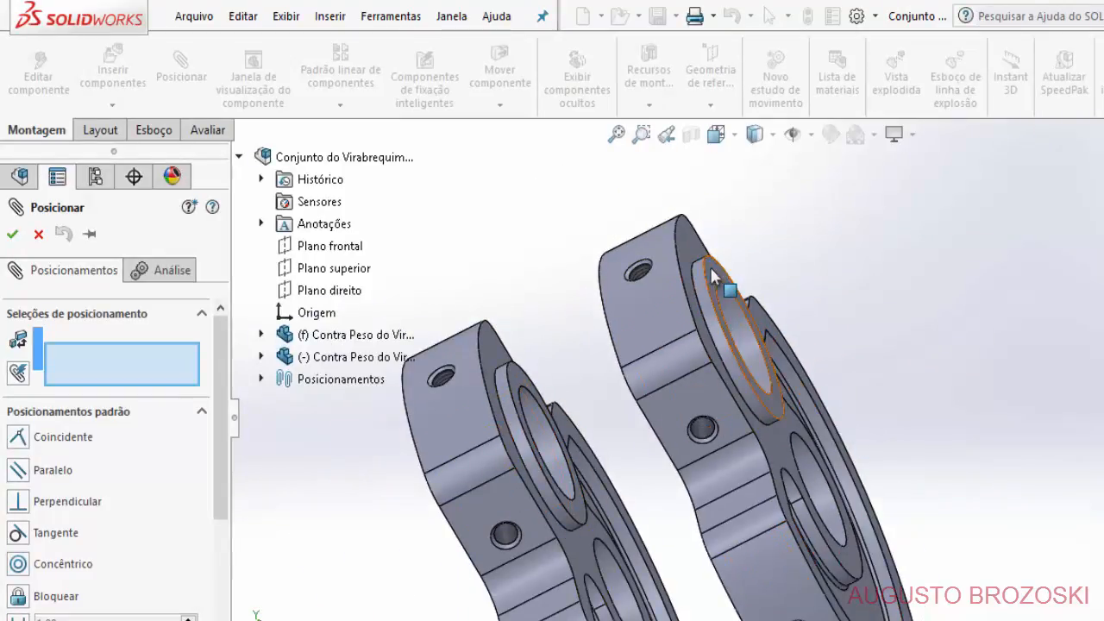
pyautogui.scroll(-3, 715, 275)
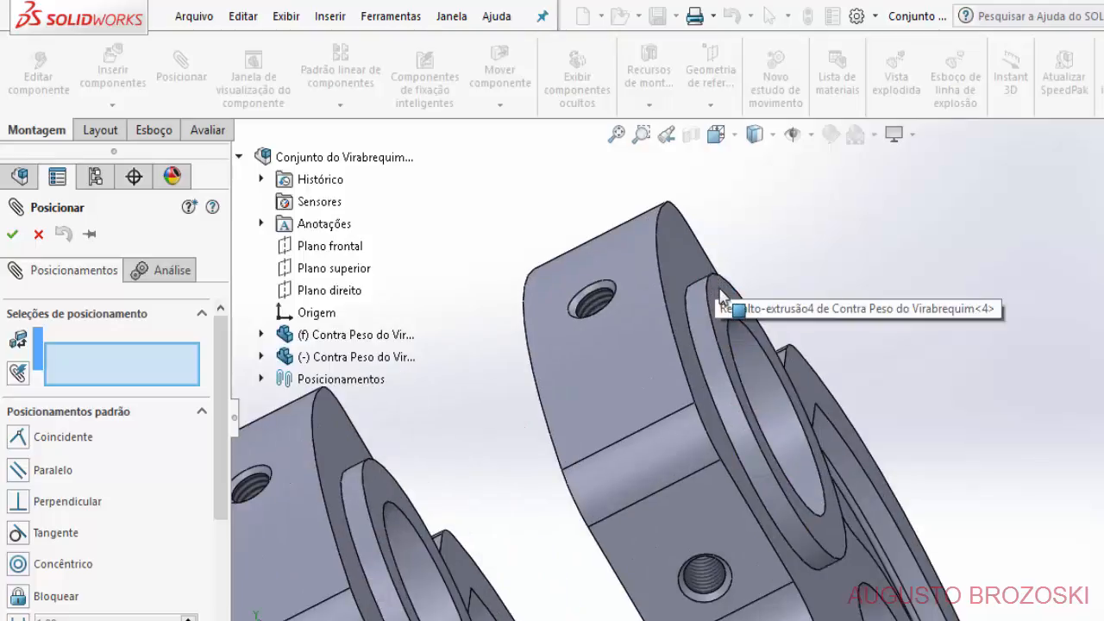
pyautogui.click(721, 302)
pyautogui.scroll(3, 742, 319)
pyautogui.scroll(-3, 557, 470)
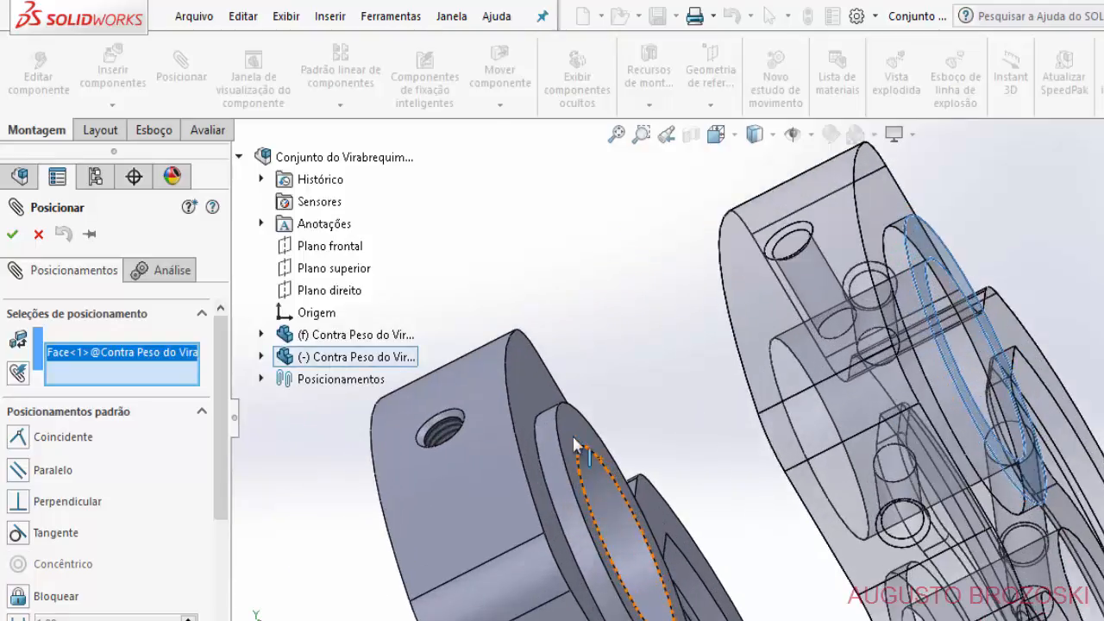
# Apply a 70 mm distance mate between the ring-shaped boss faces of the two counterweights.
pyautogui.click(577, 441)
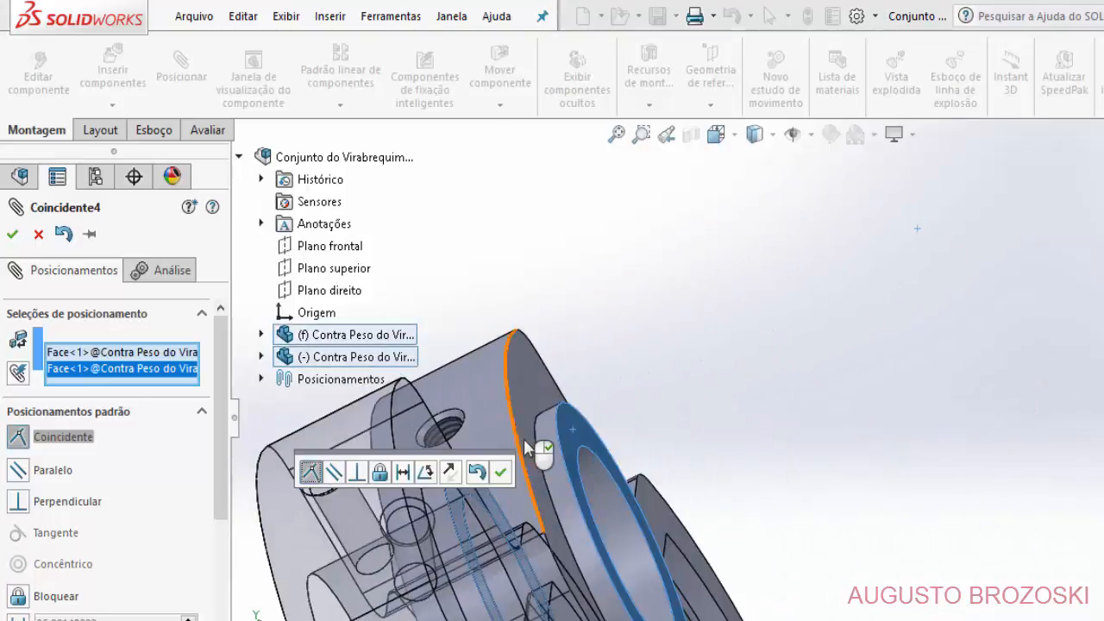
pyautogui.scroll(5, 570, 419)
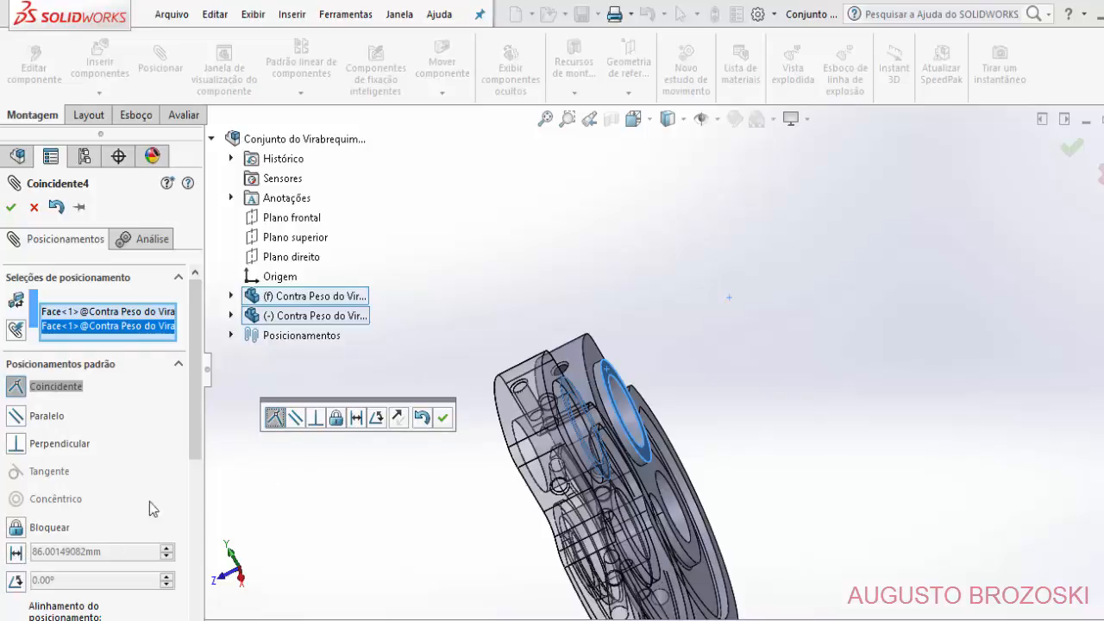
pyautogui.click(355, 418)
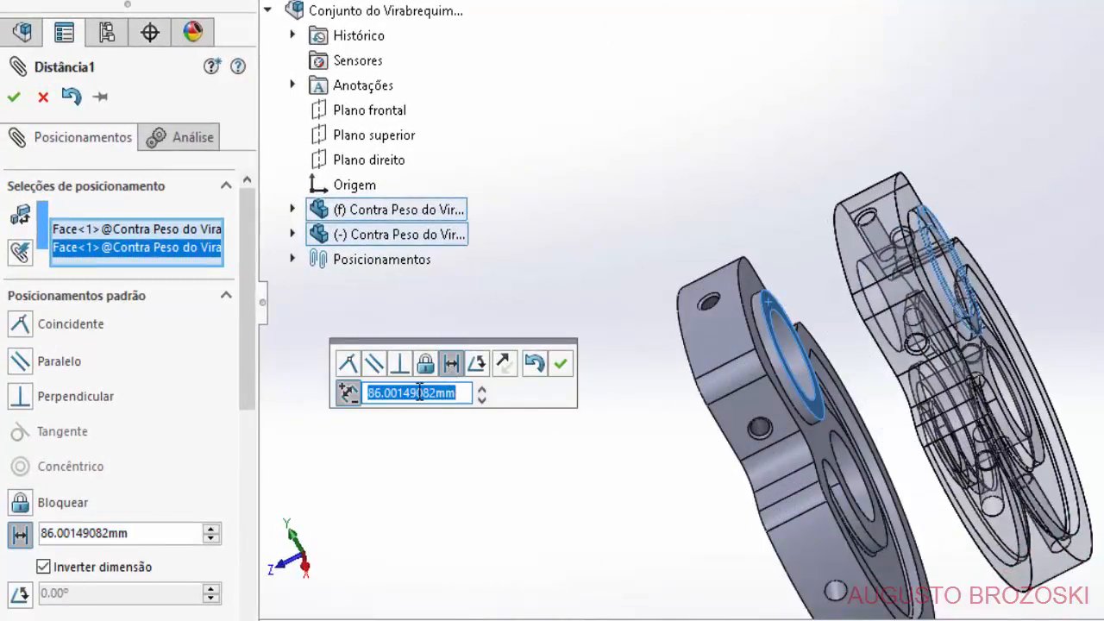
pyautogui.write('7')
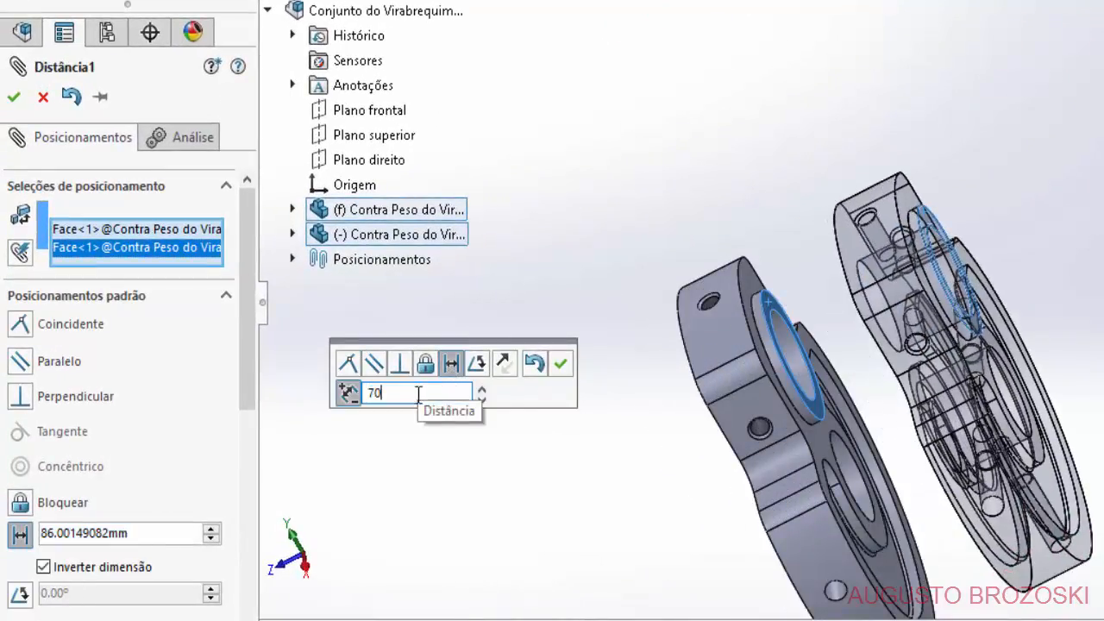
pyautogui.write('0')
pyautogui.press('Return')
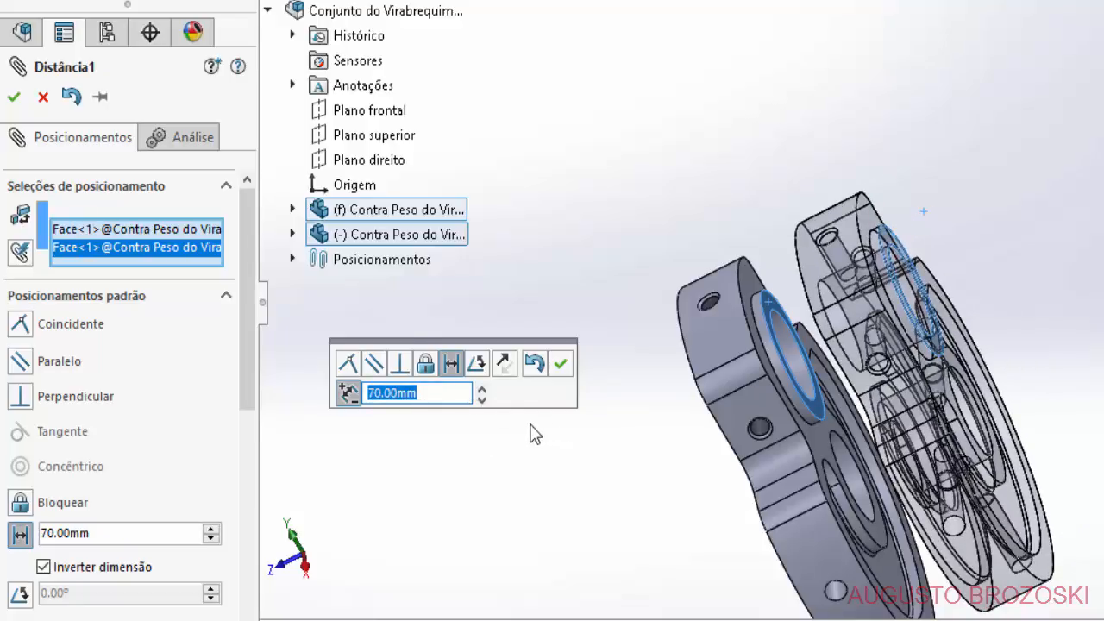
# Set the distance mate to anti-aligned with the dimension not inverted, and accept the mate.
pyautogui.click(504, 365)
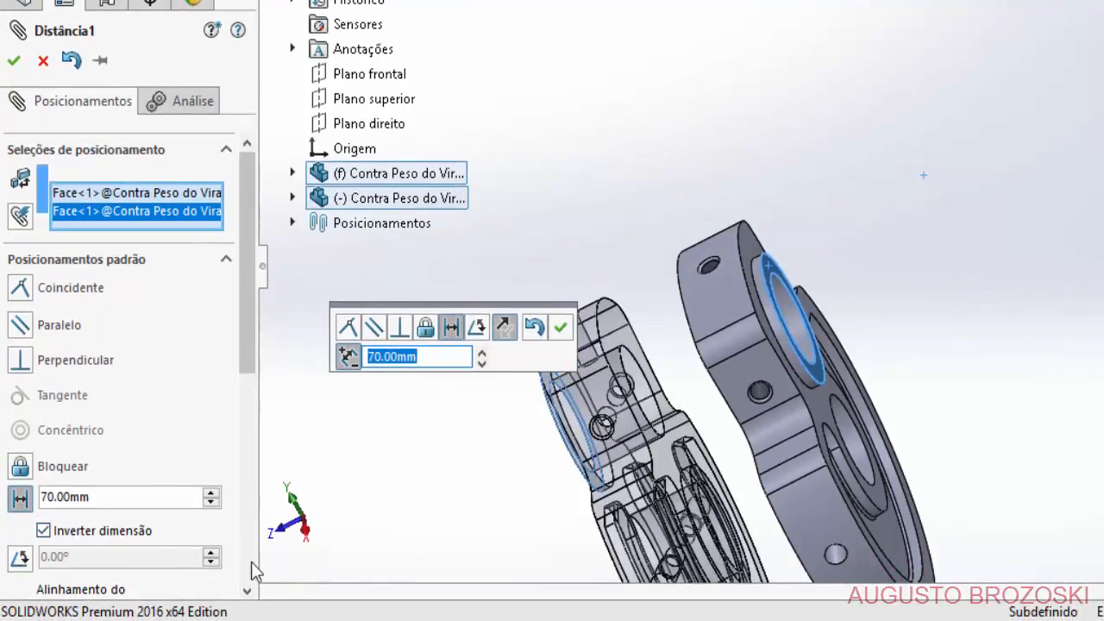
pyautogui.click(250, 593)
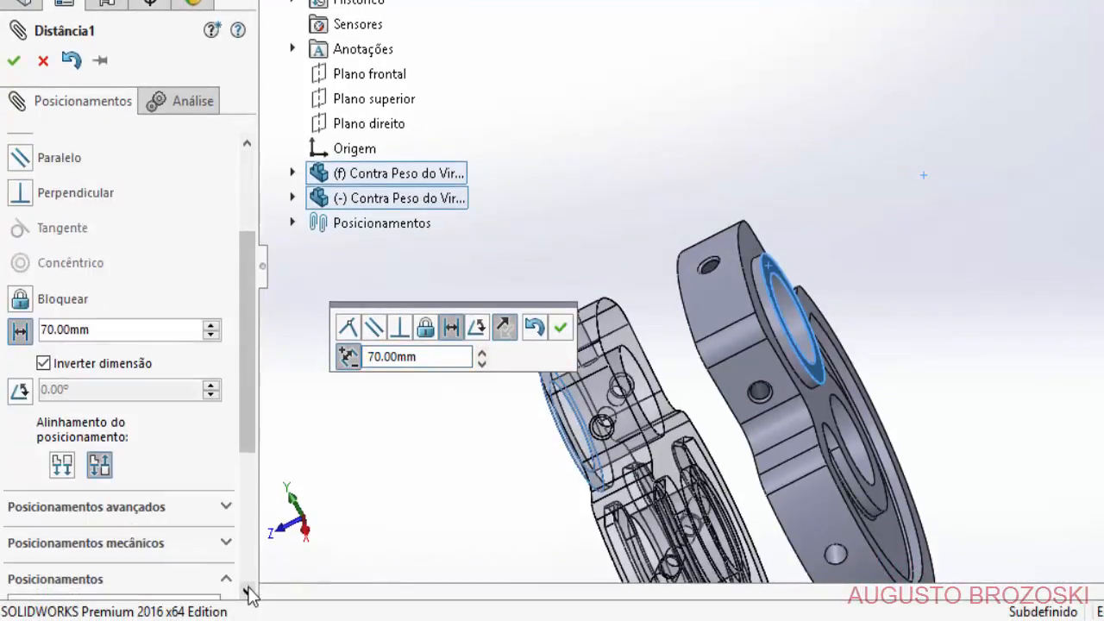
pyautogui.click(63, 473)
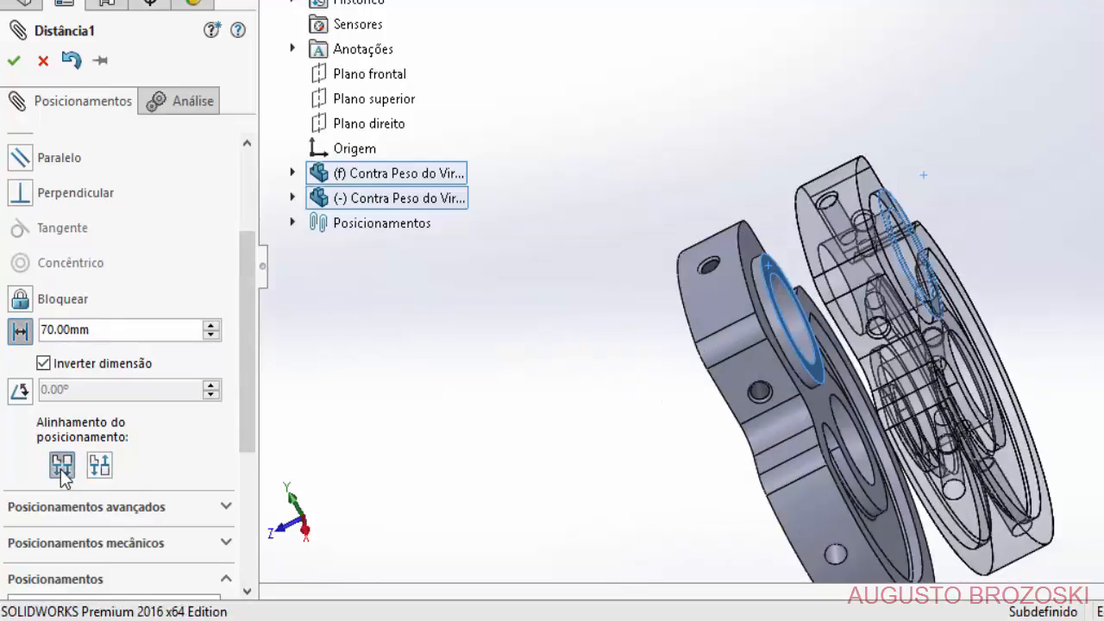
pyautogui.click(43, 364)
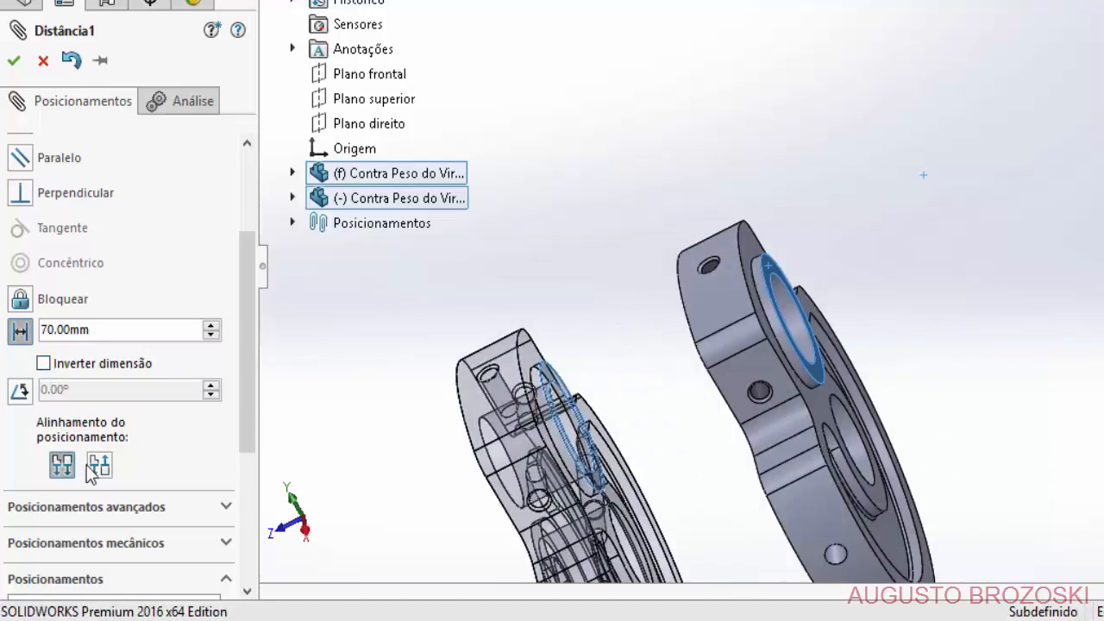
pyautogui.click(100, 466)
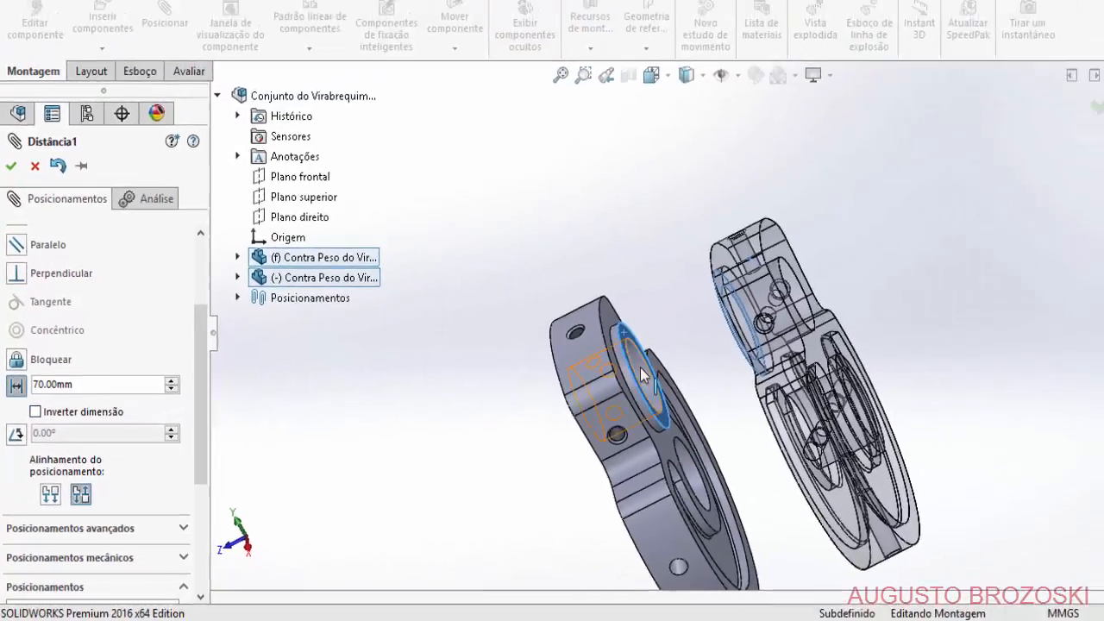
pyautogui.moveTo(781, 311); pyautogui.dragTo(849, 247, button='middle')
pyautogui.moveTo(643, 338); pyautogui.dragTo(617, 332, button='middle')
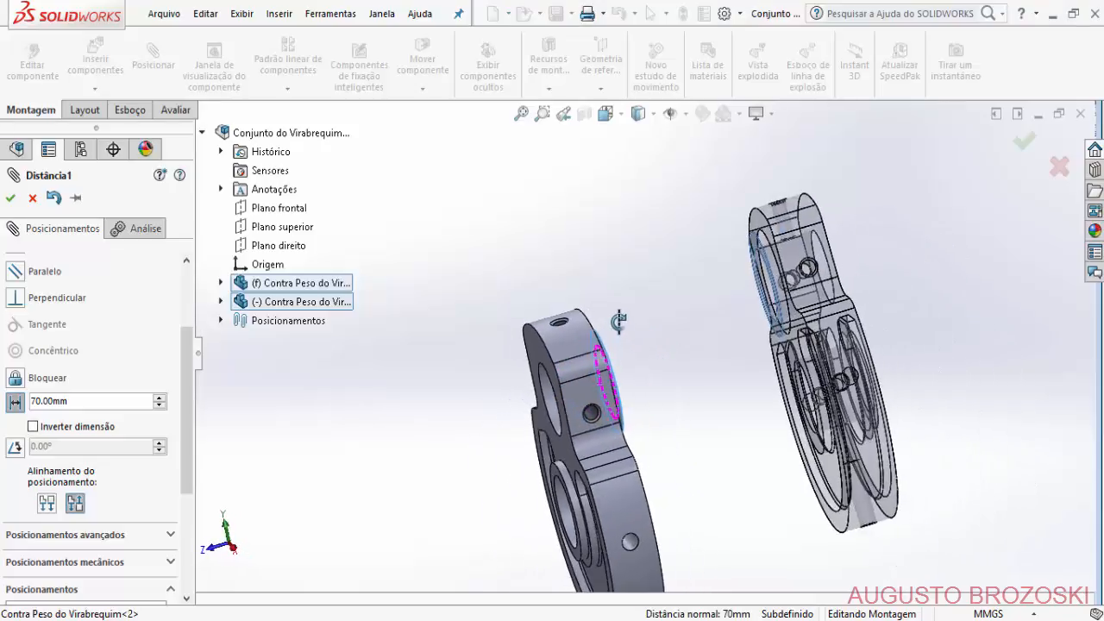
pyautogui.click(621, 117)
pyautogui.click(650, 190)
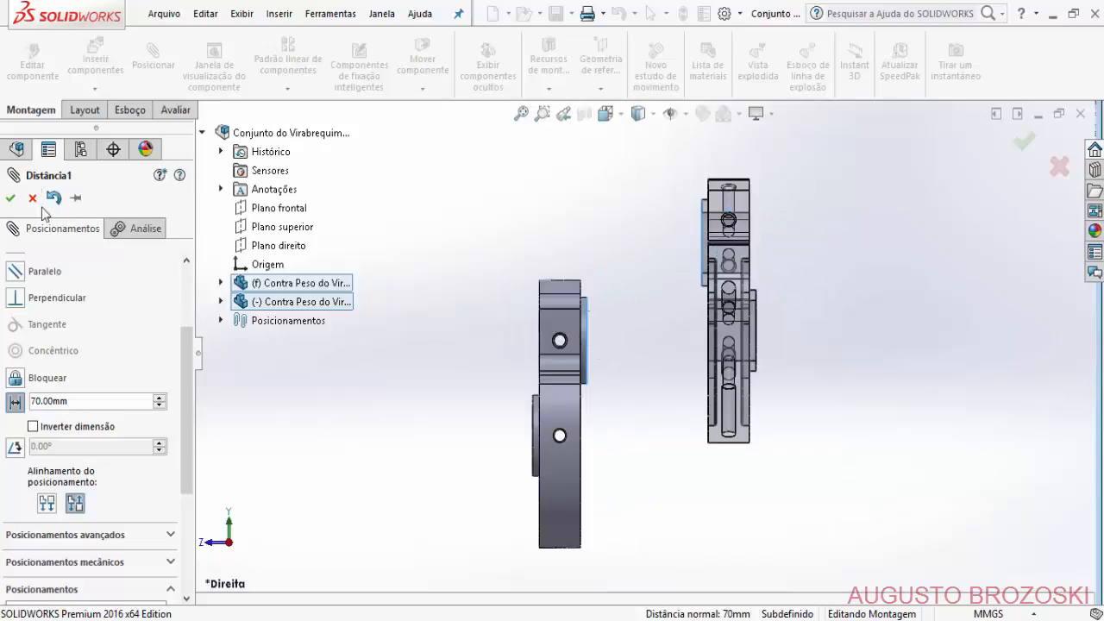
pyautogui.click(10, 198)
pyautogui.press('Escape')
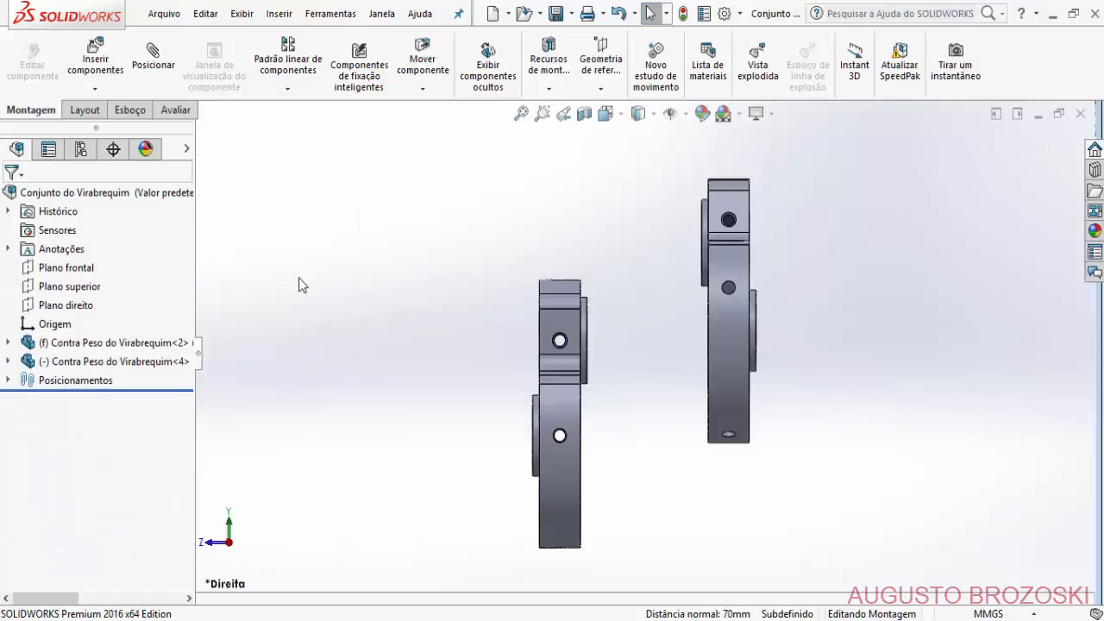
# Add a coincident mate between the second counterweight's Plano superior and the assembly's Plano superior.
pyautogui.hotkey('ctrl', '7')
pyautogui.scroll(-4, 577, 366)
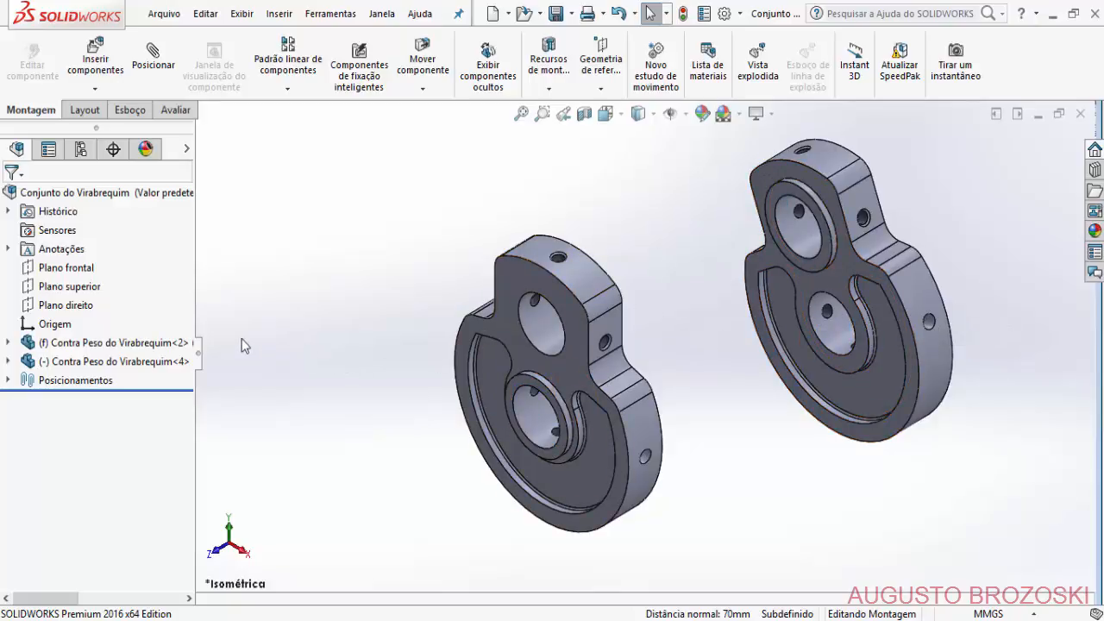
pyautogui.click(153, 53)
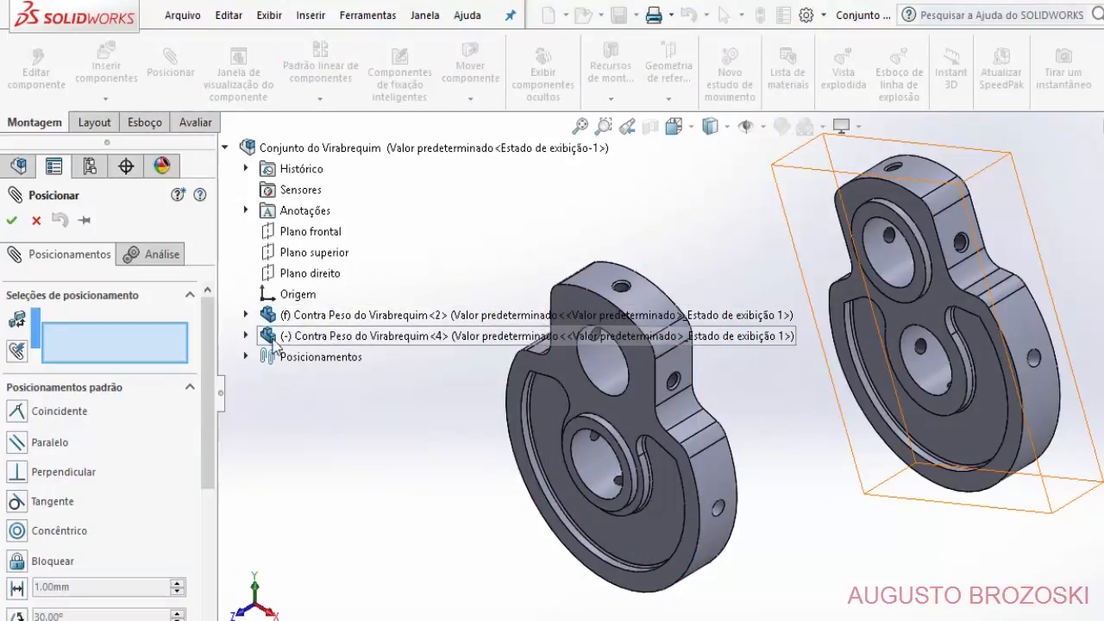
pyautogui.click(247, 337)
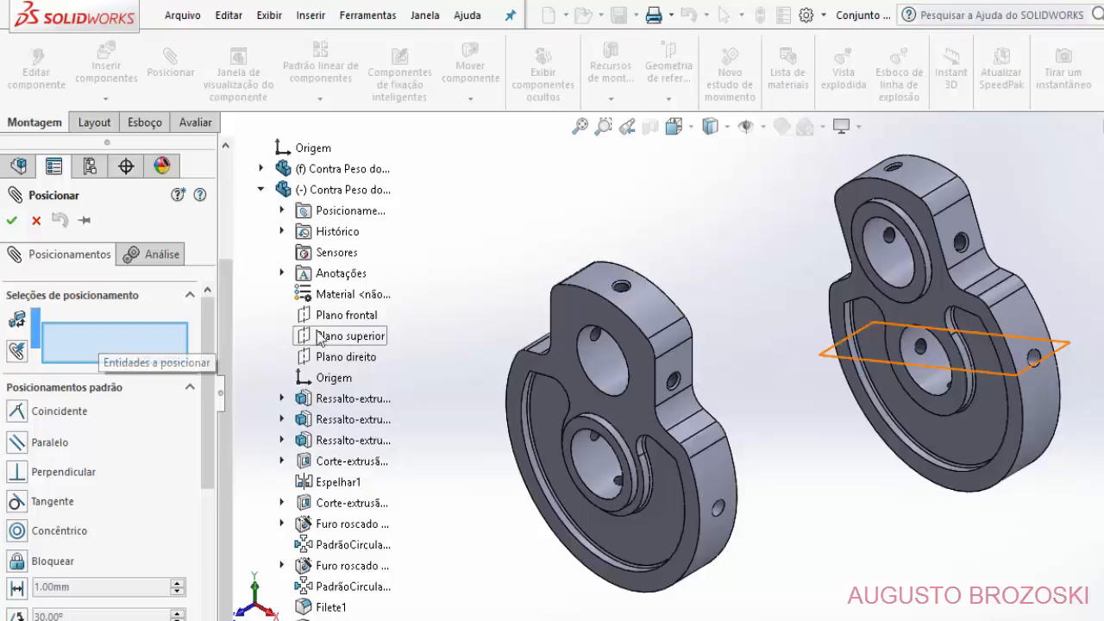
pyautogui.click(343, 337)
pyautogui.scroll(3, 268, 335)
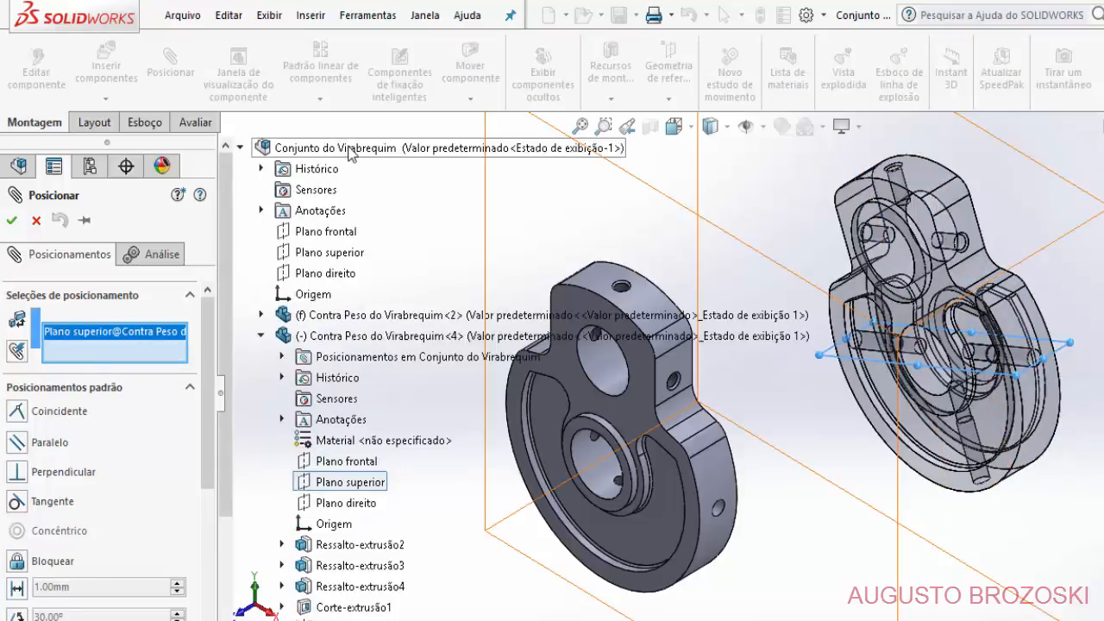
pyautogui.click(322, 257)
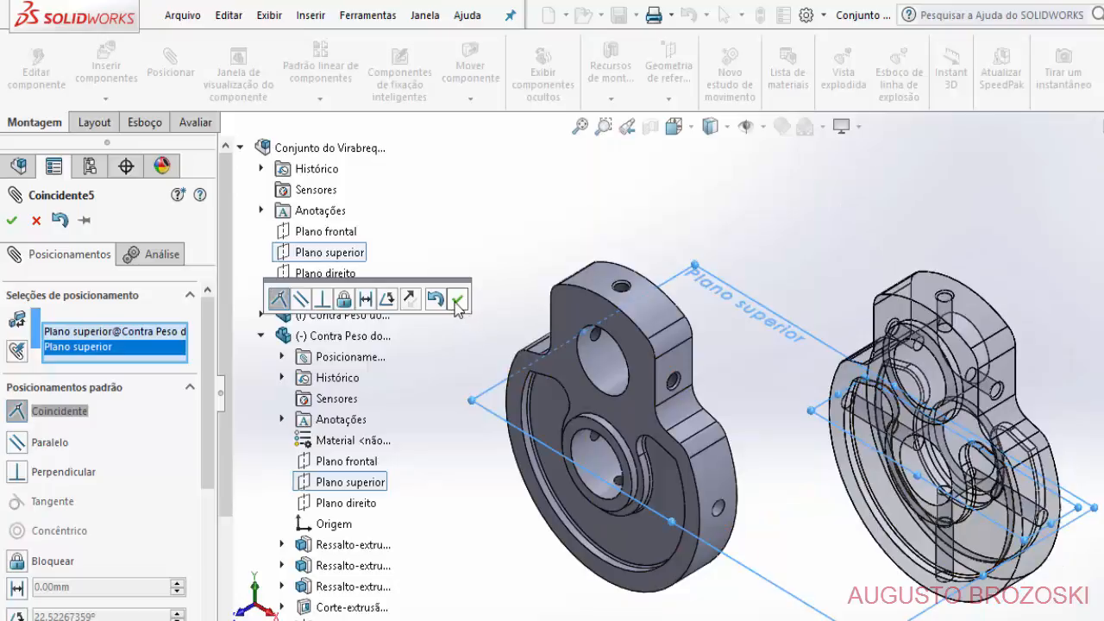
pyautogui.click(456, 302)
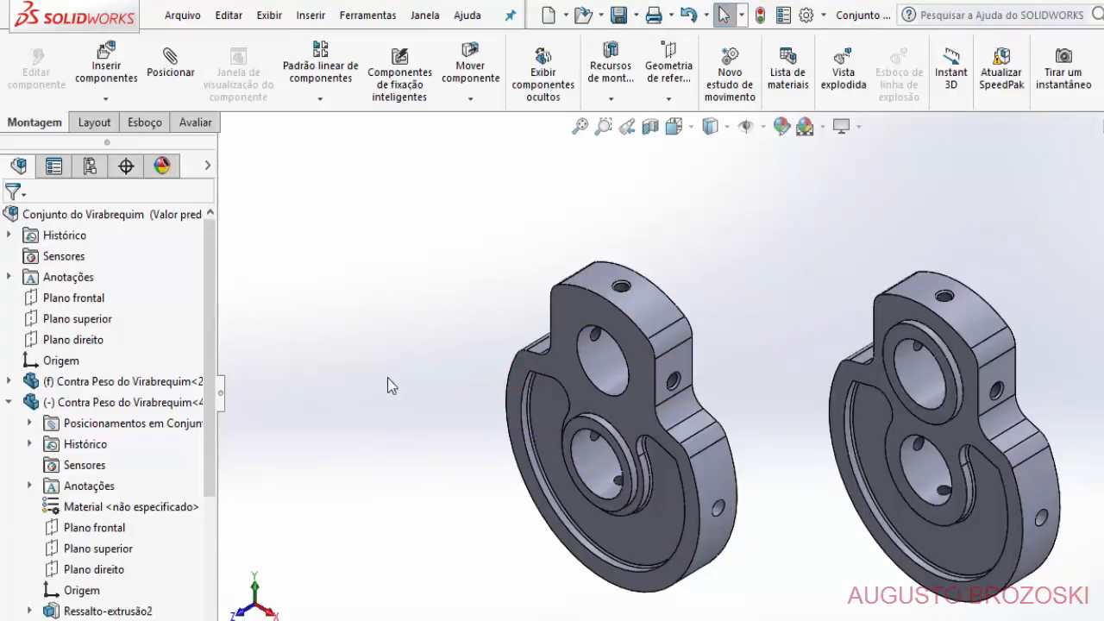
# Add a coincident mate between the second counterweight's Plano direito and the assembly's Plano direito.
pyautogui.click(172, 69)
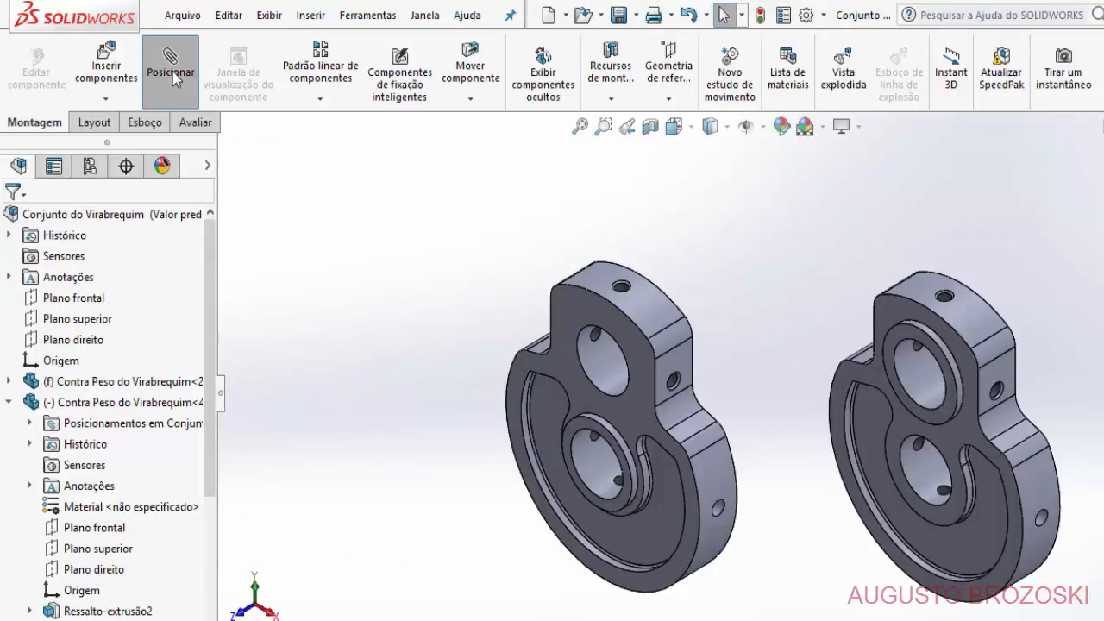
pyautogui.scroll(-3, 328, 440)
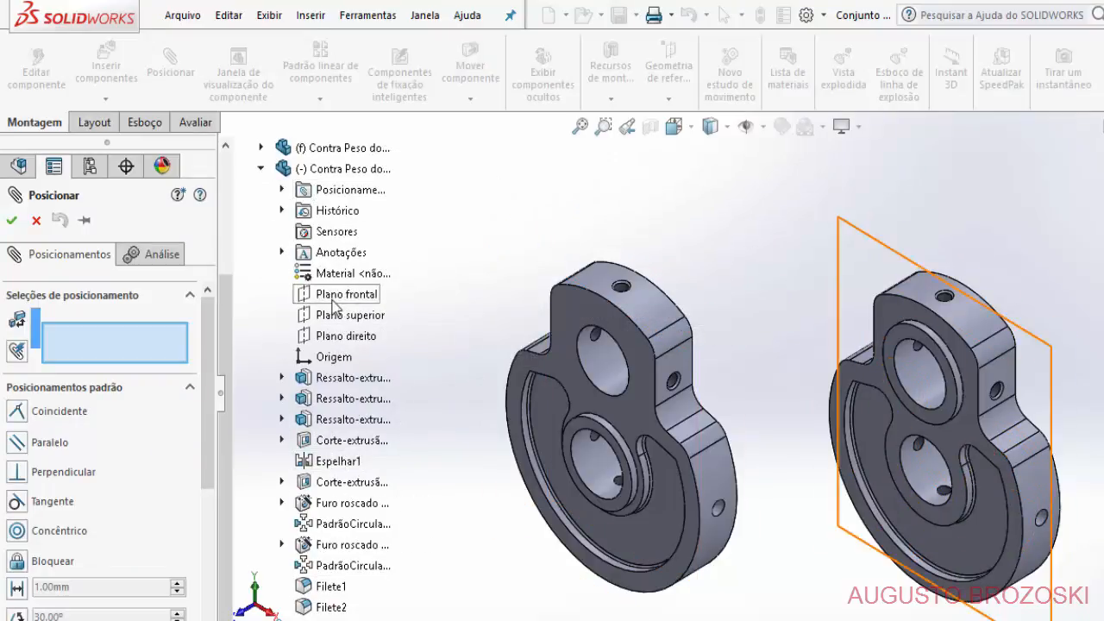
pyautogui.click(345, 337)
pyautogui.scroll(3, 276, 345)
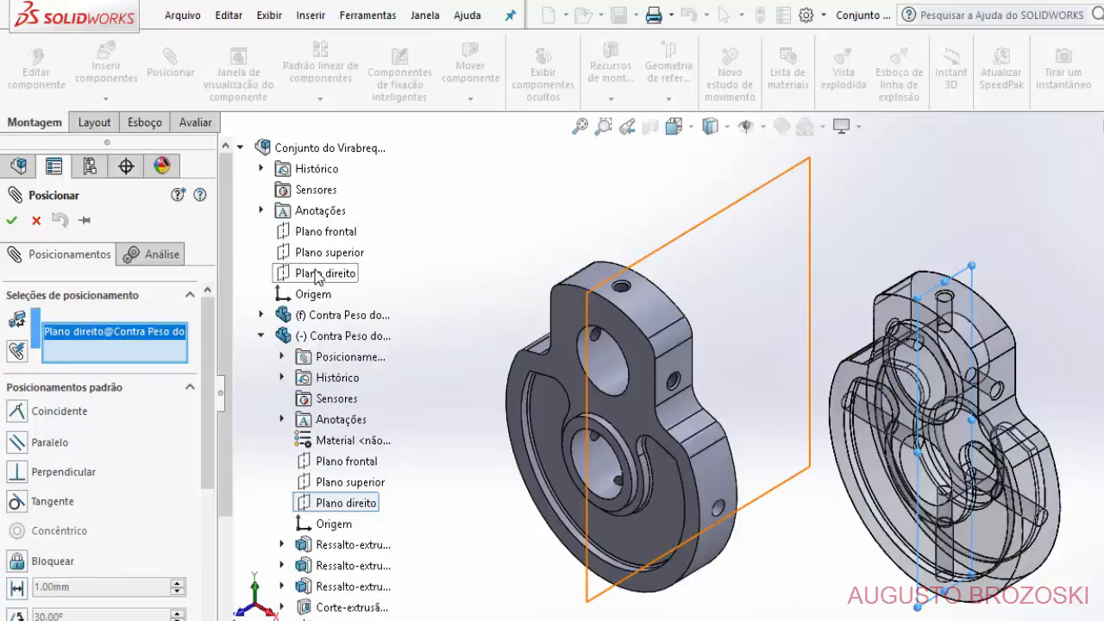
pyautogui.click(261, 316)
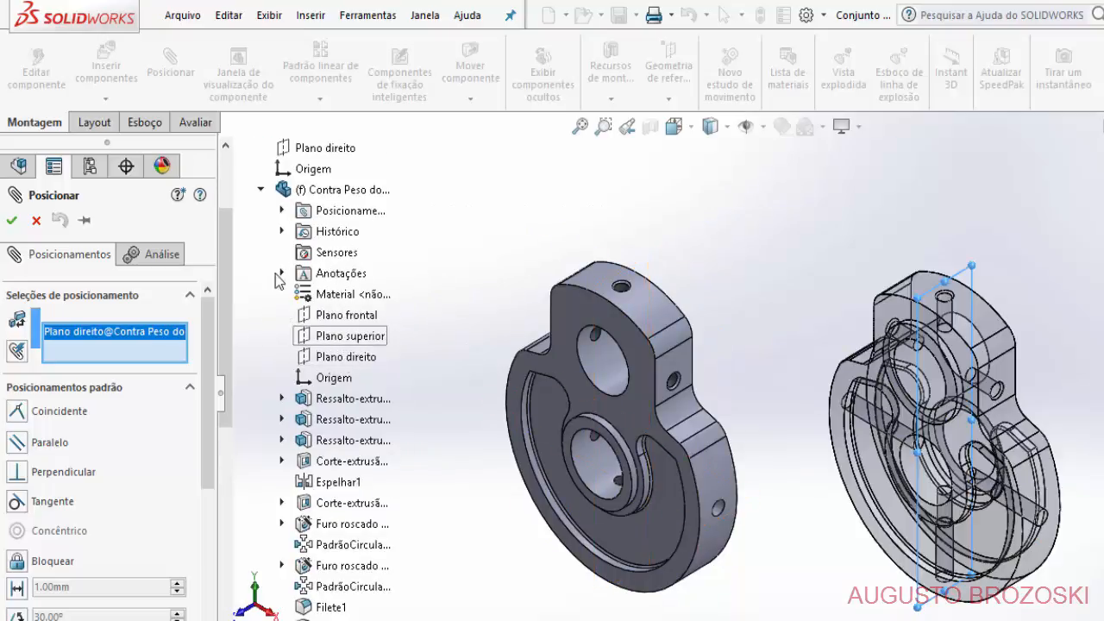
pyautogui.scroll(2, 271, 282)
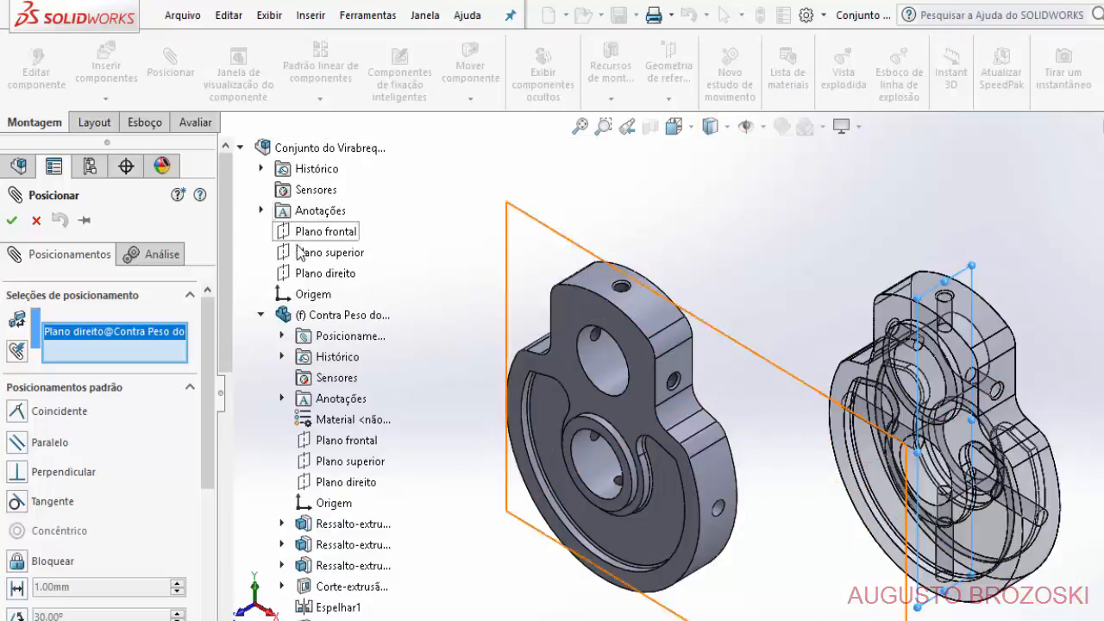
pyautogui.click(307, 275)
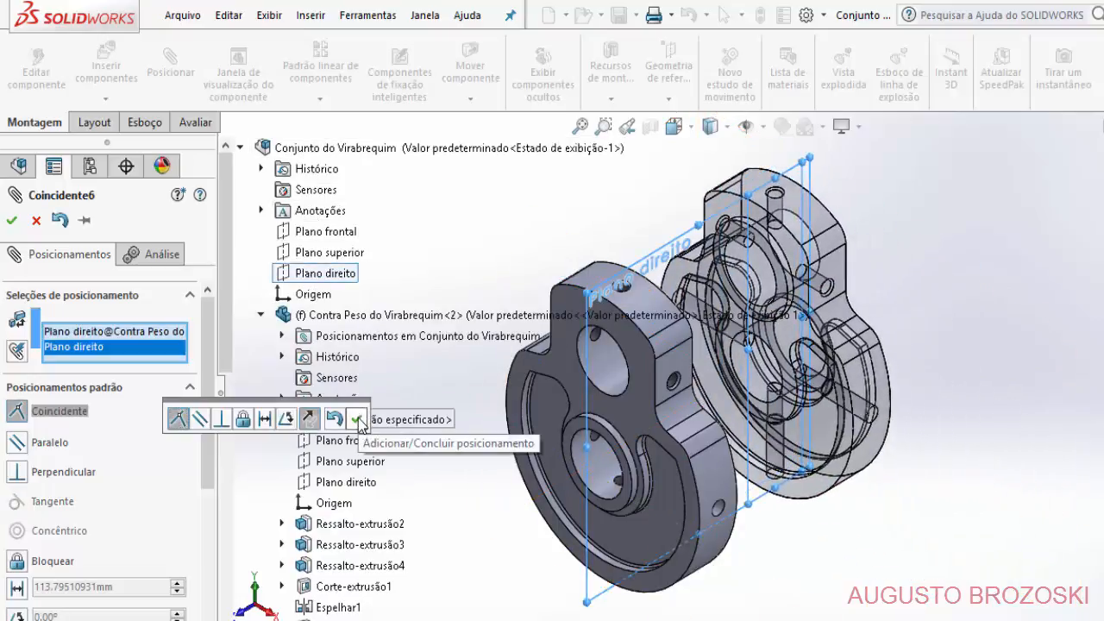
pyautogui.click(359, 420)
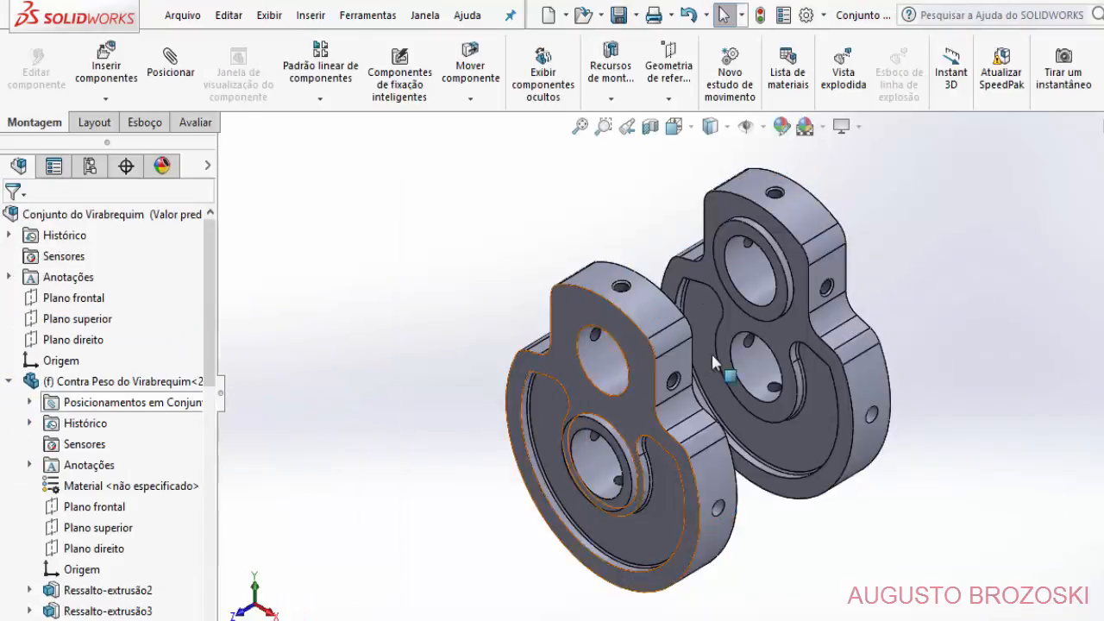
pyautogui.click(757, 240)
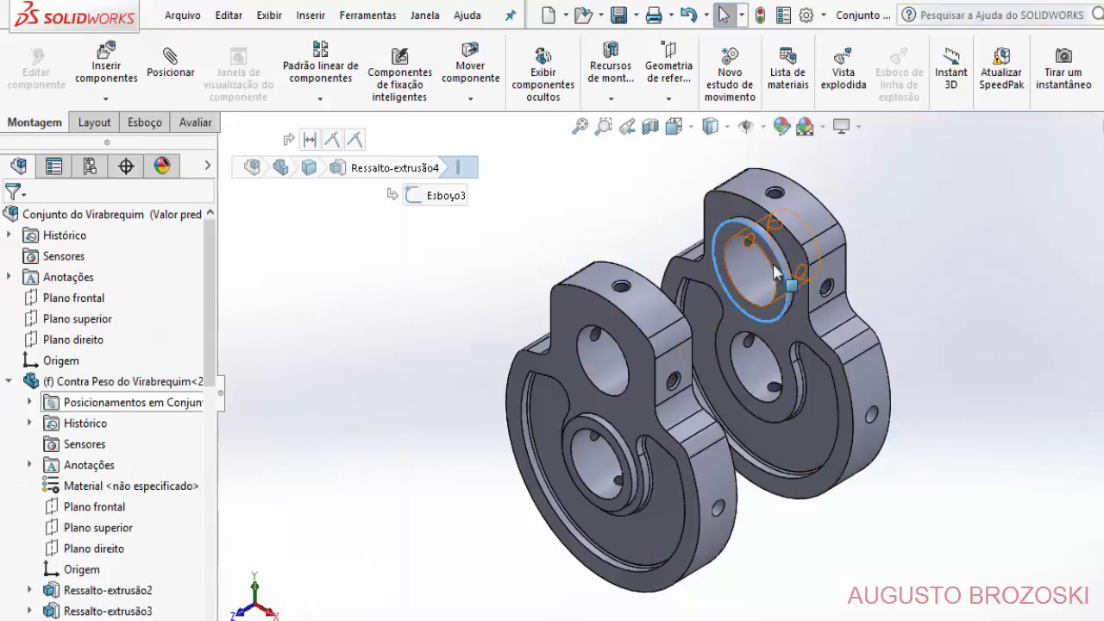
pyautogui.click(645, 295)
pyautogui.click(459, 294)
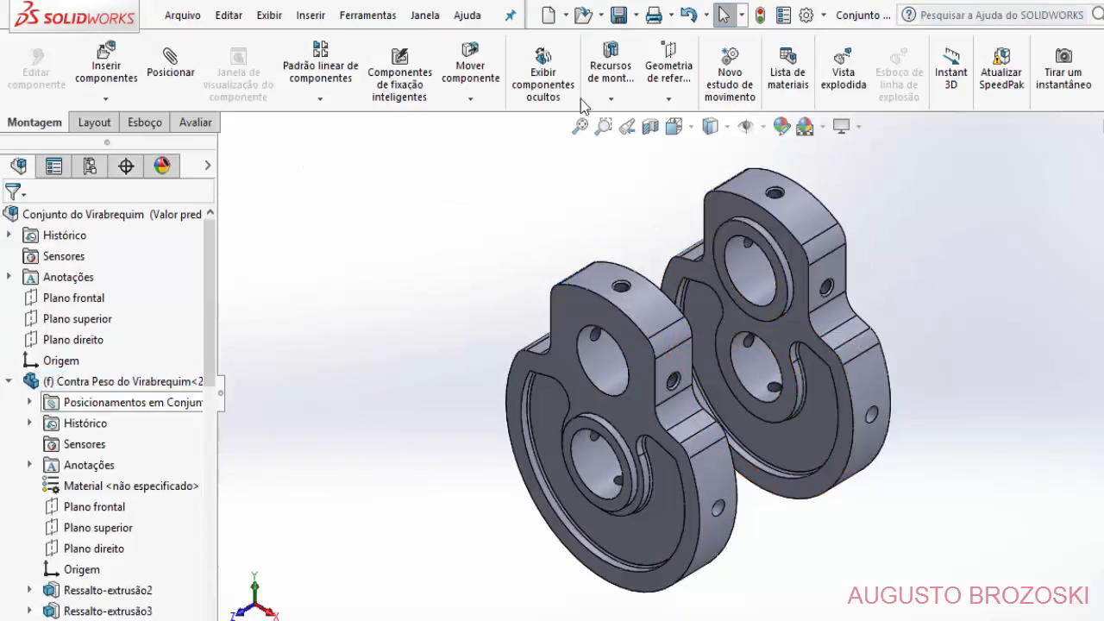
pyautogui.click(607, 278)
pyautogui.press('Escape')
# Insert the Pino do Virabrequim part and place it in free space beside the counterweights.
pyautogui.click(106, 65)
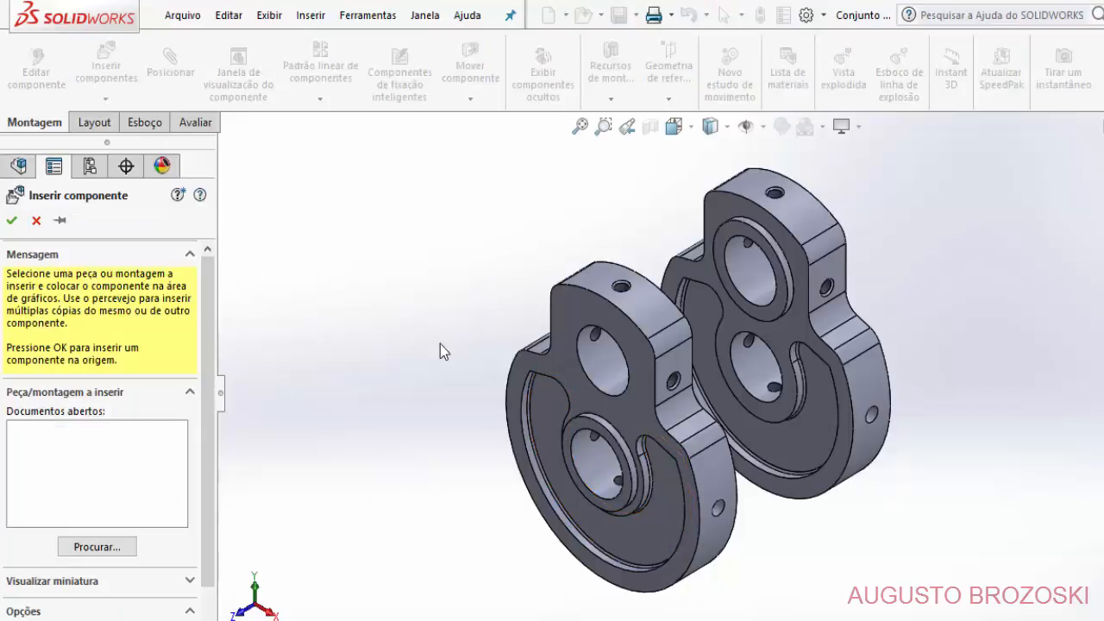
pyautogui.click(95, 547)
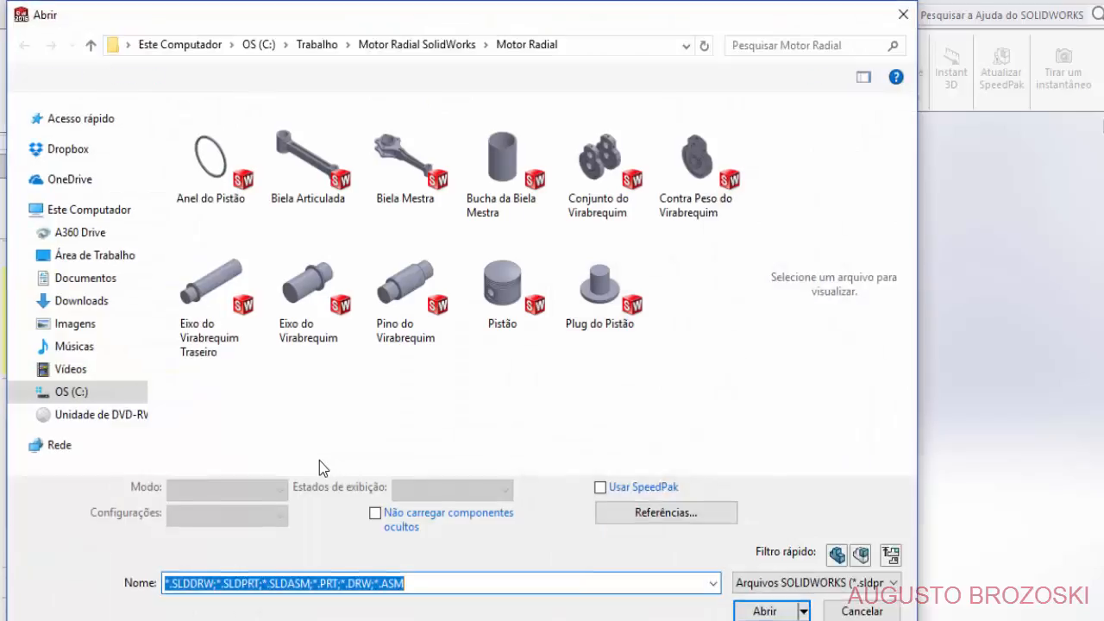
pyautogui.click(417, 299)
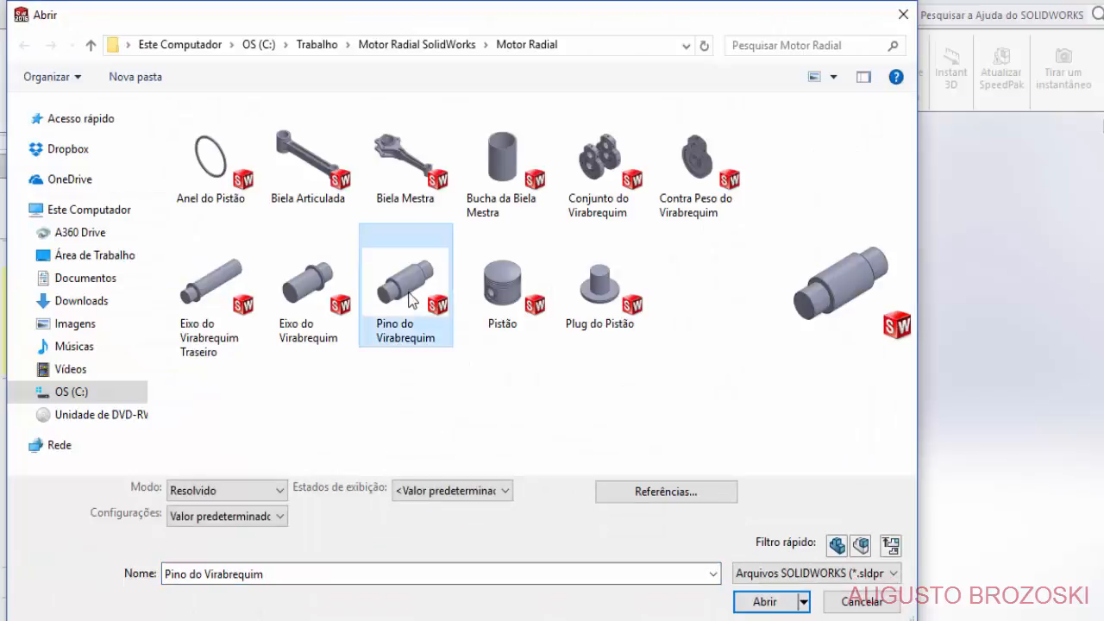
pyautogui.click(760, 602)
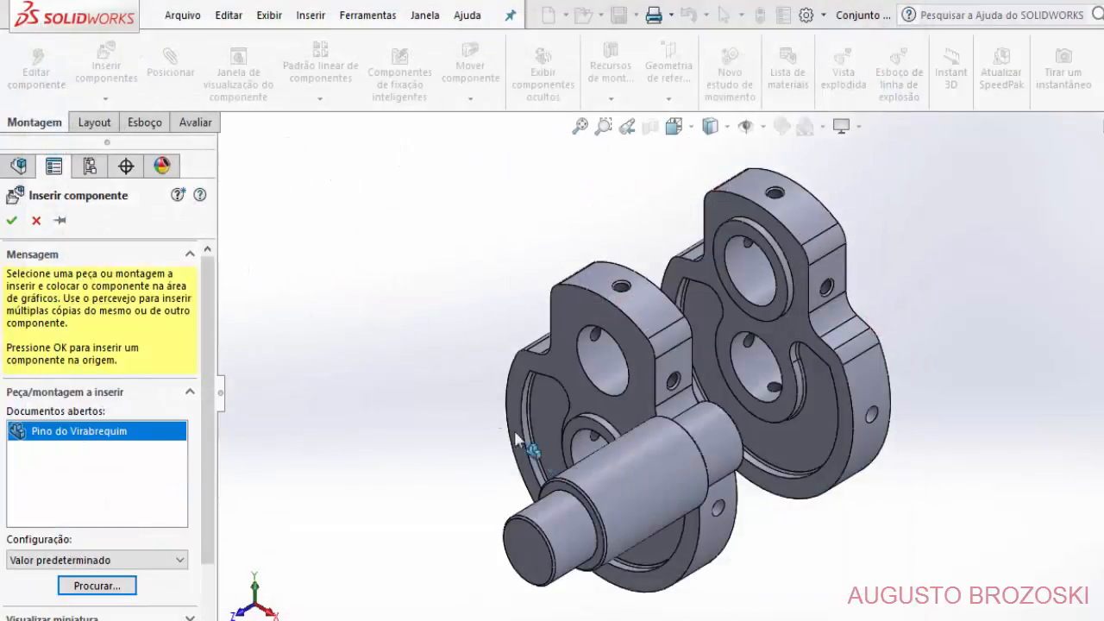
pyautogui.click(447, 238)
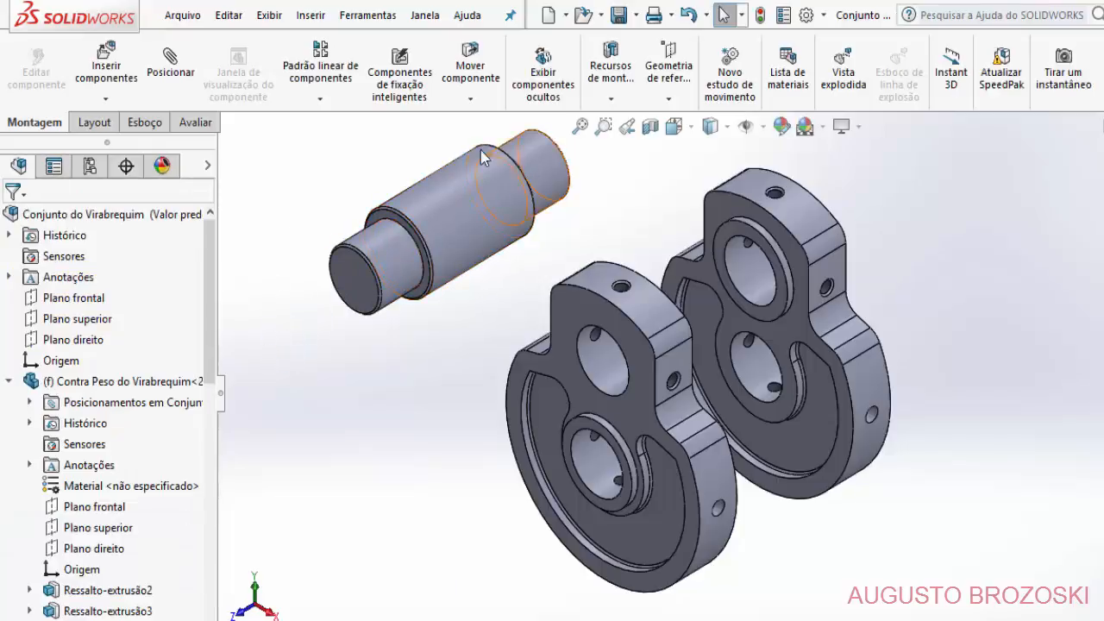
# Add a coincident mate between the pin's annular shoulder face and the fixed counterweight's raised ring face around the upper hole.
pyautogui.scroll(-5, 362, 225)
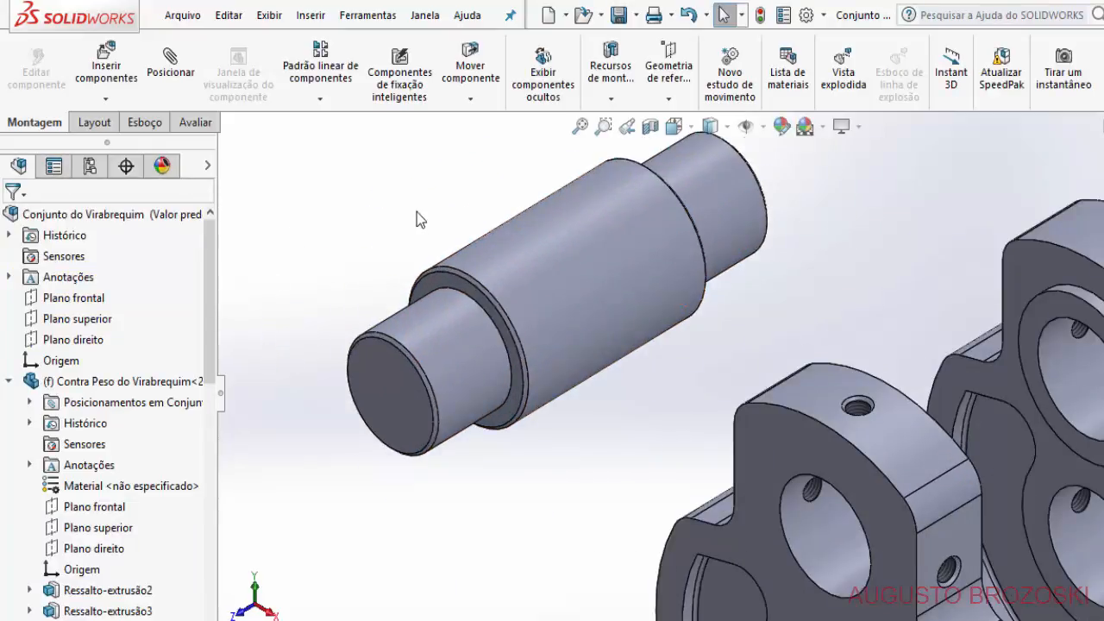
pyautogui.click(177, 73)
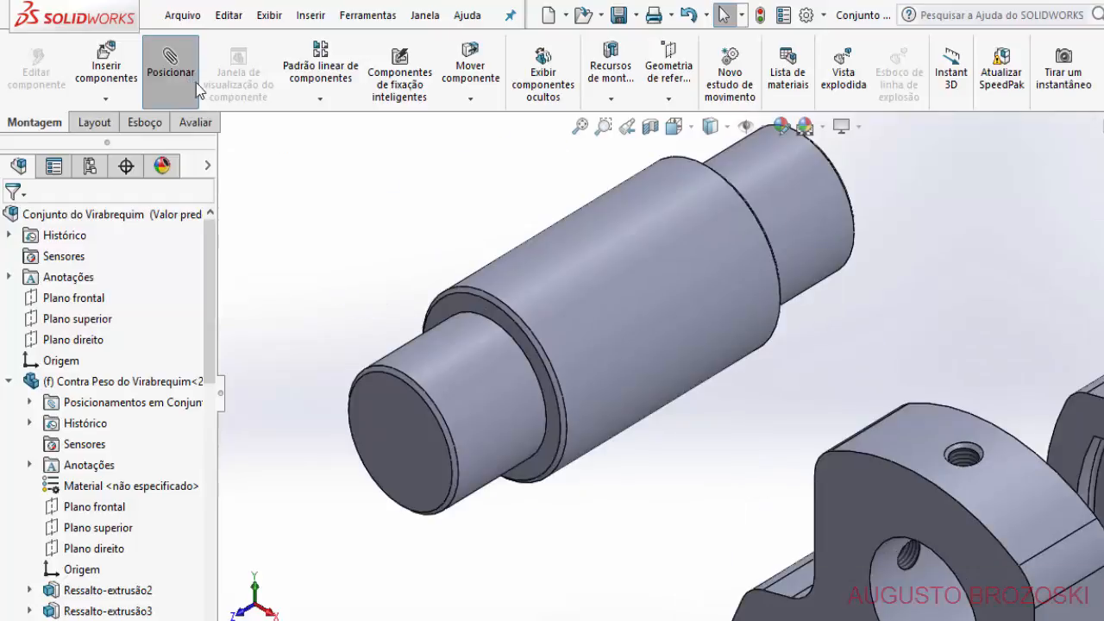
pyautogui.scroll(-2, 444, 317)
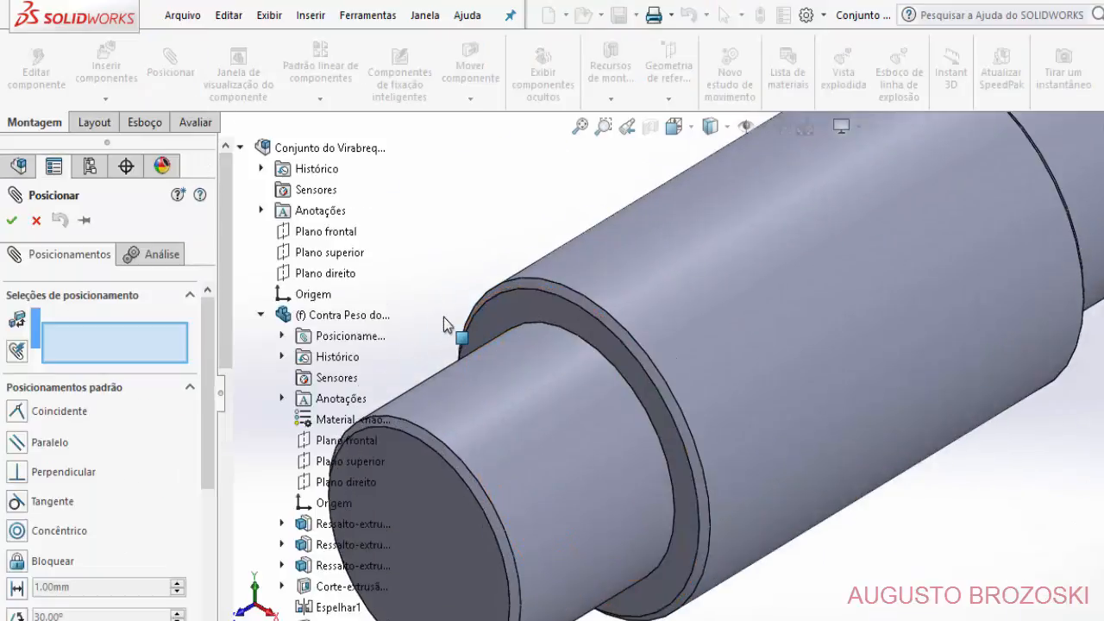
pyautogui.click(506, 309)
pyautogui.scroll(5, 487, 310)
pyautogui.scroll(3, 717, 389)
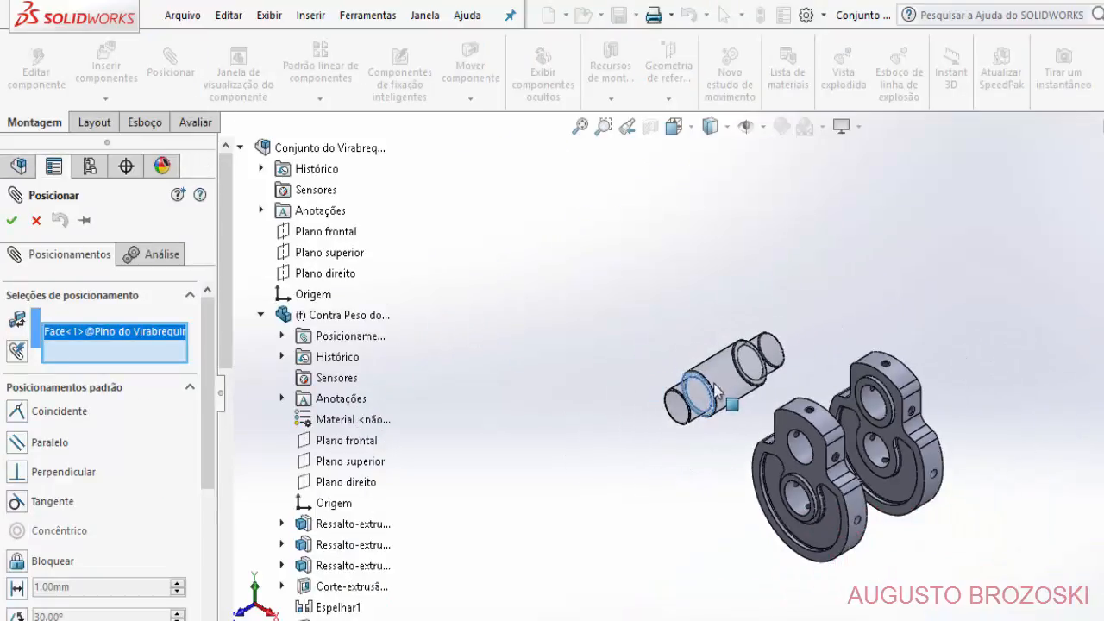
pyautogui.moveTo(797, 414); pyautogui.dragTo(749, 447, button='middle')
pyautogui.scroll(-6, 802, 438)
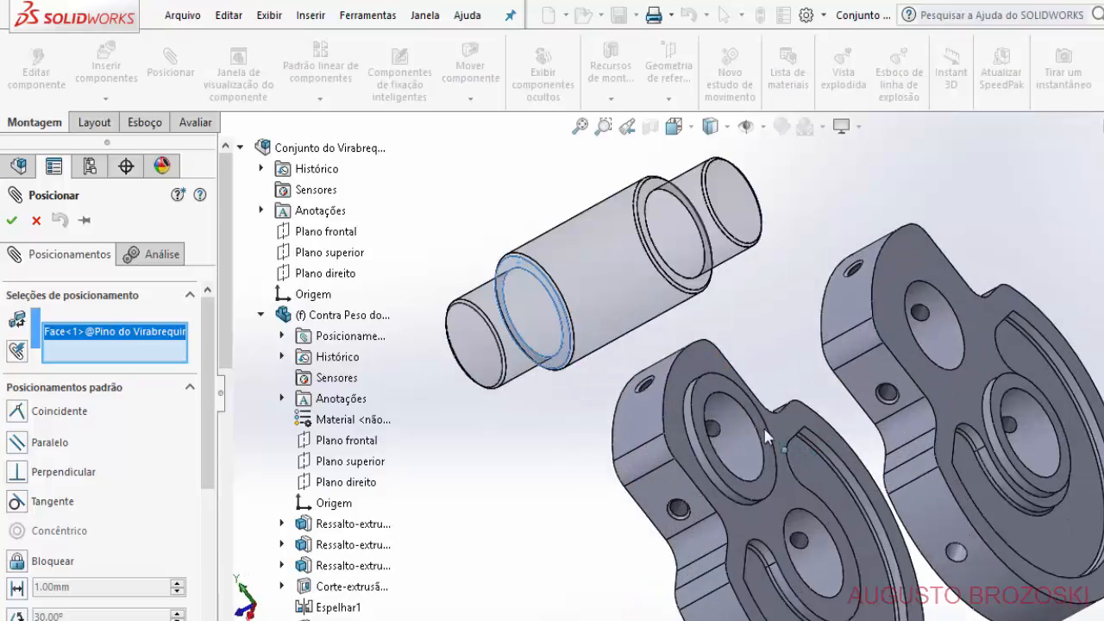
pyautogui.click(660, 351)
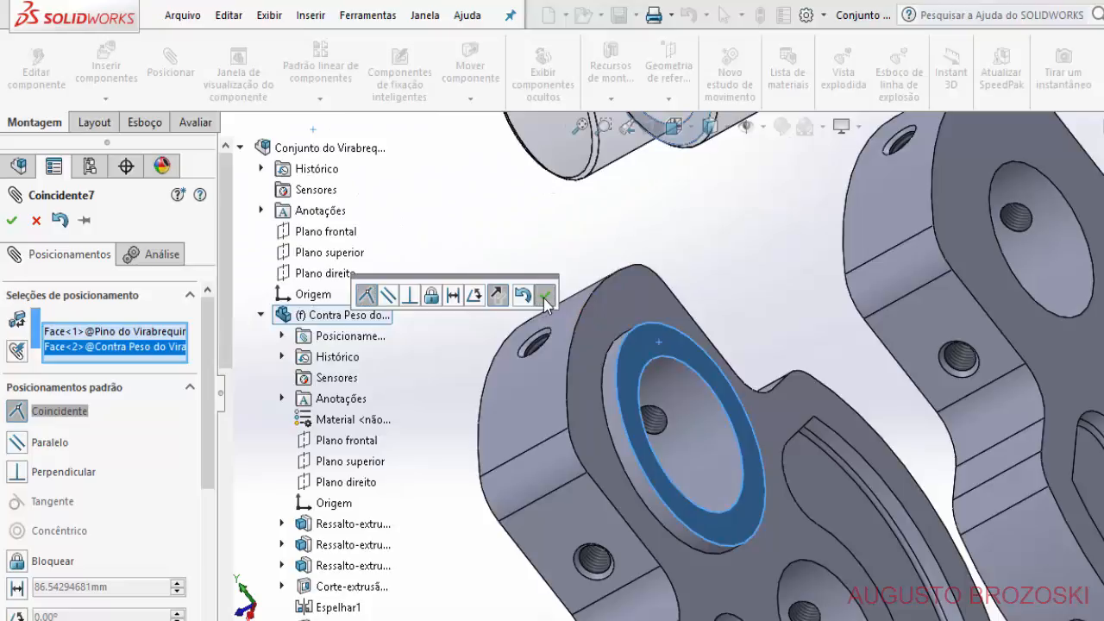
pyautogui.click(546, 297)
# Add a concentric mate between the pin's smaller end cylinder and the fixed counterweight's upper hole.
pyautogui.scroll(5, 522, 446)
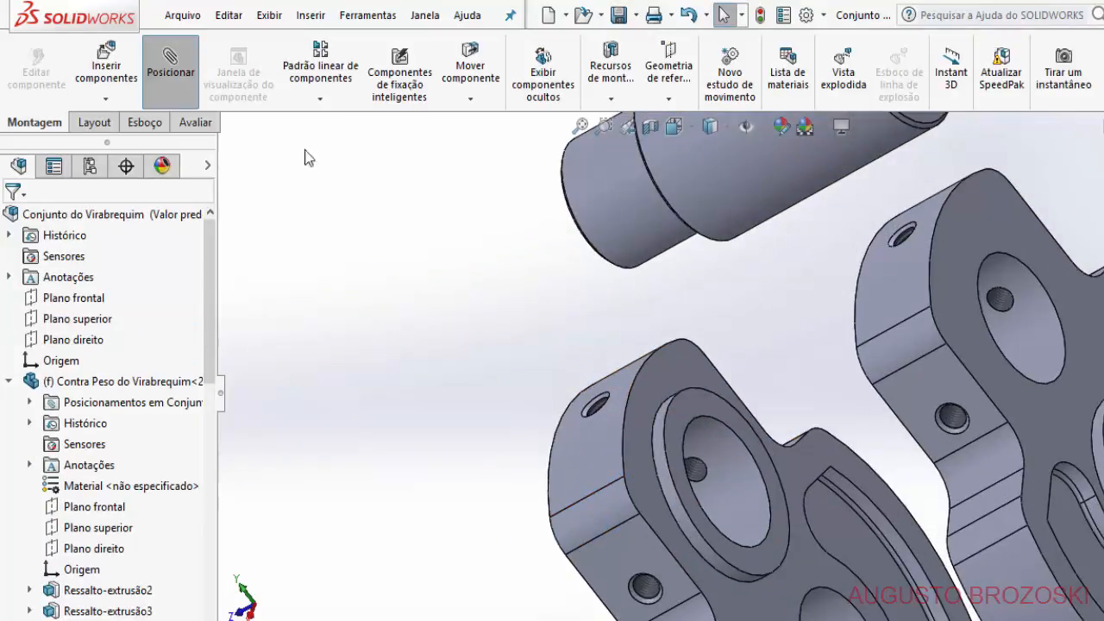
pyautogui.click(610, 191)
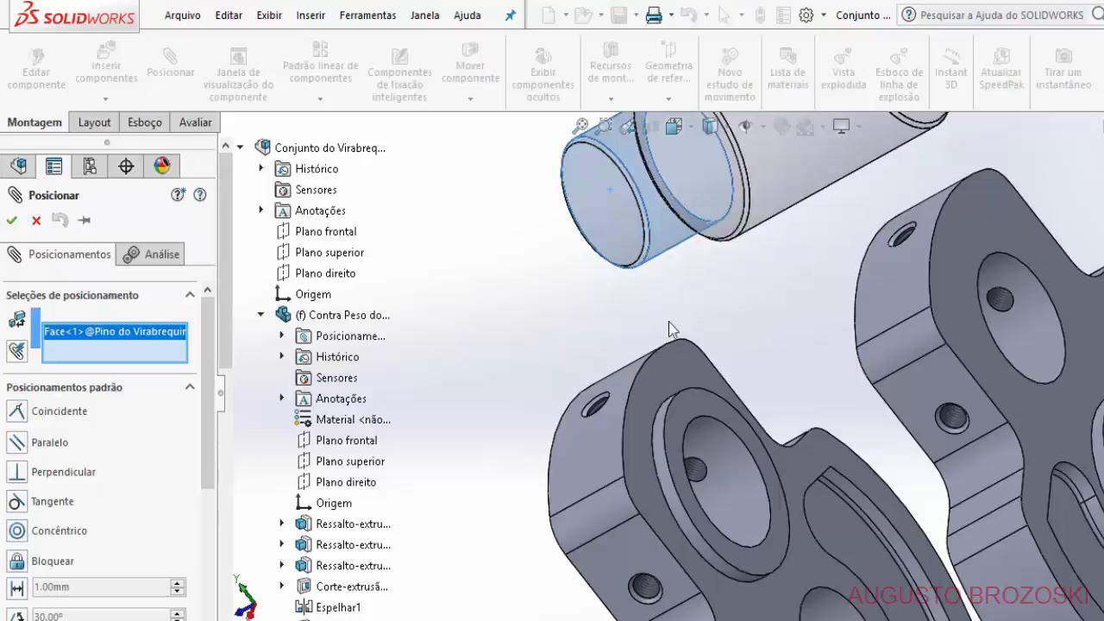
pyautogui.click(723, 445)
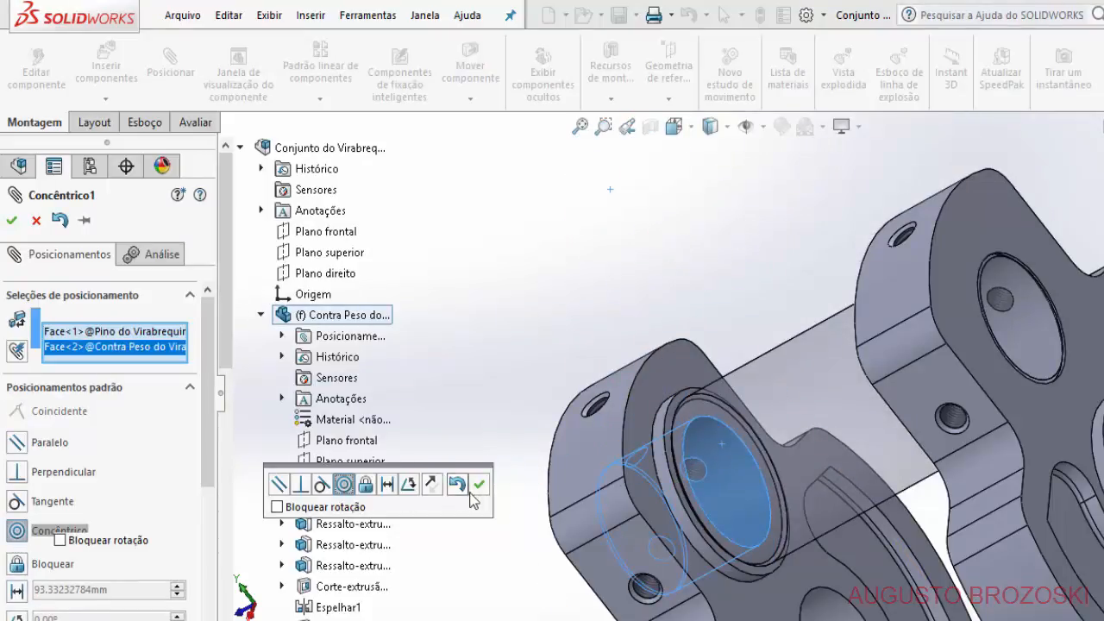
pyautogui.click(480, 489)
pyautogui.press('Escape')
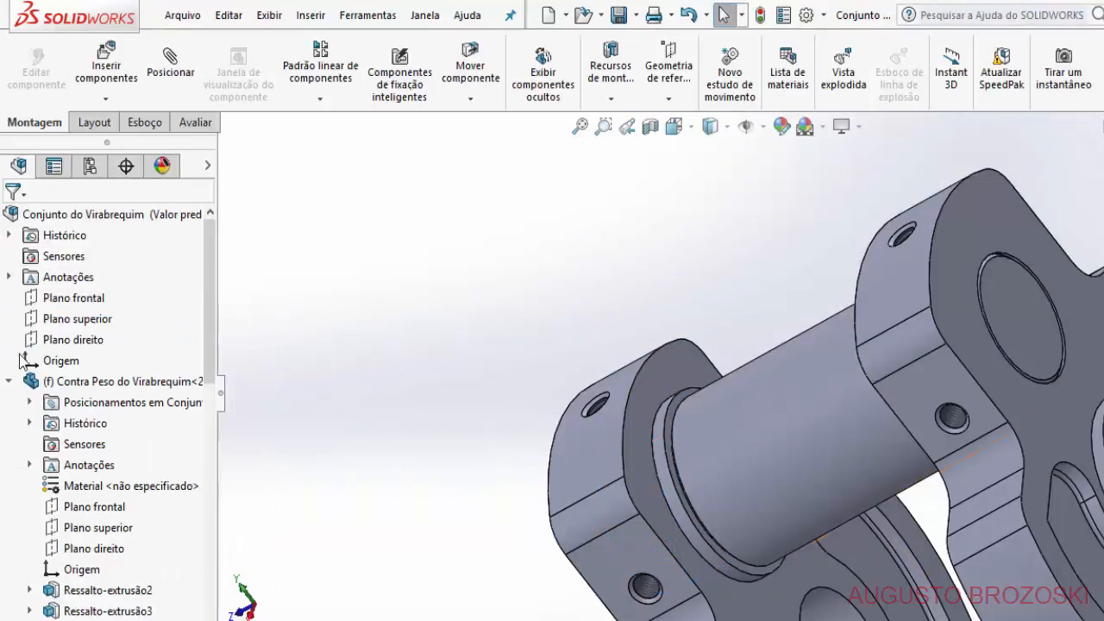
# Collapse the first counterweight in the tree, restore the isometric view, and save the assembly.
pyautogui.click(8, 382)
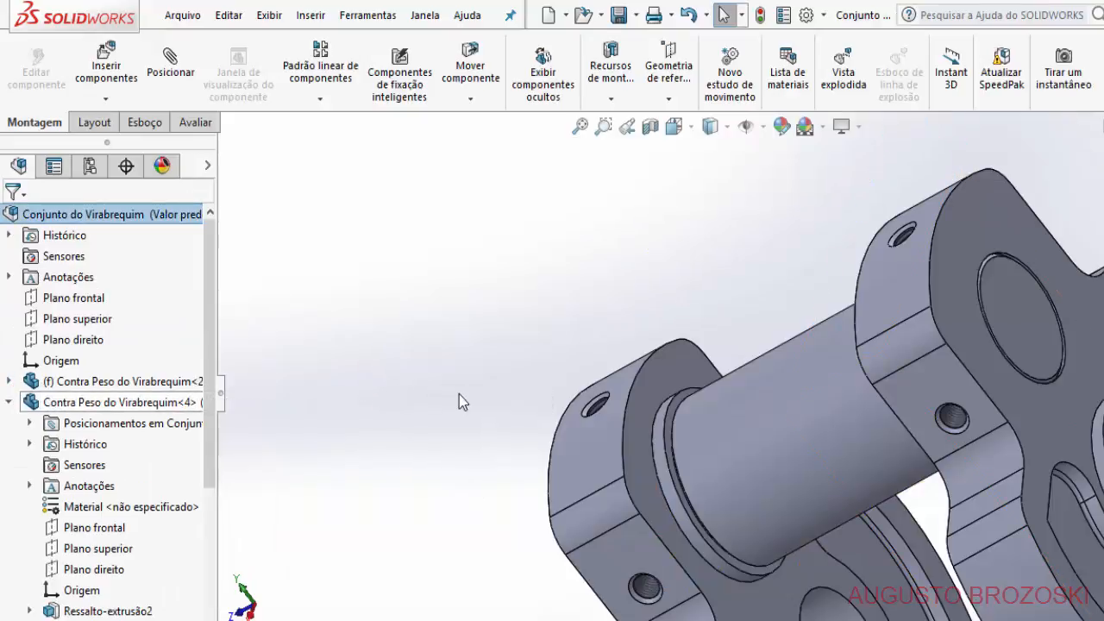
pyautogui.hotkey('ctrl', '7')
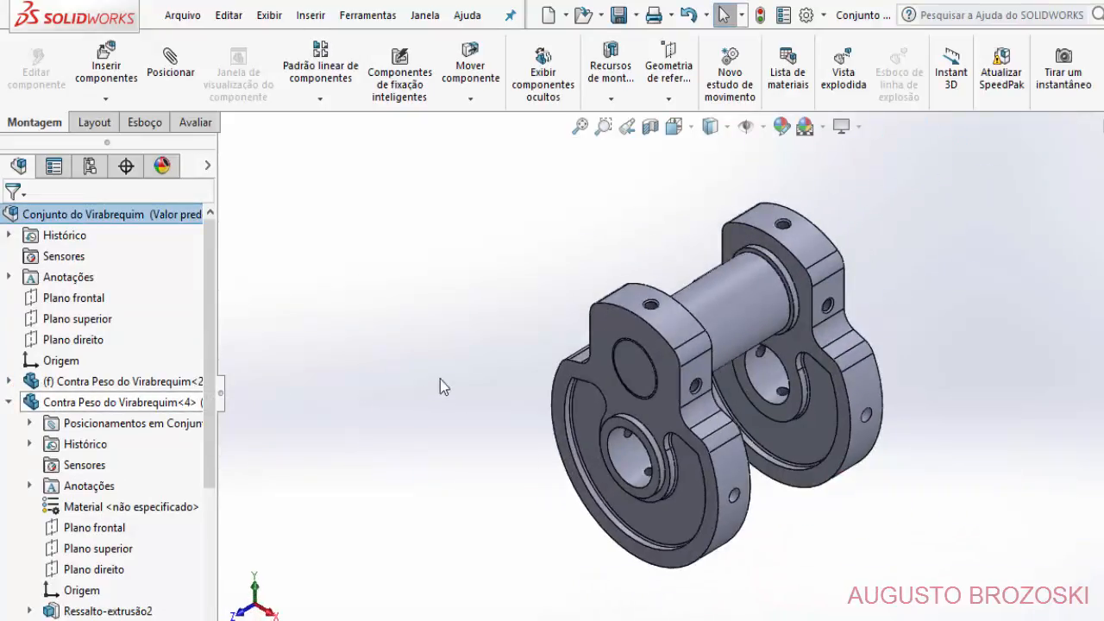
pyautogui.click(619, 14)
# Insert the Eixo do Virabrequim part and place it in free space in front of the front counterweight.
pyautogui.click(106, 71)
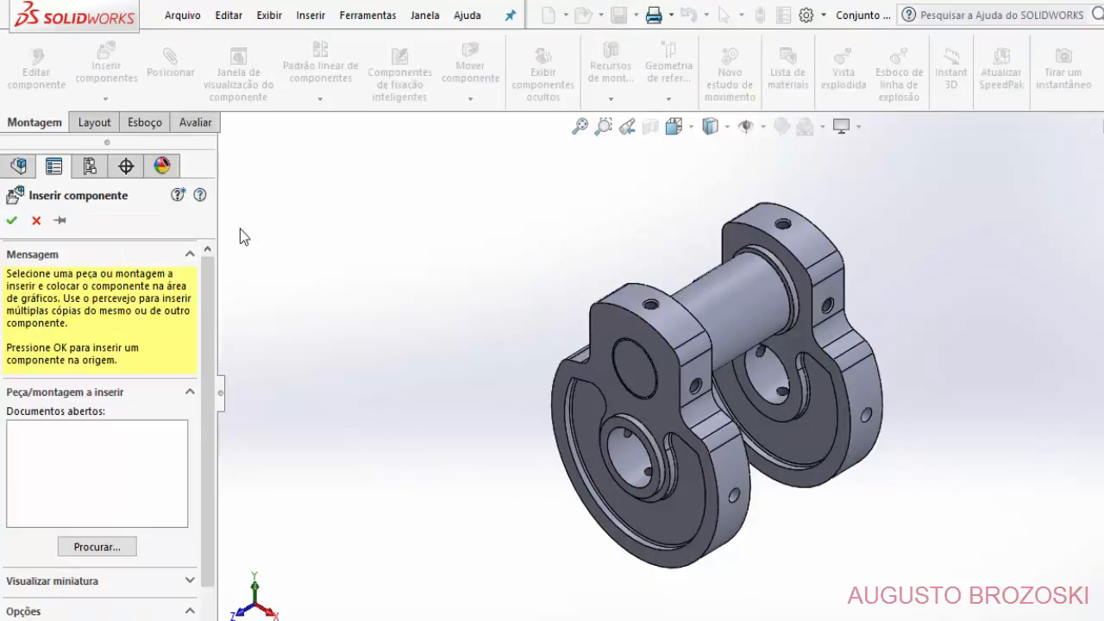
pyautogui.click(112, 548)
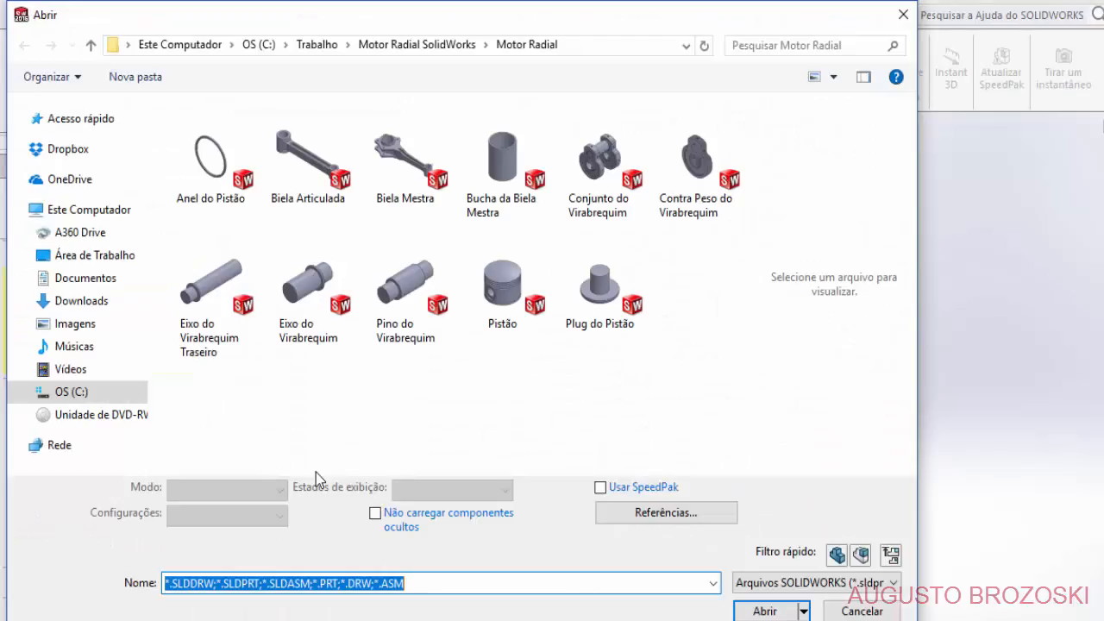
pyautogui.click(316, 297)
pyautogui.click(765, 608)
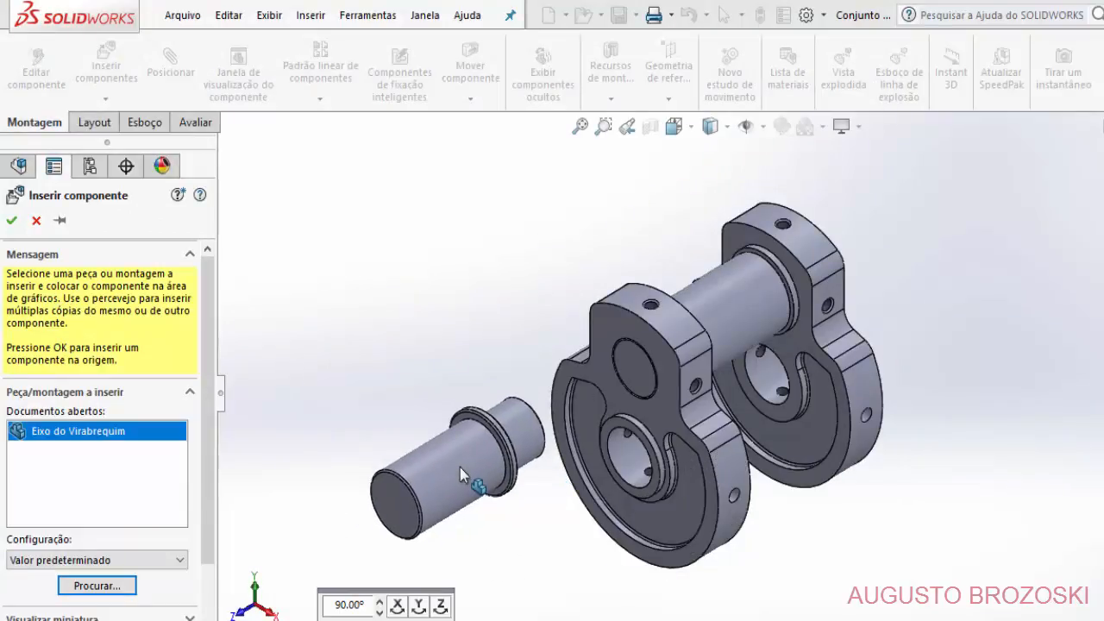
pyautogui.click(460, 474)
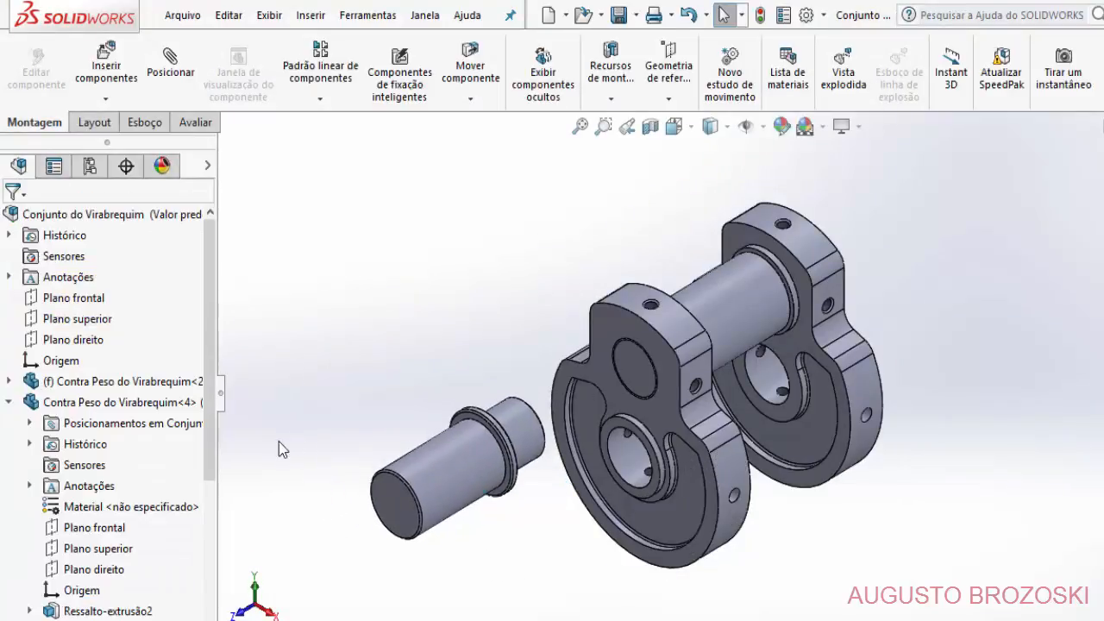
# Add a coincident mate between the shaft collar's face toward the counterweight and the raised ring face around the fixed counterweight's lower hole.
pyautogui.click(174, 73)
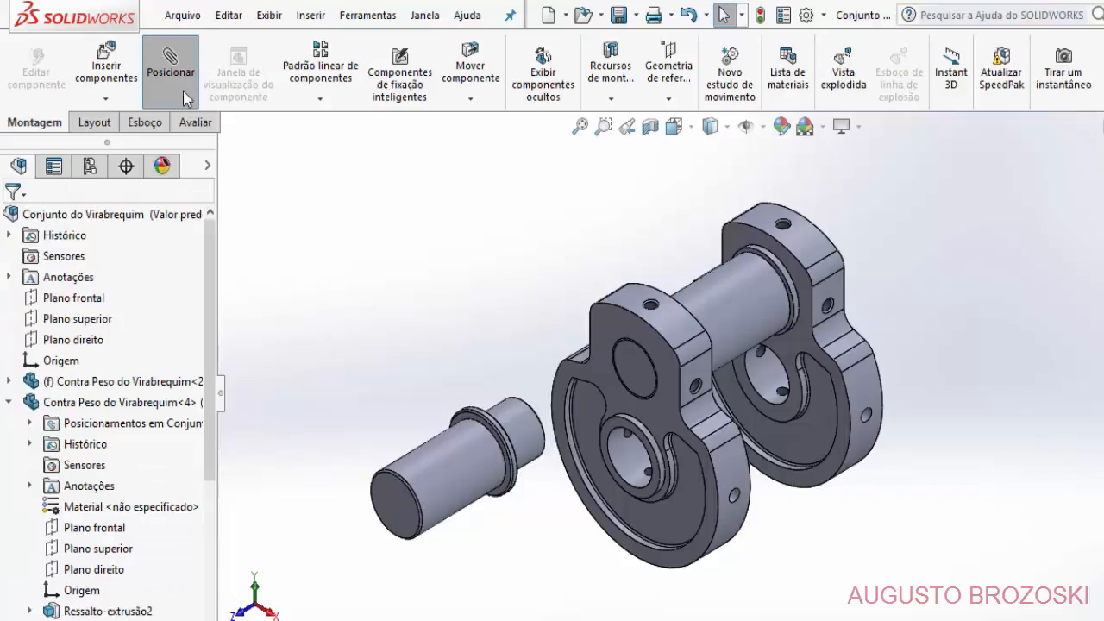
pyautogui.moveTo(469, 397); pyautogui.dragTo(443, 422, button='middle')
pyautogui.scroll(-6, 537, 413)
pyautogui.scroll(-5, 625, 382)
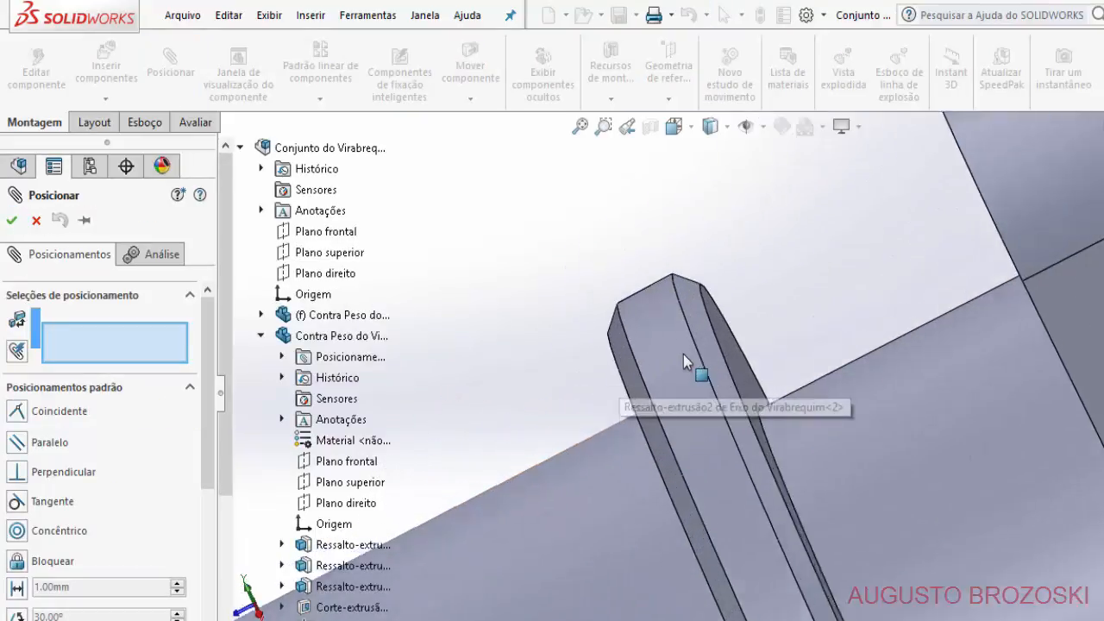
pyautogui.click(739, 363)
pyautogui.scroll(8, 702, 370)
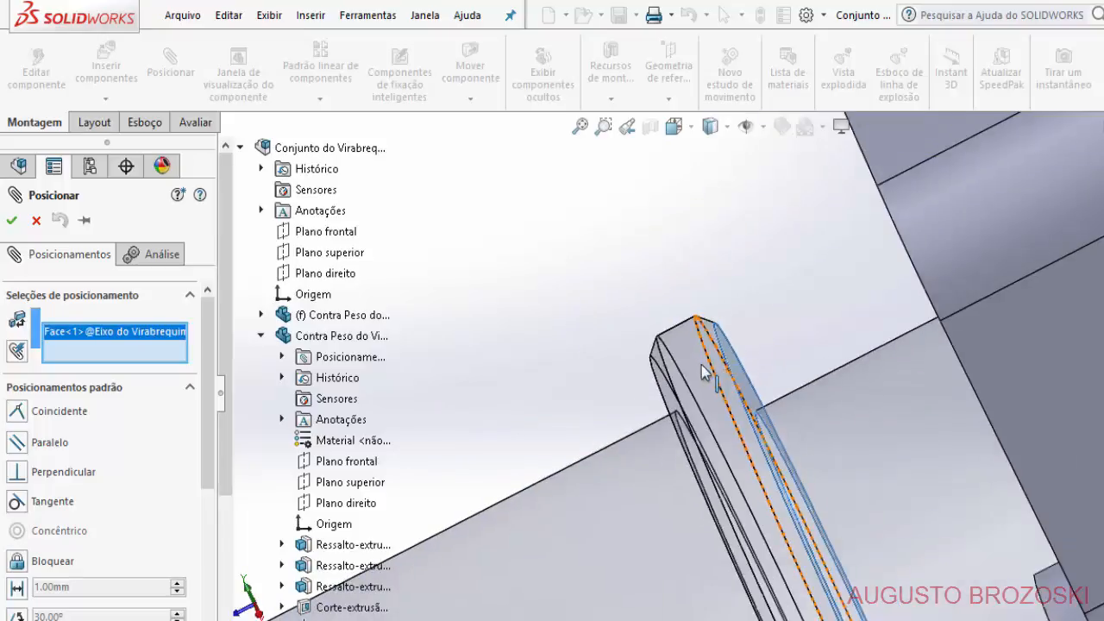
pyautogui.moveTo(678, 371); pyautogui.dragTo(764, 376, button='middle')
pyautogui.scroll(-4, 1029, 505)
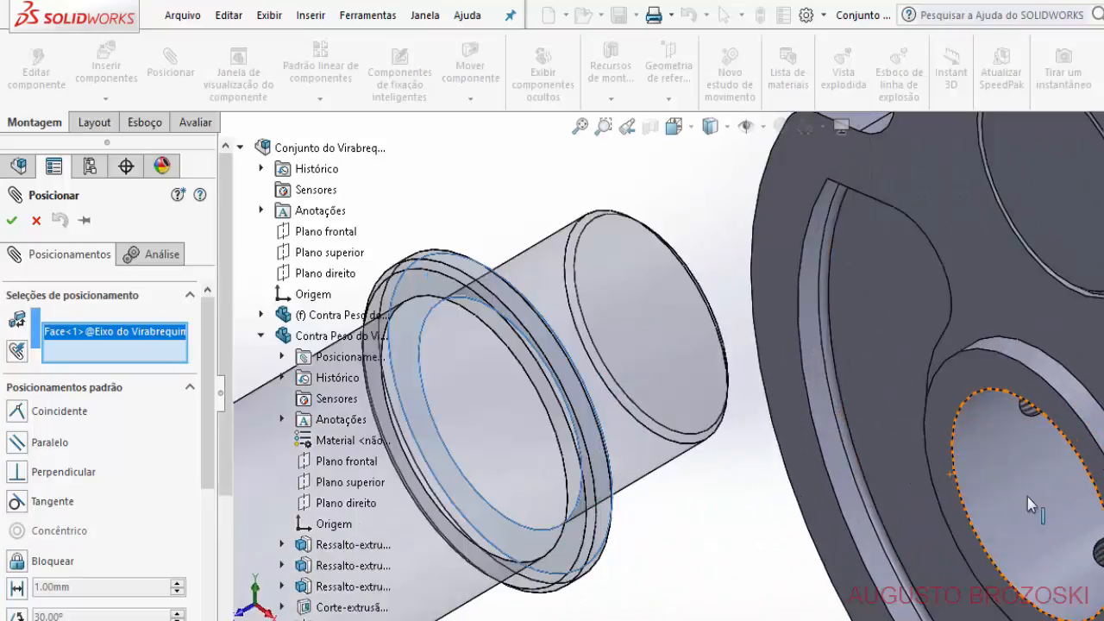
pyautogui.scroll(-3, 974, 414)
pyautogui.click(840, 281)
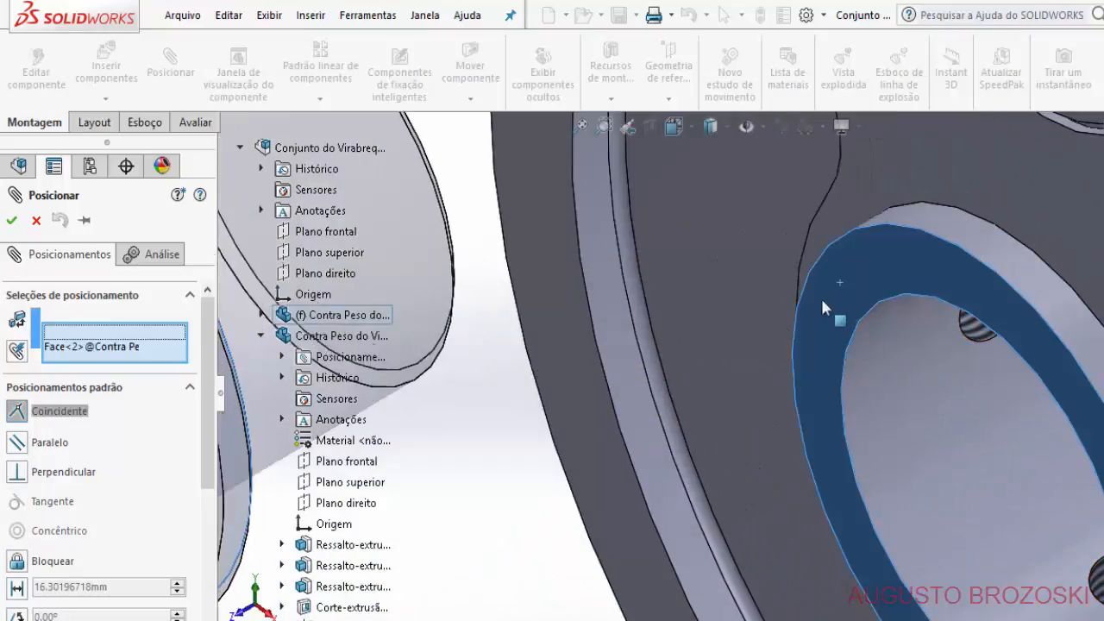
pyautogui.click(601, 381)
pyautogui.scroll(5, 522, 302)
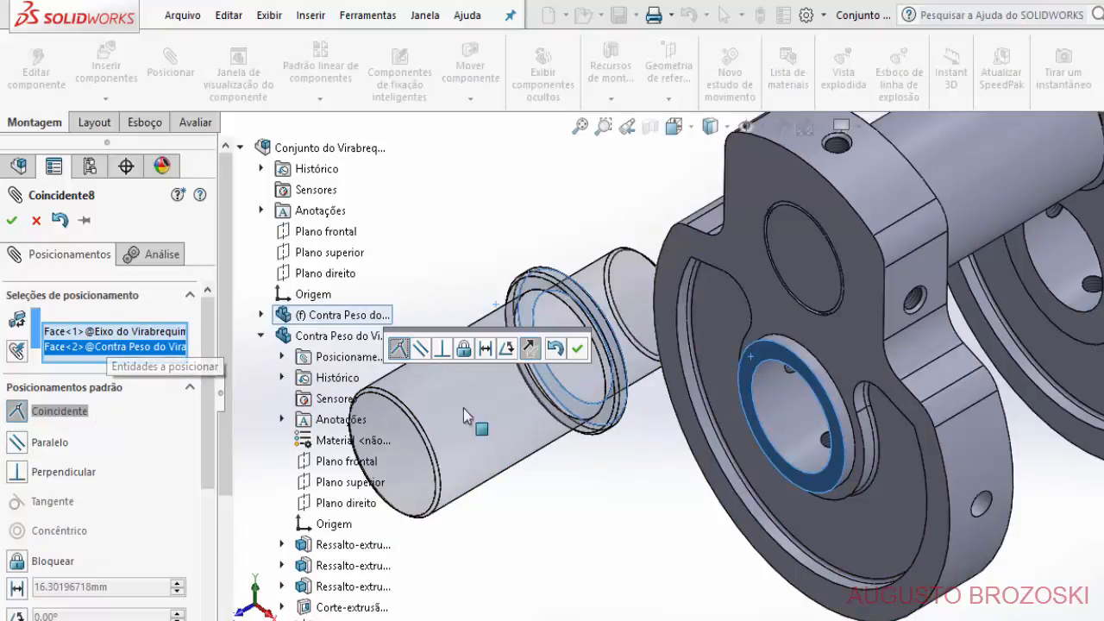
pyautogui.click(579, 348)
pyautogui.press('Escape')
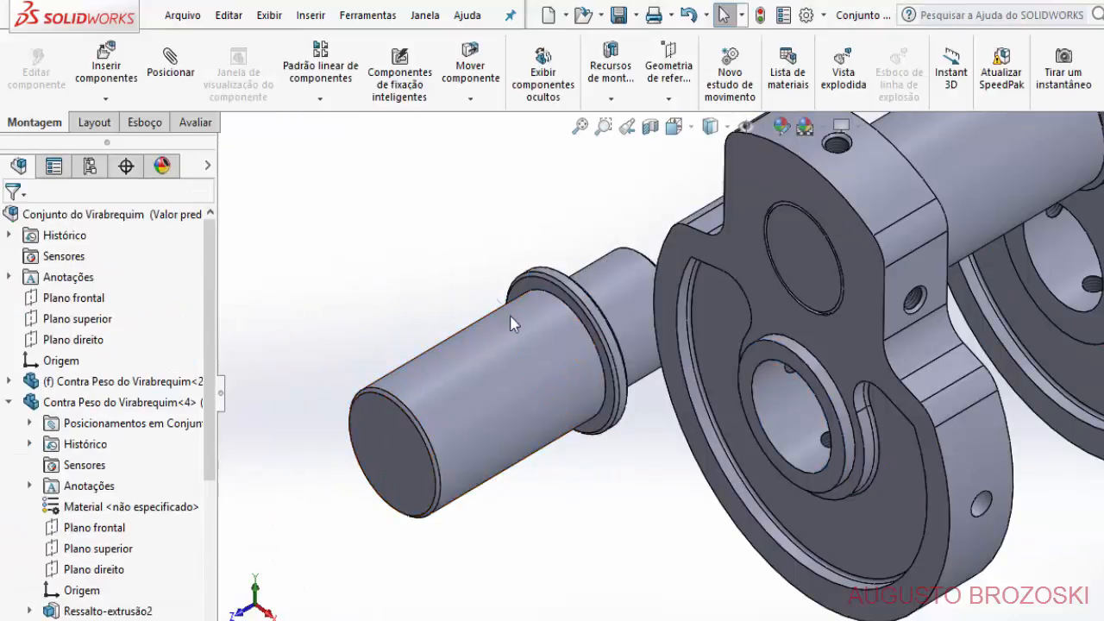
# Add a concentric mate between the shaft's short end cylinder and the fixed counterweight's lower hole.
pyautogui.click(176, 76)
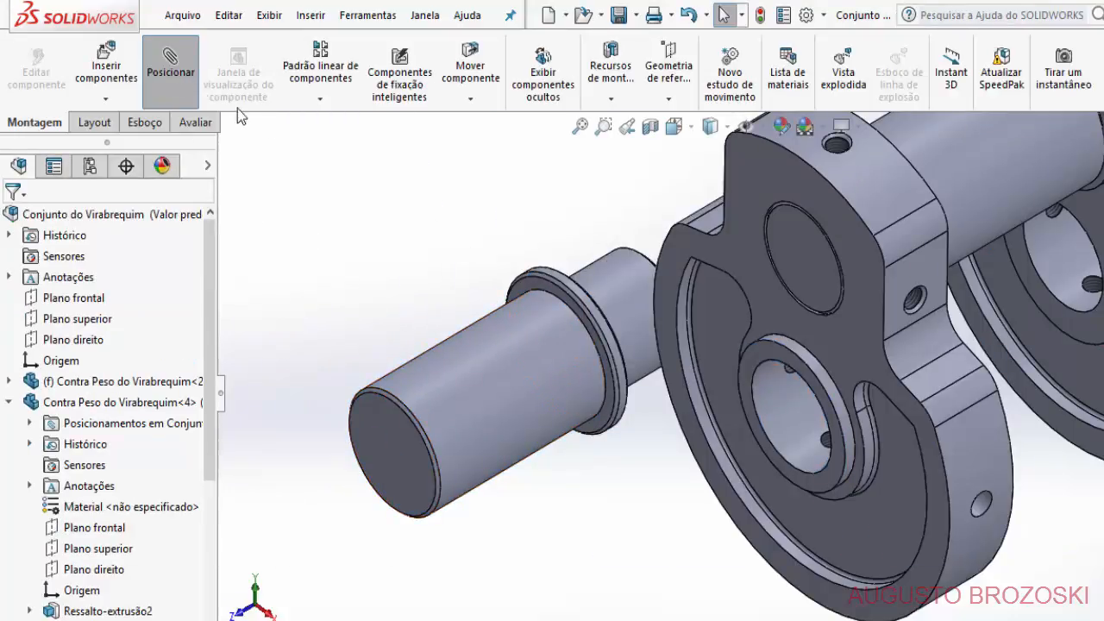
pyautogui.click(619, 285)
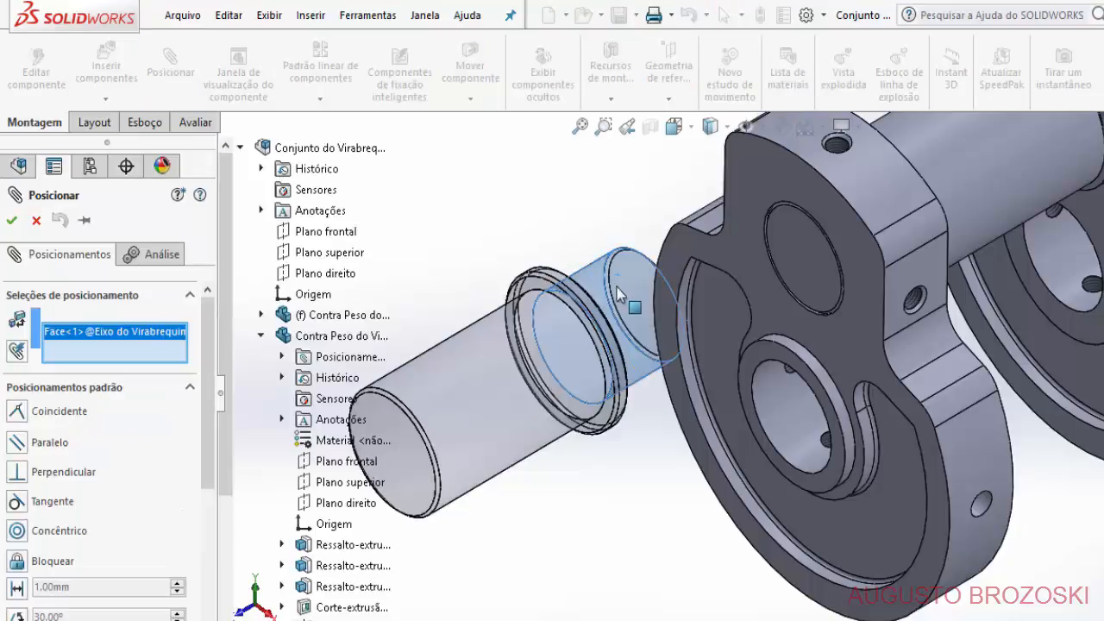
pyautogui.click(777, 399)
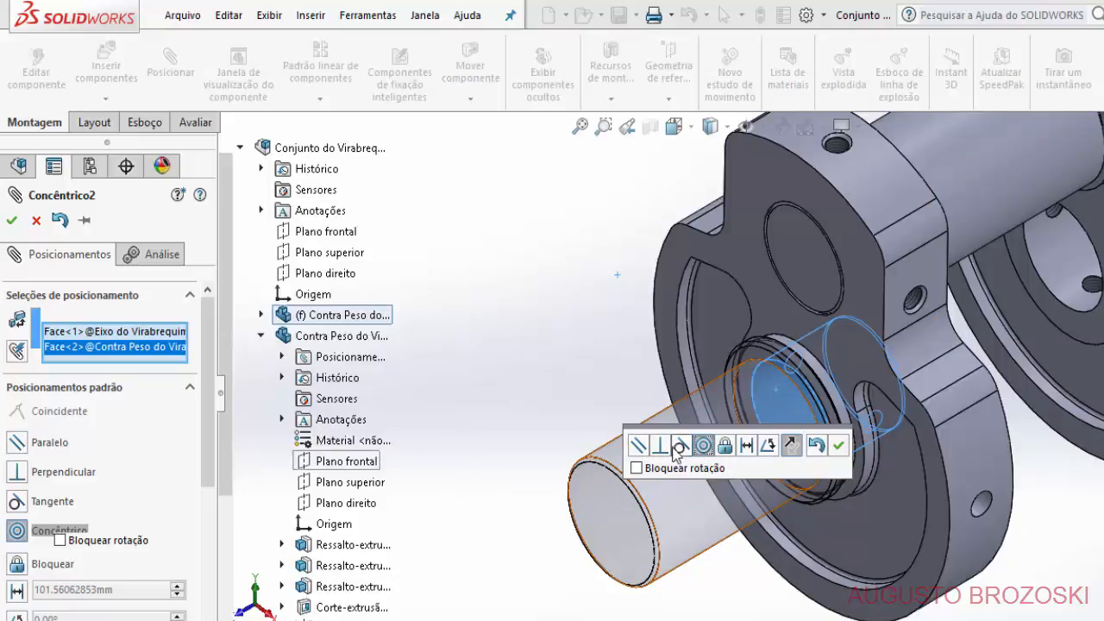
pyautogui.click(838, 446)
pyautogui.press('Return')
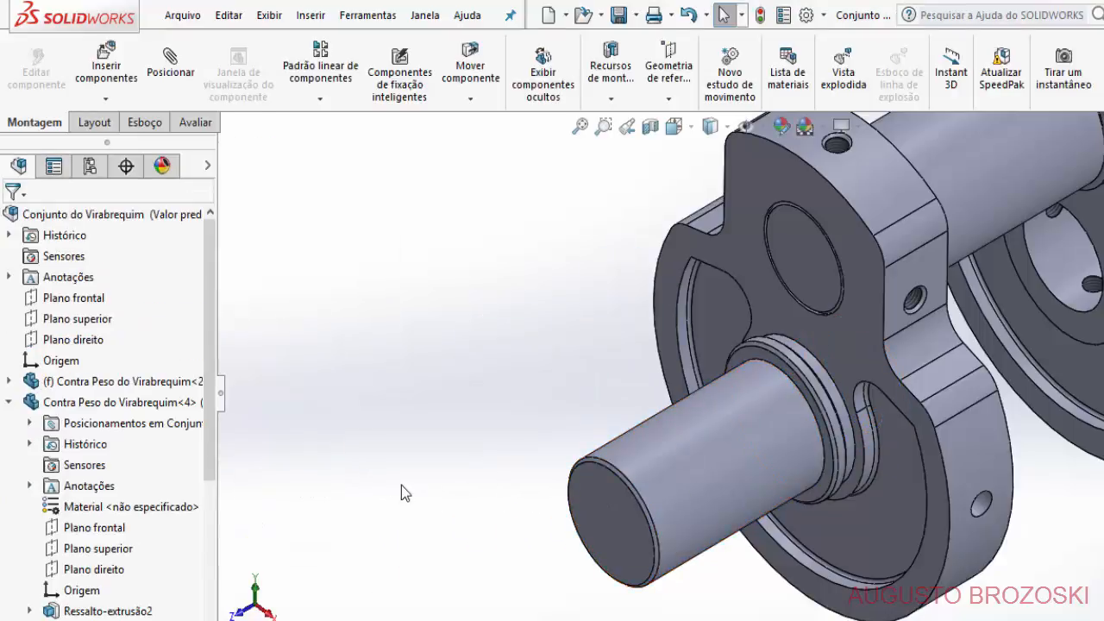
# Insert the Eixo do Virabrequim Traseiro part and place it in free space behind the rear counterweight.
pyautogui.press('f')
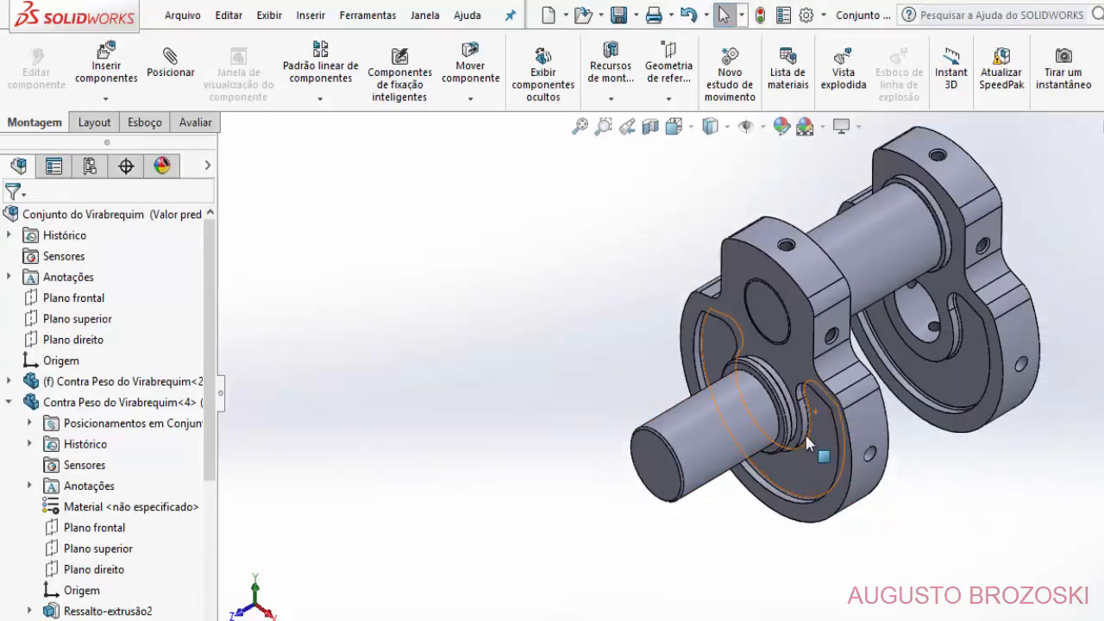
pyautogui.keyDown('ctrl'); pyautogui.moveTo(806, 434); pyautogui.dragTo(554, 518, button='middle'); pyautogui.keyUp('ctrl')
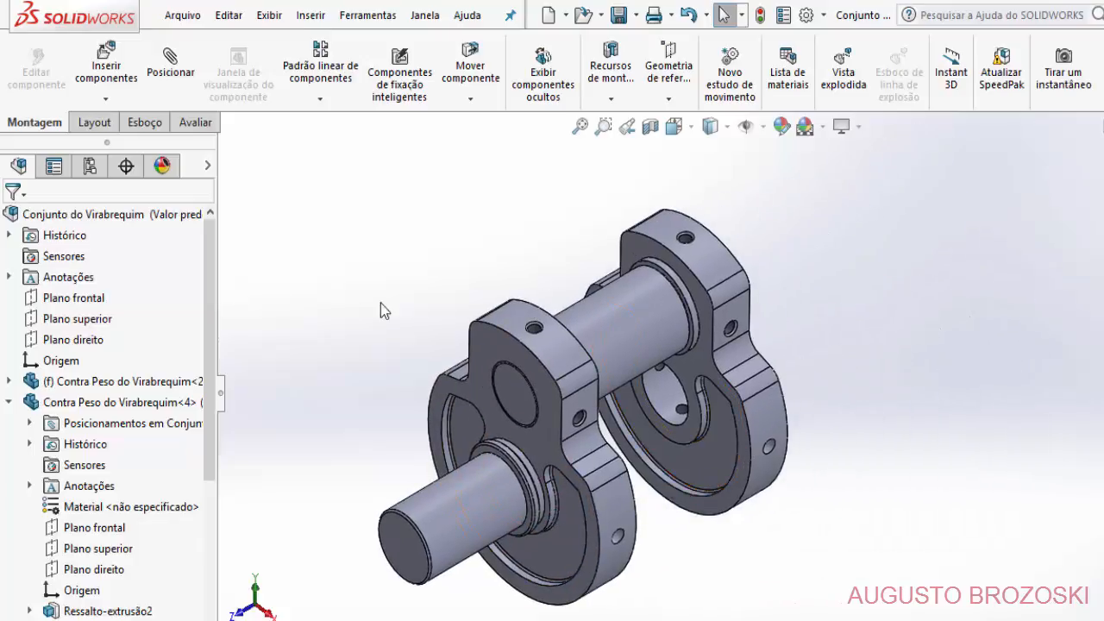
pyautogui.click(111, 76)
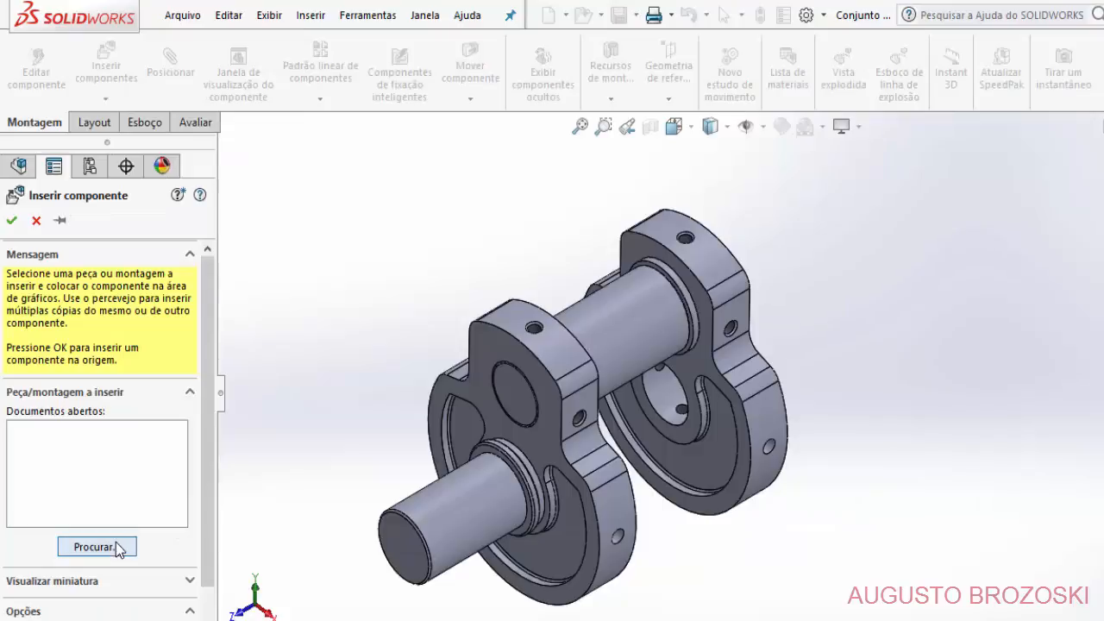
pyautogui.click(97, 547)
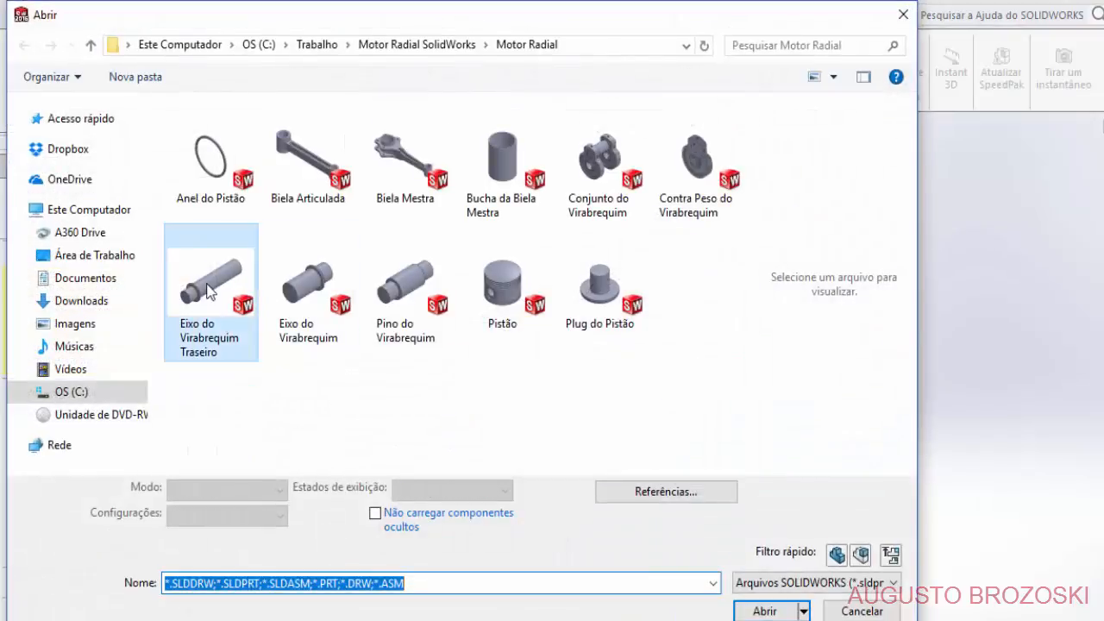
pyautogui.click(207, 291)
pyautogui.click(763, 611)
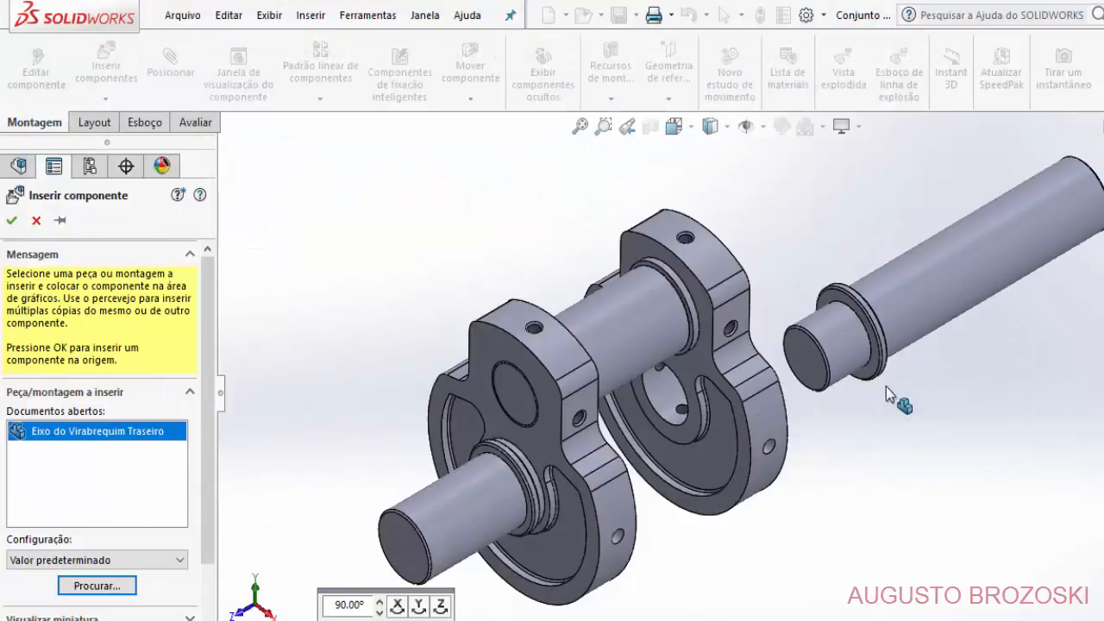
pyautogui.click(886, 387)
# Add a coincident mate between the rear shaft collar's face toward the counterweight and the raised ring face around the rear counterweight's lower hole.
pyautogui.scroll(-3, 811, 328)
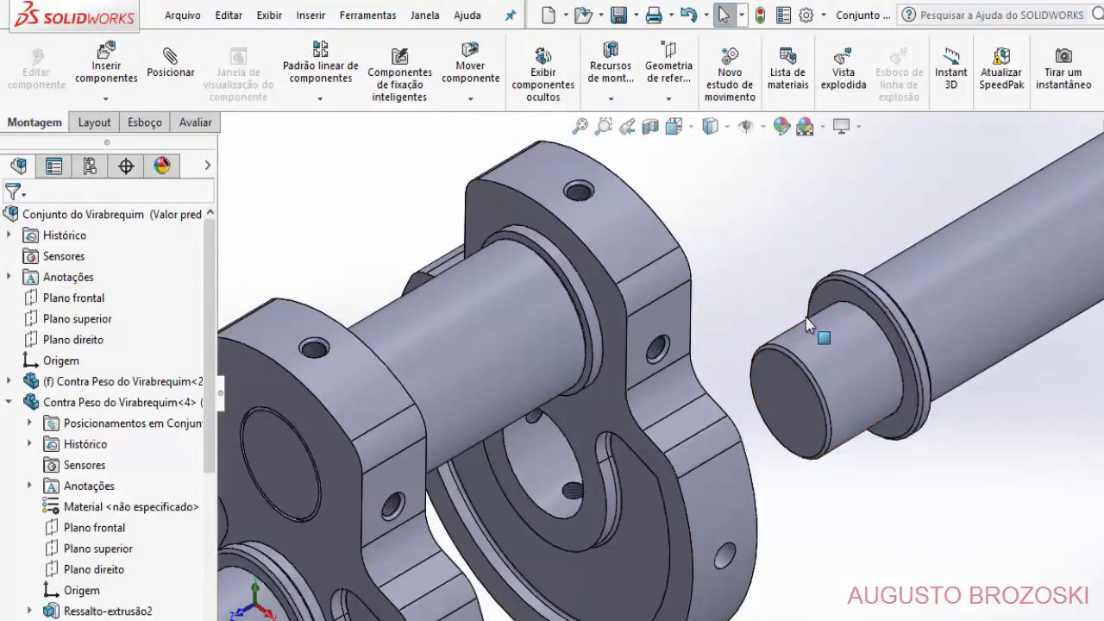
pyautogui.scroll(-3, 807, 324)
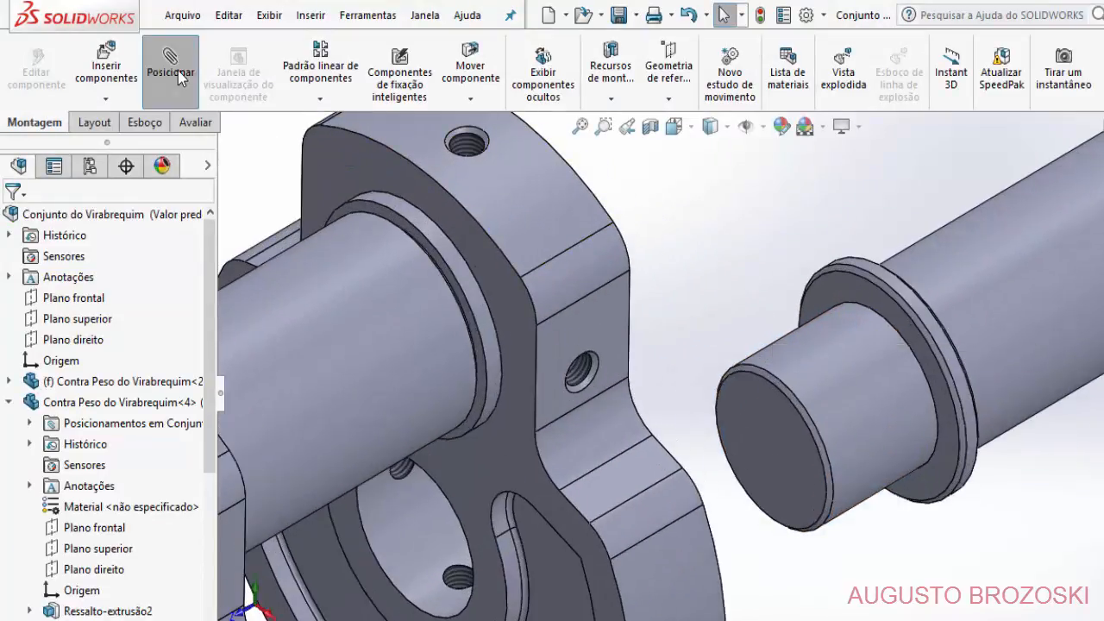
pyautogui.click(845, 313)
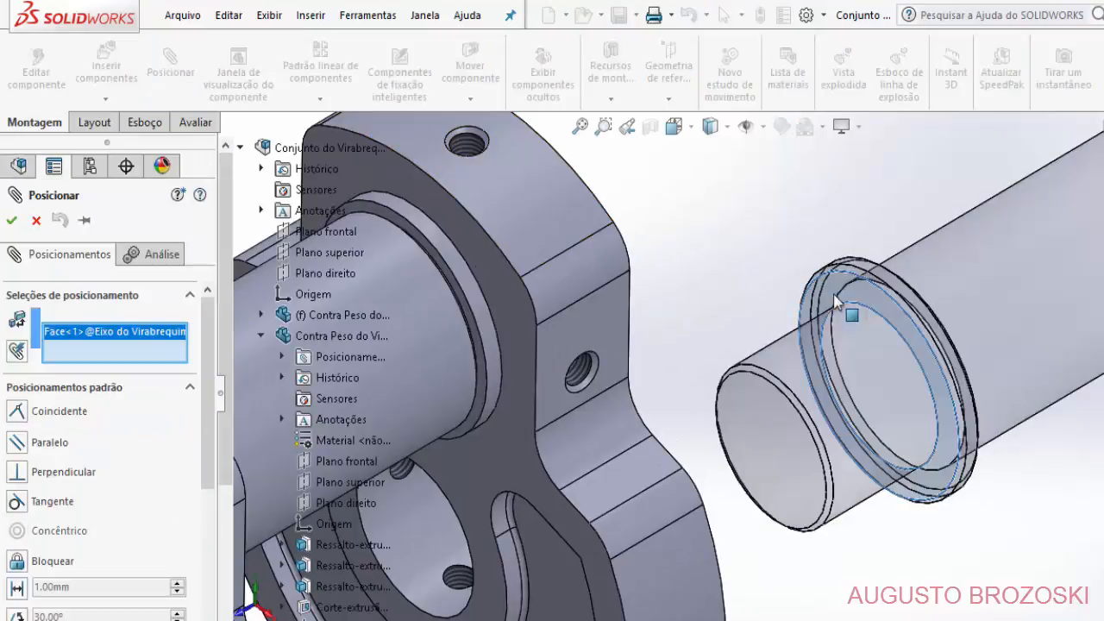
pyautogui.scroll(2, 787, 336)
pyautogui.scroll(2, 779, 328)
pyautogui.moveTo(742, 334); pyautogui.dragTo(626, 390, button='middle')
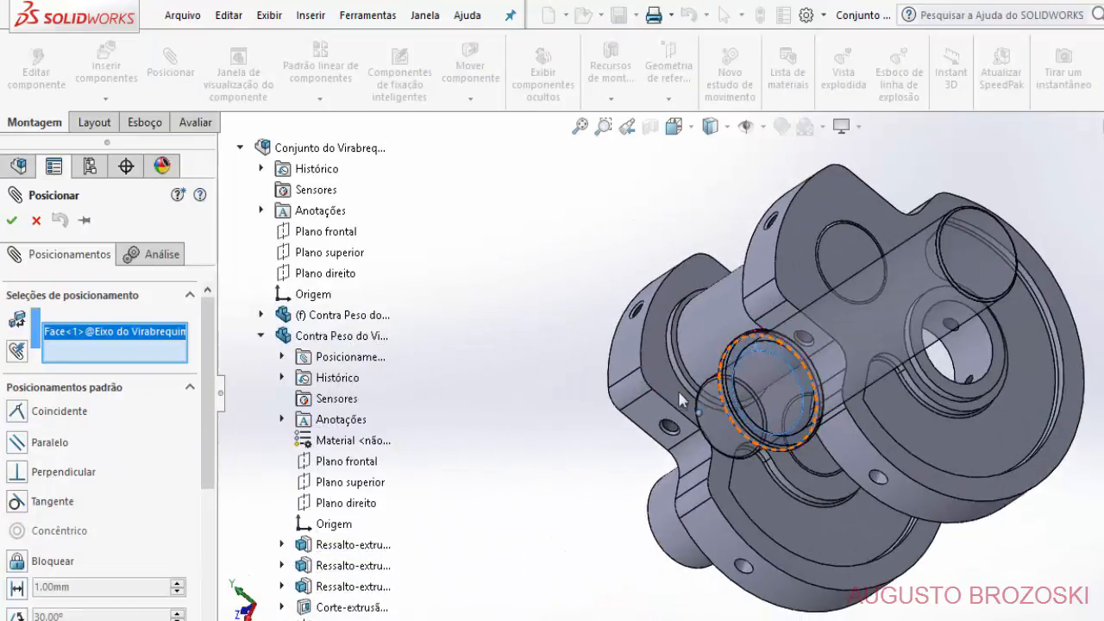
pyautogui.scroll(-3, 998, 363)
pyautogui.click(921, 296)
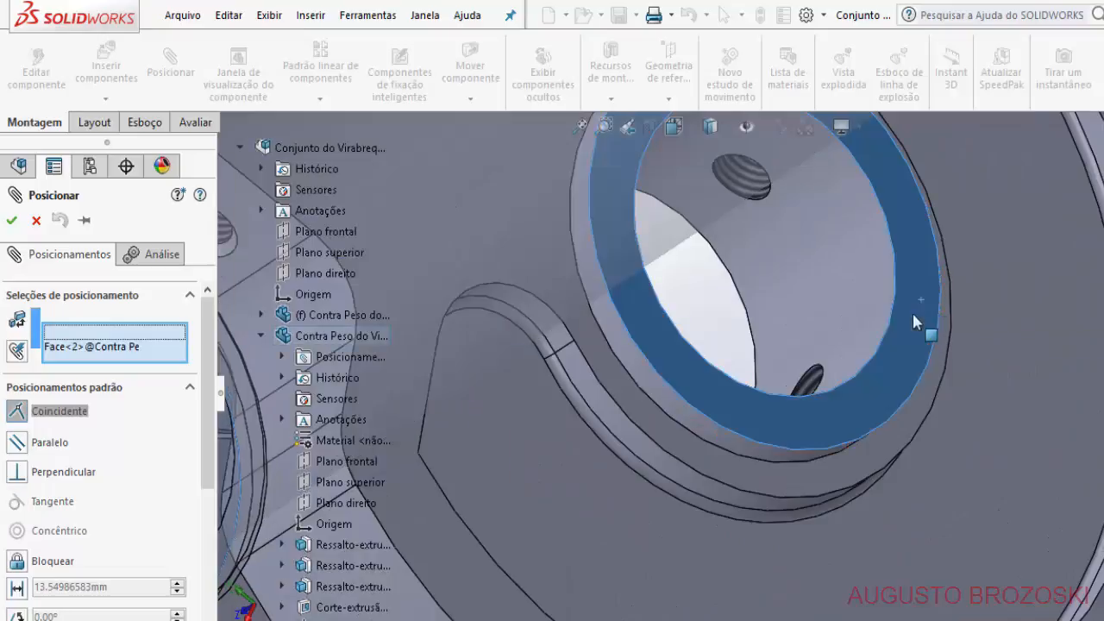
pyautogui.scroll(5, 673, 423)
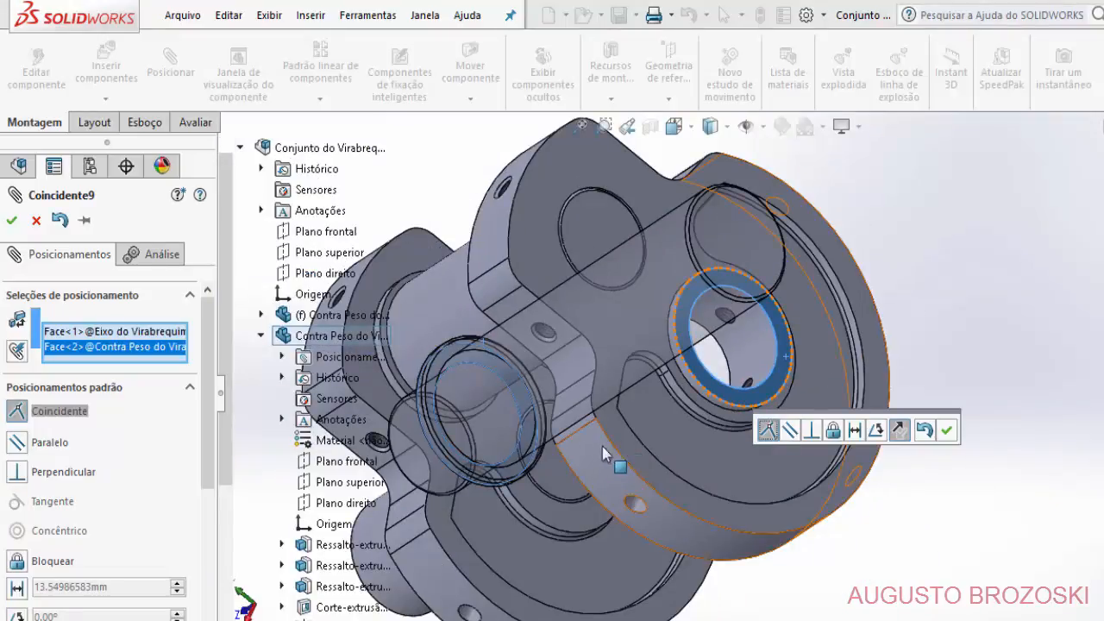
pyautogui.moveTo(602, 446); pyautogui.dragTo(662, 422, button='middle')
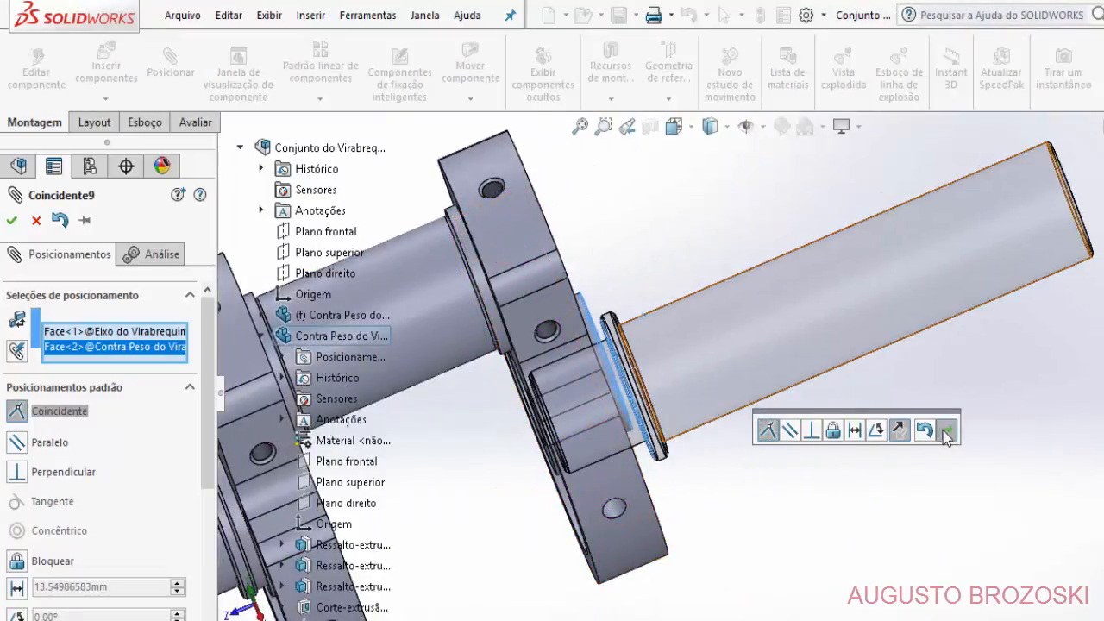
pyautogui.click(947, 434)
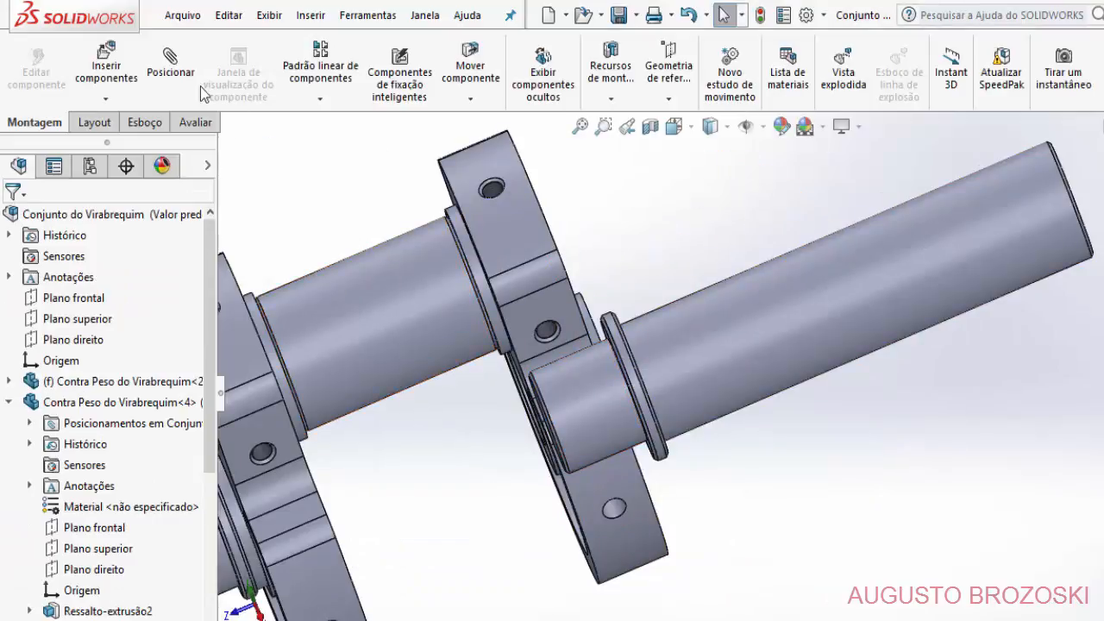
# Add a concentric mate between the rear shaft's short end cylinder and the rear counterweight's lower hole.
pyautogui.click(176, 79)
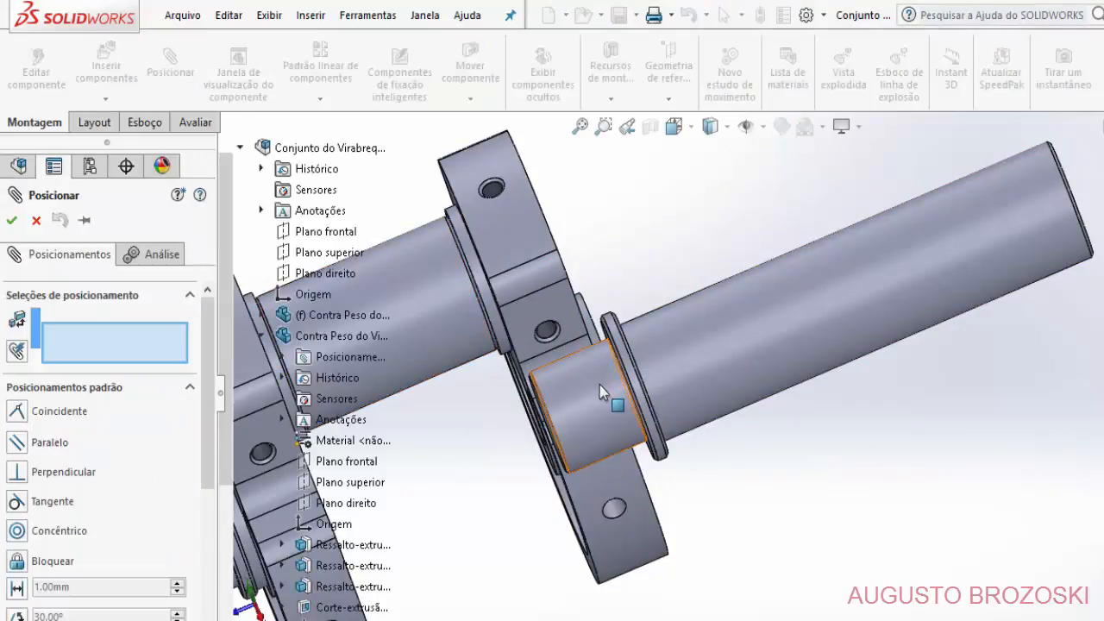
pyautogui.click(600, 386)
pyautogui.moveTo(628, 367); pyautogui.dragTo(544, 420, button='middle')
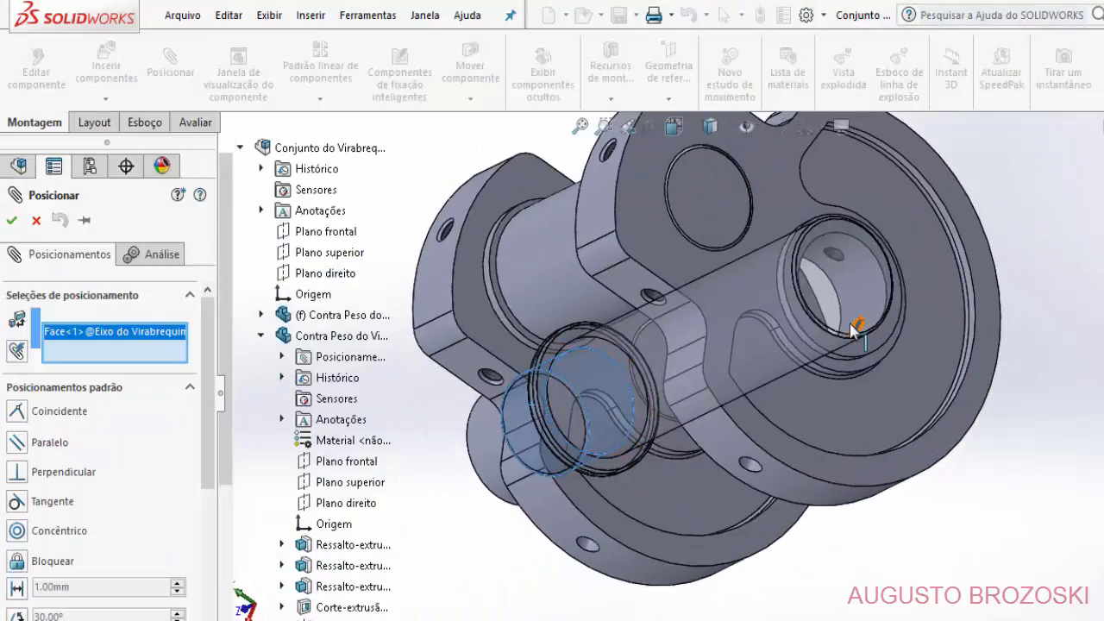
pyautogui.moveTo(855, 330); pyautogui.dragTo(850, 356, button='middle')
pyautogui.scroll(-5, 849, 355)
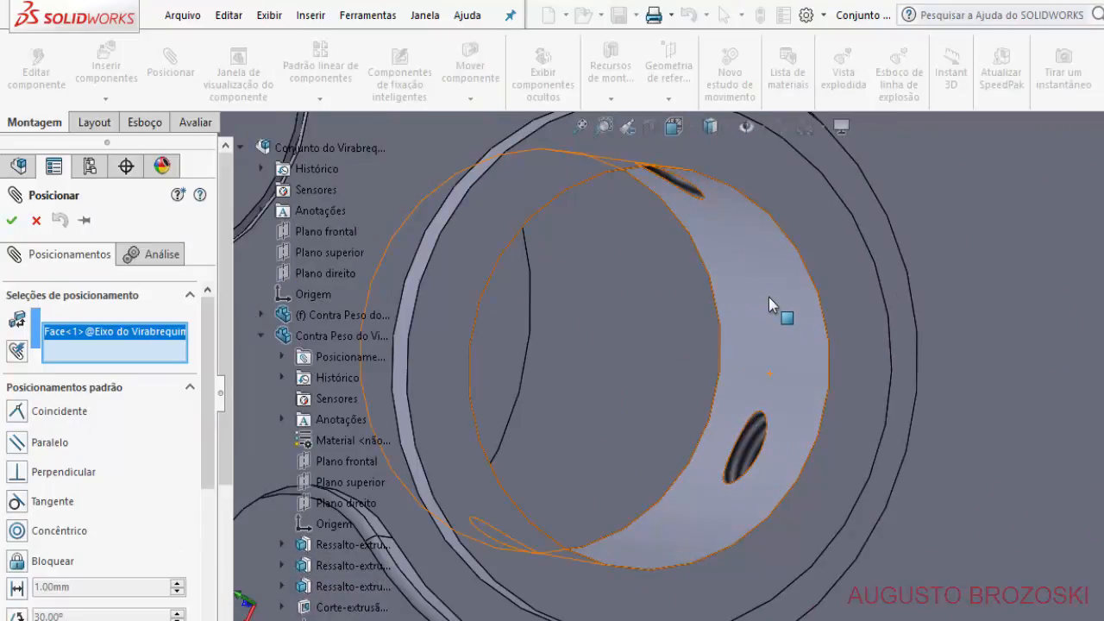
pyautogui.click(769, 297)
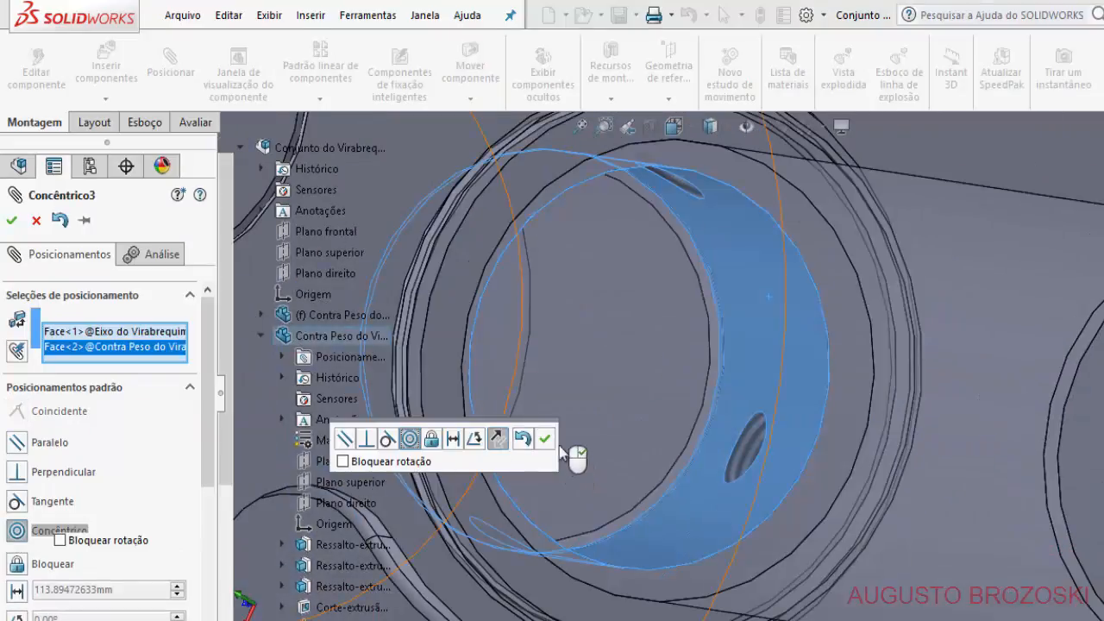
pyautogui.click(546, 439)
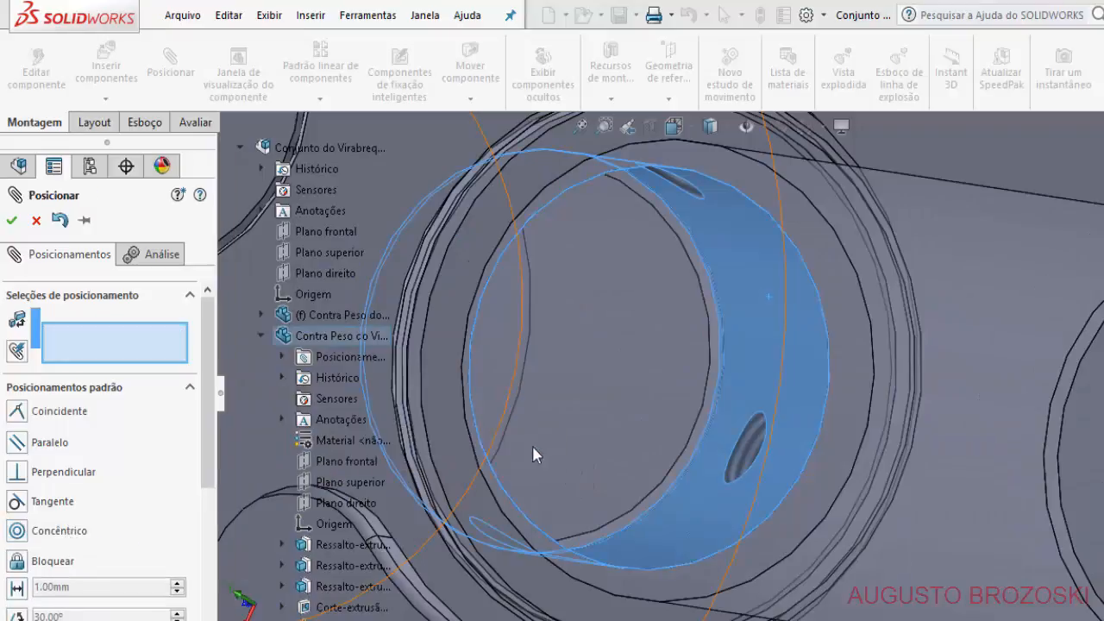
pyautogui.press('Escape')
# Rebuild and save the crankshaft assembly.
pyautogui.scroll(-4, 479, 444)
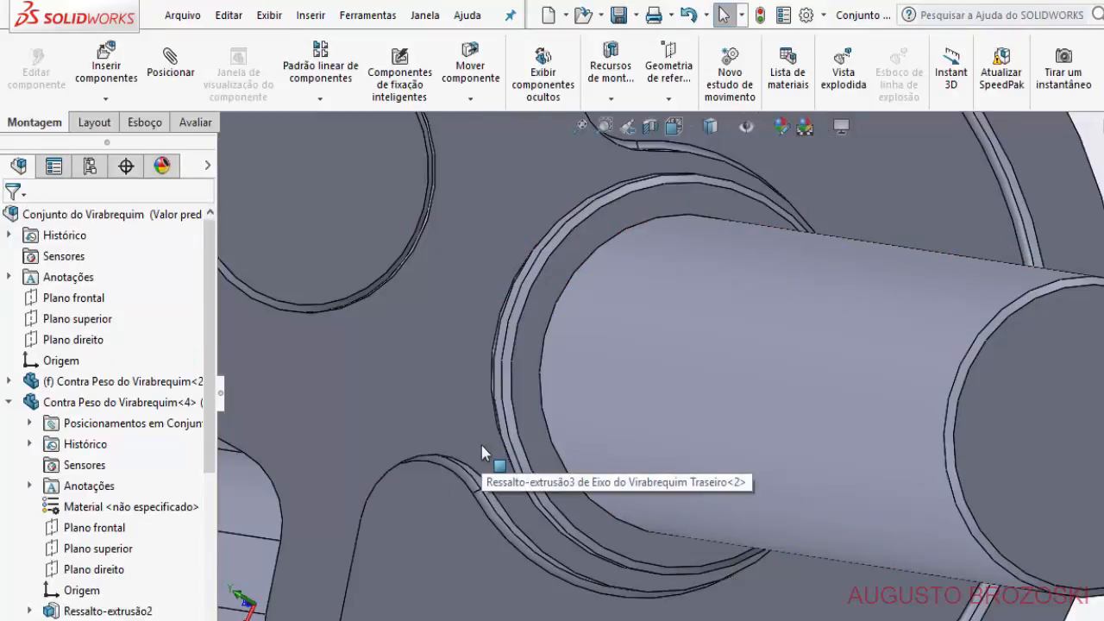
pyautogui.scroll(6, 482, 447)
pyautogui.scroll(-3, 625, 480)
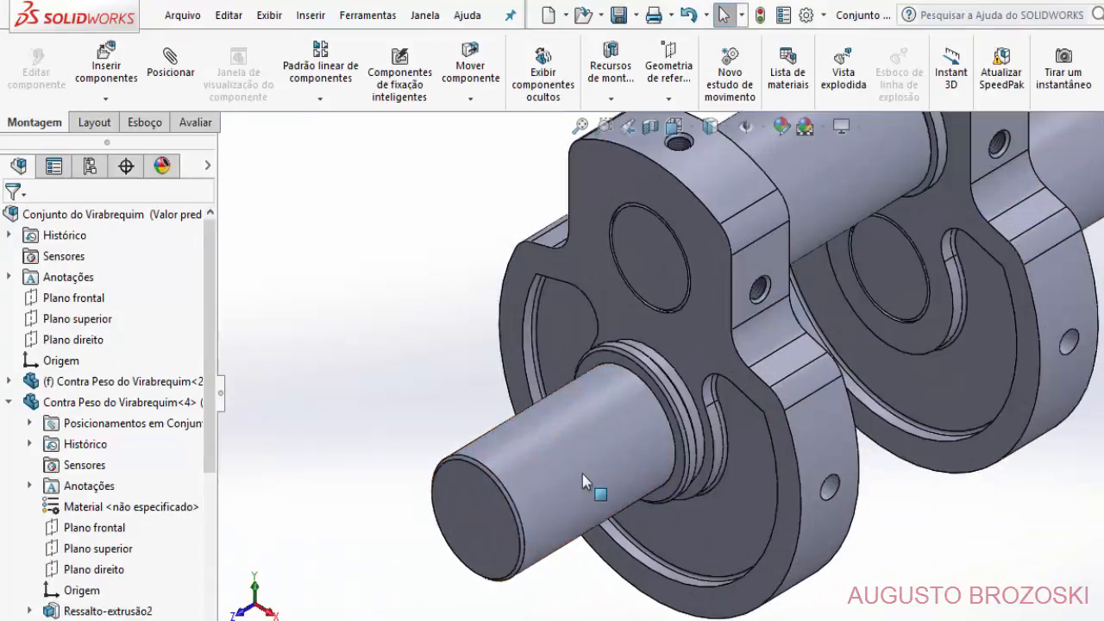
pyautogui.click(583, 474)
pyautogui.moveTo(515, 443); pyautogui.dragTo(436, 514)
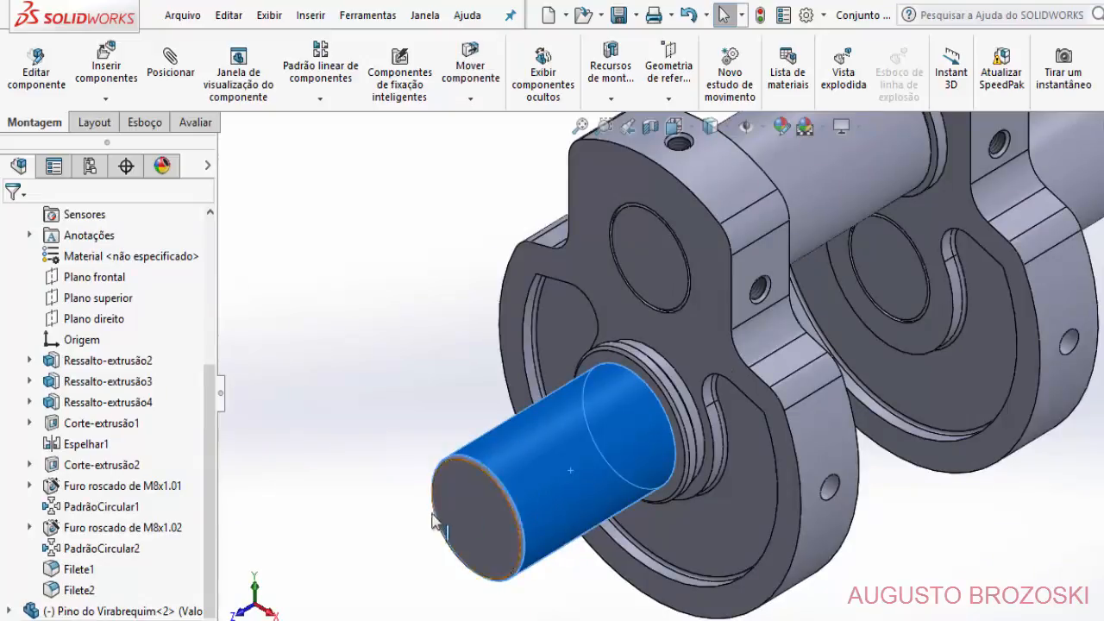
pyautogui.scroll(4, 682, 334)
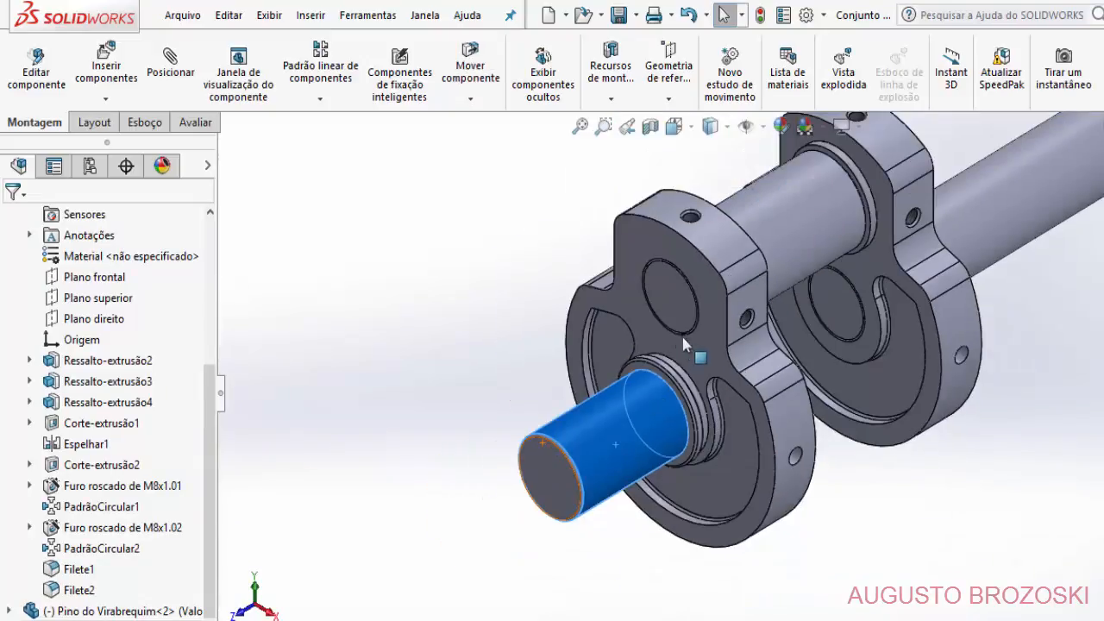
pyautogui.scroll(-2, 486, 386)
pyautogui.scroll(4, 509, 366)
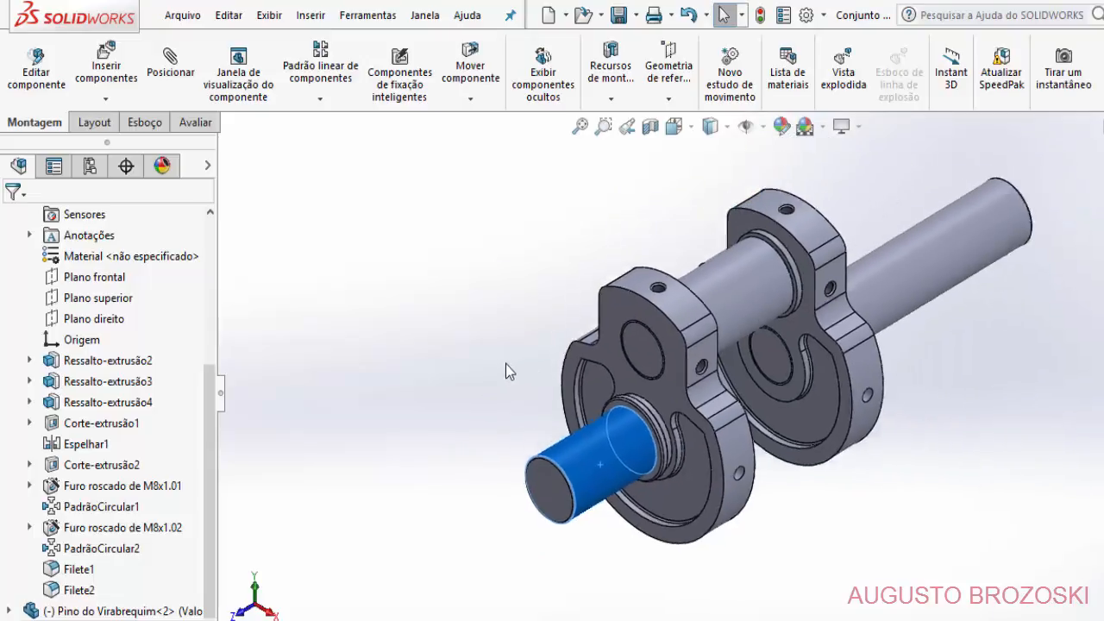
pyautogui.click(617, 15)
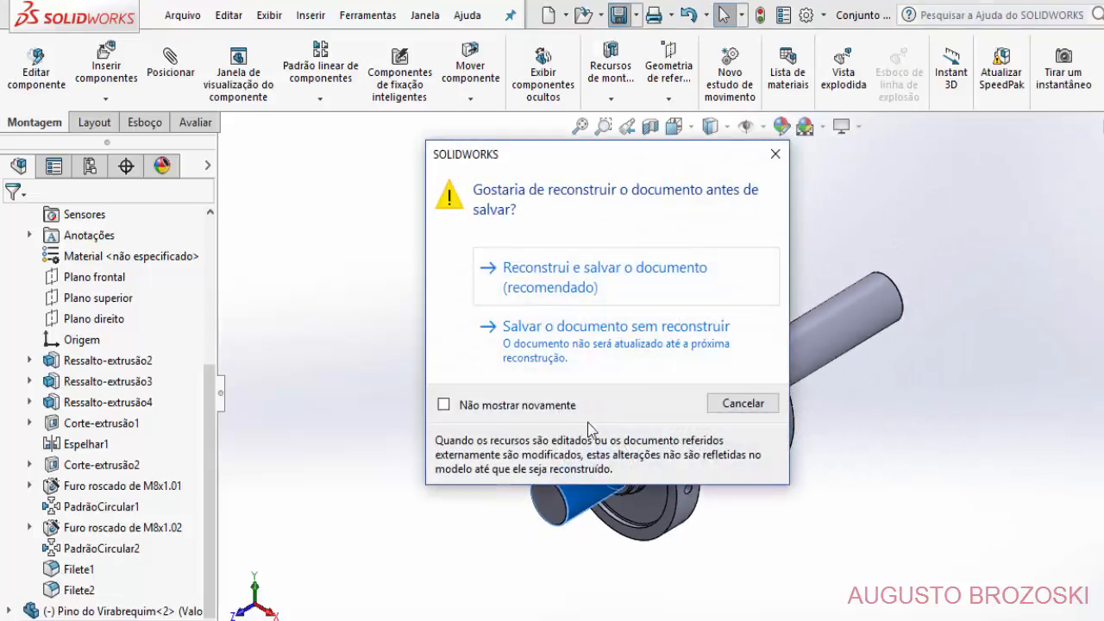
pyautogui.click(565, 278)
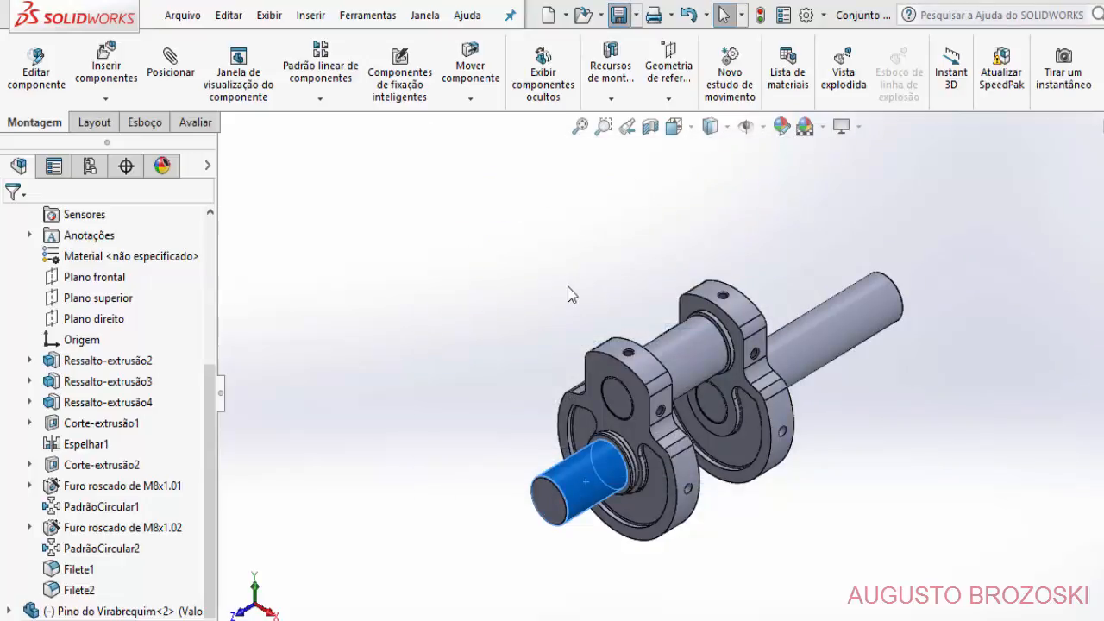
# Open the Parafusos category of the DIN standard in the design library's Toolbox.
pyautogui.scroll(-2, 712, 360)
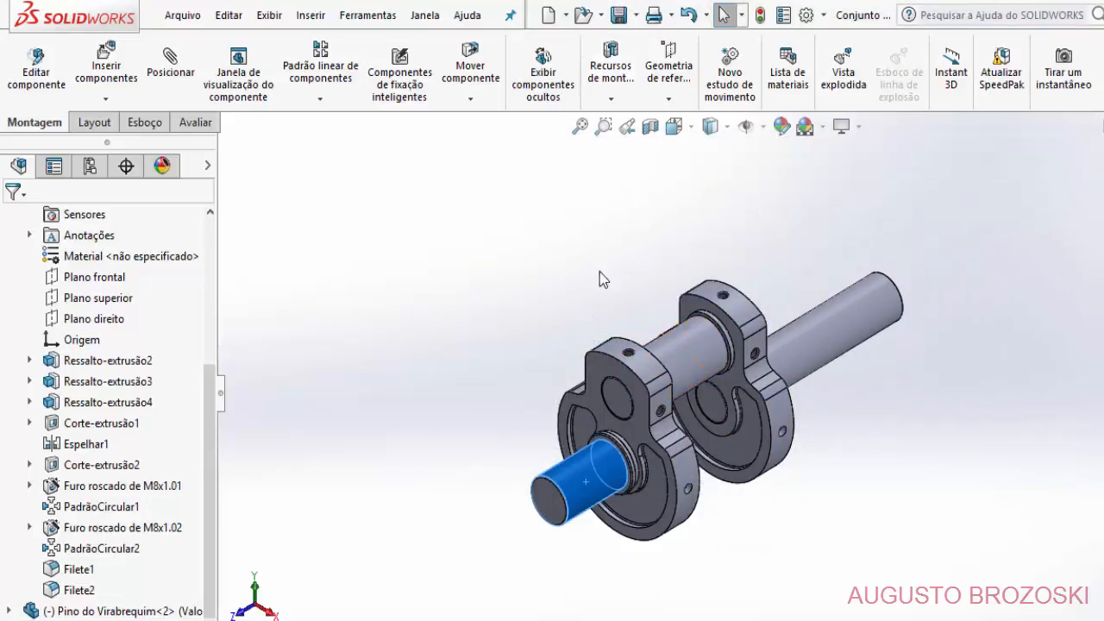
pyautogui.scroll(-5, 703, 464)
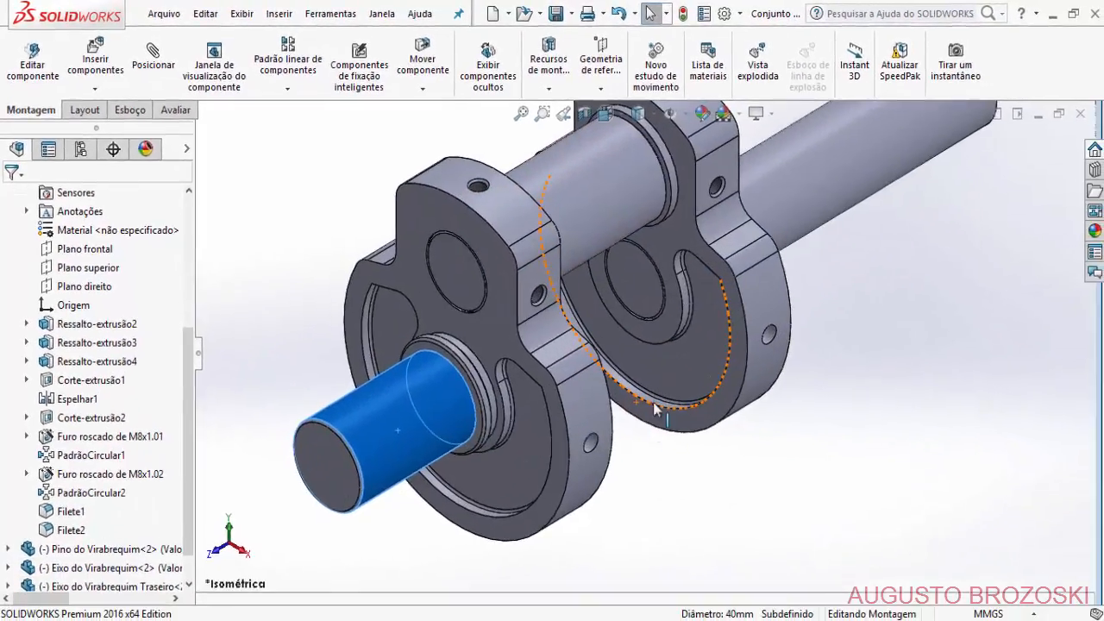
pyautogui.scroll(3, 716, 445)
pyautogui.keyDown('ctrl'); pyautogui.moveTo(613, 352); pyautogui.dragTo(576, 391, button='middle'); pyautogui.keyUp('ctrl')
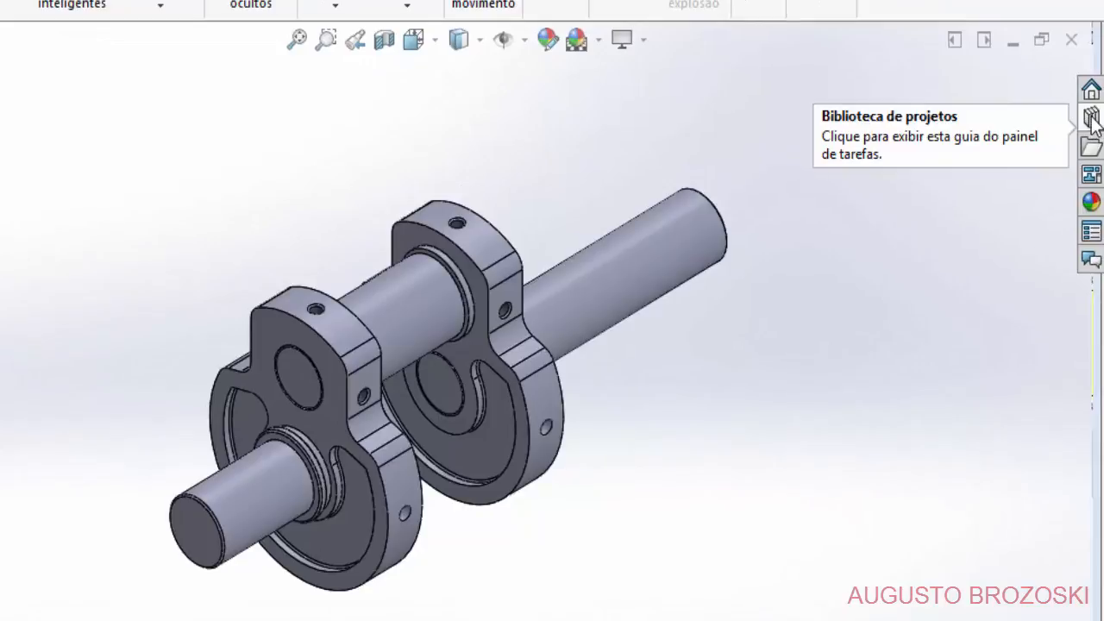
pyautogui.click(1092, 120)
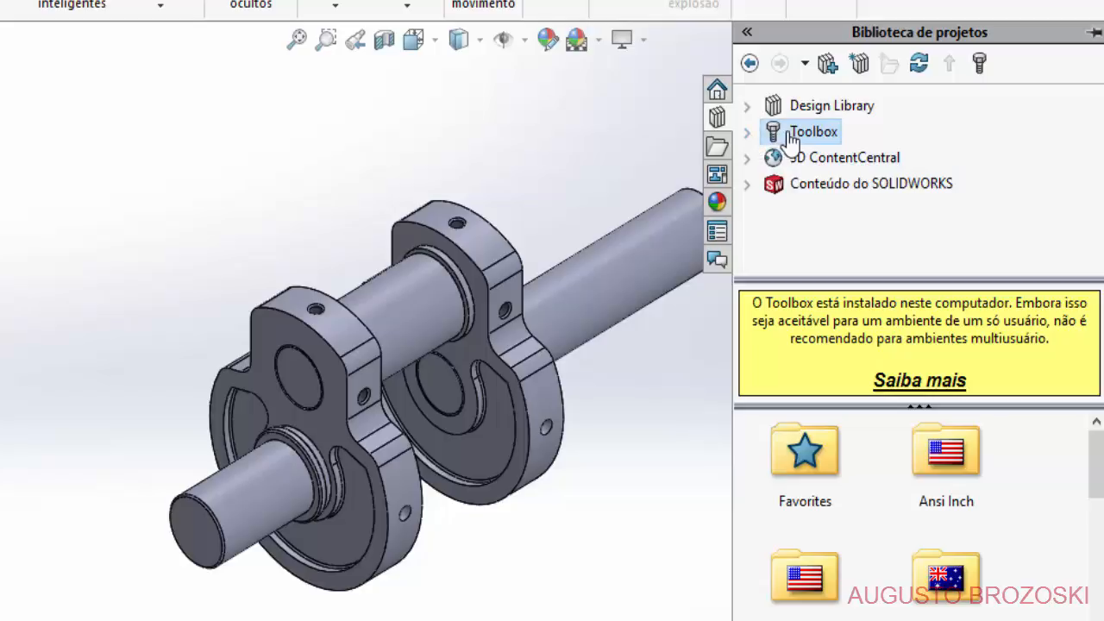
pyautogui.click(749, 134)
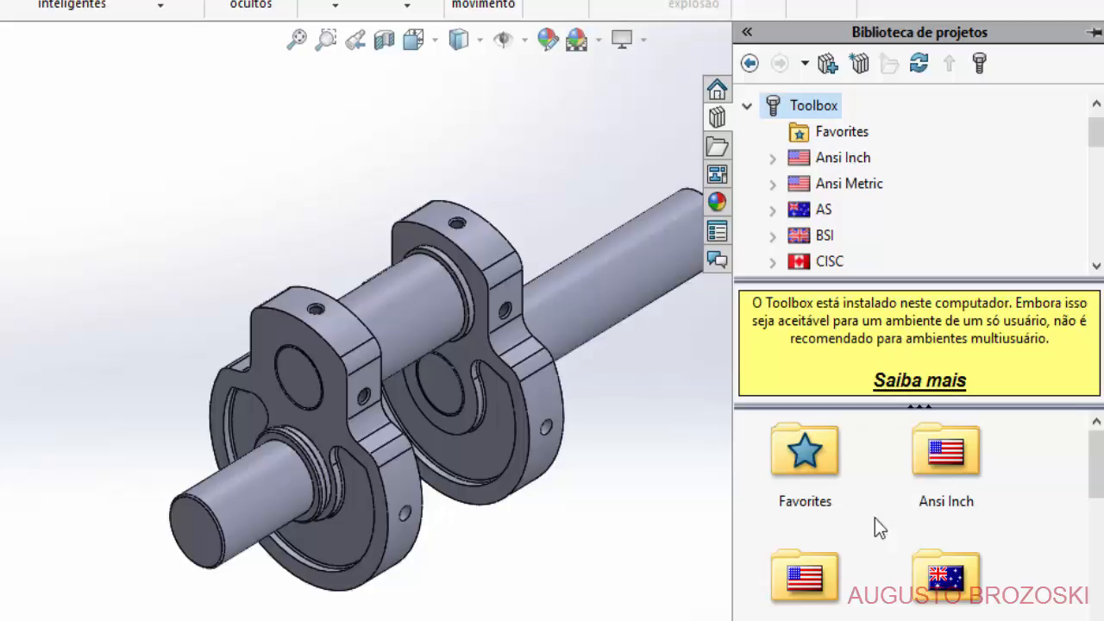
pyautogui.scroll(-1, 877, 221)
pyautogui.click(826, 210)
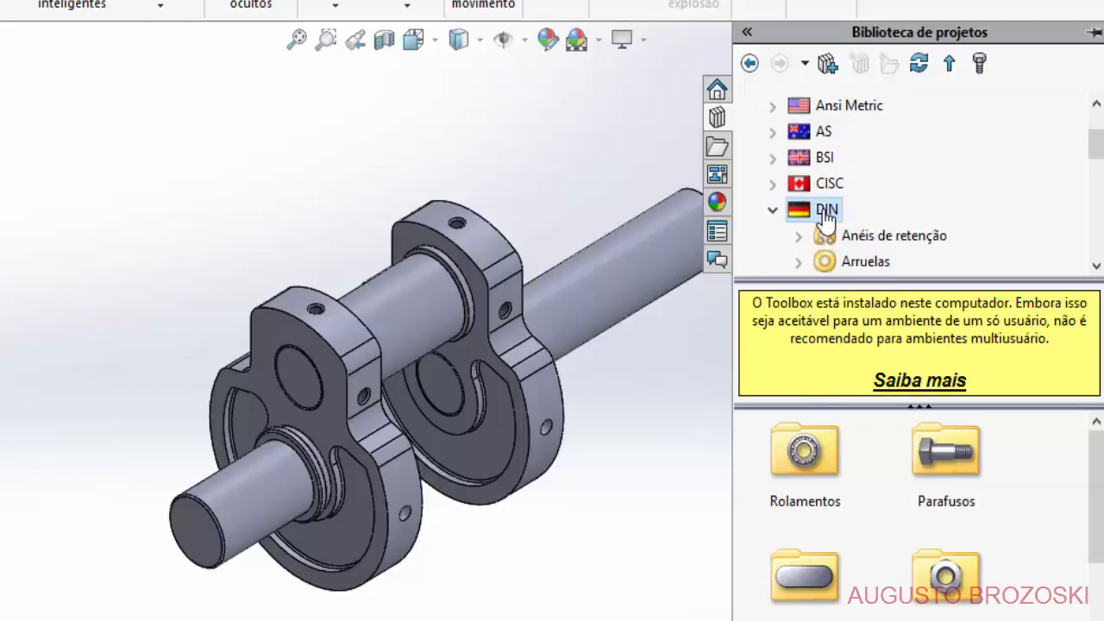
pyautogui.doubleClick(953, 458)
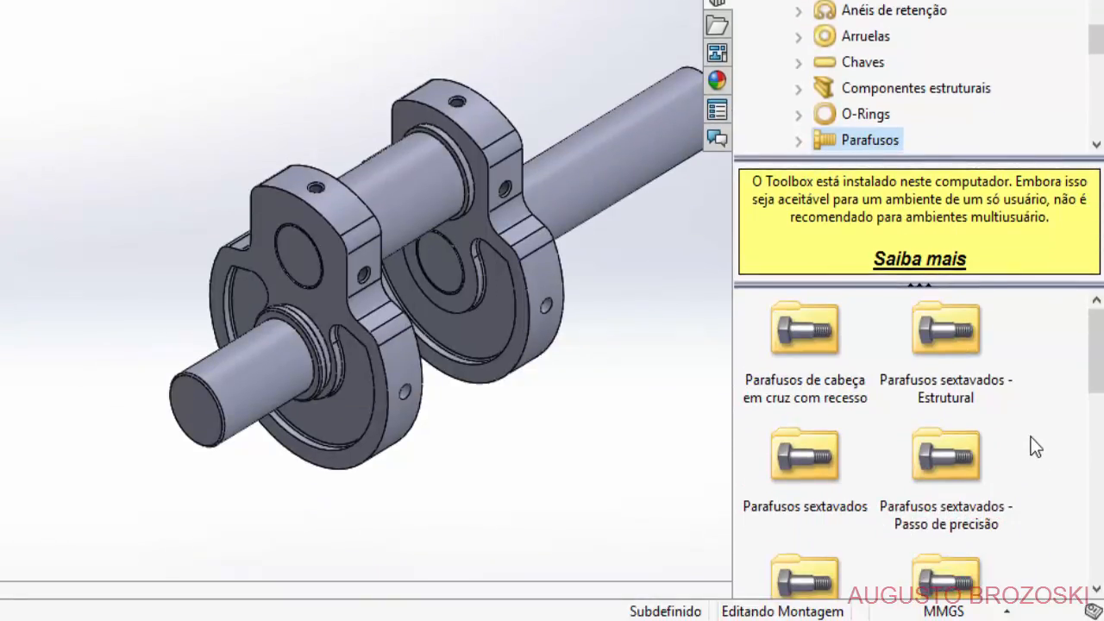
# Insert the DIN 913 flat-point Allen set screw from the Parafuso de pressão - Allen folder into free space beside the counterweights.
pyautogui.scroll(-3, 1031, 444)
pyautogui.scroll(-2, 1022, 448)
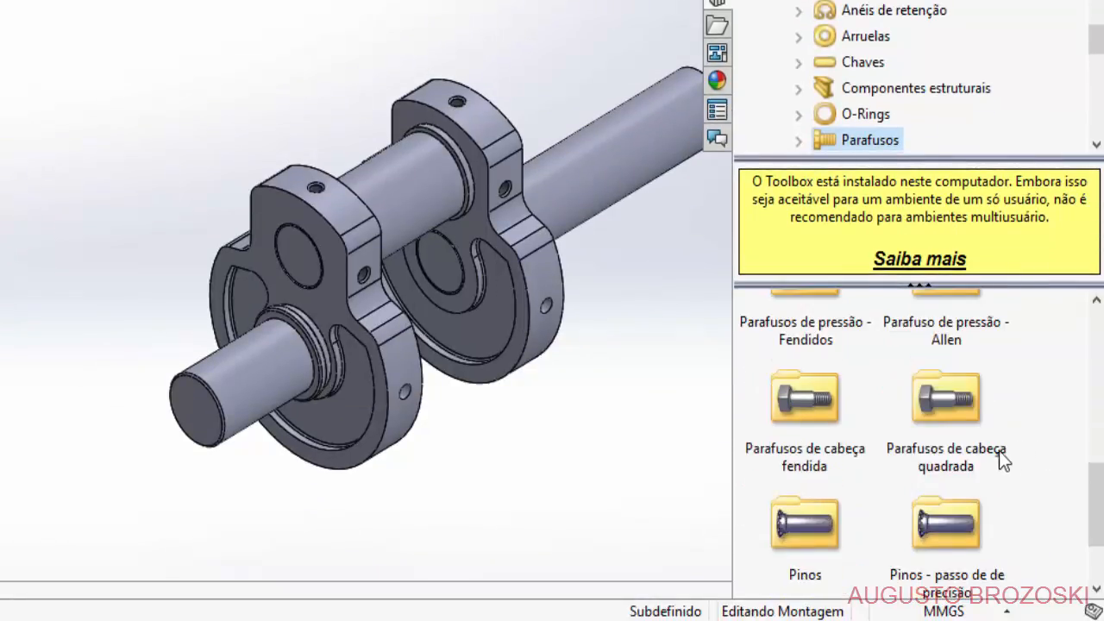
pyautogui.scroll(2, 1005, 430)
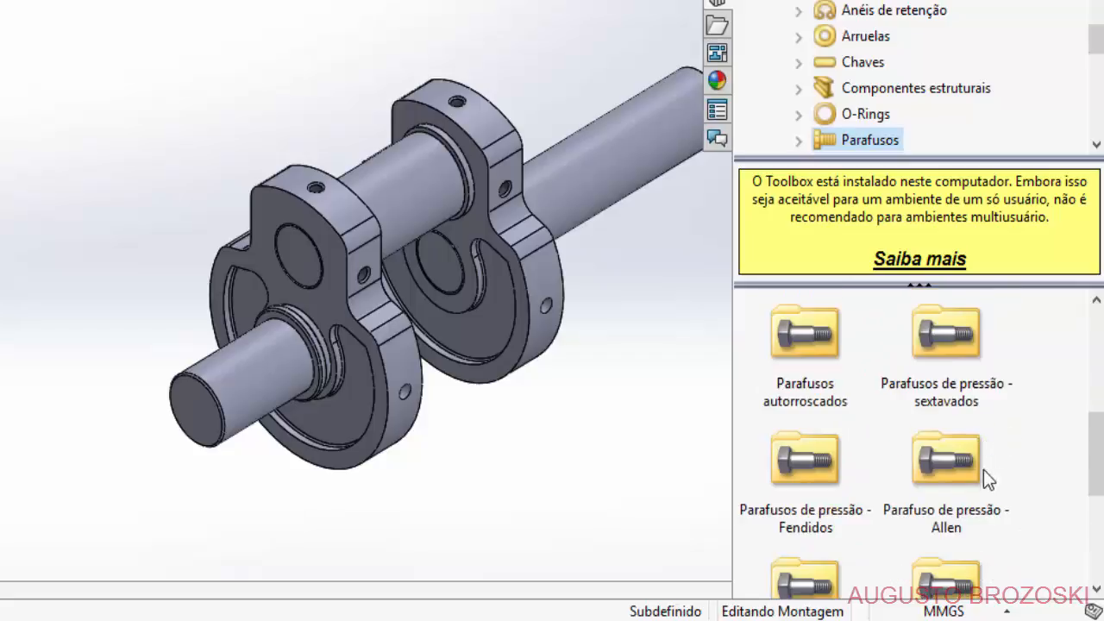
pyautogui.doubleClick(949, 476)
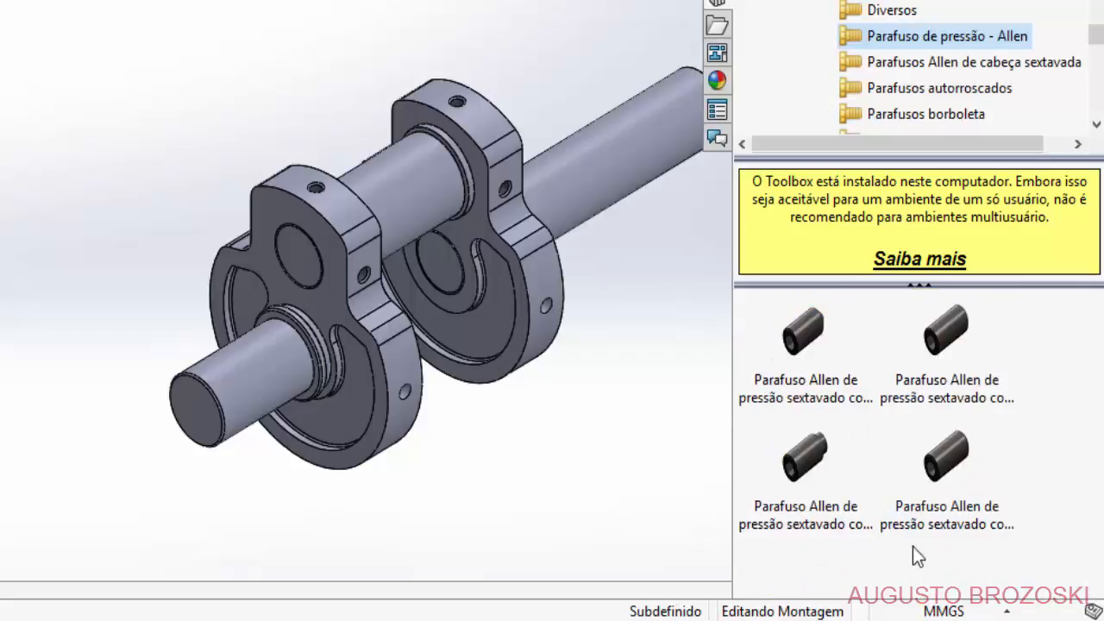
pyautogui.click(957, 464)
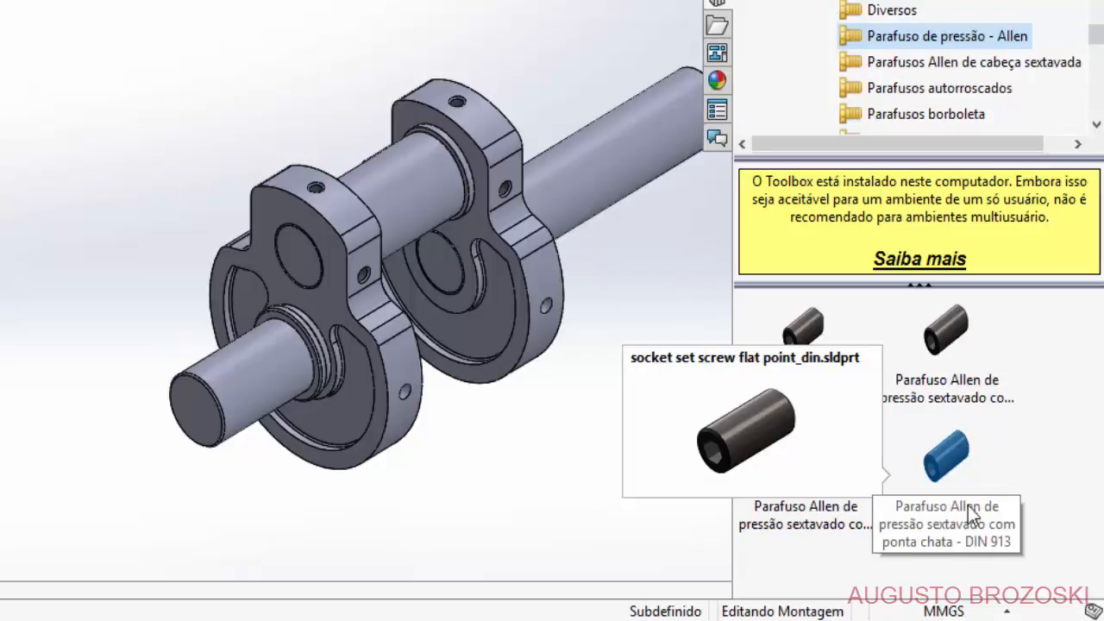
pyautogui.moveTo(953, 452); pyautogui.dragTo(545, 428)
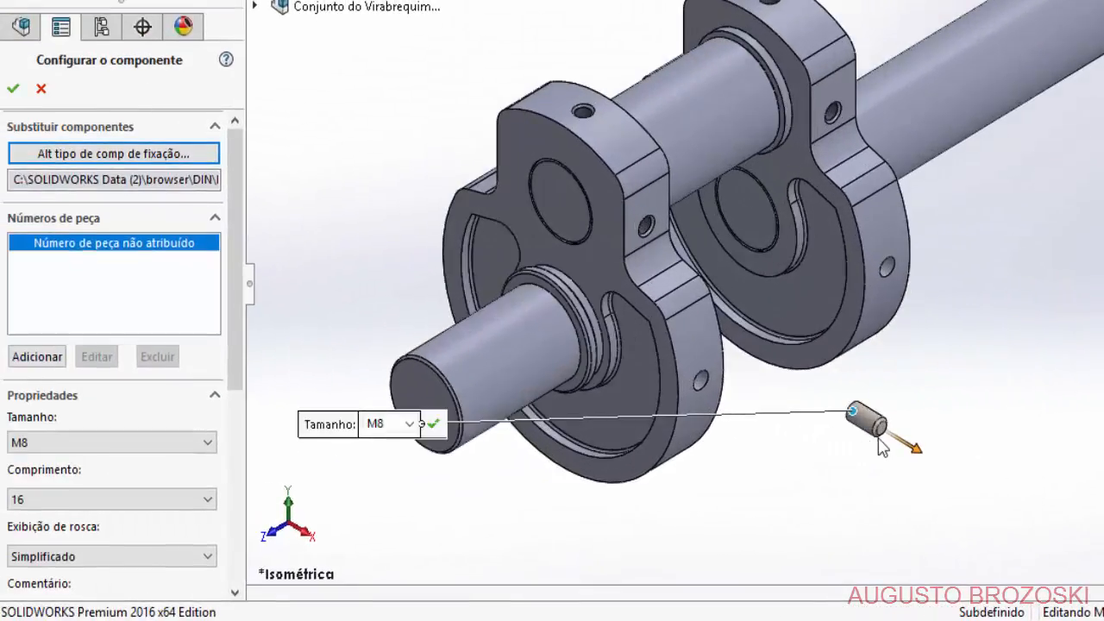
# Configure the inserted set screw with size M8 and length 20, and finish without placing further copies.
pyautogui.scroll(-4, 880, 443)
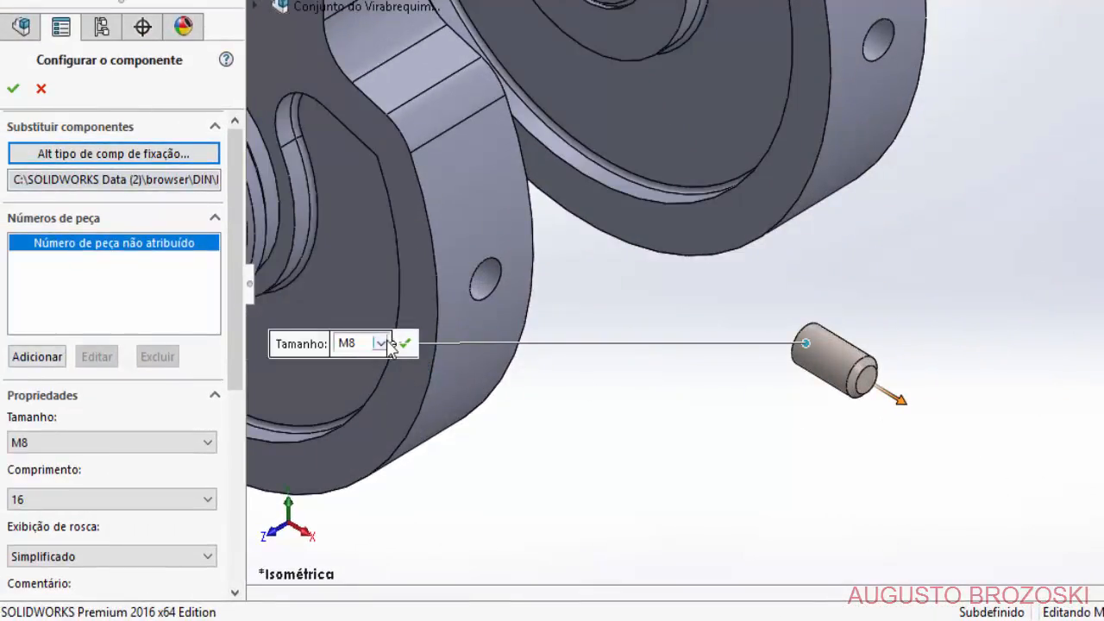
pyautogui.click(381, 343)
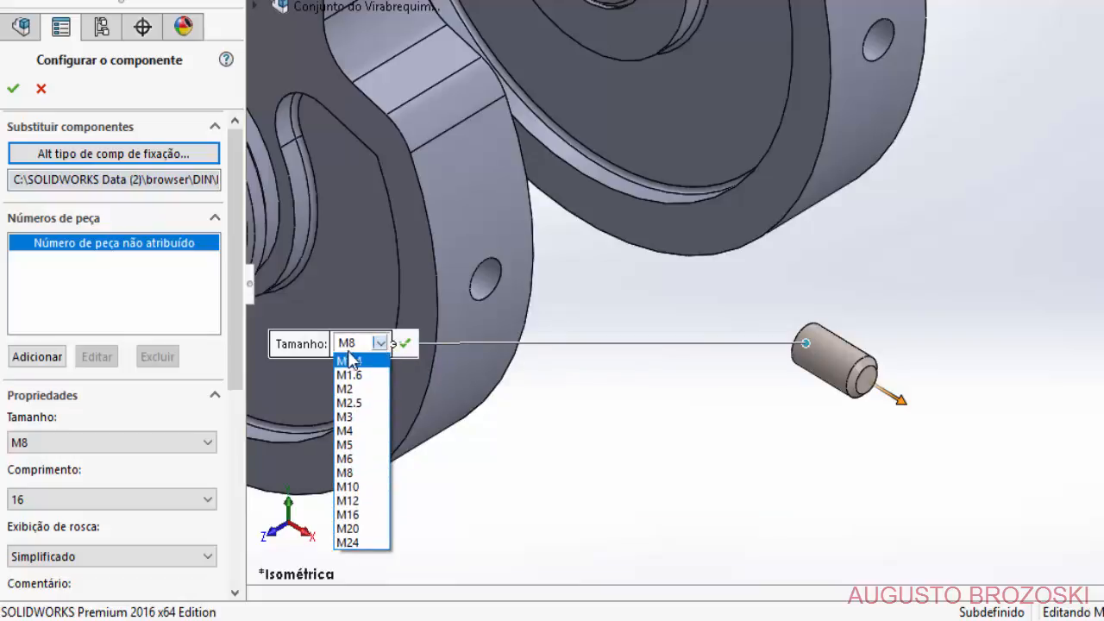
pyautogui.click(357, 474)
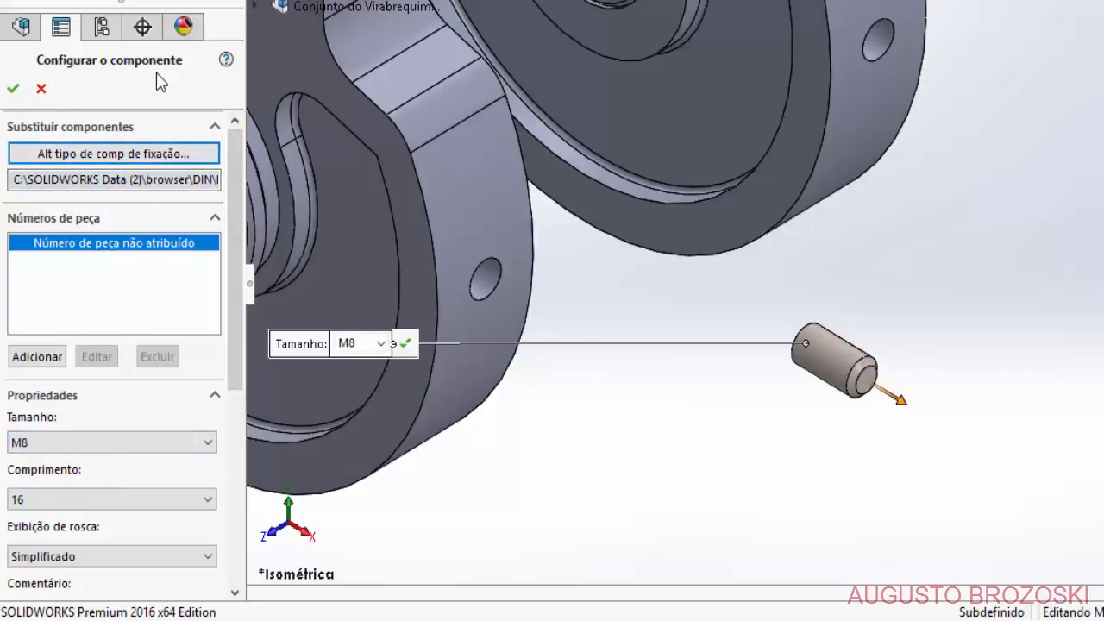
pyautogui.click(138, 501)
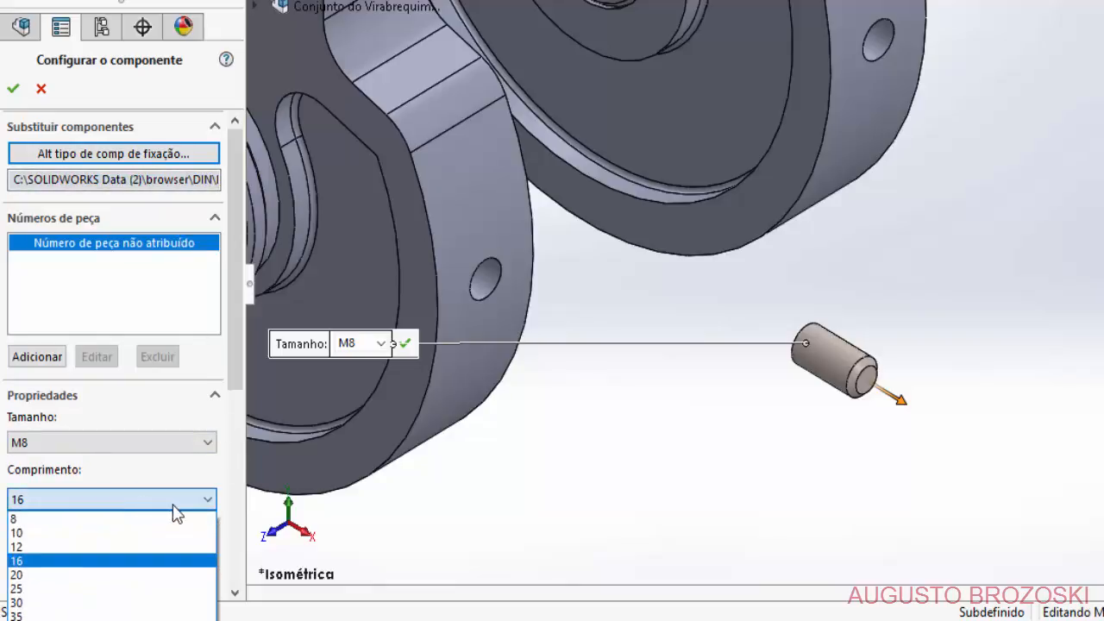
pyautogui.click(110, 576)
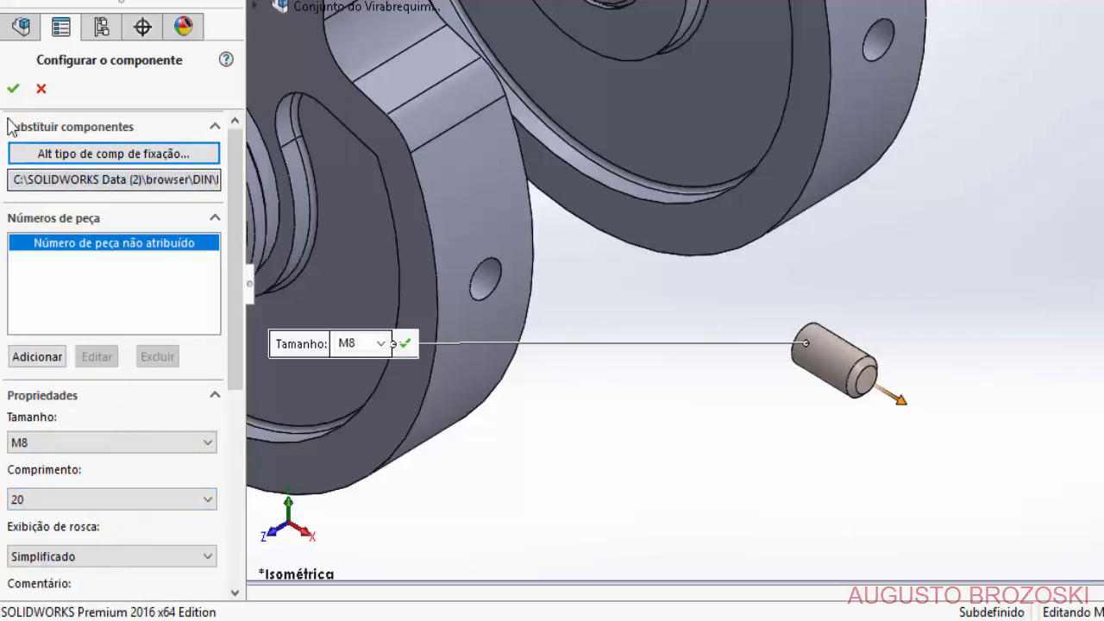
pyautogui.click(12, 91)
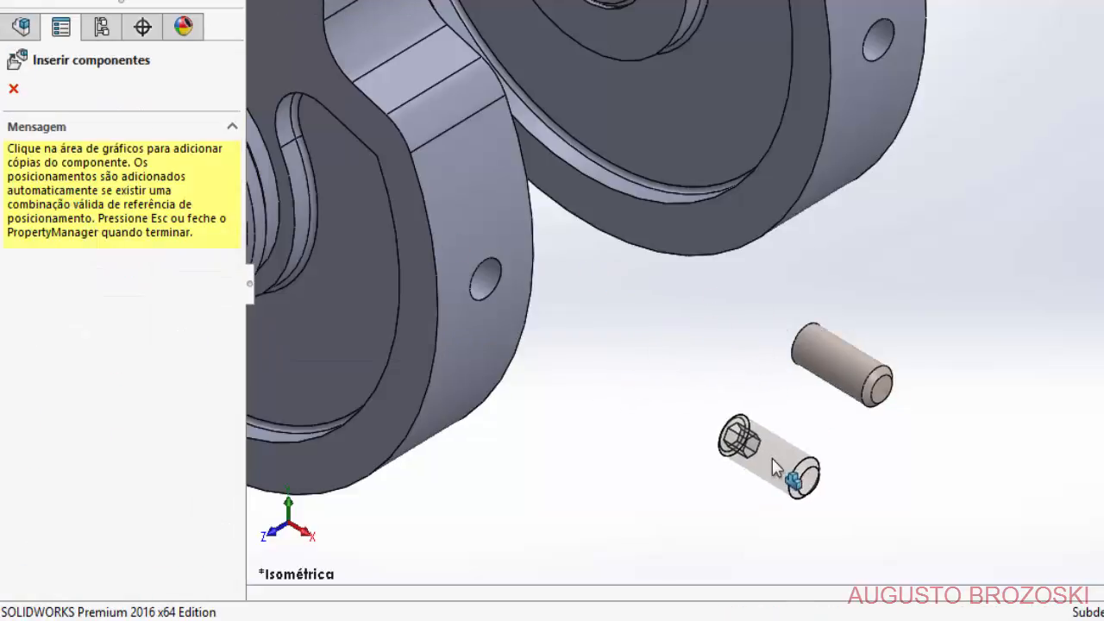
pyautogui.scroll(3, 789, 468)
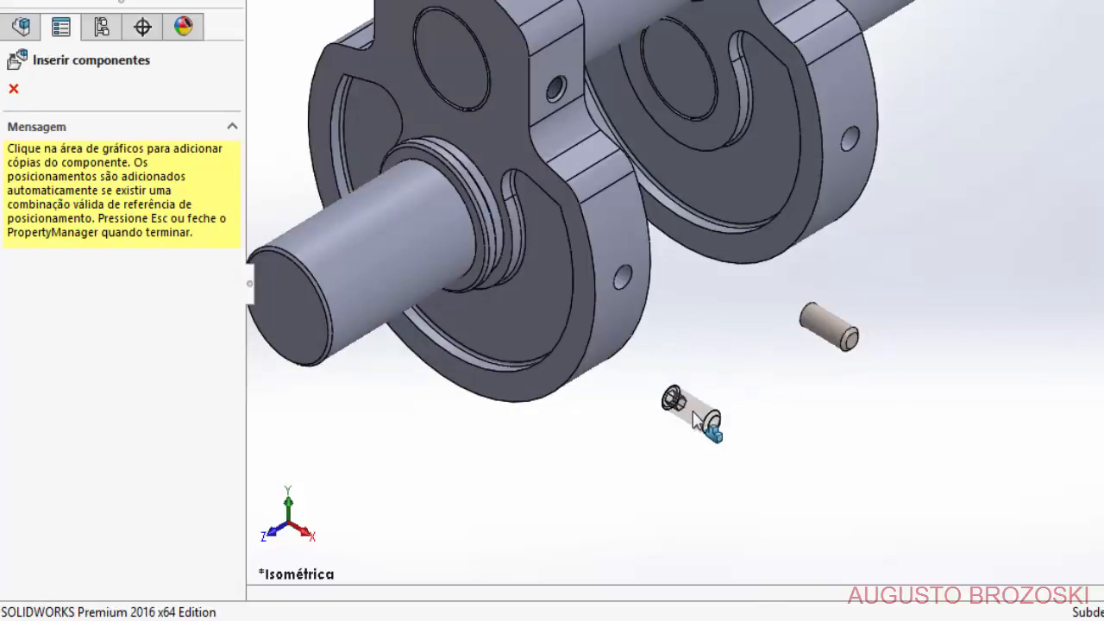
pyautogui.press('Escape')
# Hide the rear counterweight to expose the crank pin's rear end.
pyautogui.scroll(-3, 844, 408)
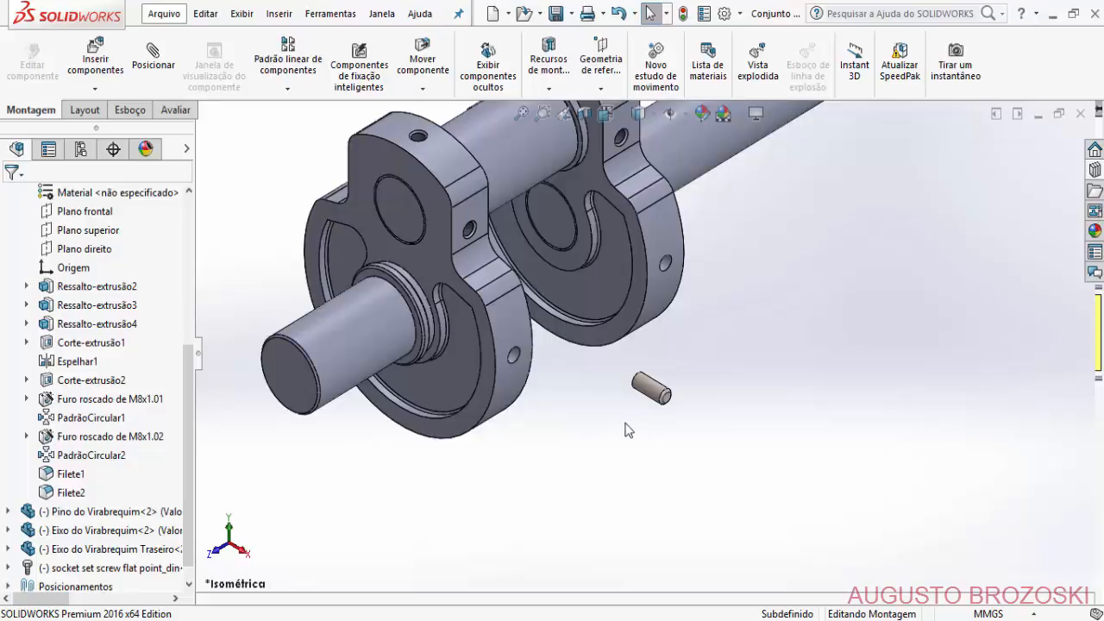
pyautogui.keyDown('ctrl'); pyautogui.moveTo(589, 390); pyautogui.dragTo(634, 511, button='middle'); pyautogui.keyUp('ctrl')
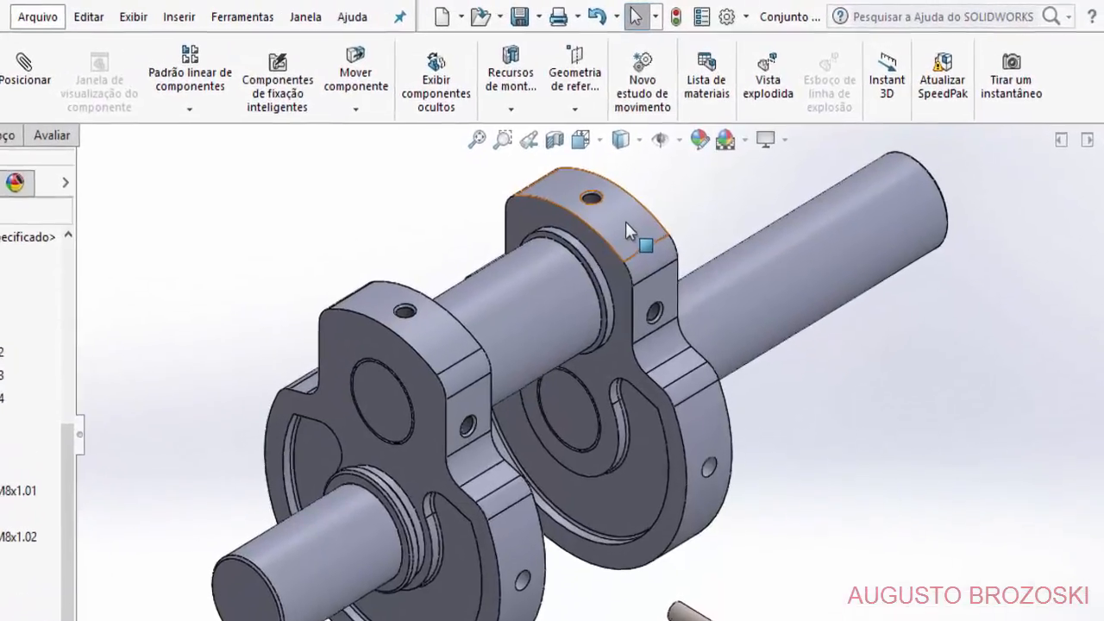
pyautogui.rightClick(626, 222)
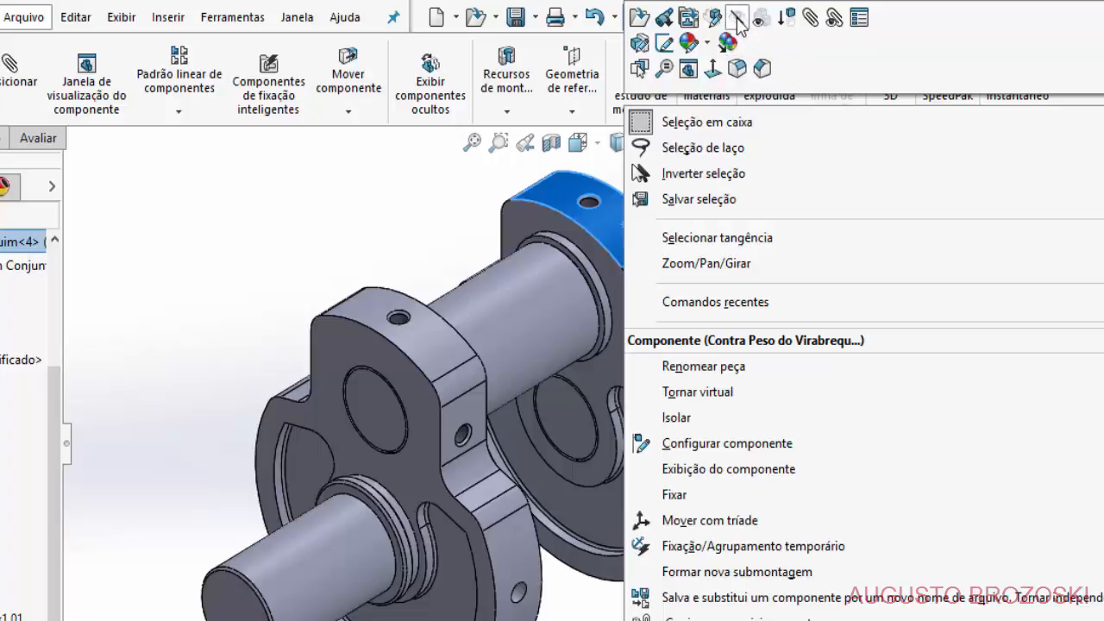
pyautogui.click(737, 17)
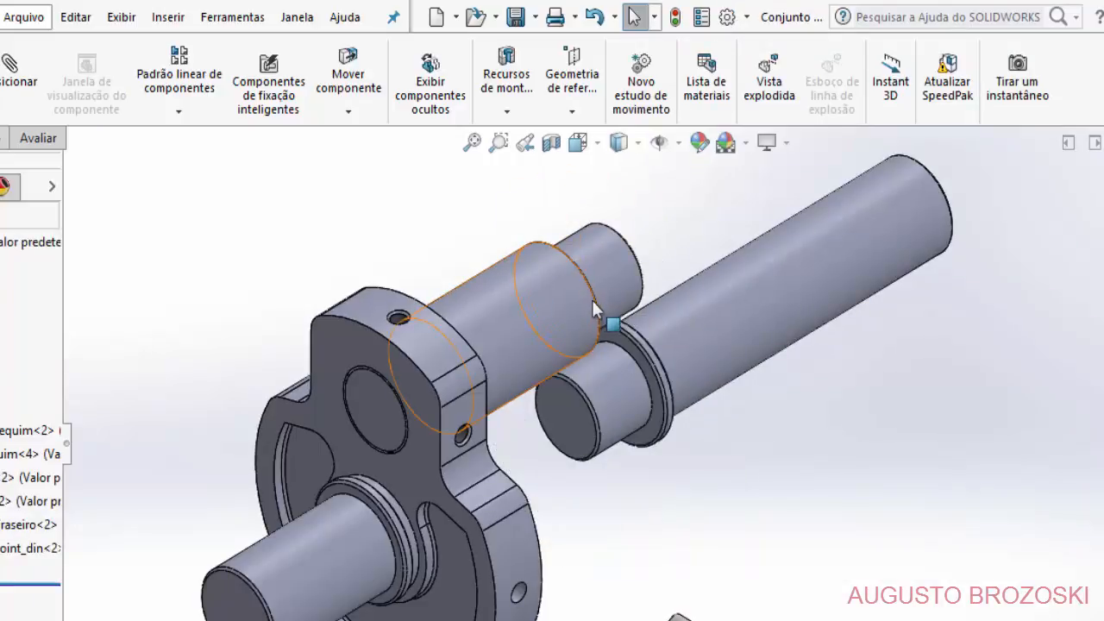
# Add a tangent mate between the set screw's flat end face and the crank pin's smaller rear cylinder.
pyautogui.scroll(-2, 752, 586)
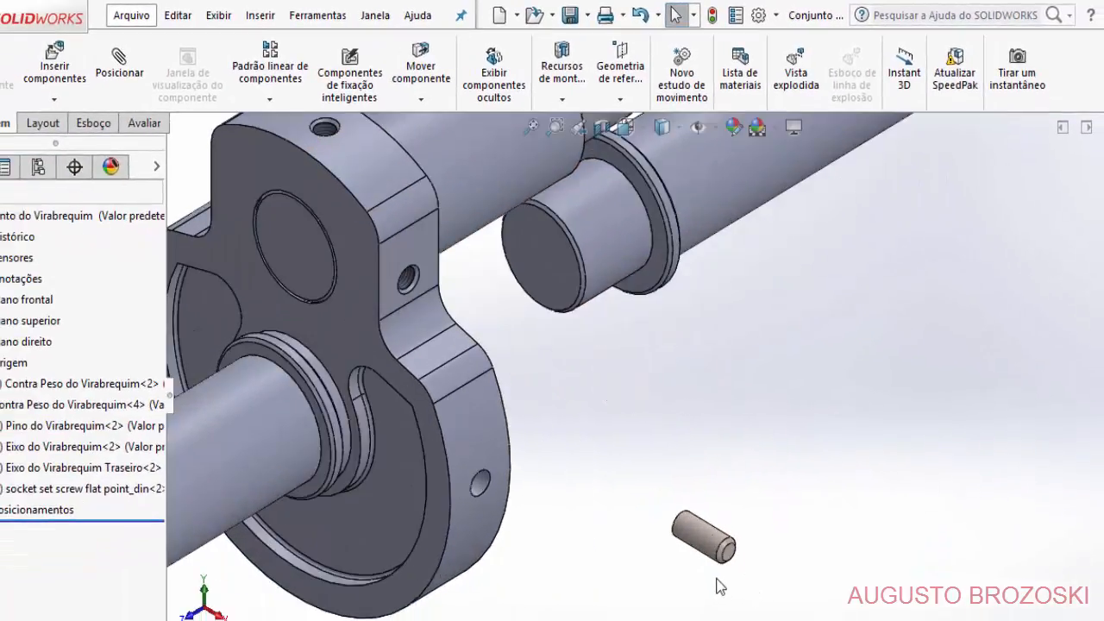
pyautogui.scroll(-3, 720, 587)
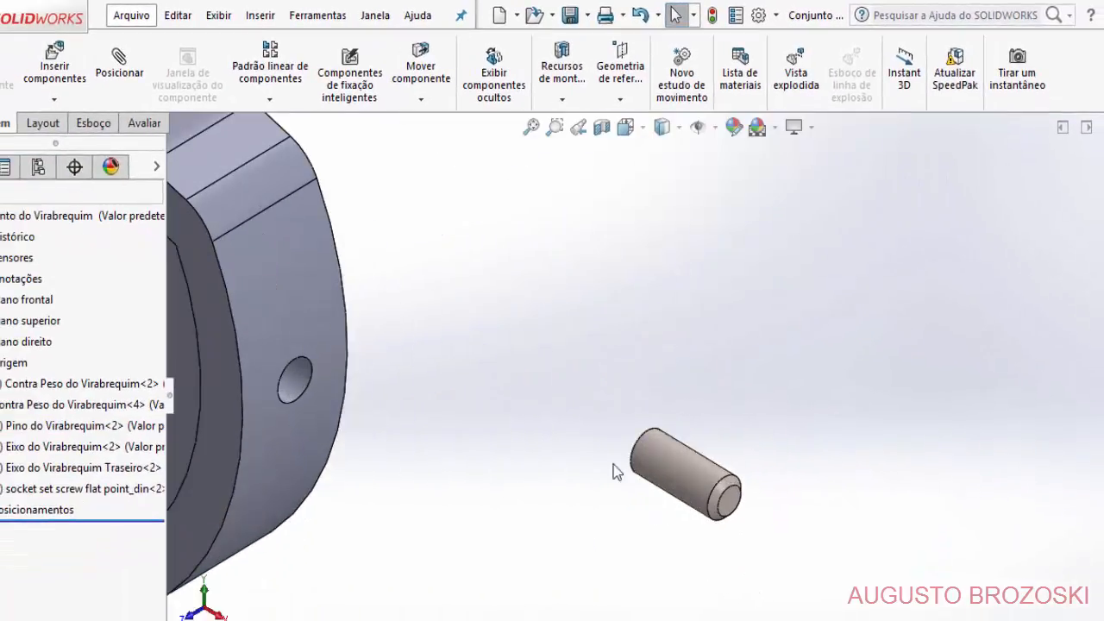
pyautogui.click(145, 95)
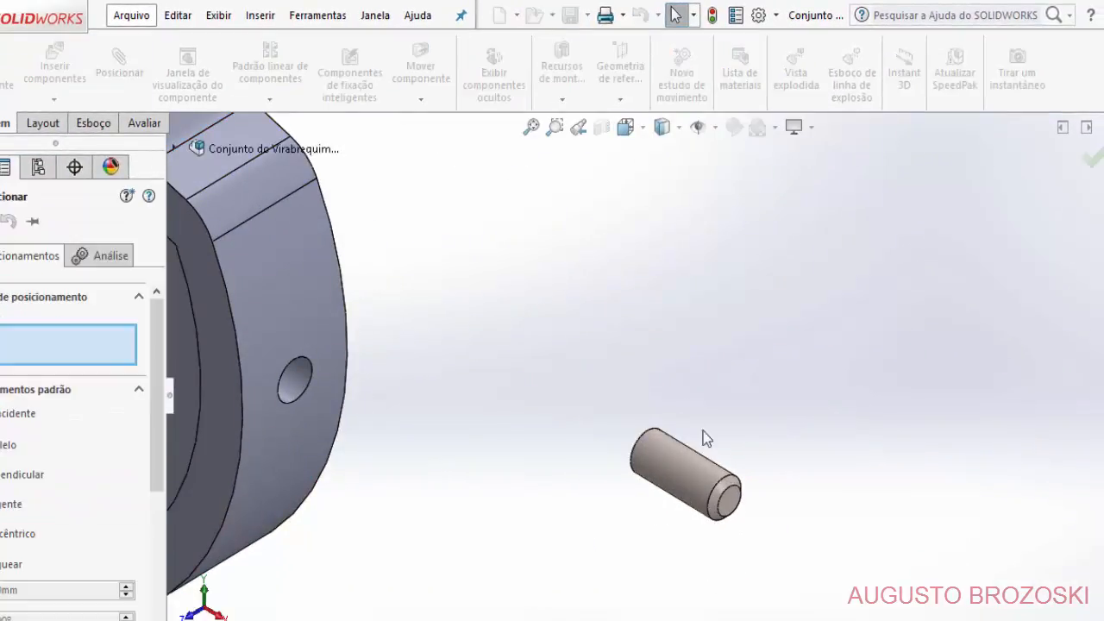
pyautogui.click(734, 507)
pyautogui.moveTo(727, 513); pyautogui.dragTo(638, 497, button='middle')
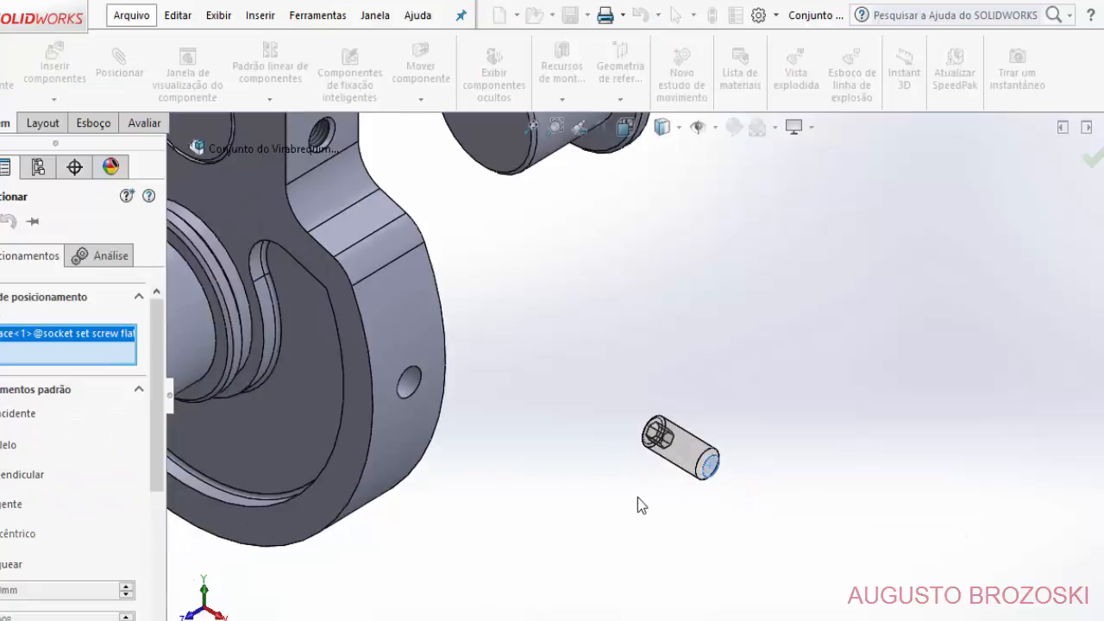
pyautogui.scroll(3, 637, 496)
pyautogui.scroll(-6, 604, 187)
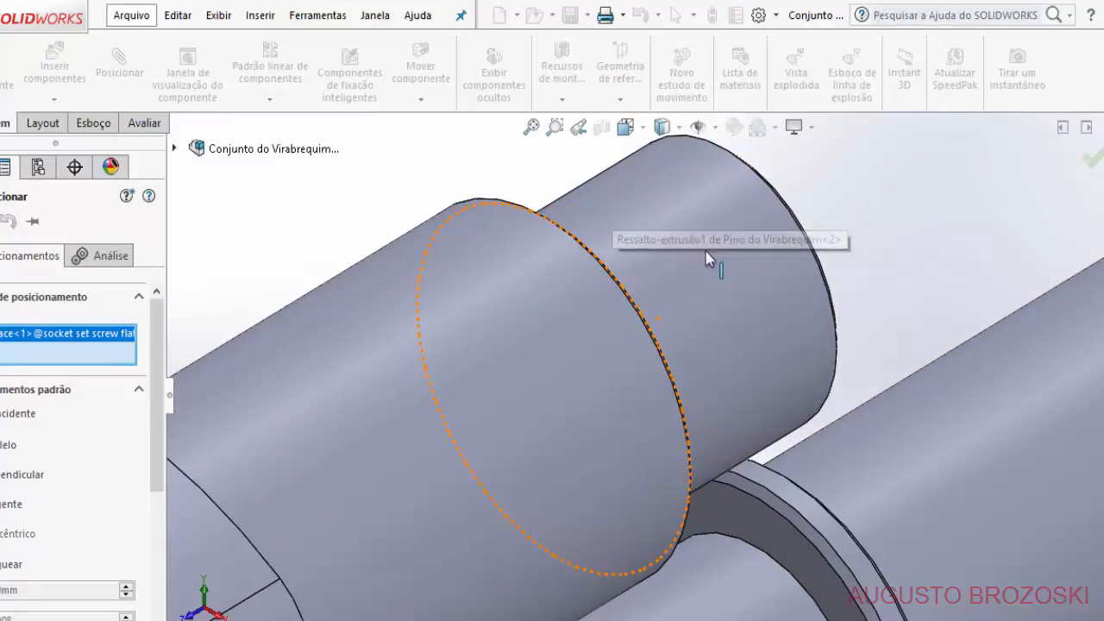
pyautogui.click(653, 304)
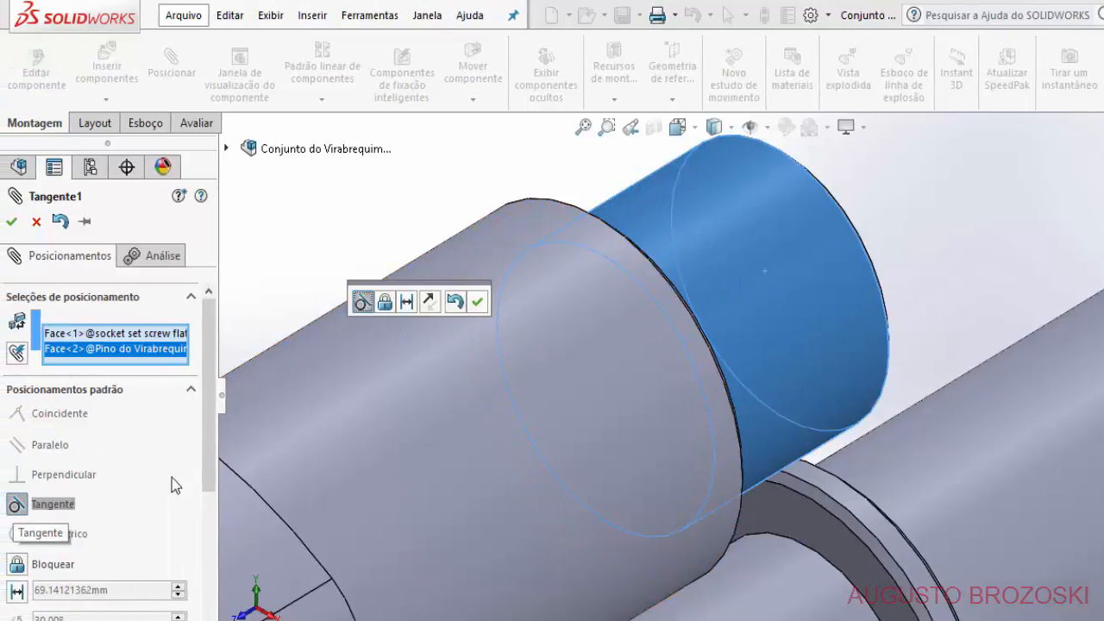
pyautogui.click(477, 303)
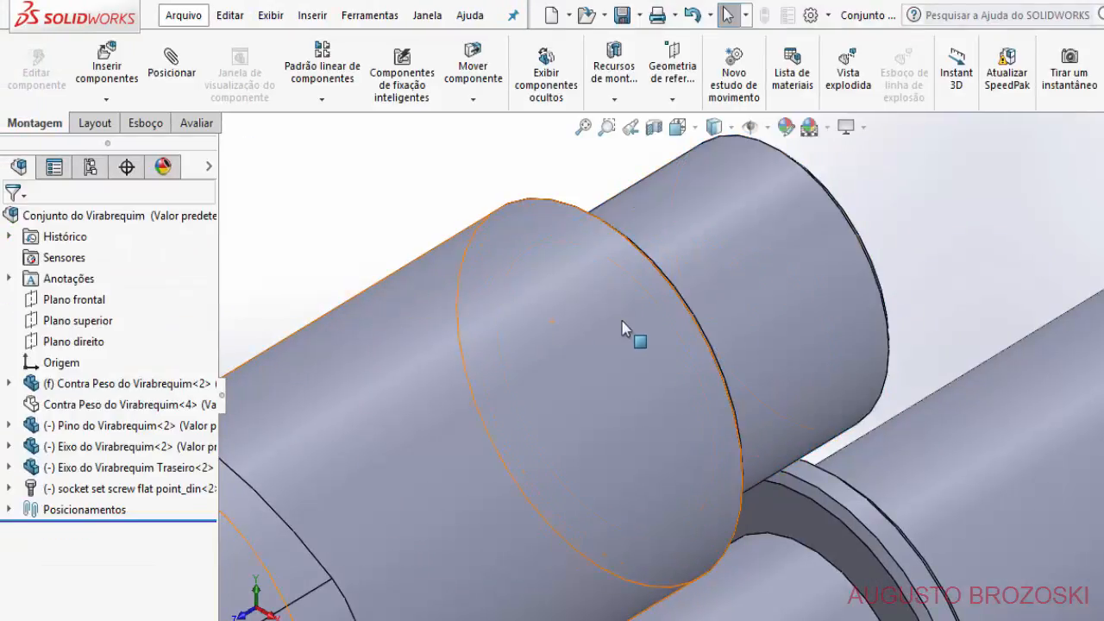
# Show the hidden rear counterweight again.
pyautogui.scroll(5, 636, 328)
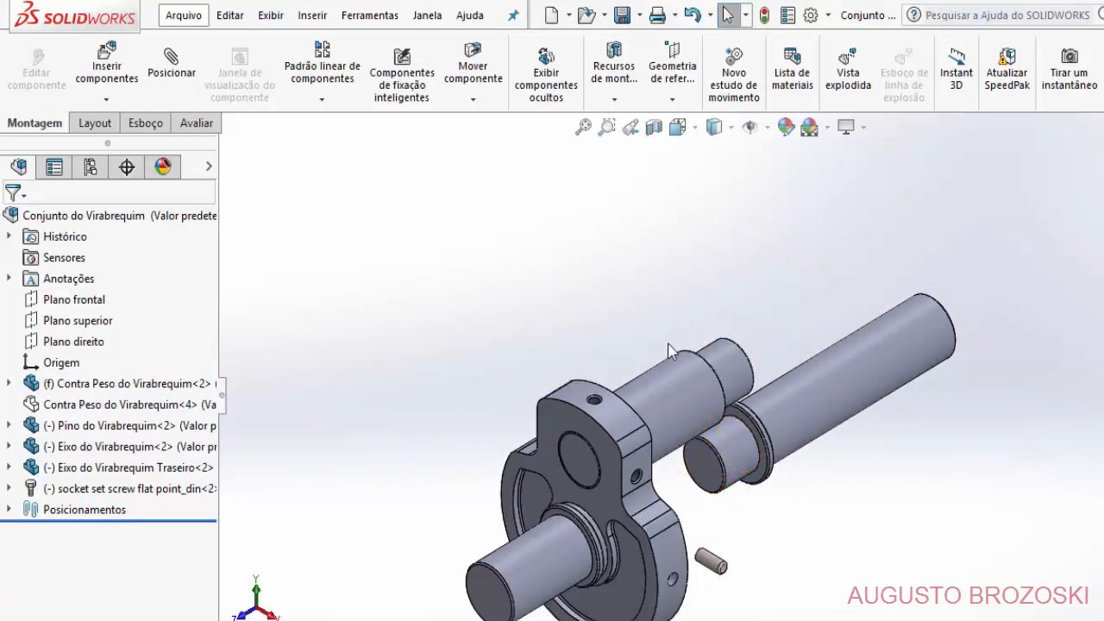
pyautogui.scroll(-2, 669, 337)
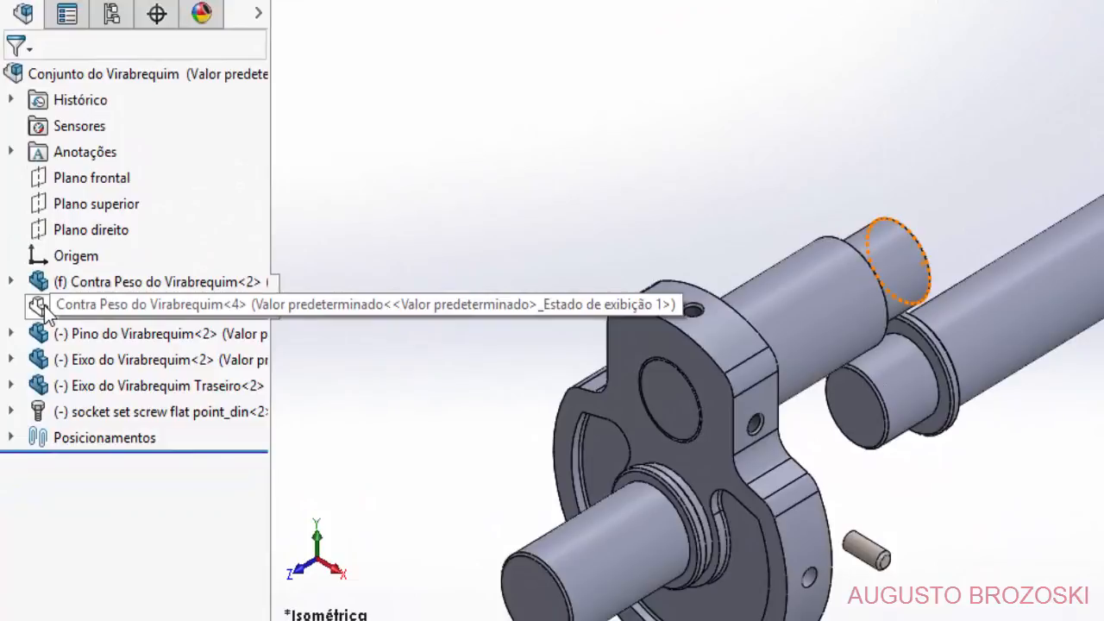
pyautogui.click(43, 308)
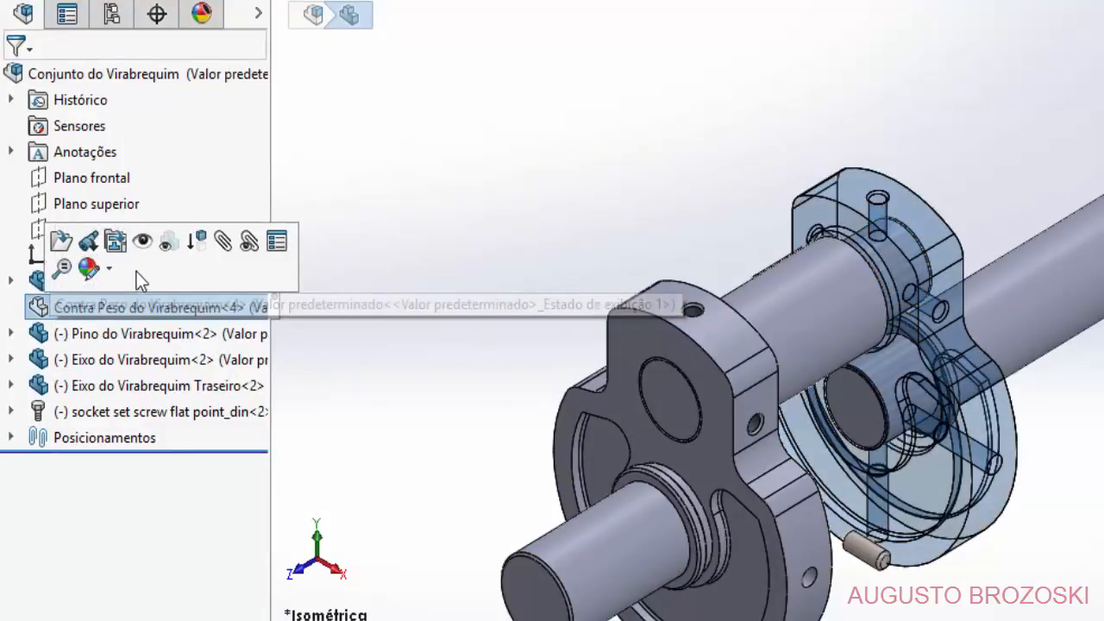
pyautogui.click(144, 242)
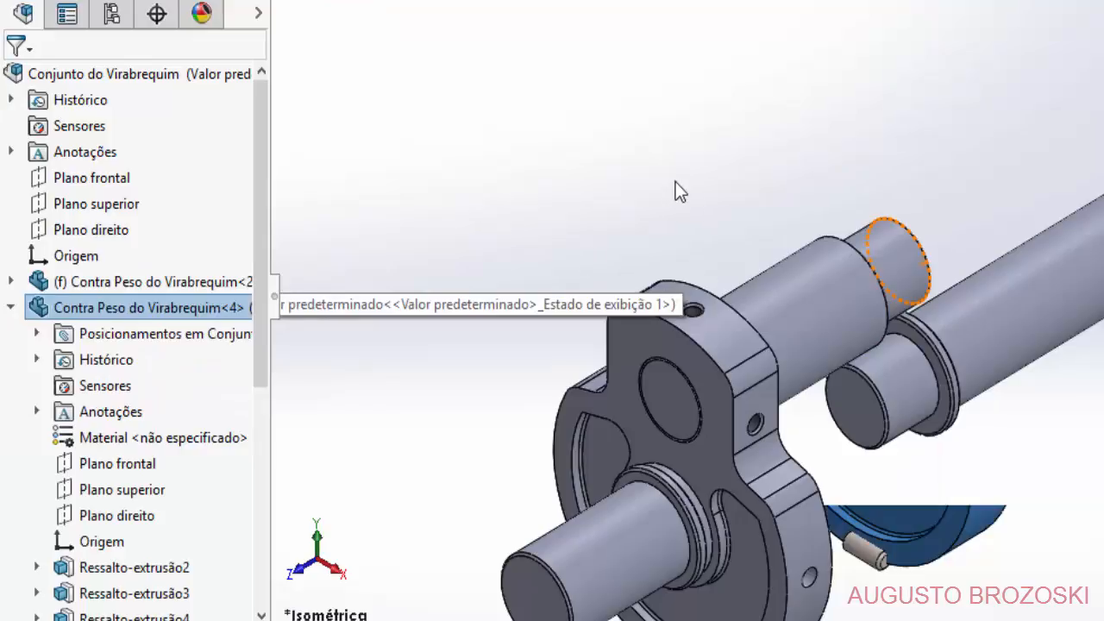
# Add a concentric mate between the set screw's cylindrical face and the threaded side hole beside the pin in the rear counterweight.
pyautogui.moveTo(709, 216)
pyautogui.mouseDown(button='middle')
pyautogui.moveTo(765, 235)
pyautogui.moveTo(750, 259)
pyautogui.mouseUp(button='middle')
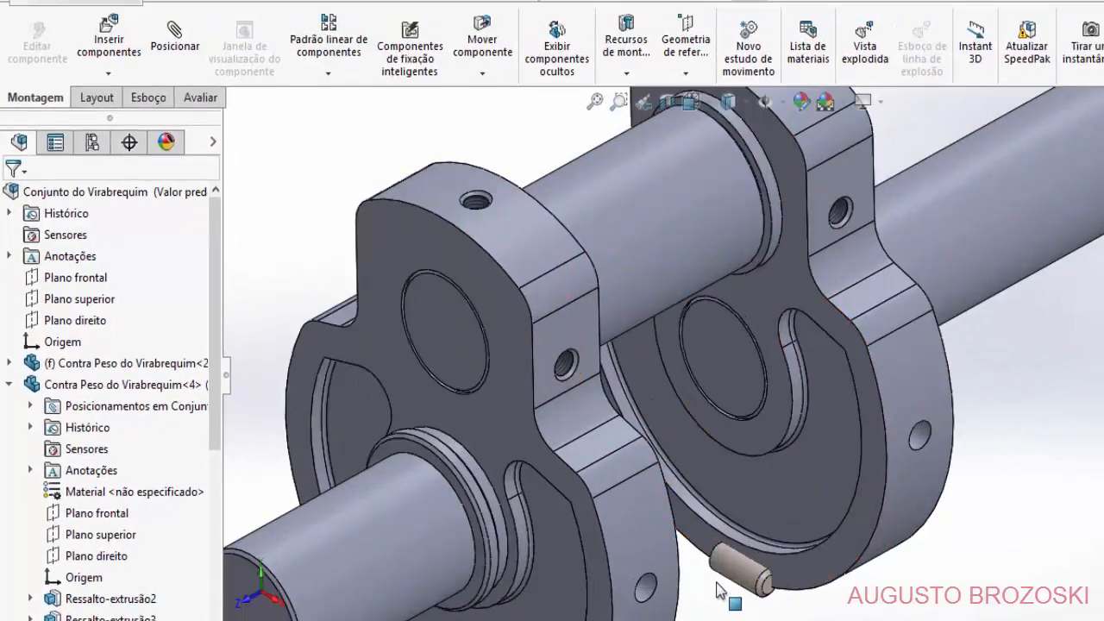
pyautogui.scroll(-3, 716, 591)
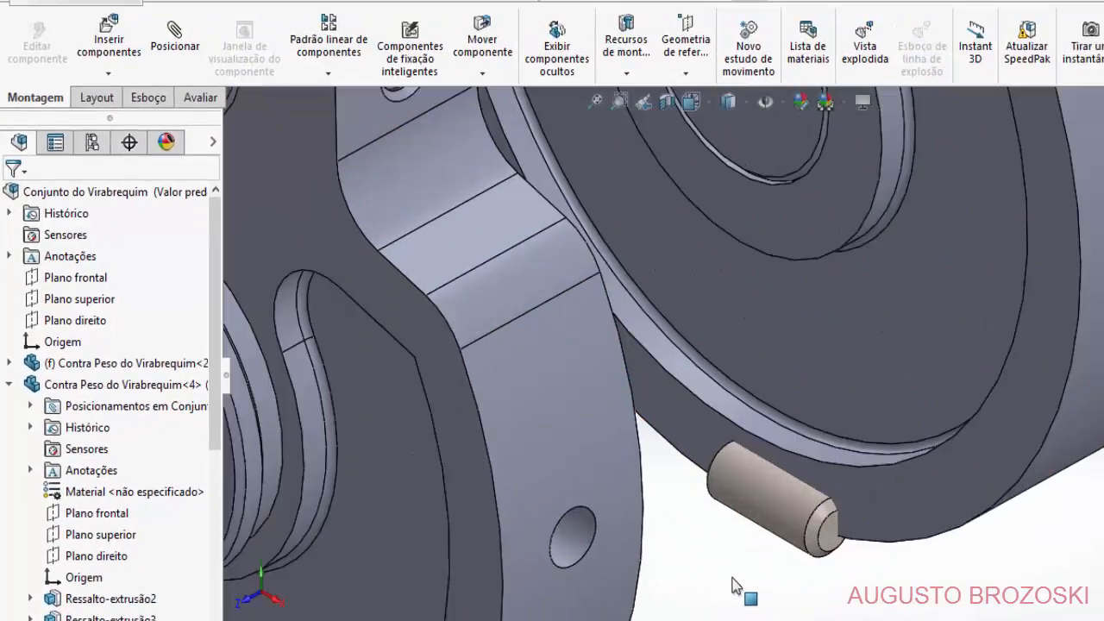
pyautogui.click(177, 39)
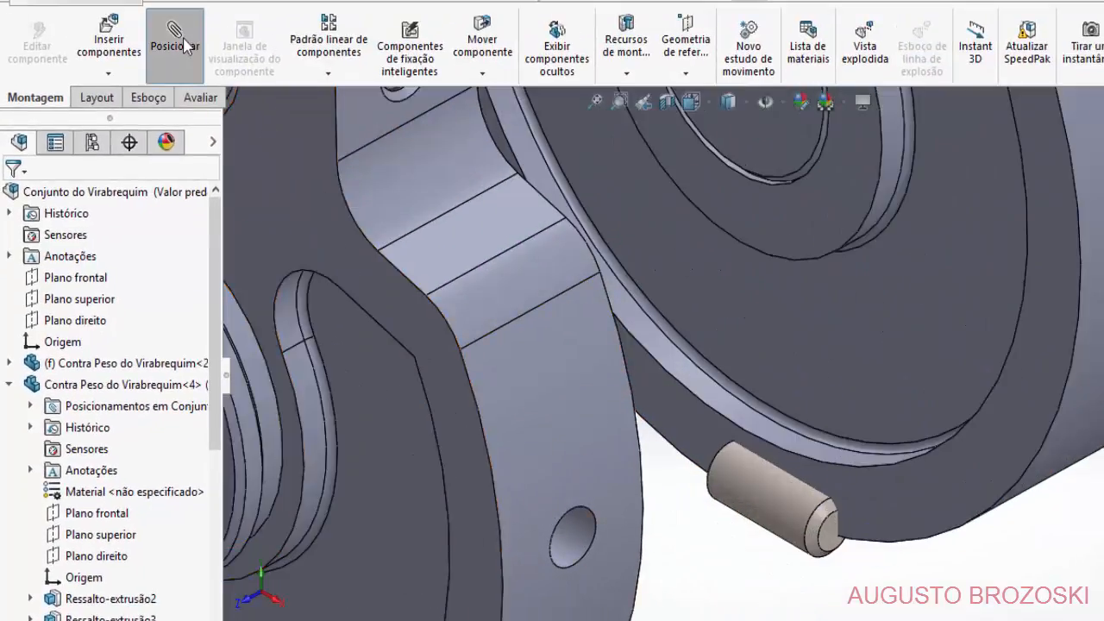
pyautogui.click(757, 498)
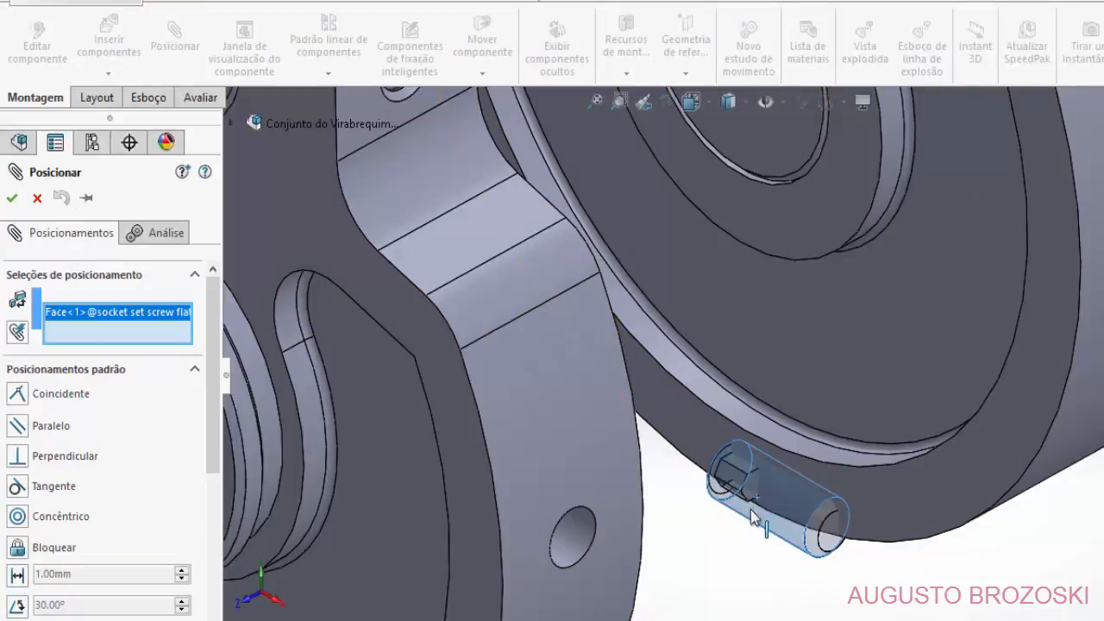
pyautogui.scroll(5, 718, 546)
pyautogui.scroll(-6, 841, 258)
pyautogui.scroll(-4, 772, 205)
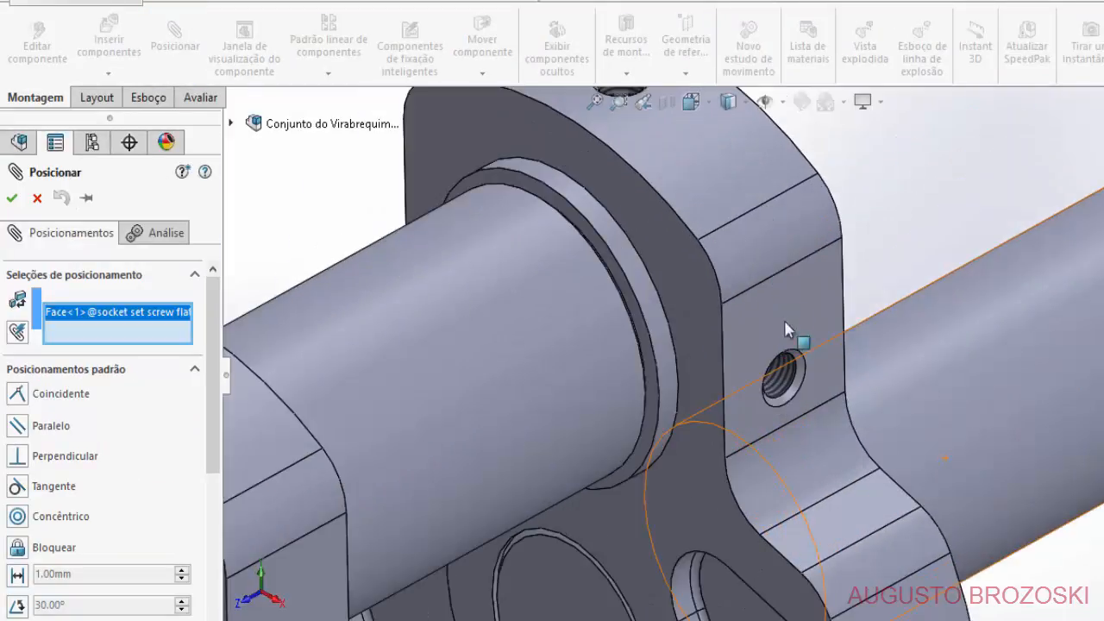
pyautogui.click(781, 384)
pyautogui.scroll(2, 641, 444)
pyautogui.scroll(5, 597, 388)
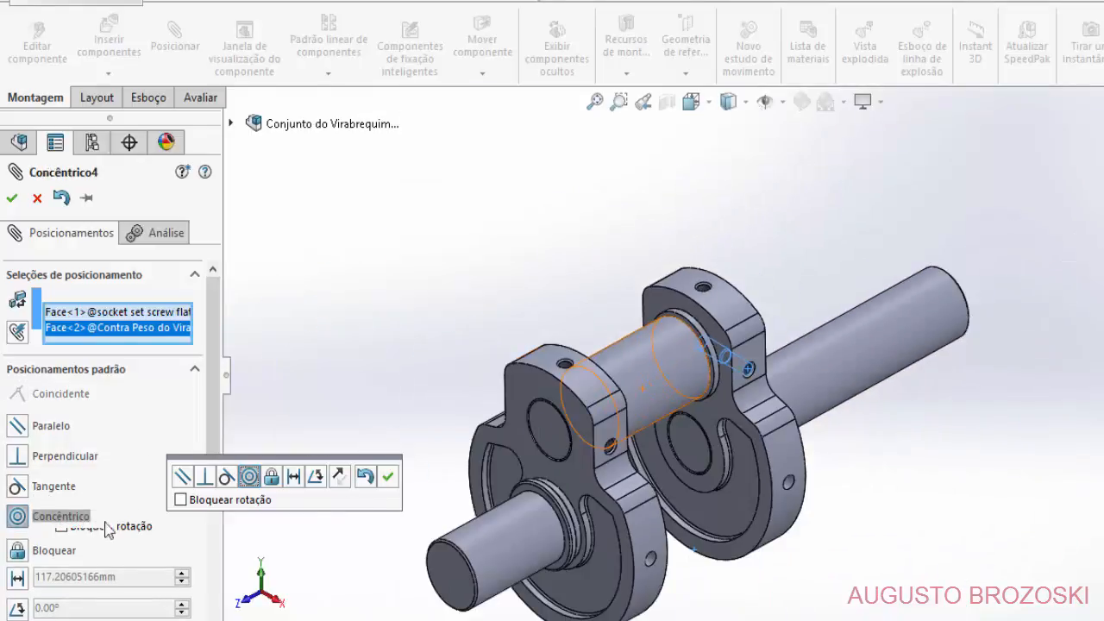
pyautogui.click(387, 477)
pyautogui.press('Return')
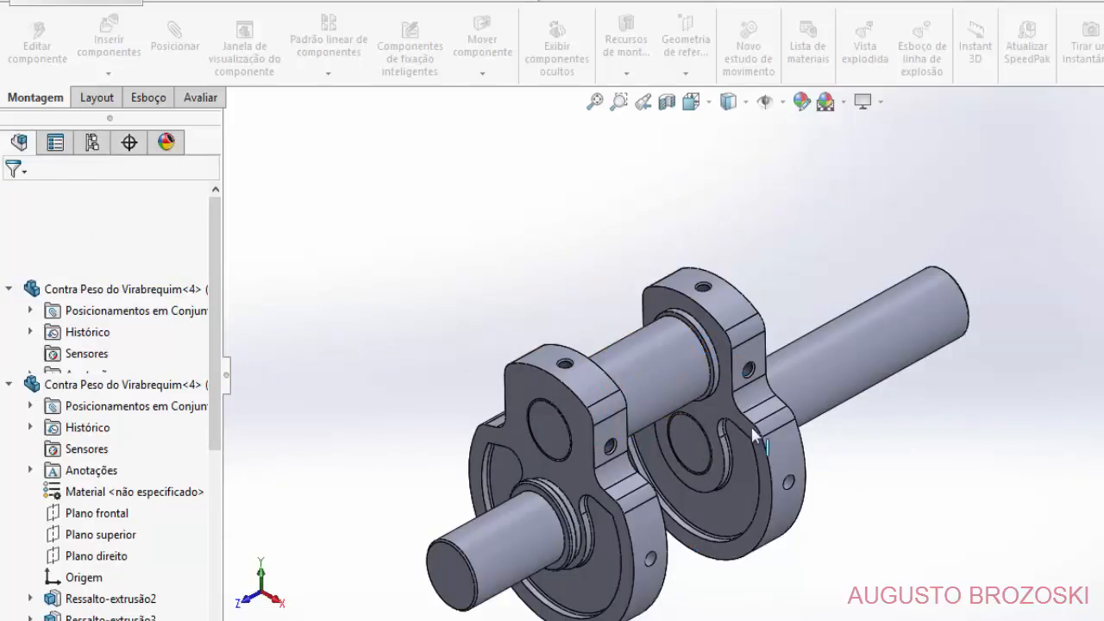
# Hide the rear counterweight again to inspect how the set screw sits against the crank pin.
pyautogui.scroll(-4, 749, 382)
pyautogui.scroll(-3, 725, 382)
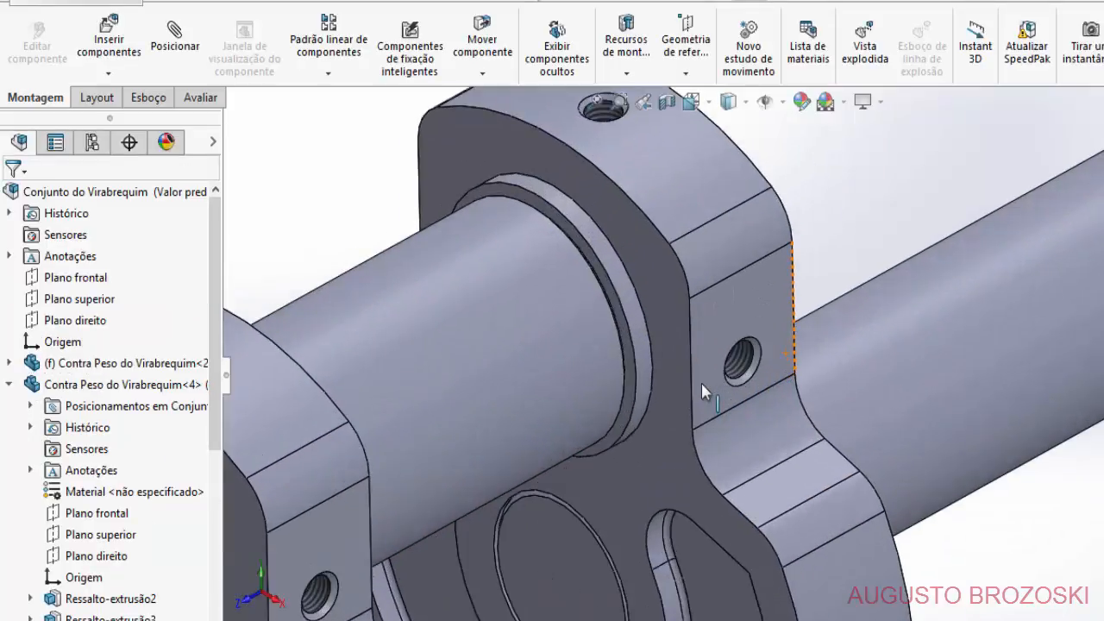
pyautogui.moveTo(701, 382); pyautogui.dragTo(641, 311, button='middle')
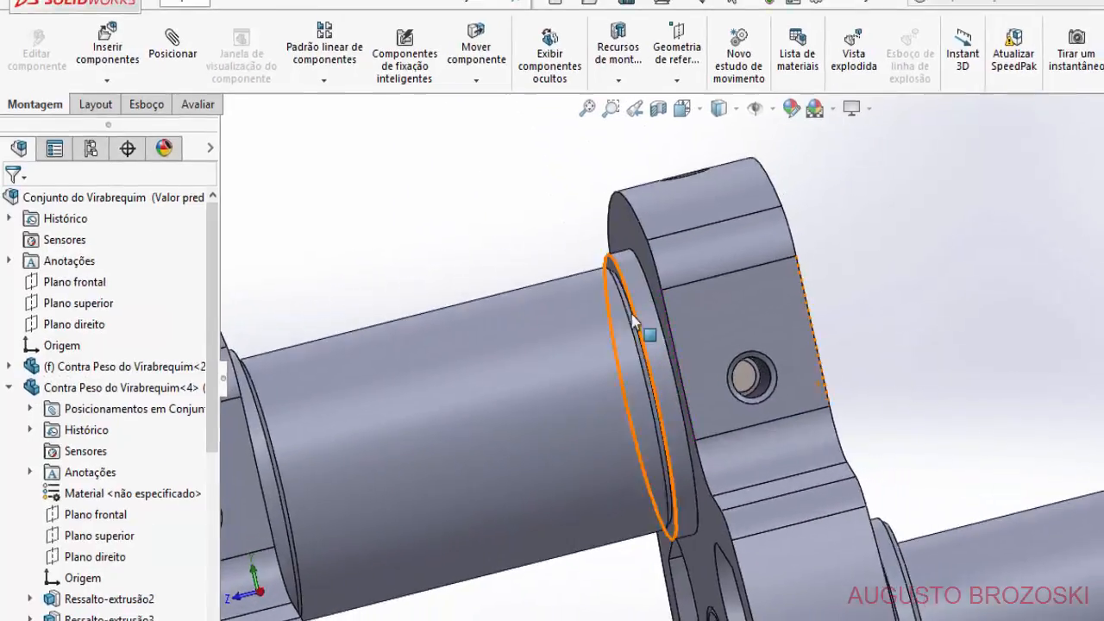
pyautogui.moveTo(704, 383); pyautogui.dragTo(673, 405, button='middle')
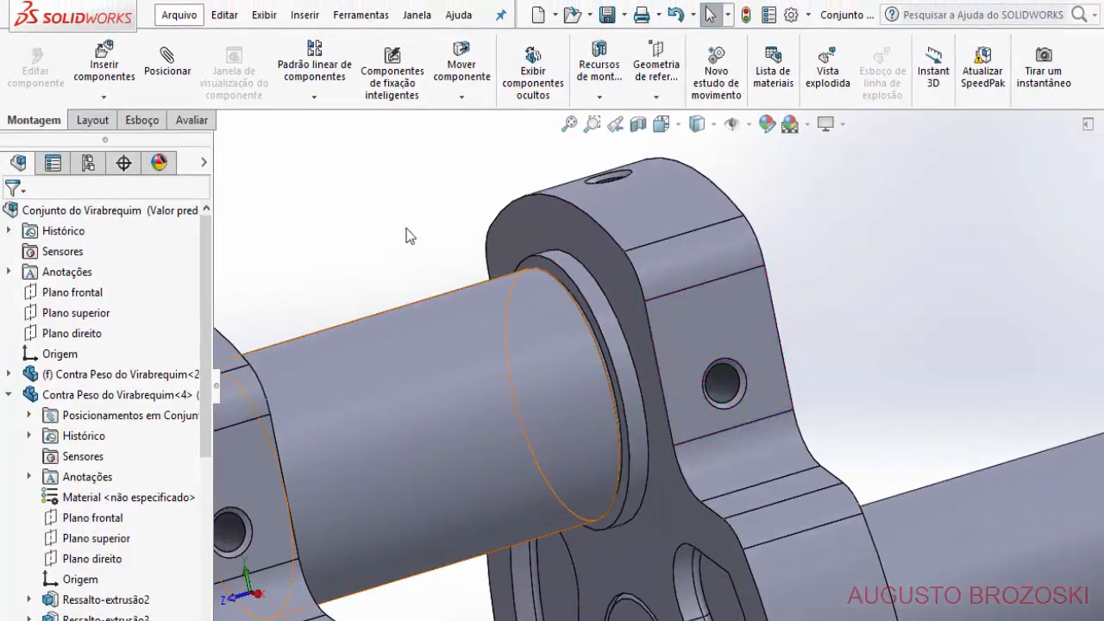
pyautogui.rightClick(661, 199)
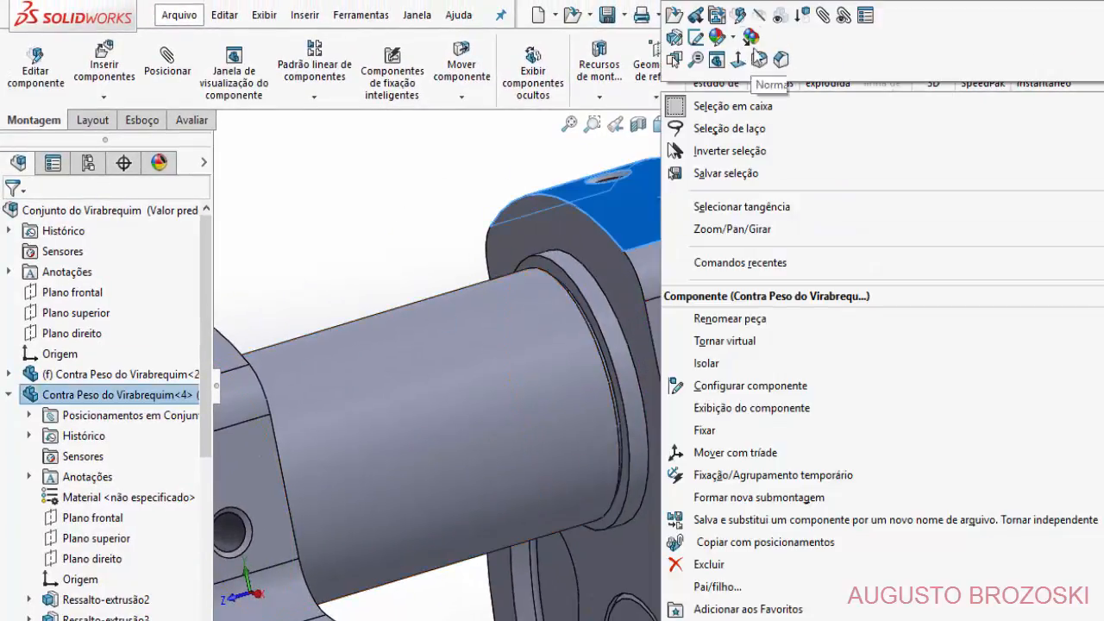
pyautogui.click(759, 16)
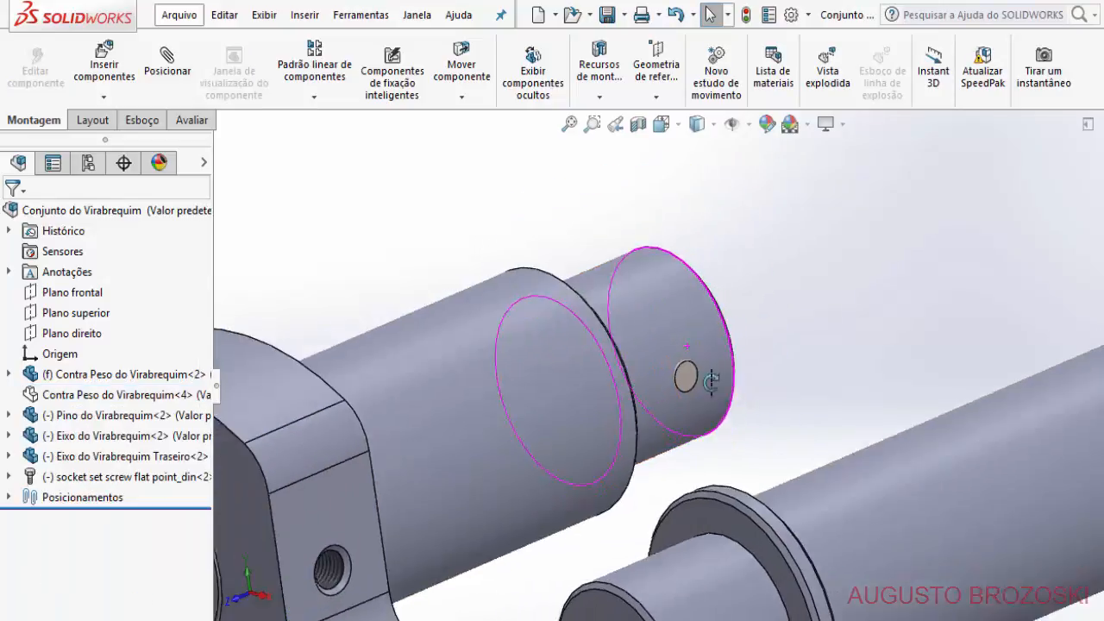
pyautogui.scroll(-3, 682, 371)
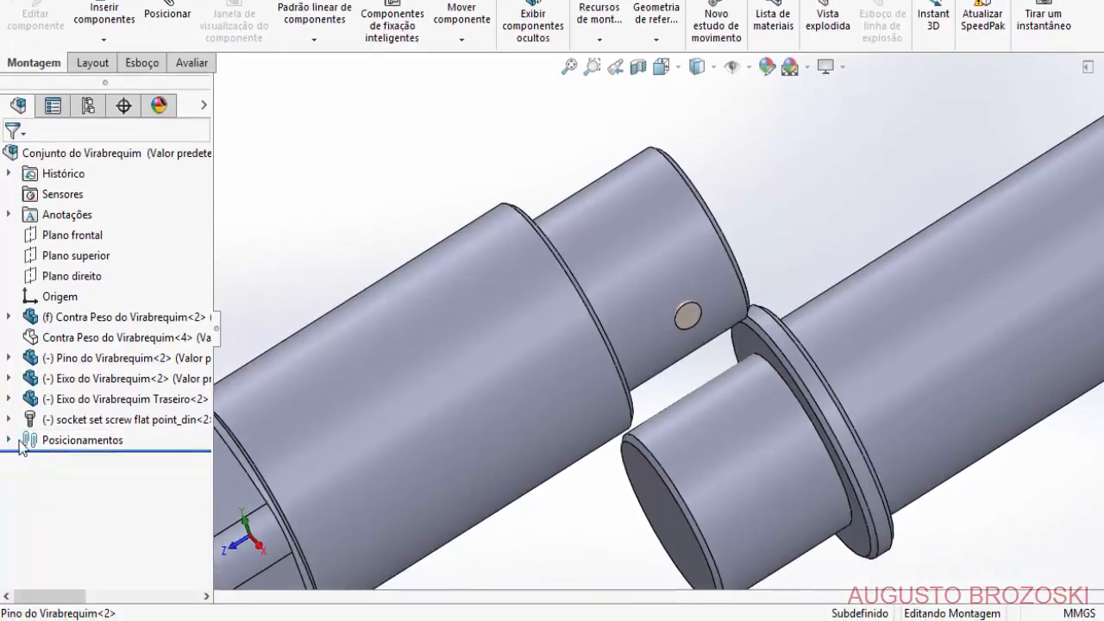
# Flip the alignment of the concentric mate between the set screw and the rear counterweight's threaded side hole.
pyautogui.click(8, 440)
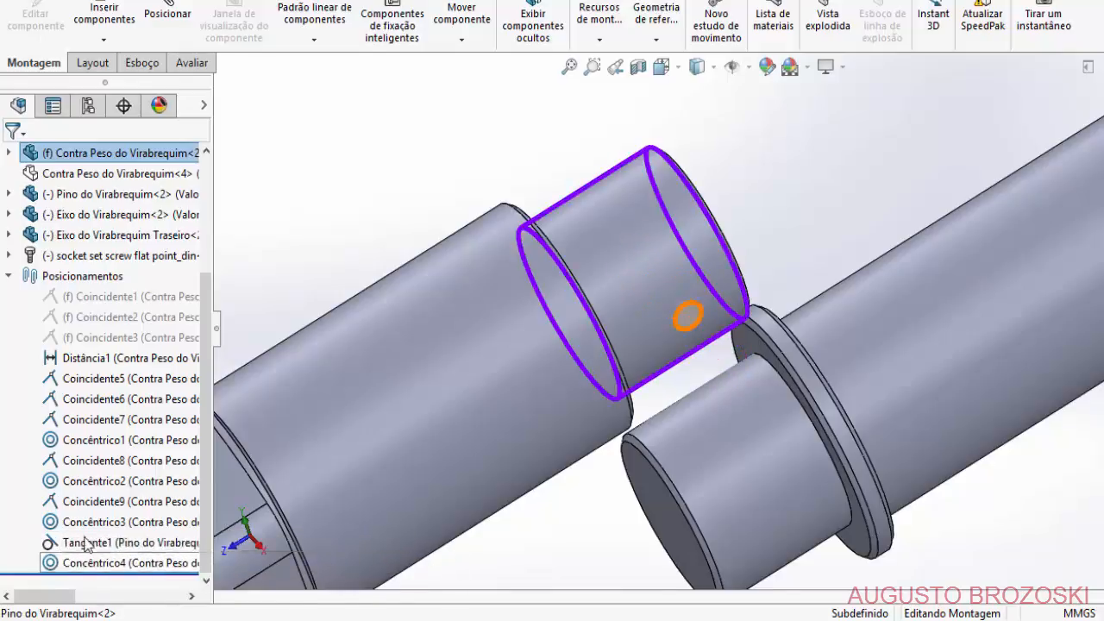
pyautogui.click(10, 277)
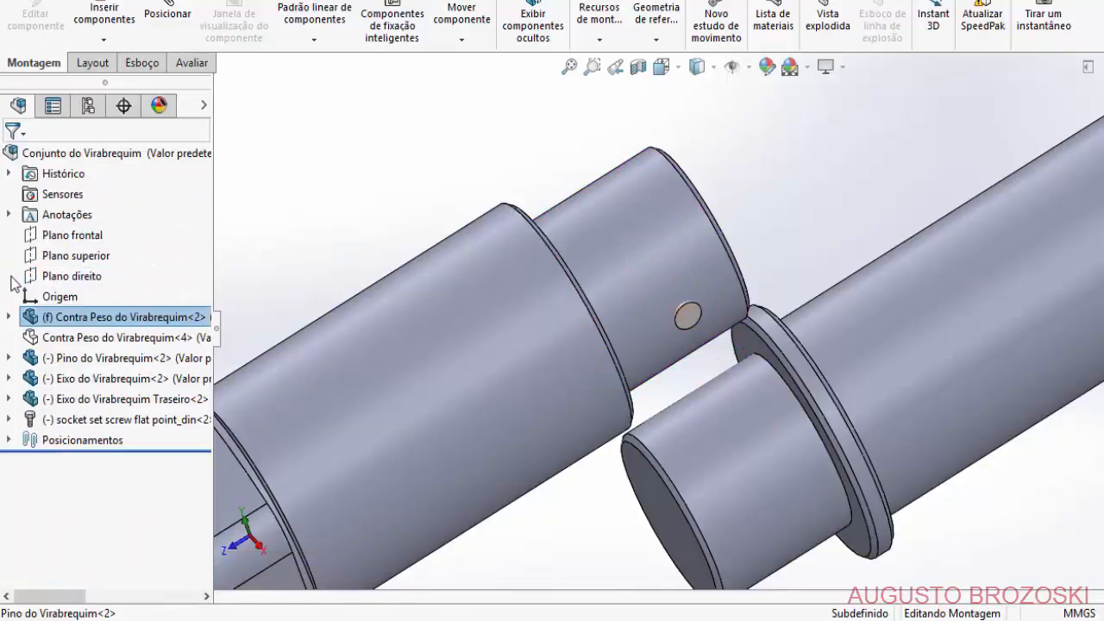
pyautogui.click(9, 421)
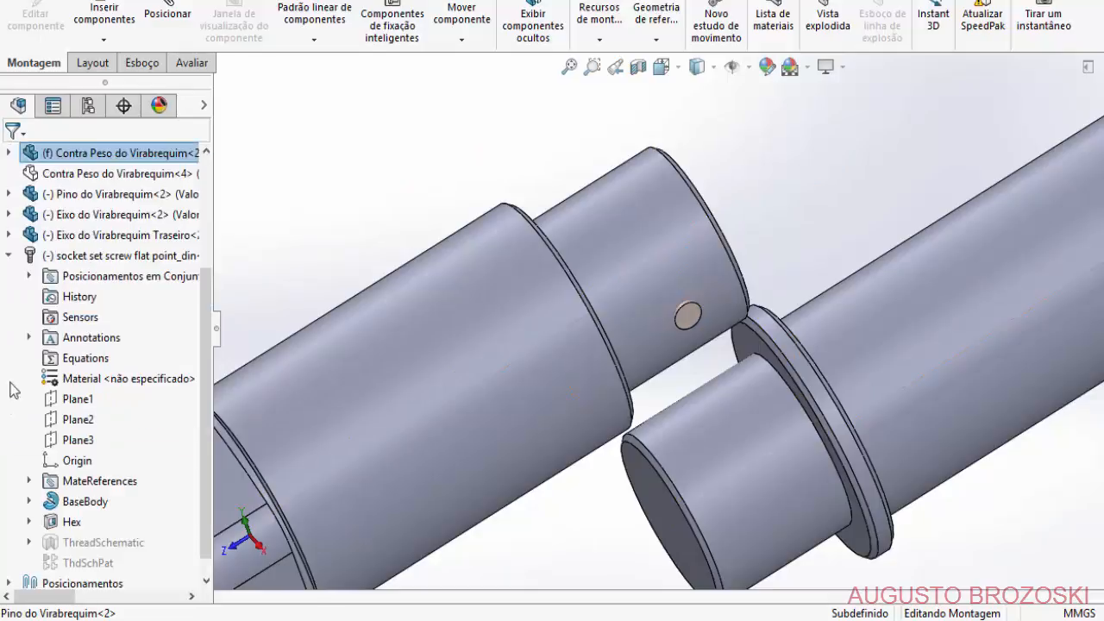
pyautogui.click(29, 277)
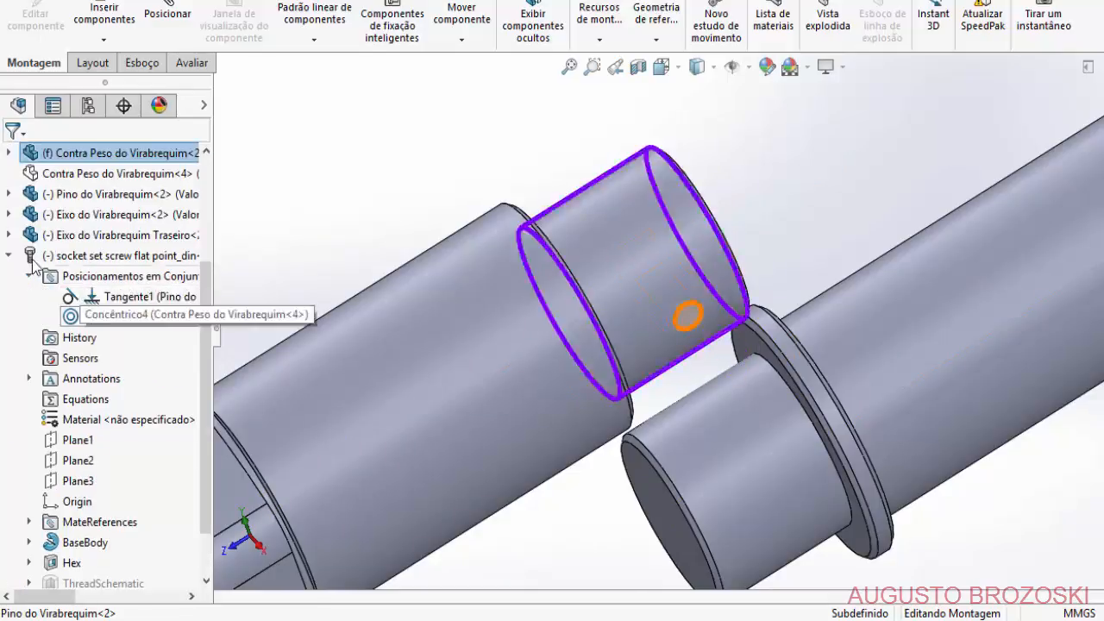
pyautogui.rightClick(129, 319)
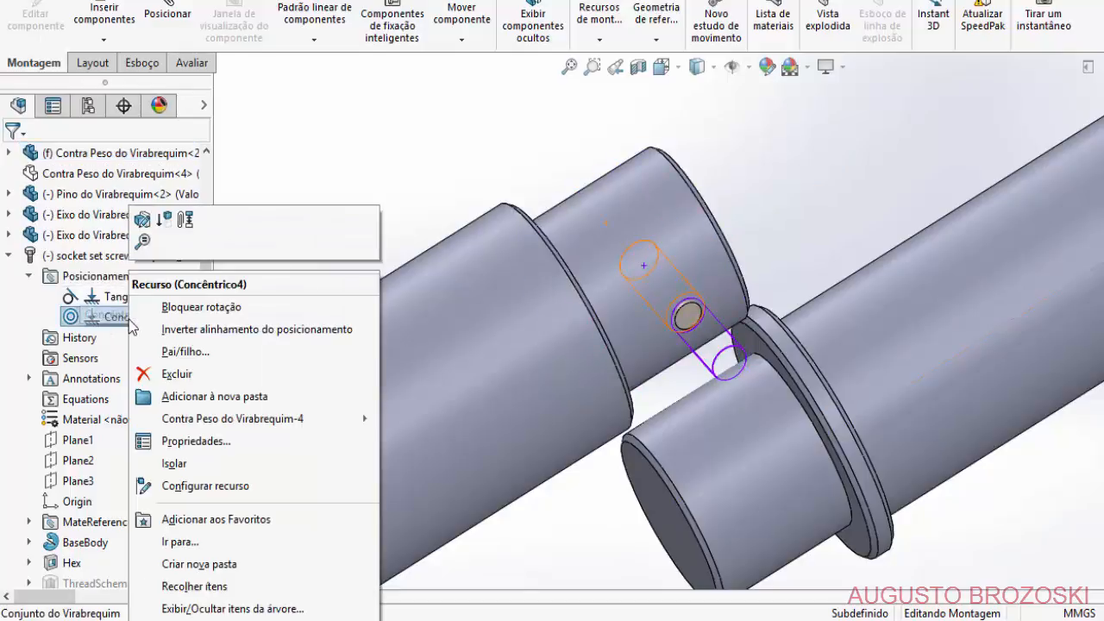
pyautogui.click(142, 223)
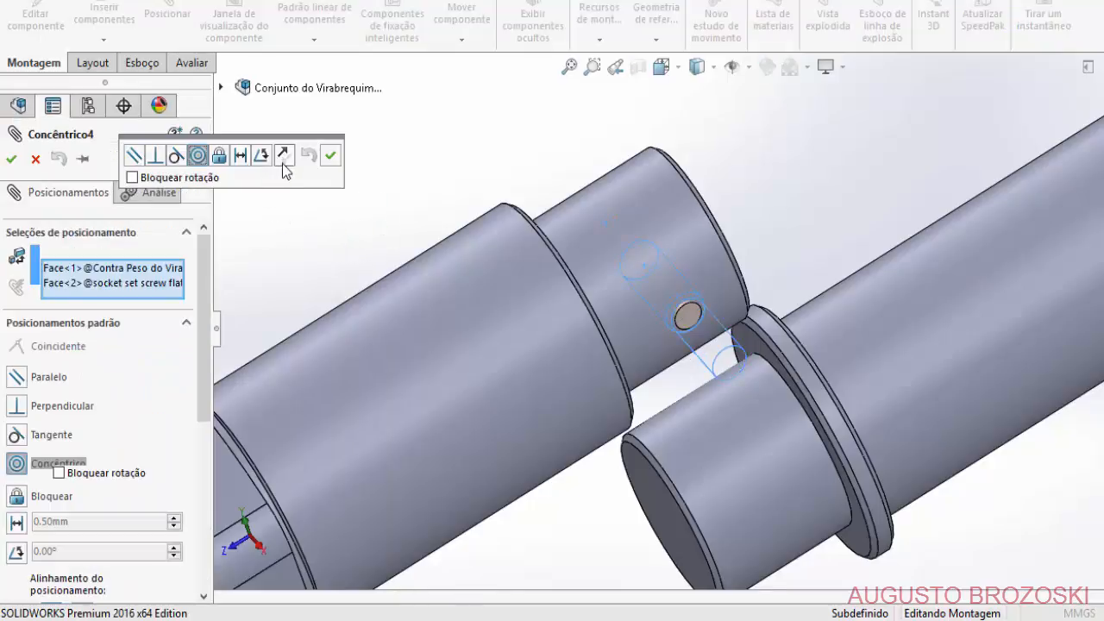
pyautogui.click(284, 156)
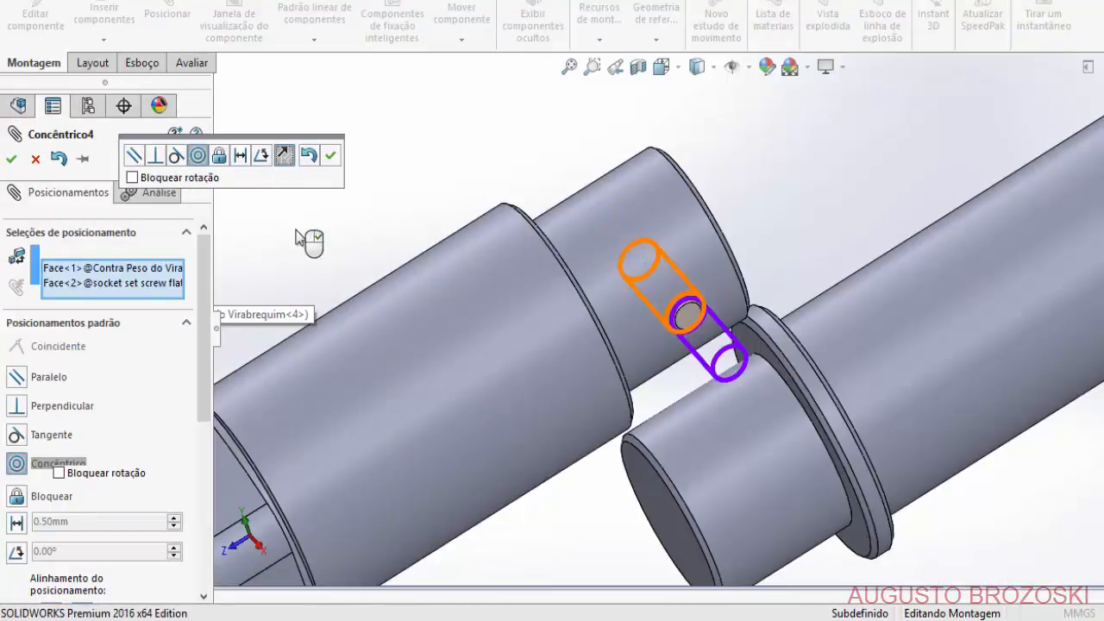
pyautogui.click(332, 157)
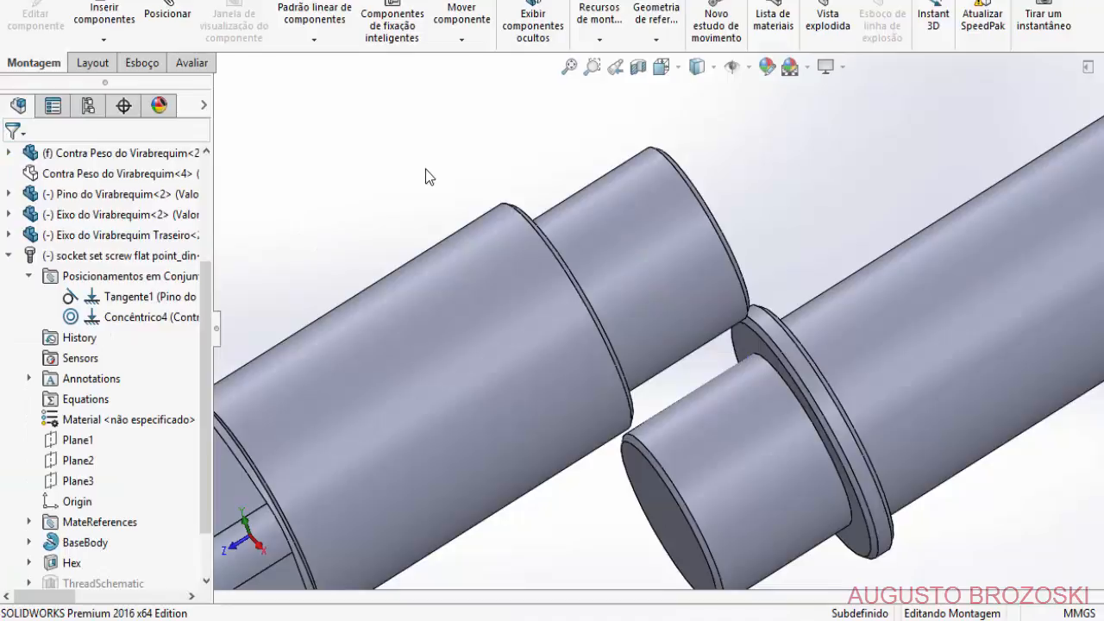
# Flip the alignment of the set screw's tangent mate with the crank pin's smaller rear cylinder.
pyautogui.moveTo(530, 207); pyautogui.dragTo(599, 288, button='middle')
pyautogui.moveTo(502, 195); pyautogui.dragTo(474, 227, button='middle')
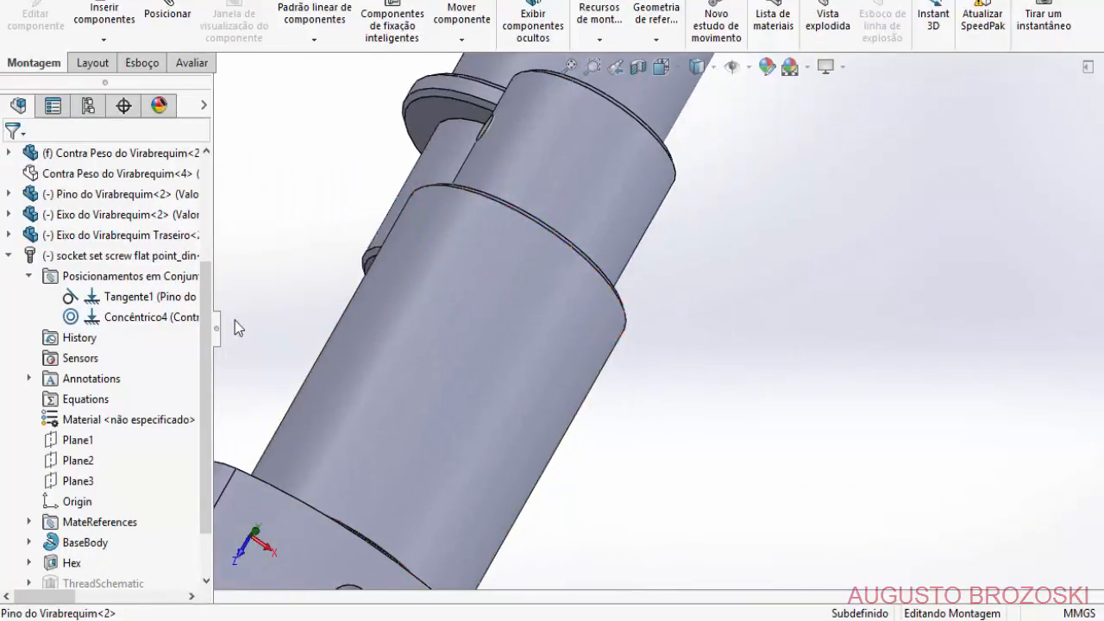
pyautogui.rightClick(121, 298)
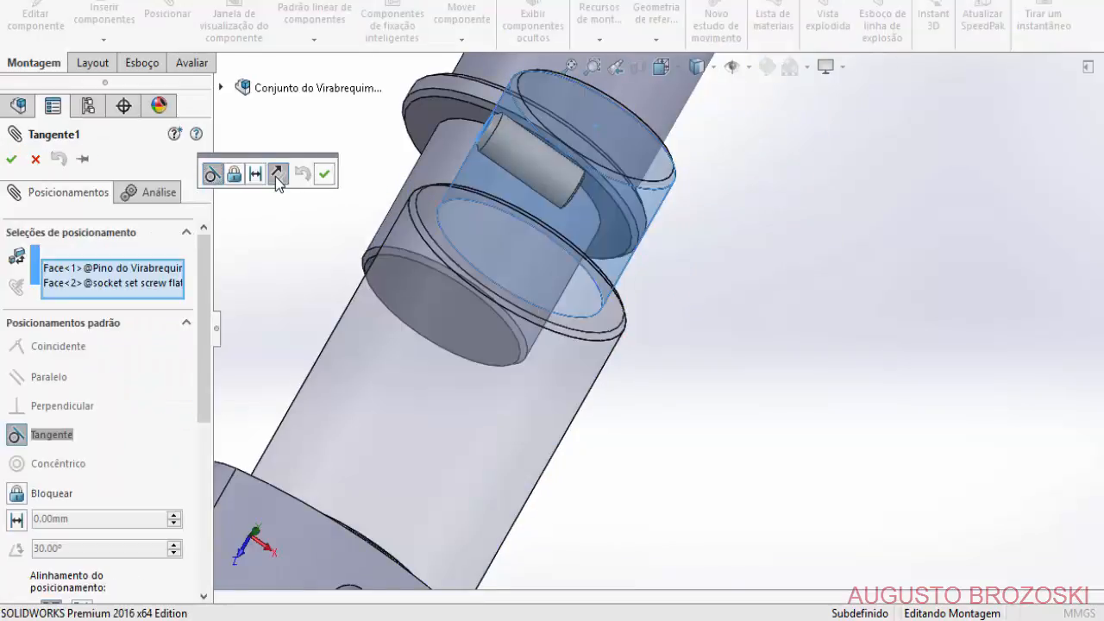
pyautogui.click(276, 175)
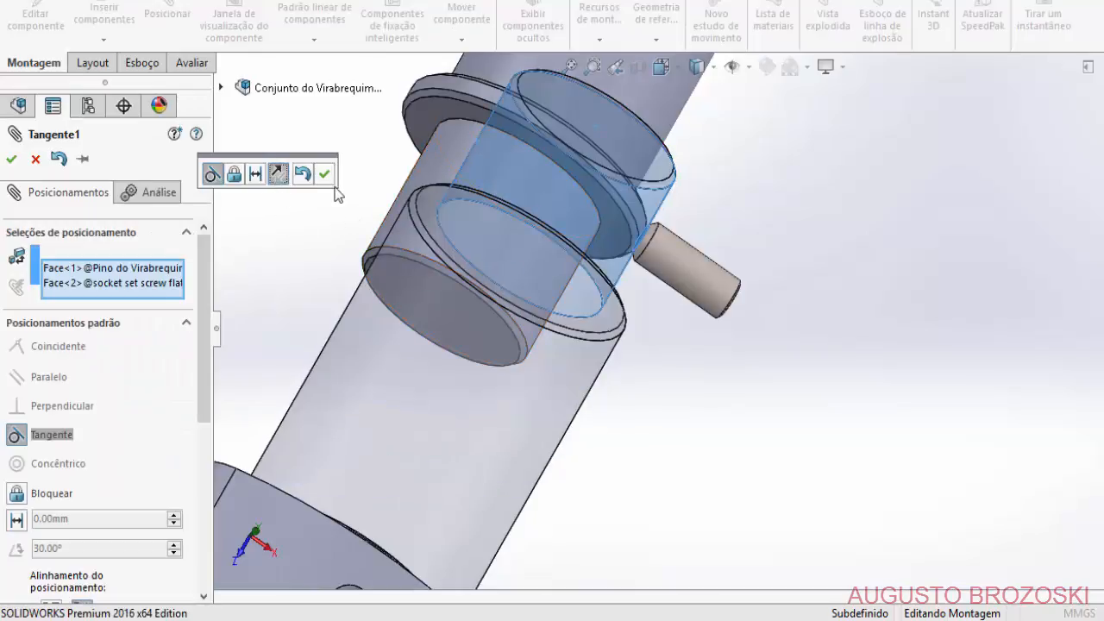
pyautogui.click(325, 175)
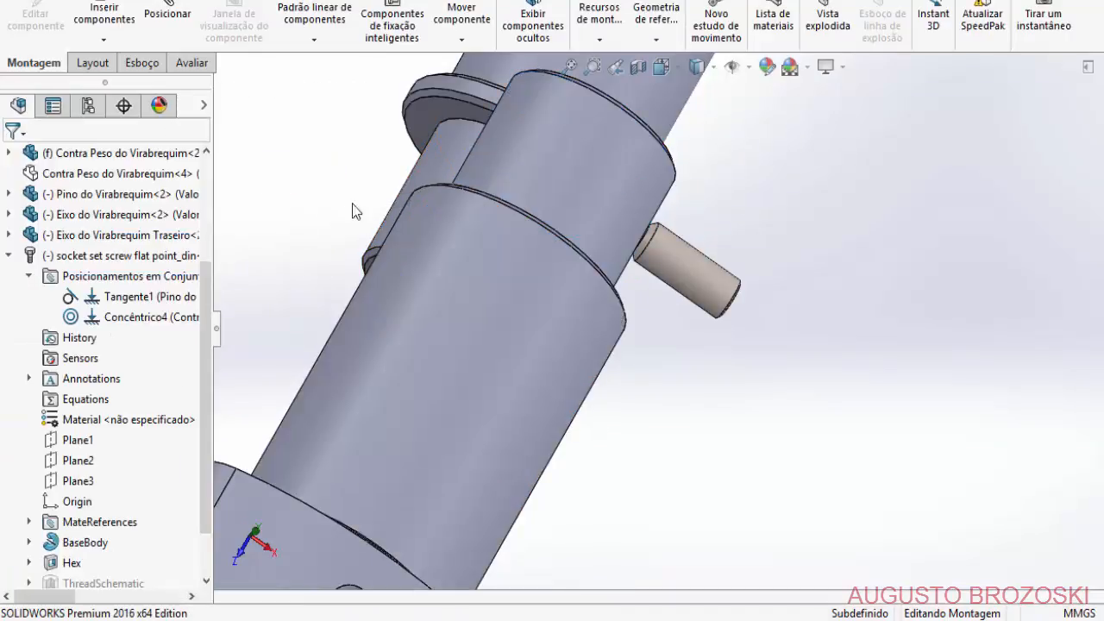
pyautogui.moveTo(633, 334); pyautogui.dragTo(648, 248, button='middle')
pyautogui.scroll(4, 601, 348)
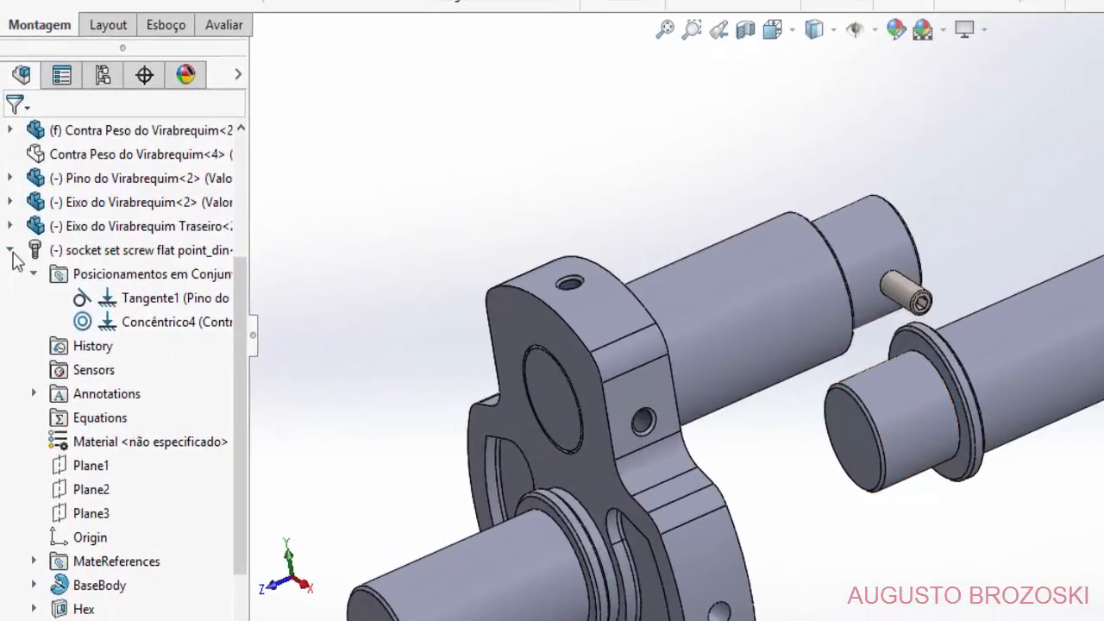
# Add a second DIN 913 M8 x 20 set screw by copying the existing one, and place it below the rear shaft's stepped end.
pyautogui.click(11, 251)
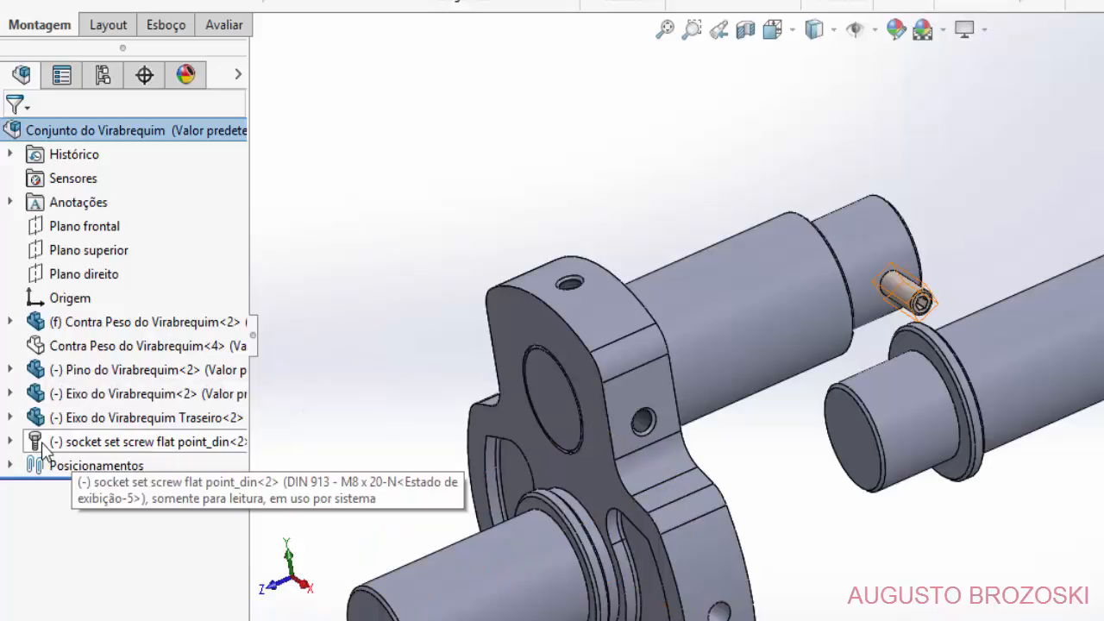
pyautogui.moveTo(45, 451); pyautogui.dragTo(683, 164)
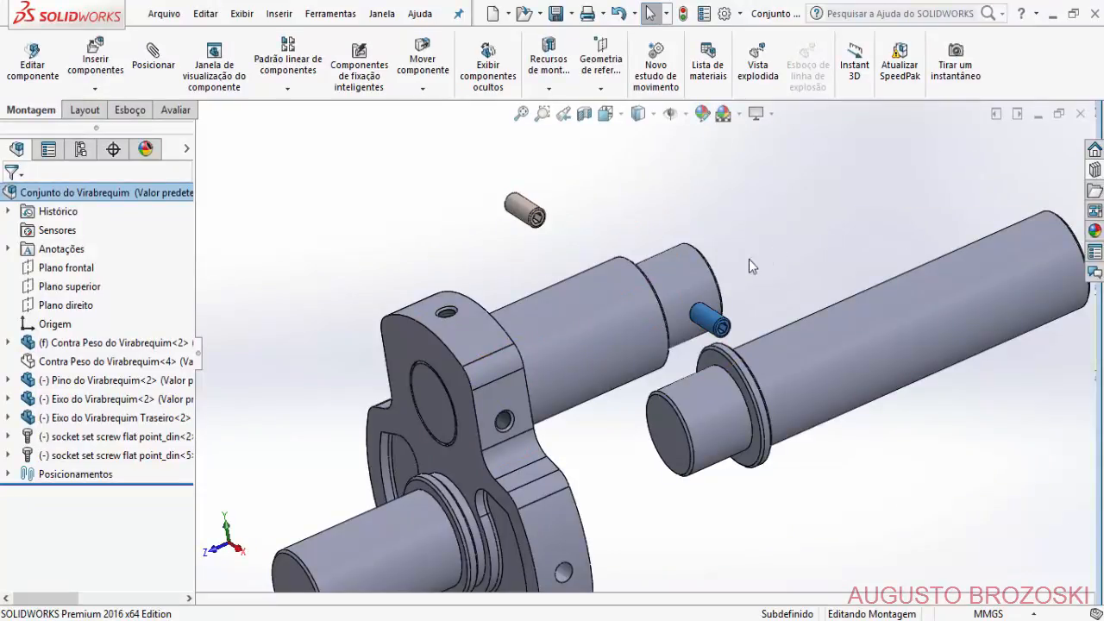
pyautogui.moveTo(524, 211); pyautogui.dragTo(727, 515)
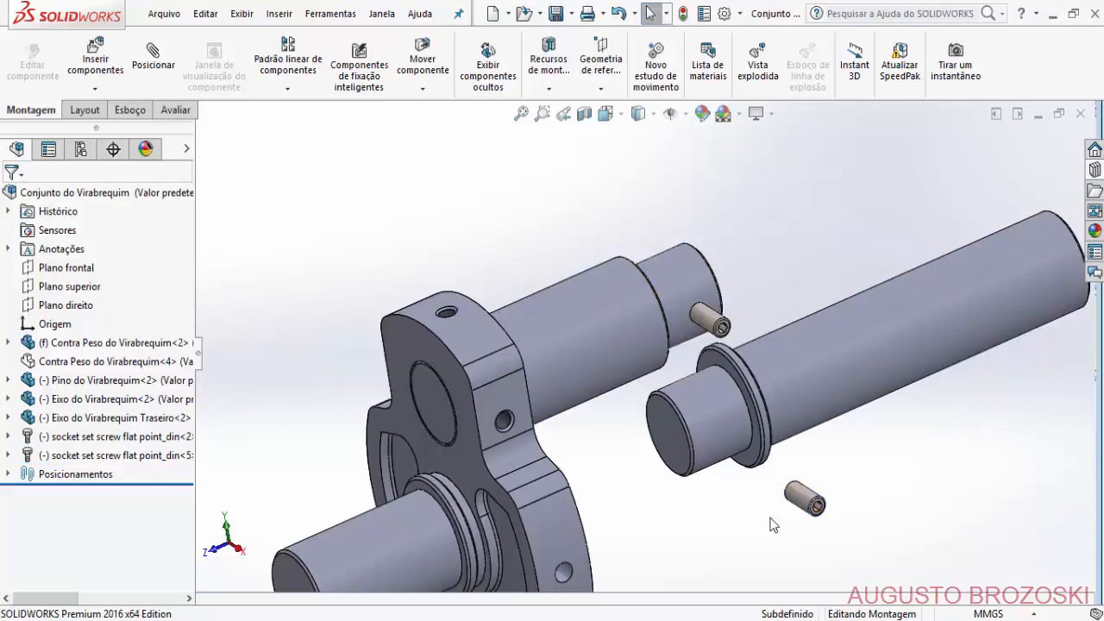
# Add a tangent mate between the second set screw's flat end face and the rear shaft's smaller end cylinder.
pyautogui.moveTo(727, 518); pyautogui.dragTo(825, 491, button='middle')
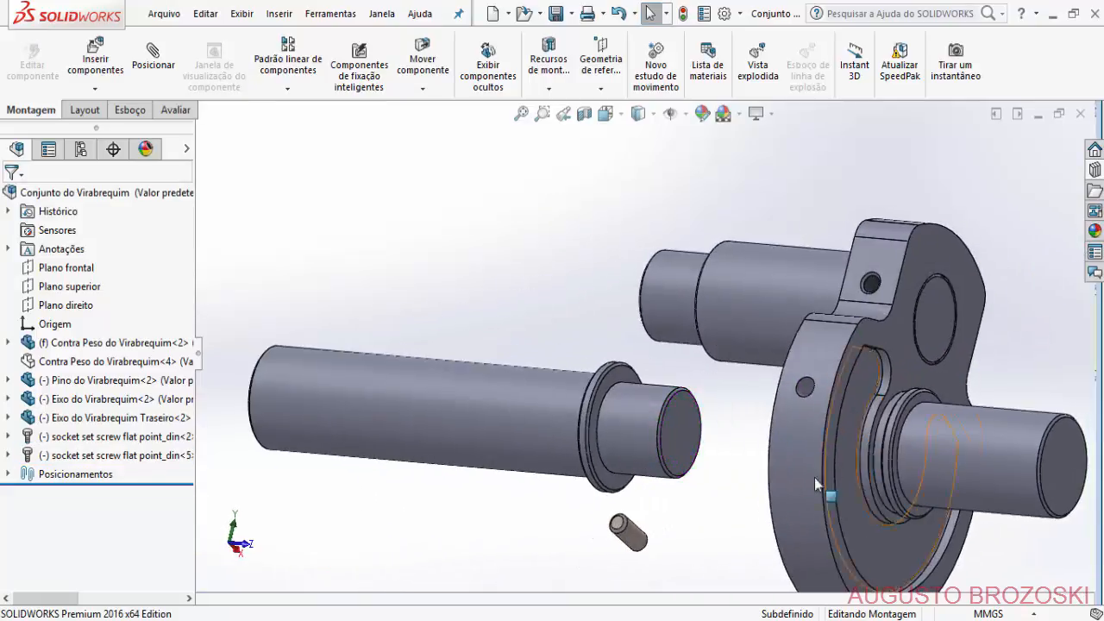
pyautogui.scroll(-5, 653, 517)
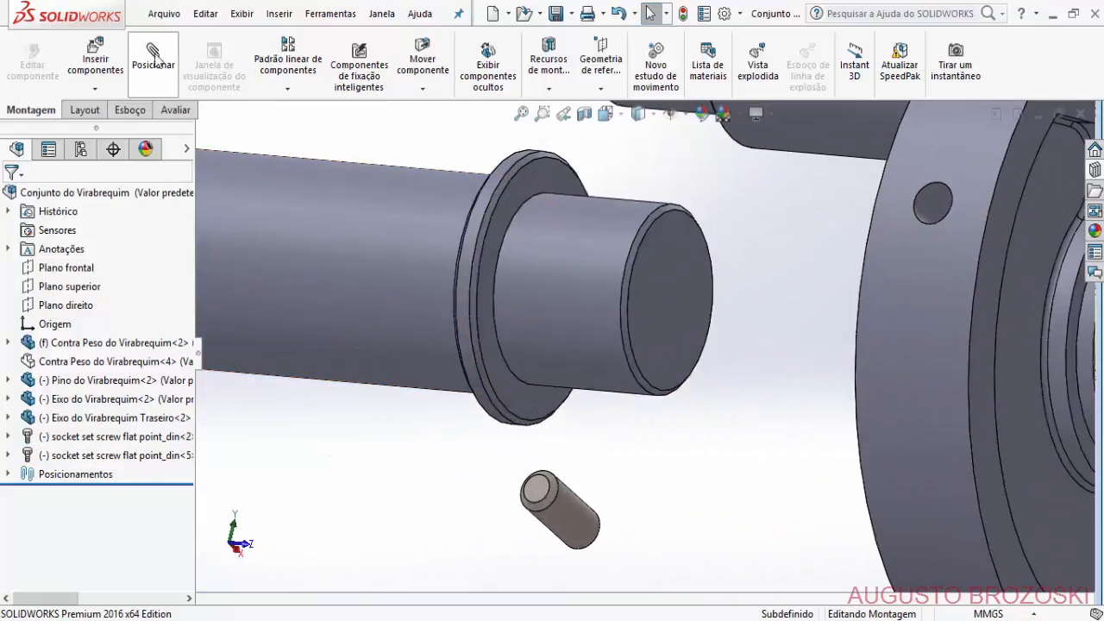
pyautogui.click(154, 59)
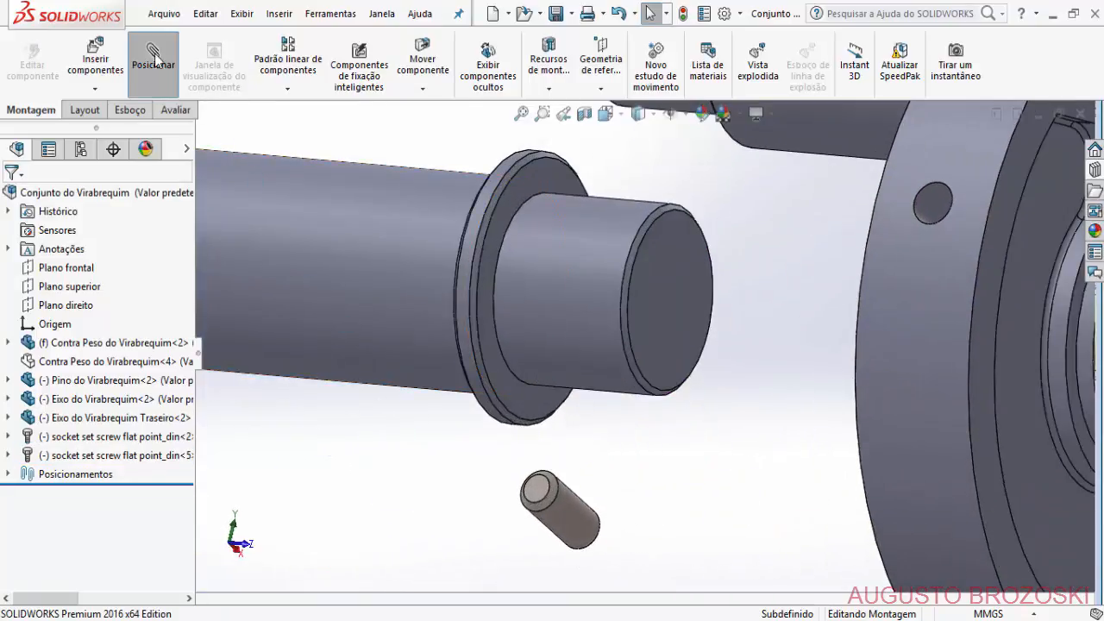
pyautogui.click(543, 493)
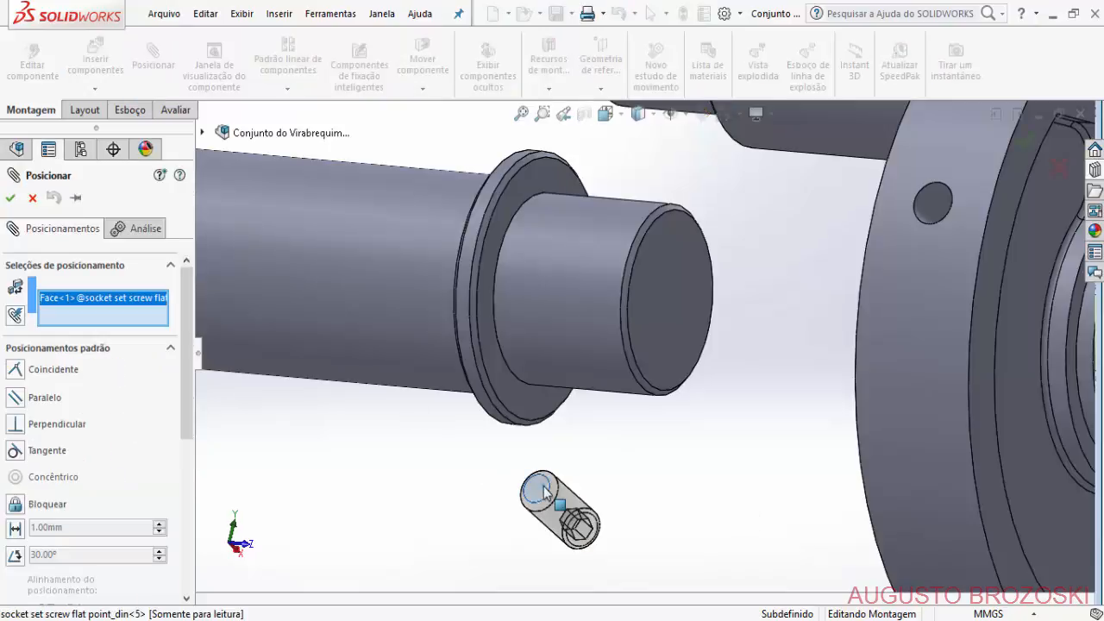
pyautogui.click(594, 345)
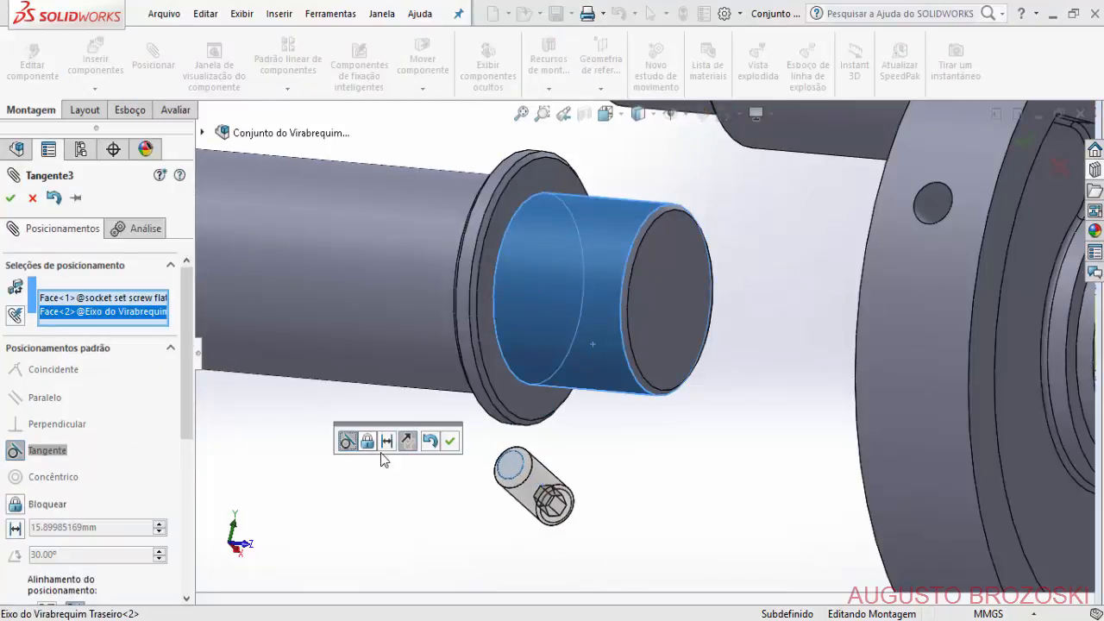
pyautogui.click(450, 441)
# Show the hidden rear counterweight.
pyautogui.moveTo(443, 451); pyautogui.dragTo(386, 421, button='middle')
pyautogui.scroll(-2, 681, 382)
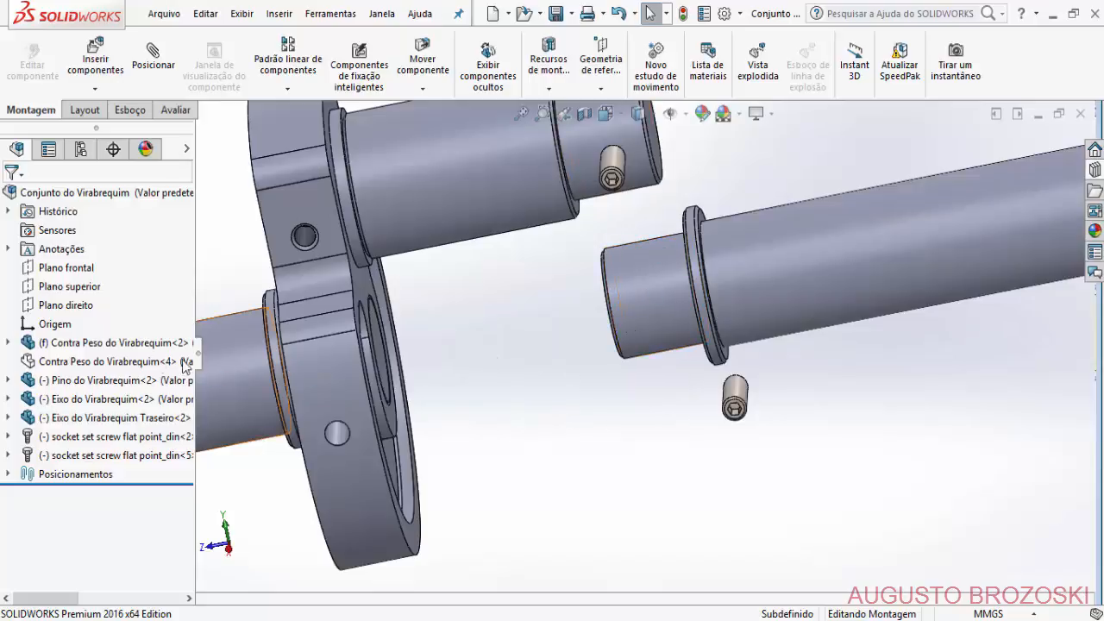
pyautogui.click(69, 362)
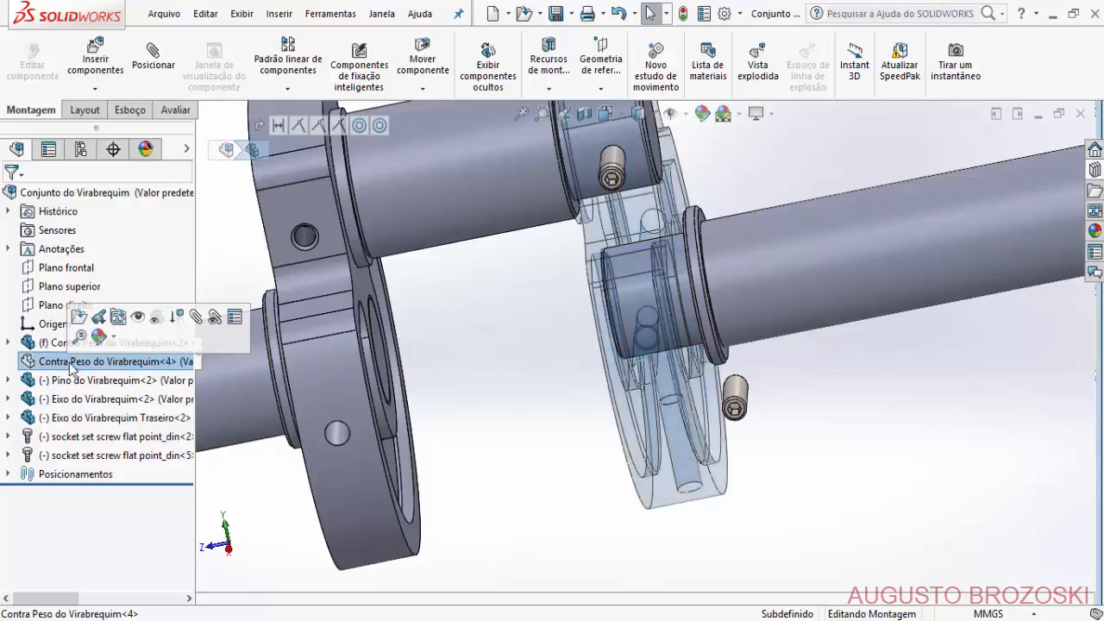
pyautogui.click(137, 319)
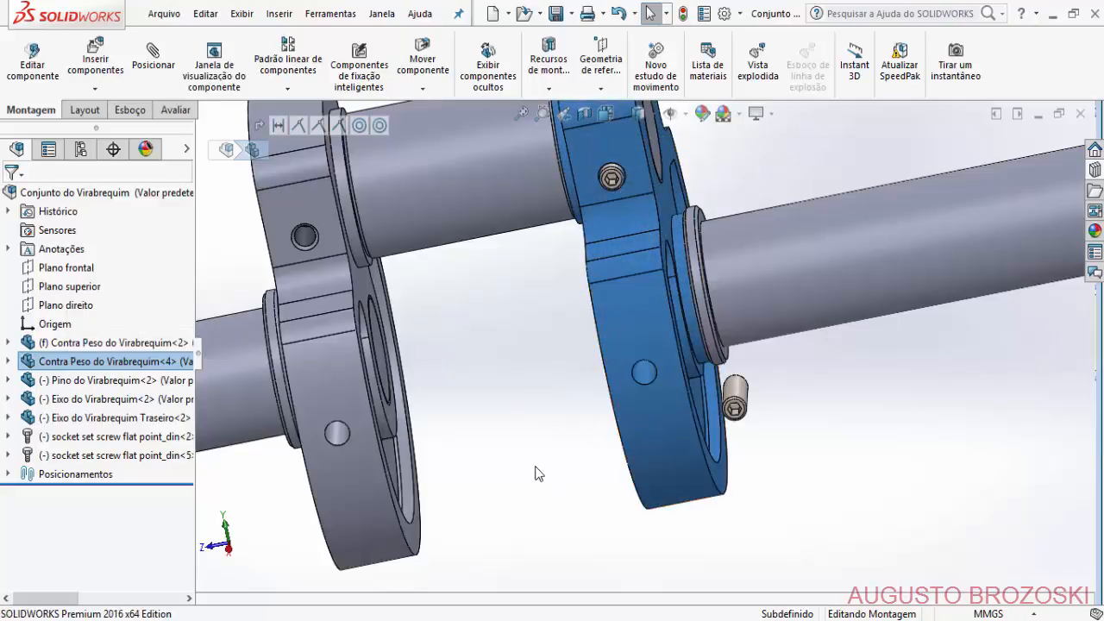
pyautogui.click(526, 436)
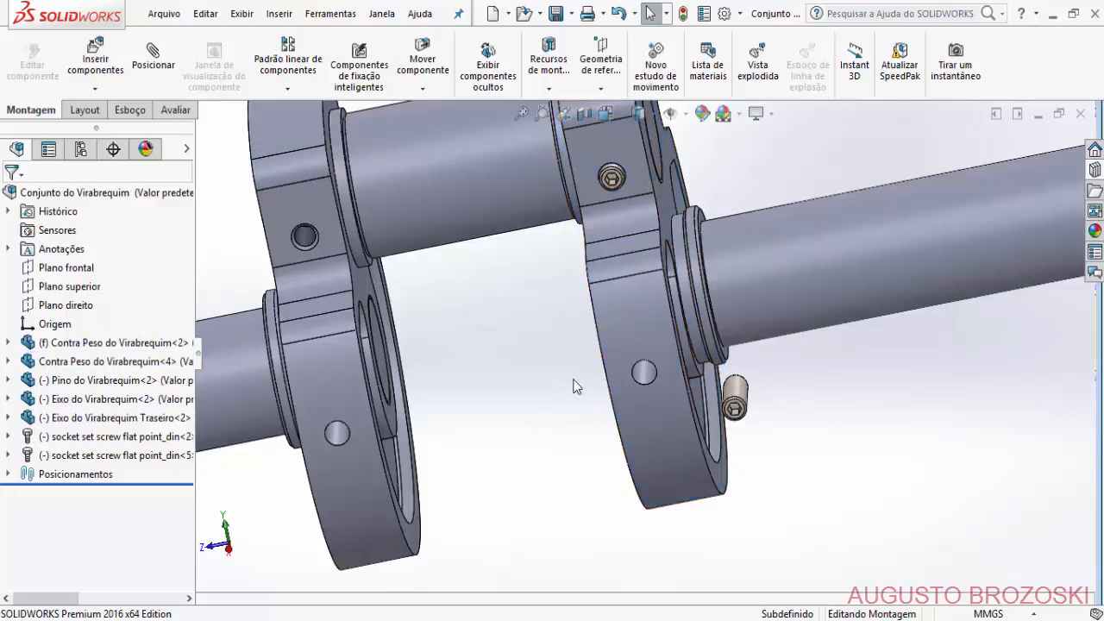
# Add a concentric mate between the second set screw's cylindrical face and the side hole beside the rear shaft in the rear counterweight.
pyautogui.scroll(-4, 765, 426)
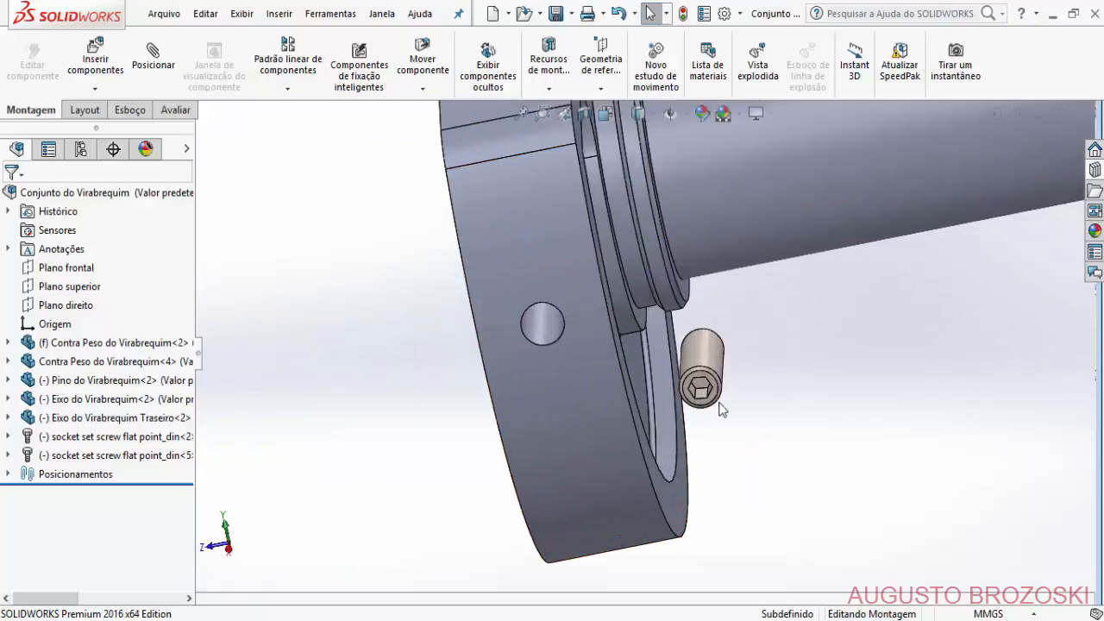
pyautogui.click(152, 64)
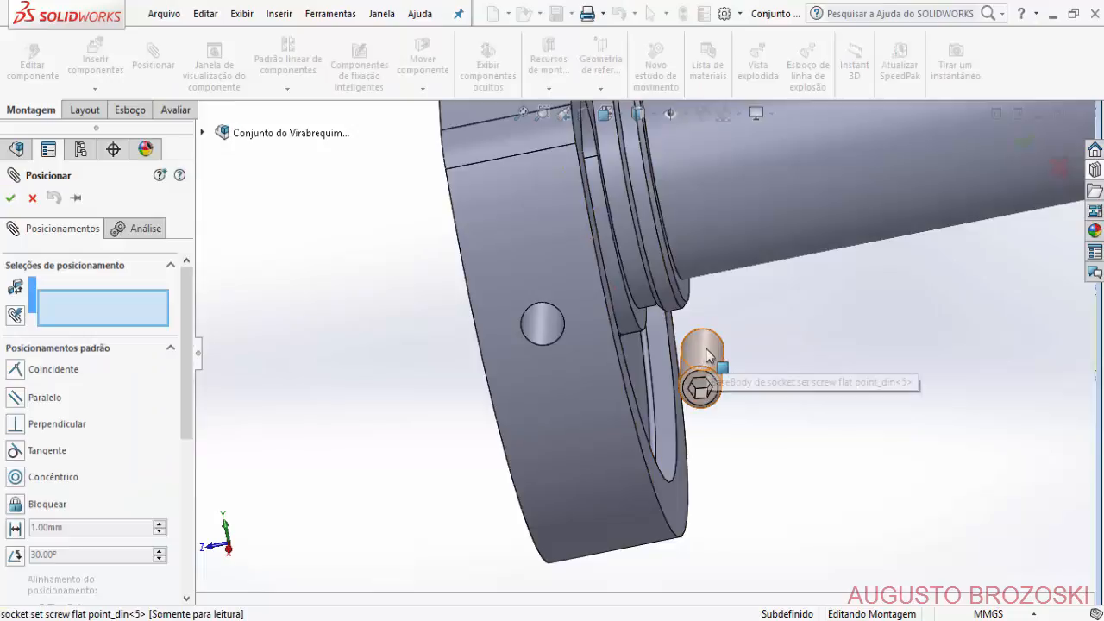
pyautogui.click(705, 356)
pyautogui.click(538, 334)
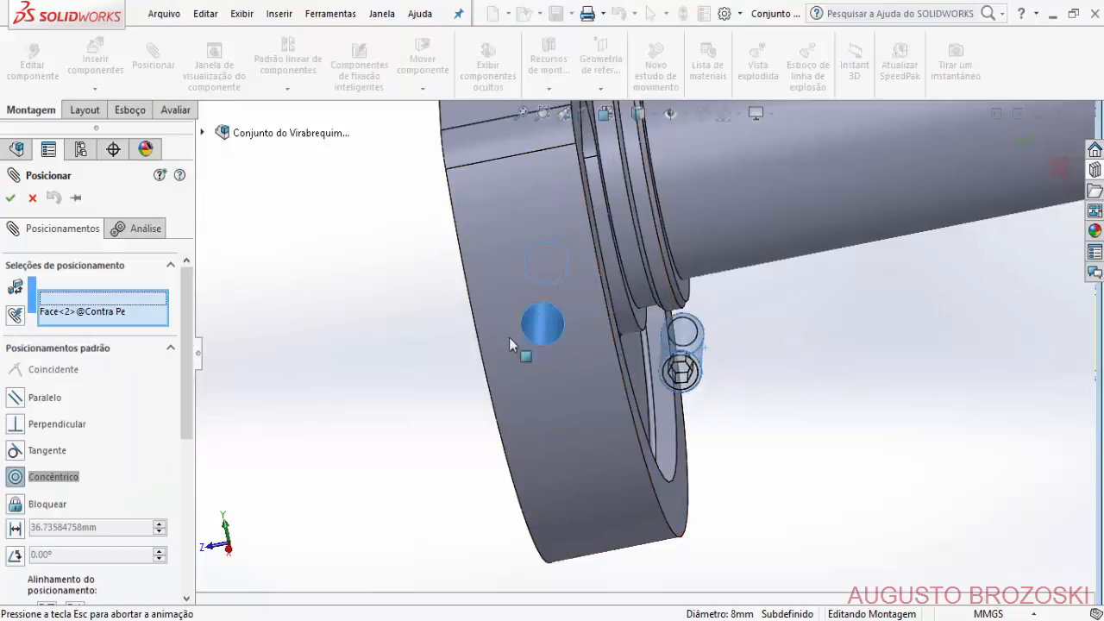
pyautogui.moveTo(482, 319); pyautogui.dragTo(537, 344, button='middle')
pyautogui.moveTo(436, 375); pyautogui.dragTo(495, 370, button='middle')
pyautogui.click(347, 307)
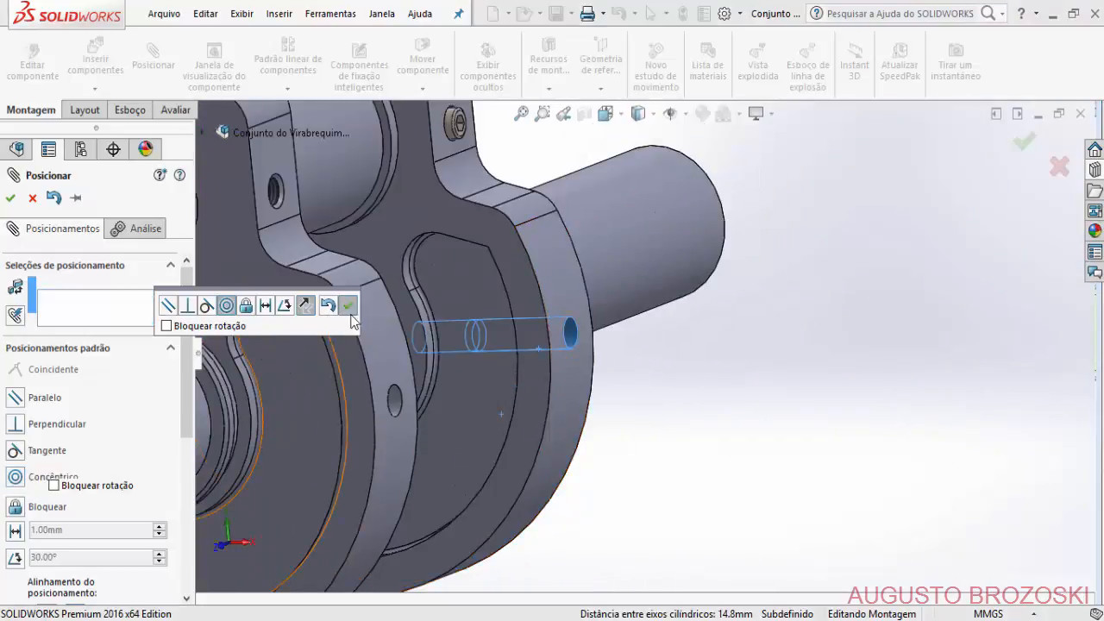
# Hide the rear counterweight to inspect how the second set screw sits against the rear shaft, and show the counterweight again.
pyautogui.moveTo(706, 435); pyautogui.dragTo(624, 414, button='middle')
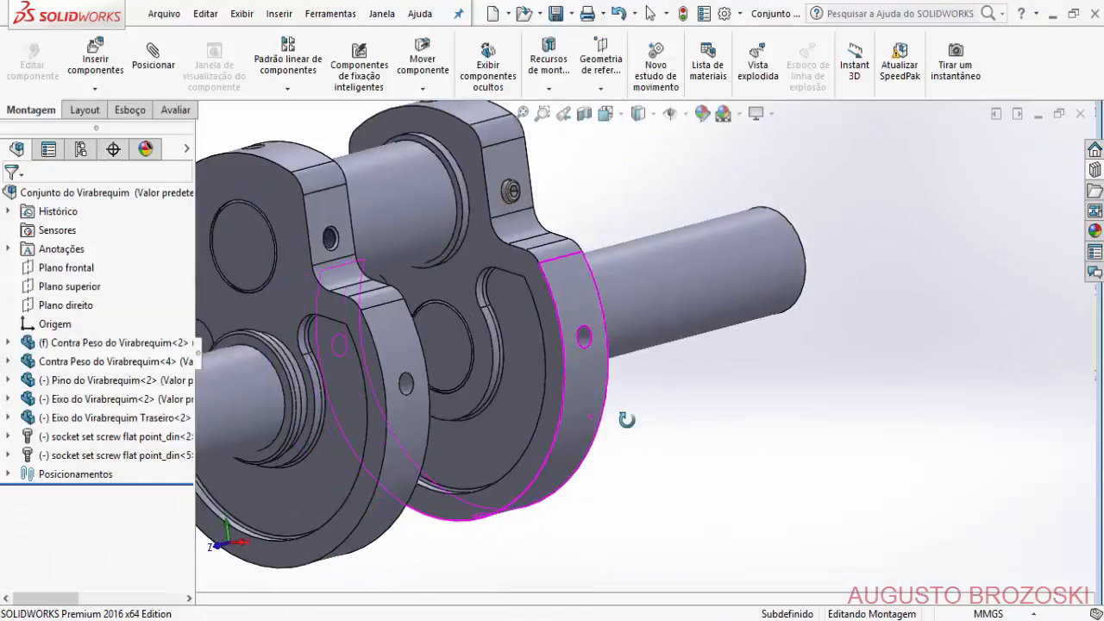
pyautogui.scroll(-3, 531, 354)
pyautogui.click(535, 329)
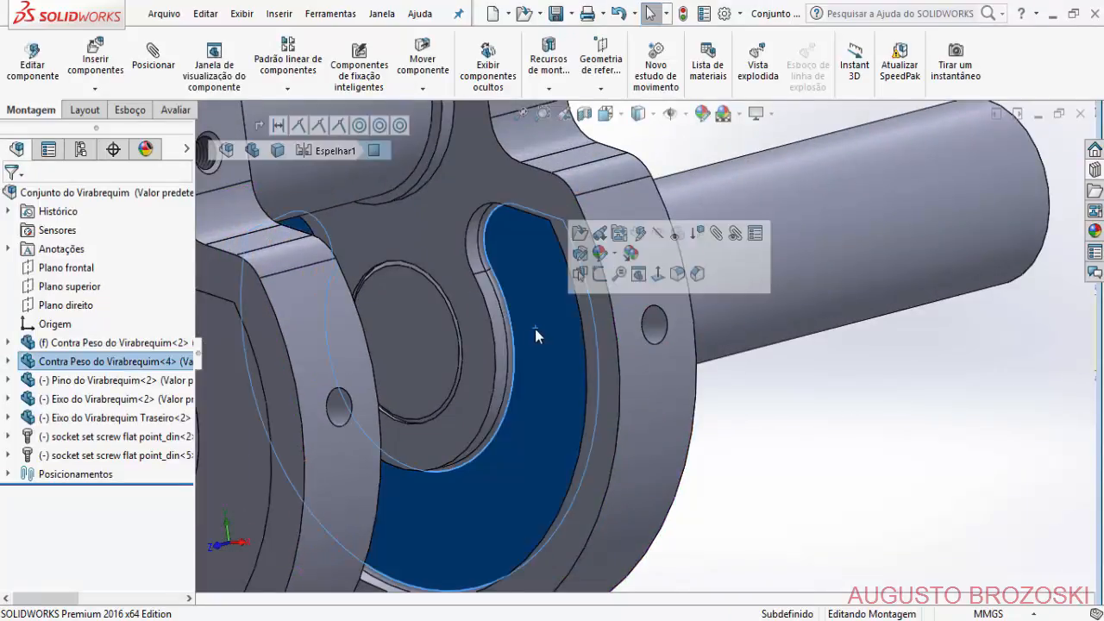
pyautogui.click(657, 236)
pyautogui.moveTo(596, 354); pyautogui.dragTo(543, 383, button='middle')
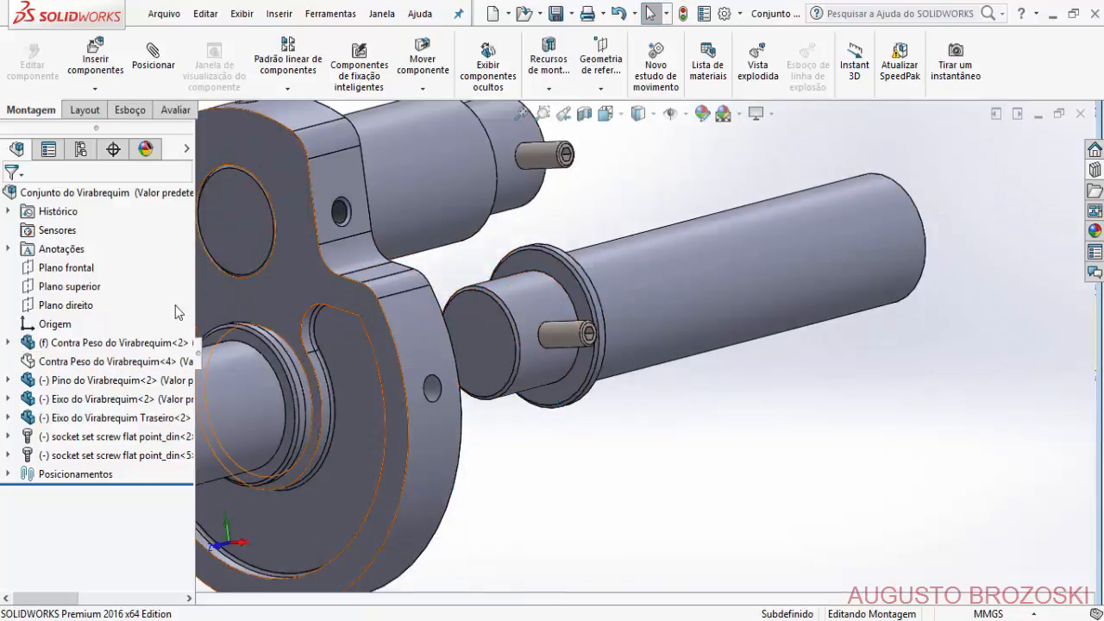
pyautogui.click(98, 366)
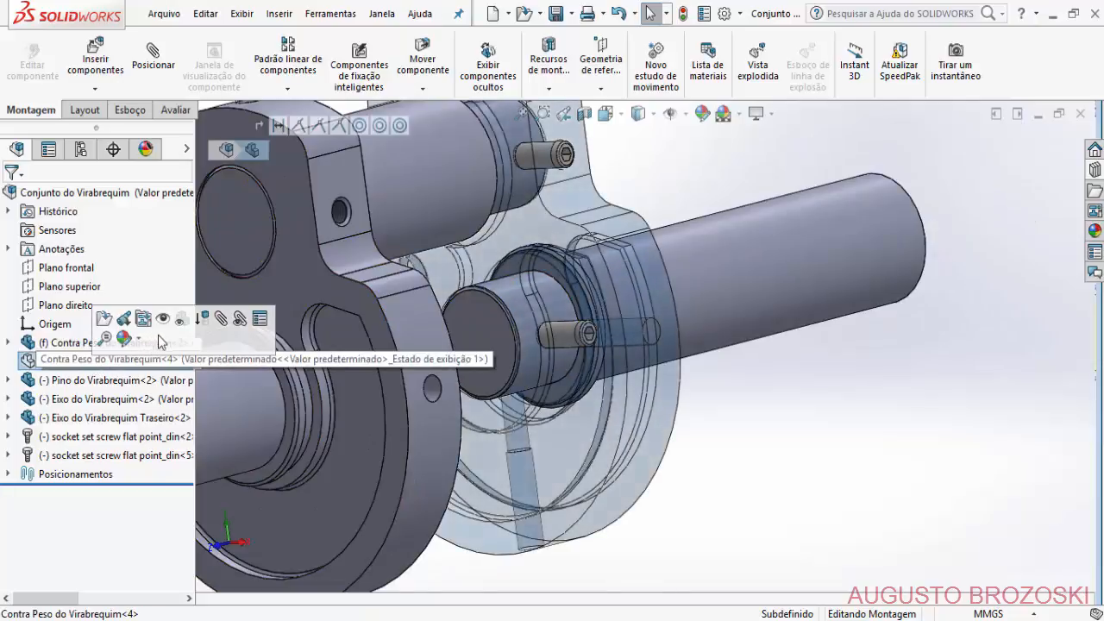
pyautogui.click(164, 321)
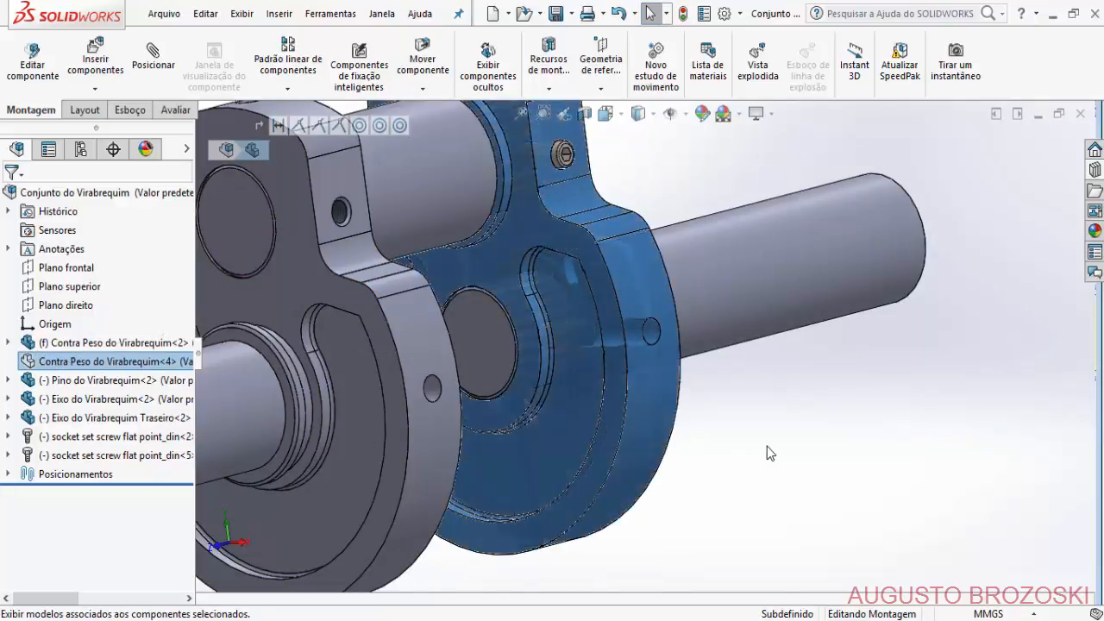
pyautogui.scroll(1, 739, 445)
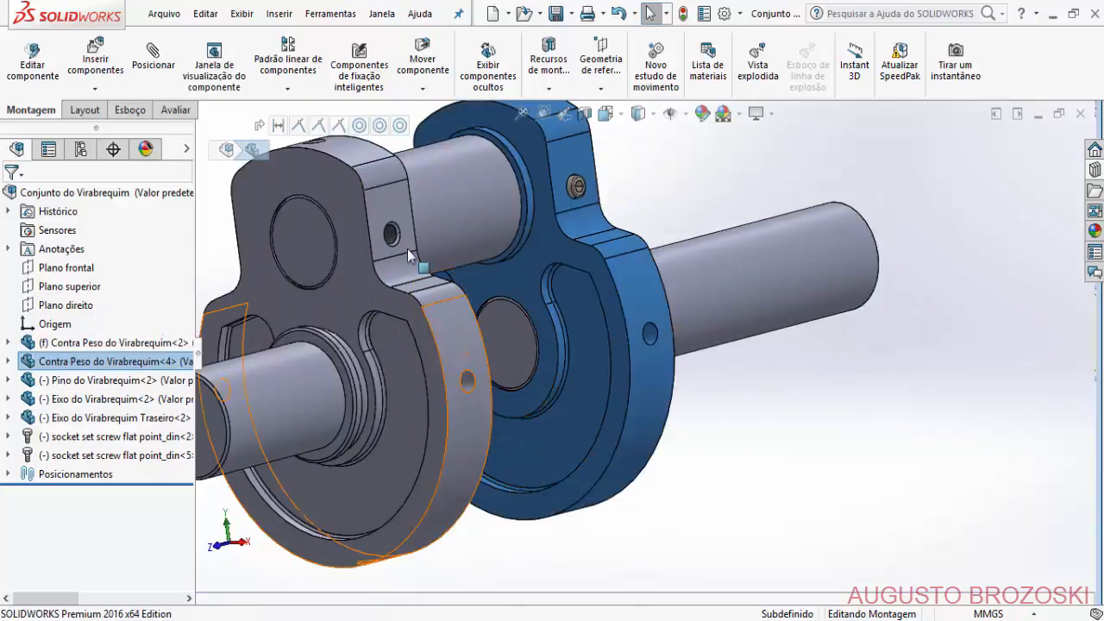
# Hide the front counterweight to expose the small ends of the crankpin and front shaft.
pyautogui.keyDown('ctrl'); pyautogui.moveTo(488, 368); pyautogui.dragTo(646, 384, button='middle'); pyautogui.keyUp('ctrl')
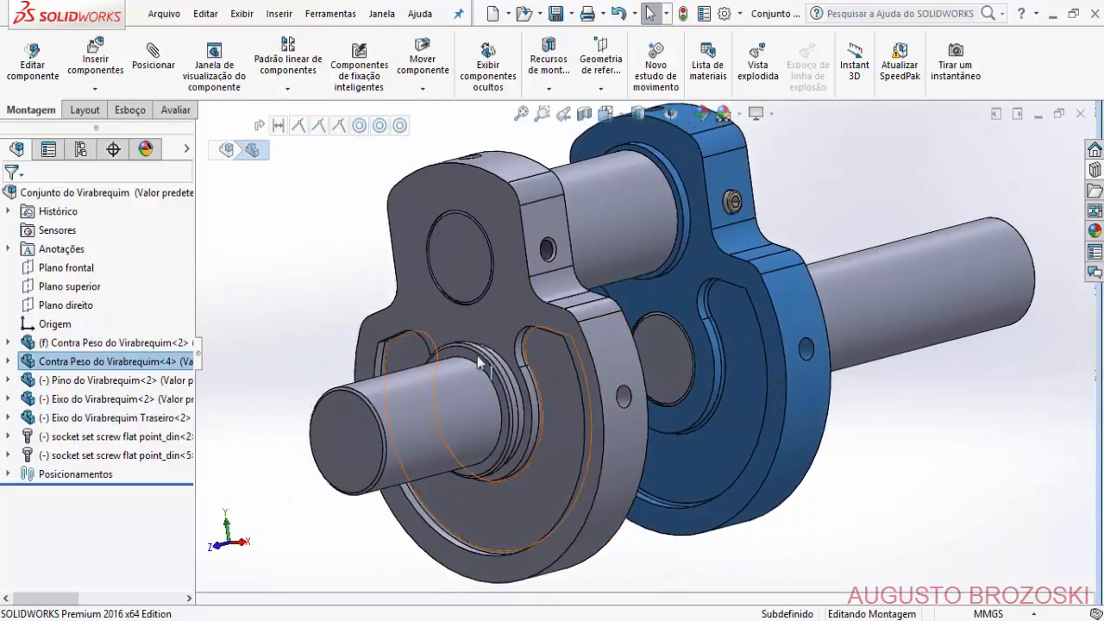
pyautogui.rightClick(411, 205)
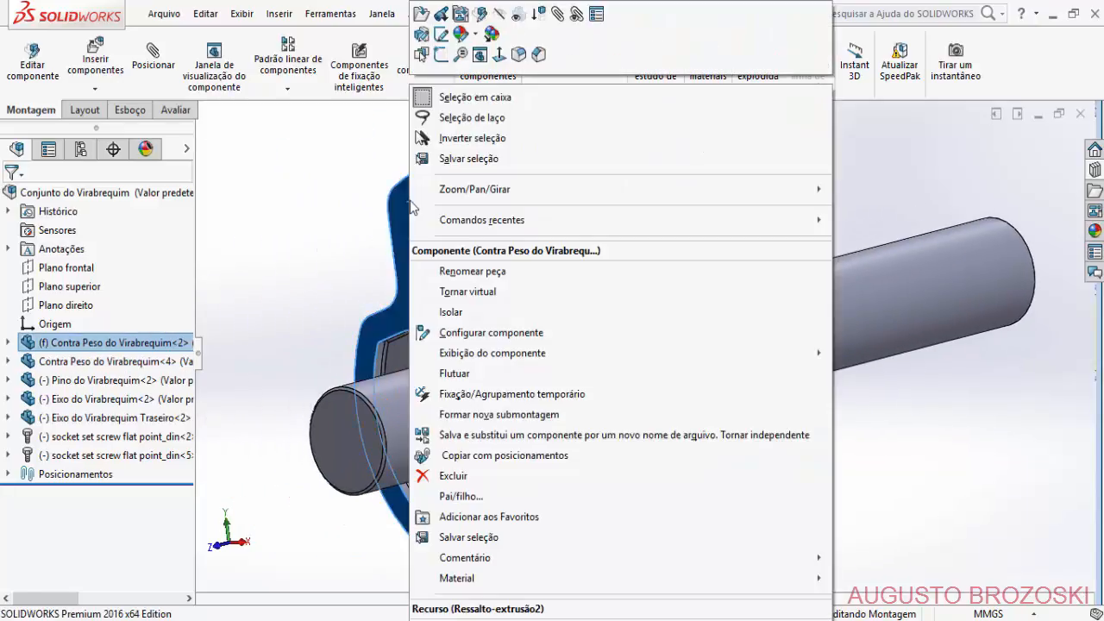
pyautogui.click(499, 15)
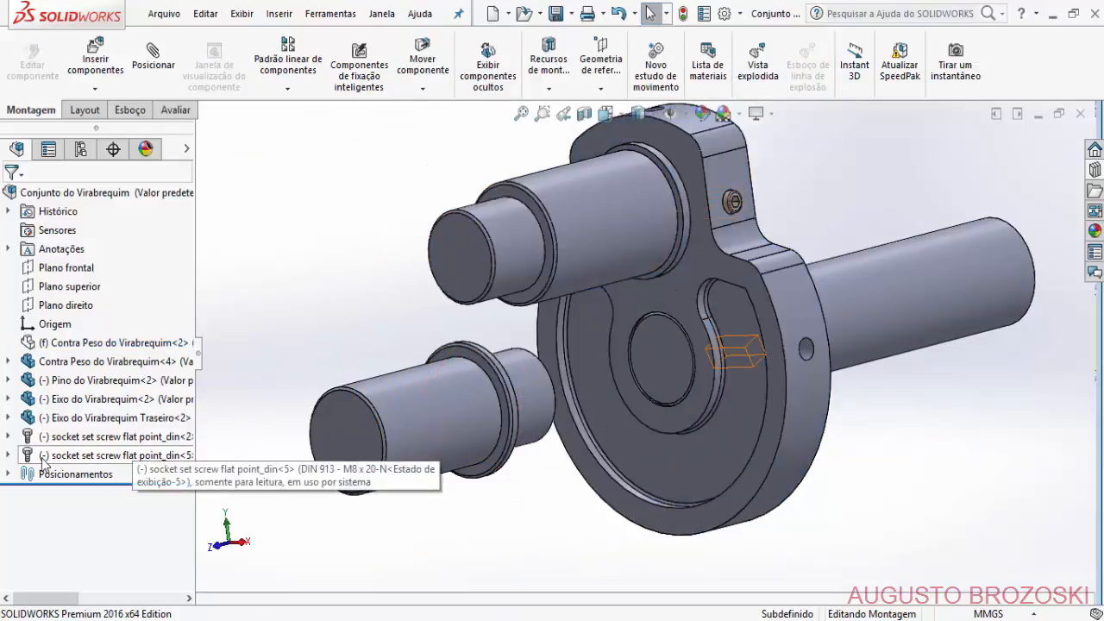
# Place a third copy of the DIN 913 M8 x 20 set screw in the assembly, in front of the rear counterweight.
pyautogui.keyDown('ctrl'); pyautogui.moveTo(27, 457); pyautogui.dragTo(316, 343); pyautogui.keyUp('ctrl')
pyautogui.moveTo(325, 324); pyautogui.dragTo(417, 323, button='middle')
pyautogui.scroll(-5, 326, 312)
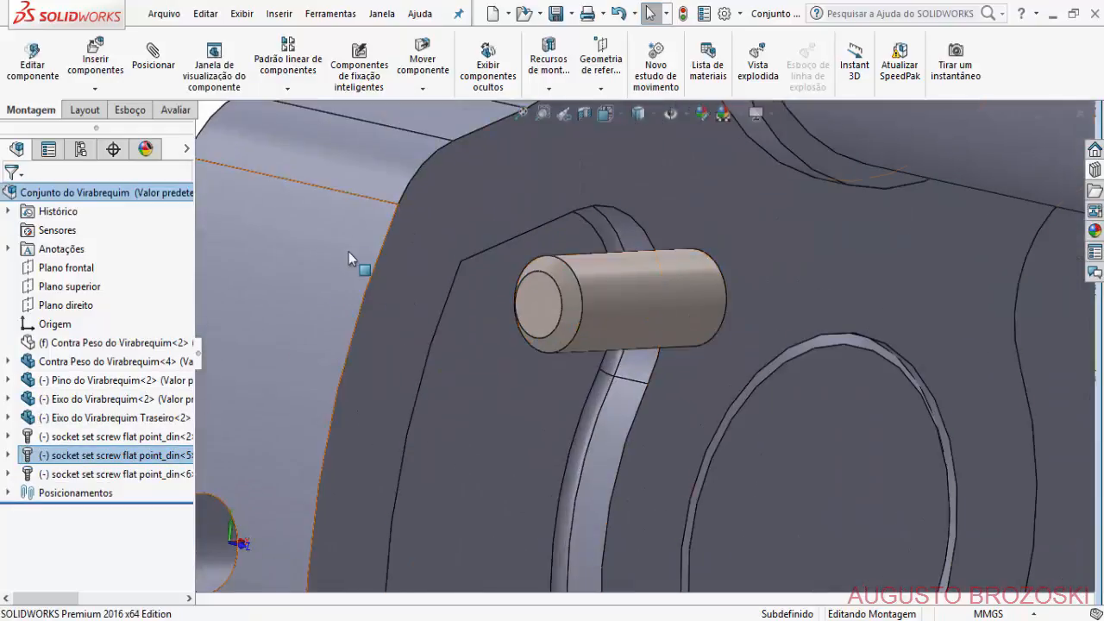
pyautogui.scroll(3, 347, 250)
pyautogui.click(317, 157)
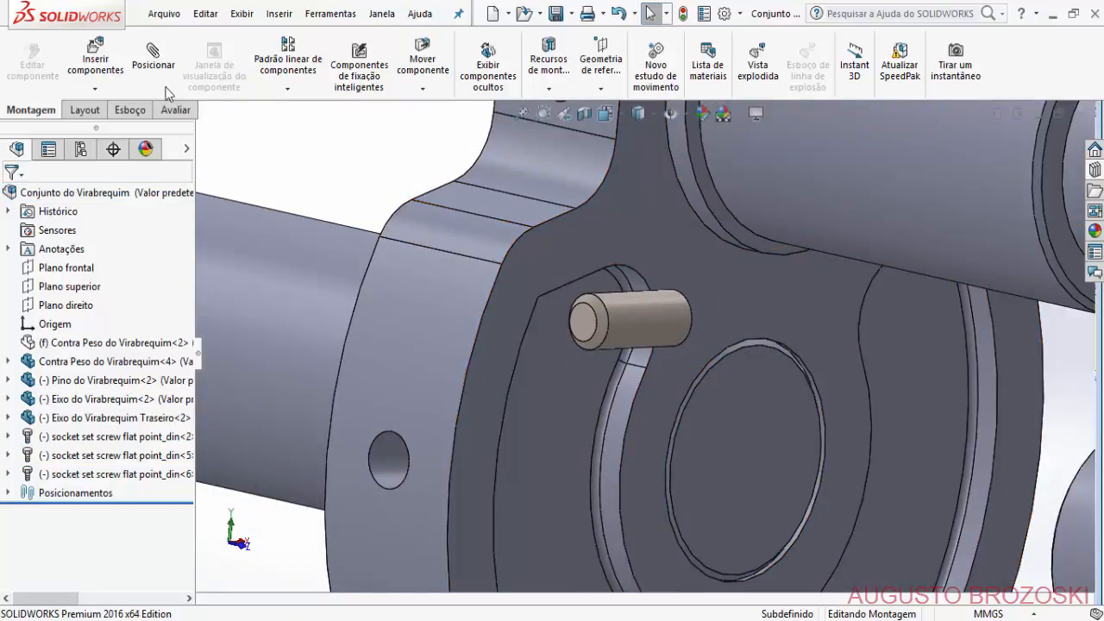
# Add a tangent mate between the third set screw's flat end face and the crankpin's smaller end cylinder, with the mate alignment flipped.
pyautogui.click(160, 66)
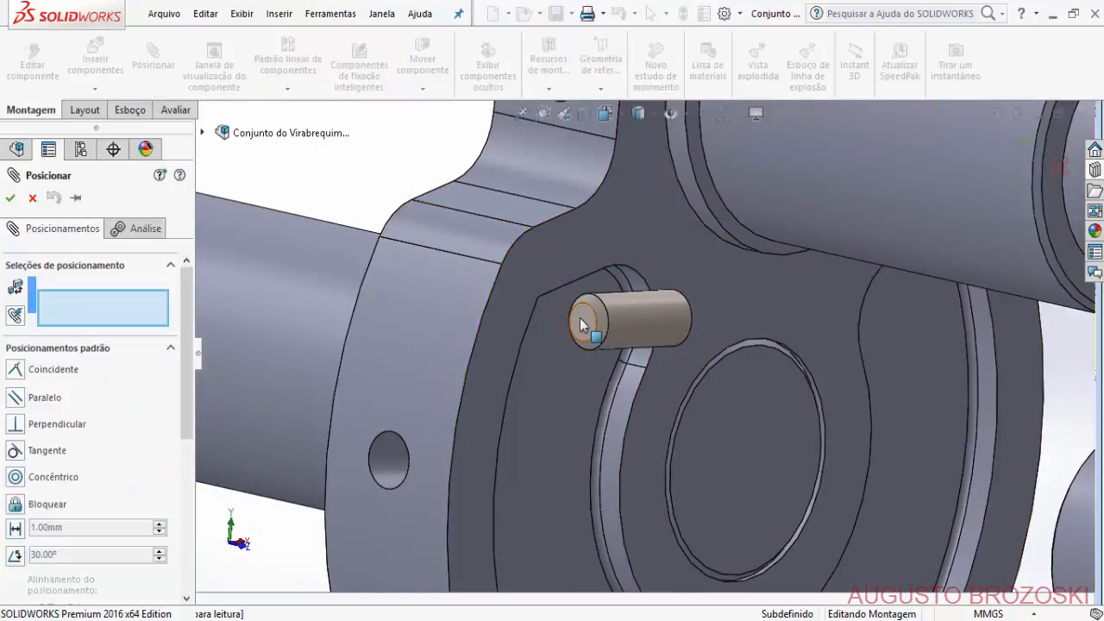
pyautogui.click(581, 325)
pyautogui.scroll(5, 595, 331)
pyautogui.click(847, 261)
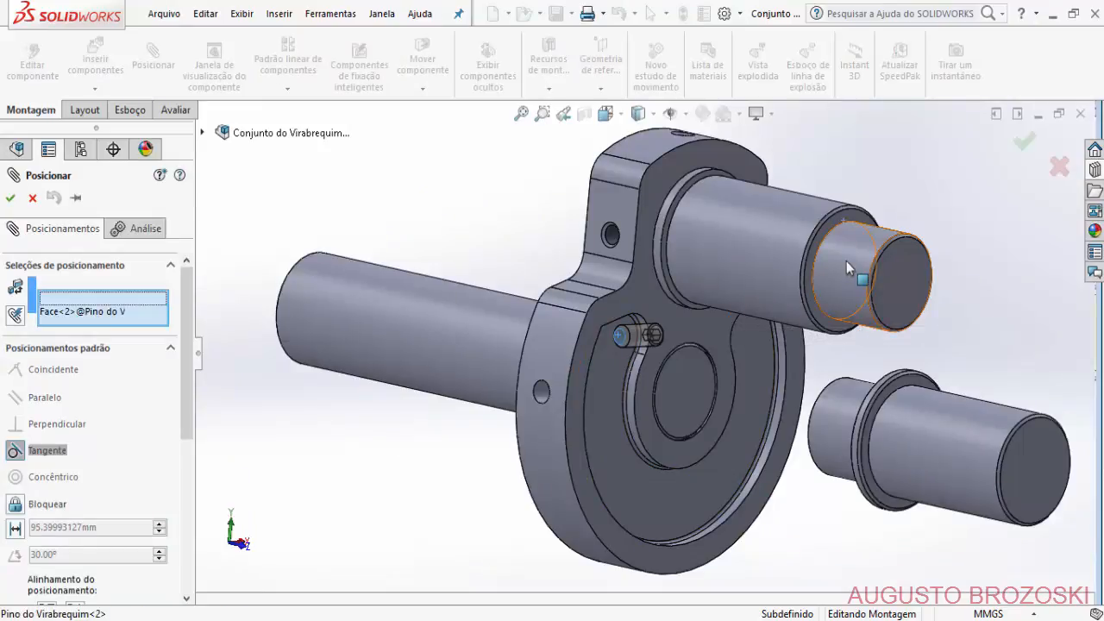
pyautogui.moveTo(646, 352); pyautogui.dragTo(553, 260, button='middle')
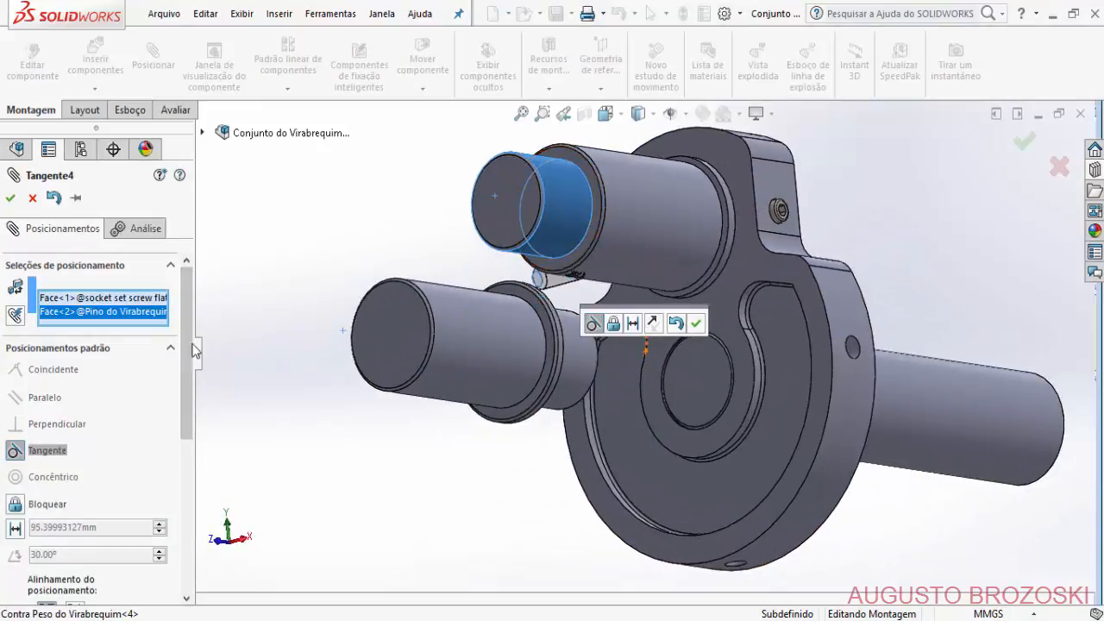
pyautogui.click(653, 325)
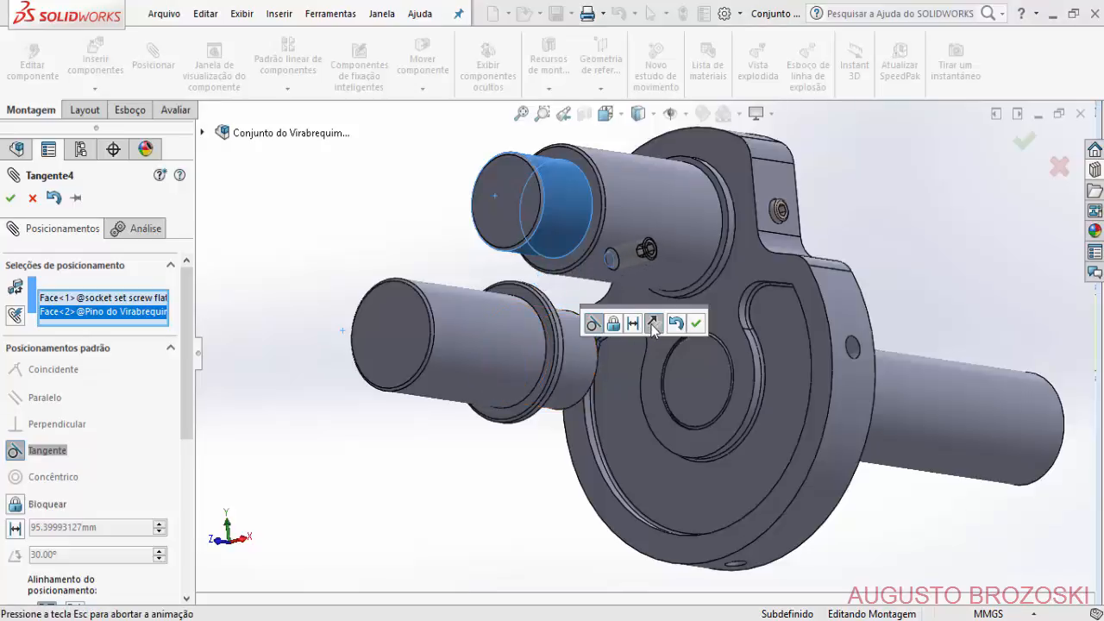
pyautogui.click(695, 325)
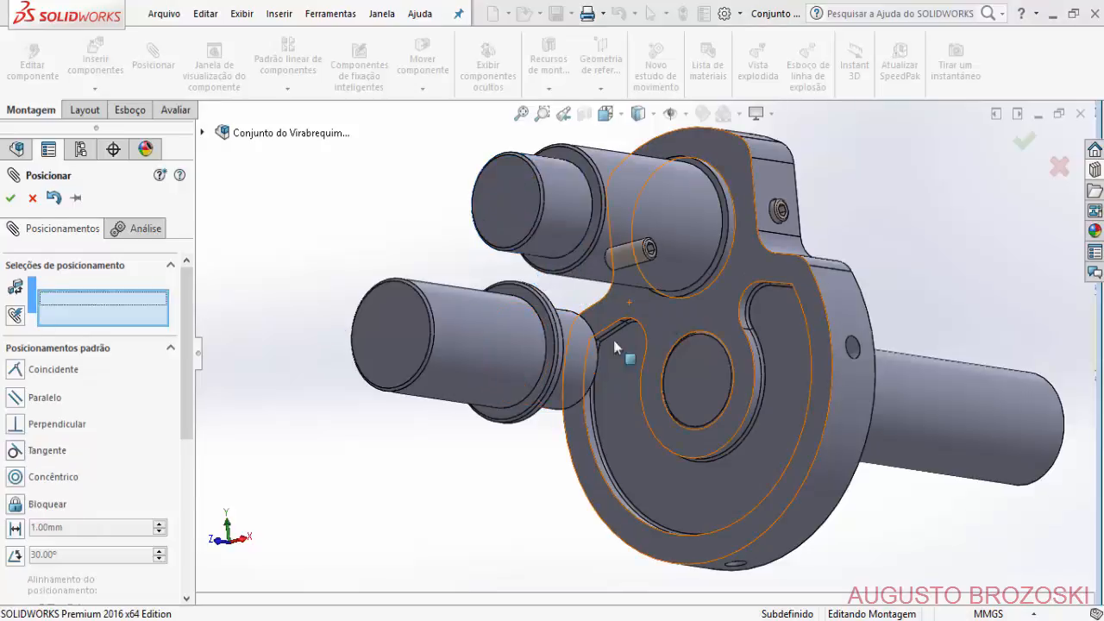
pyautogui.press('Escape')
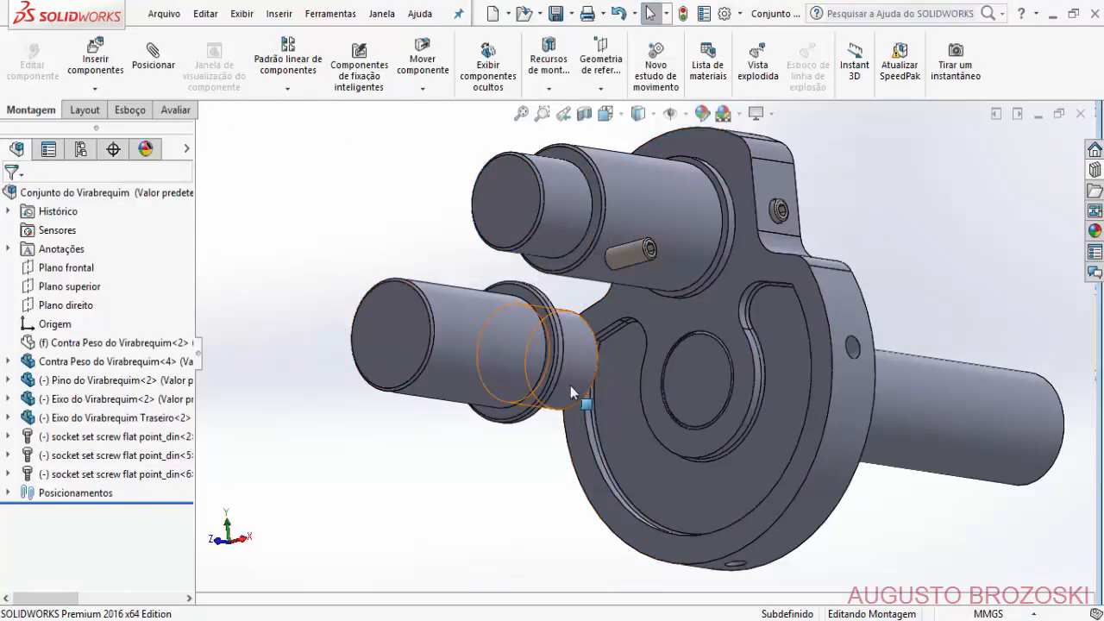
# Place a fourth copy of the M8 x 20 set screw in the open space below the front shaft.
pyautogui.scroll(-2, 571, 386)
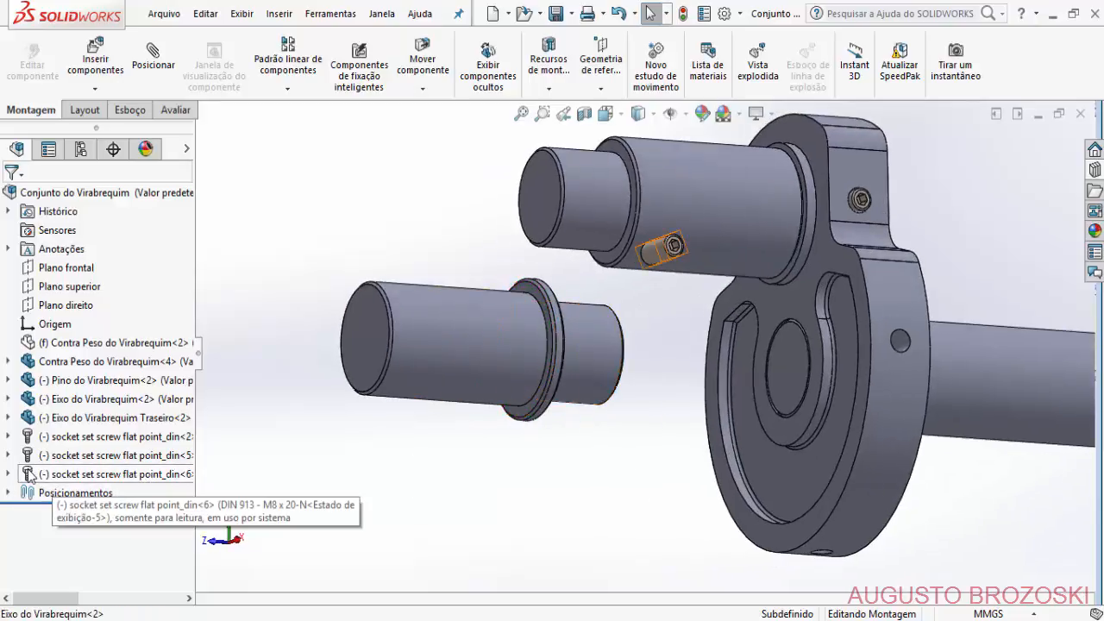
pyautogui.moveTo(164, 466); pyautogui.dragTo(537, 471)
pyautogui.moveTo(537, 471); pyautogui.dragTo(568, 480, button='middle')
pyautogui.scroll(-5, 499, 459)
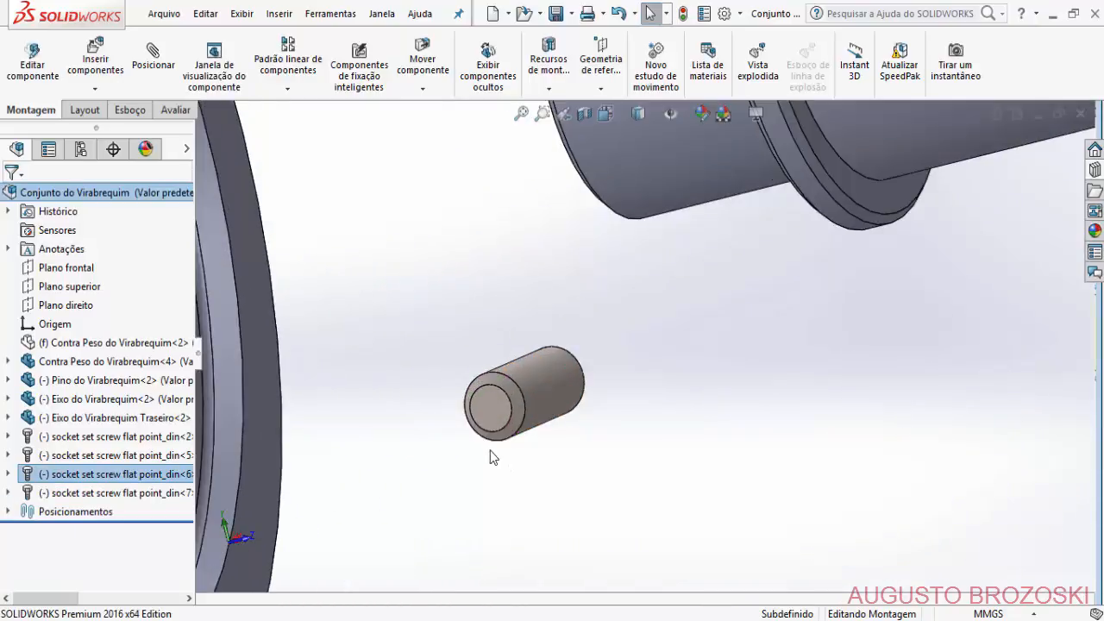
# Review and confirm the tangent mate between the crankpin's face and the set screw's face.
pyautogui.click(152, 59)
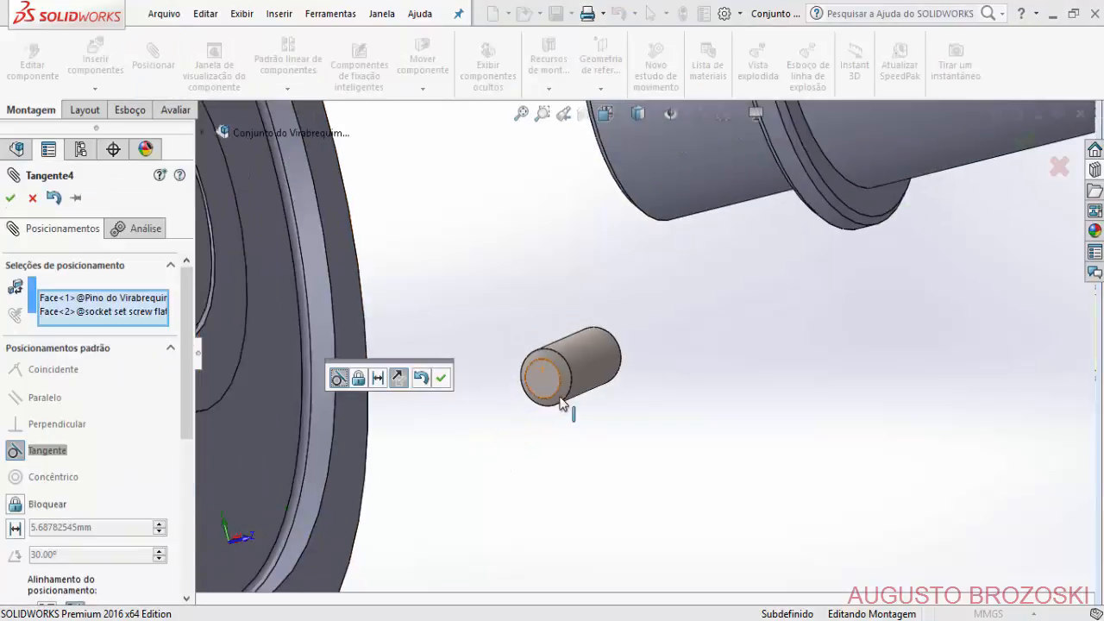
pyautogui.scroll(3, 563, 405)
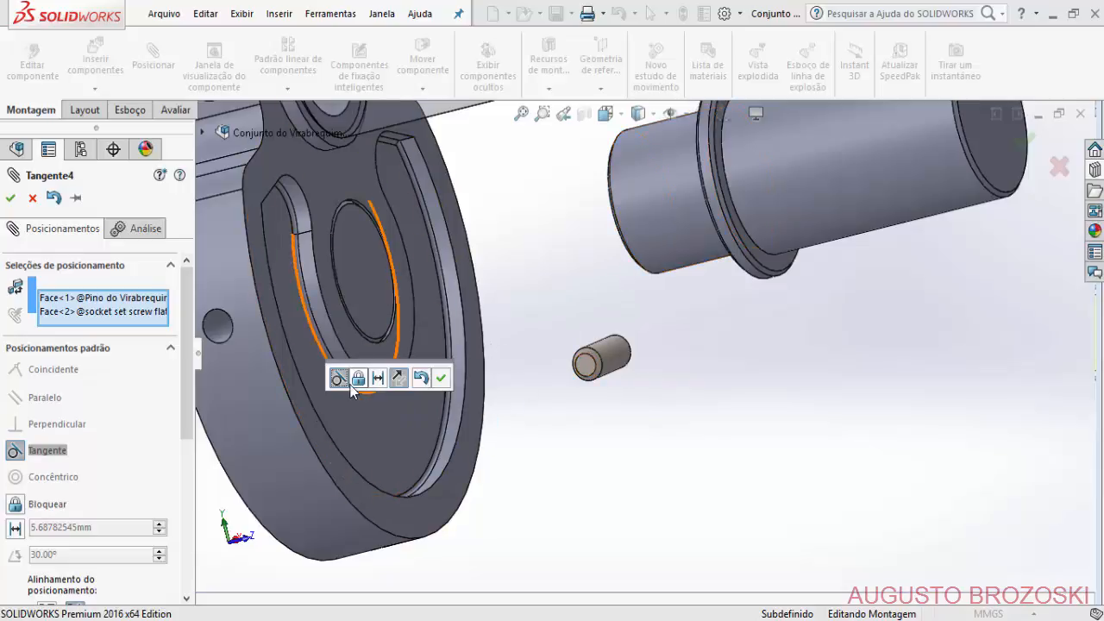
pyautogui.click(441, 380)
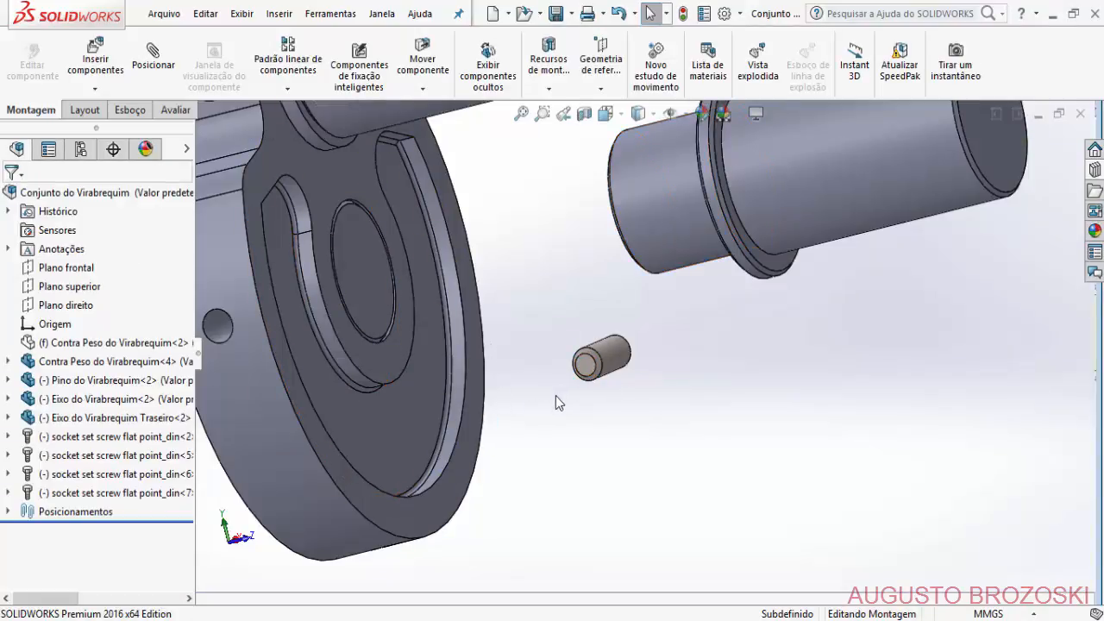
# Move the fourth set screw to the threaded-hole side of the assembly and show the hidden front counterweight.
pyautogui.moveTo(556, 396); pyautogui.dragTo(422, 394, button='middle')
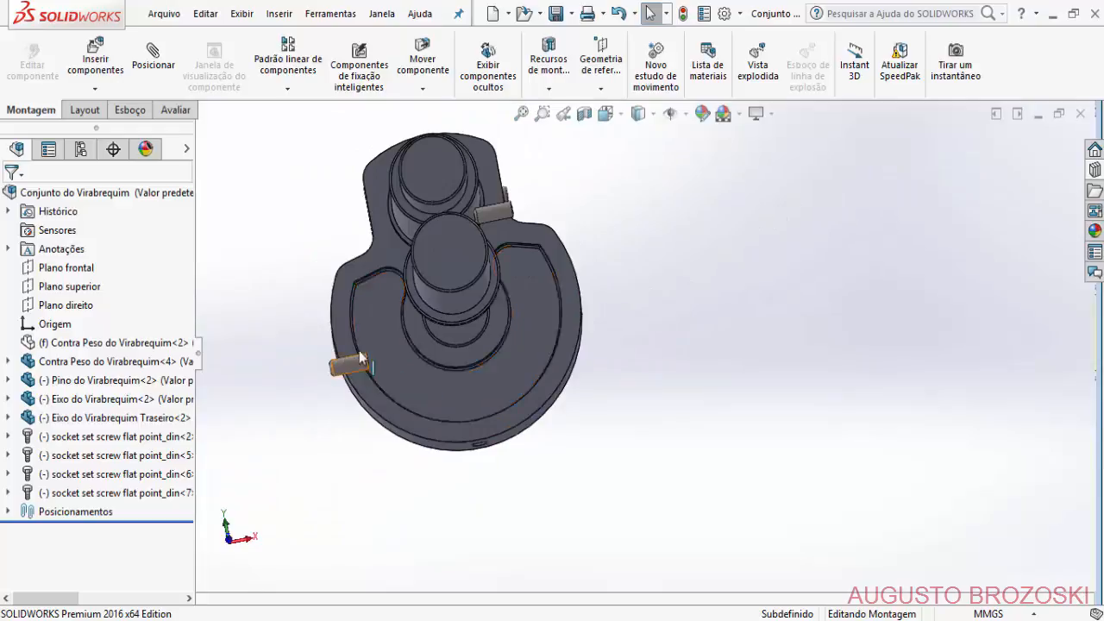
pyautogui.moveTo(351, 371); pyautogui.dragTo(634, 230)
pyautogui.moveTo(665, 214); pyautogui.dragTo(472, 316, button='middle')
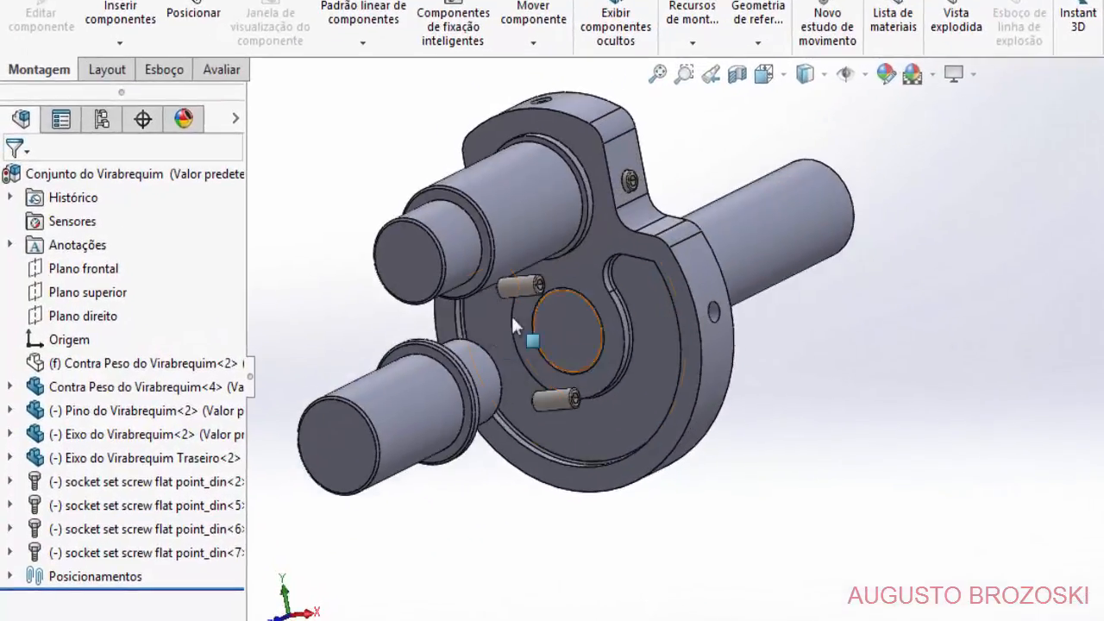
pyautogui.click(118, 366)
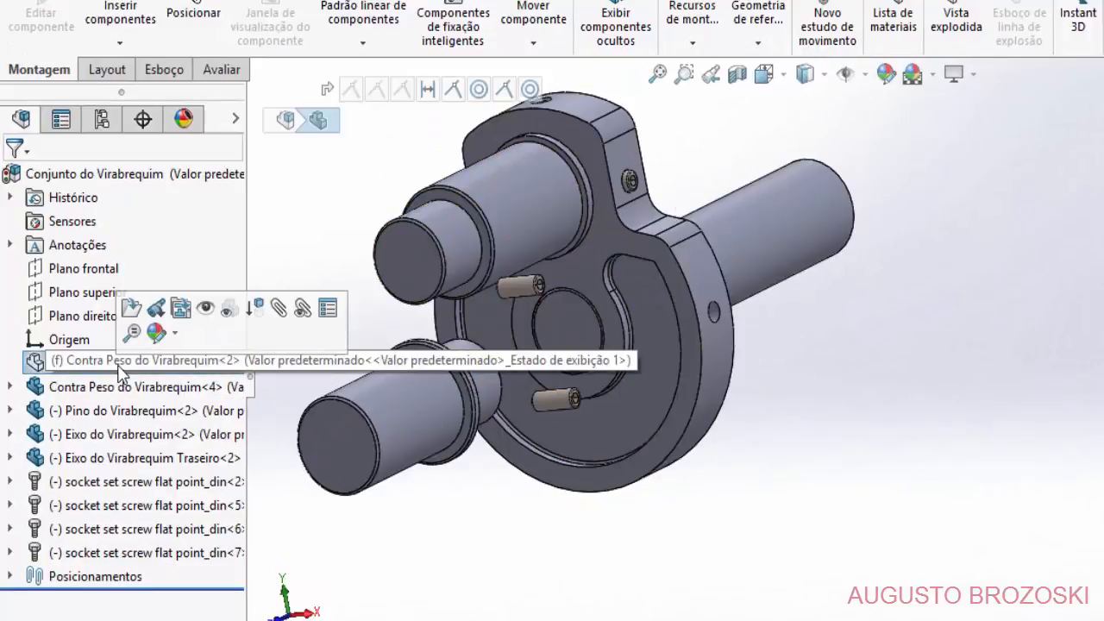
pyautogui.click(205, 309)
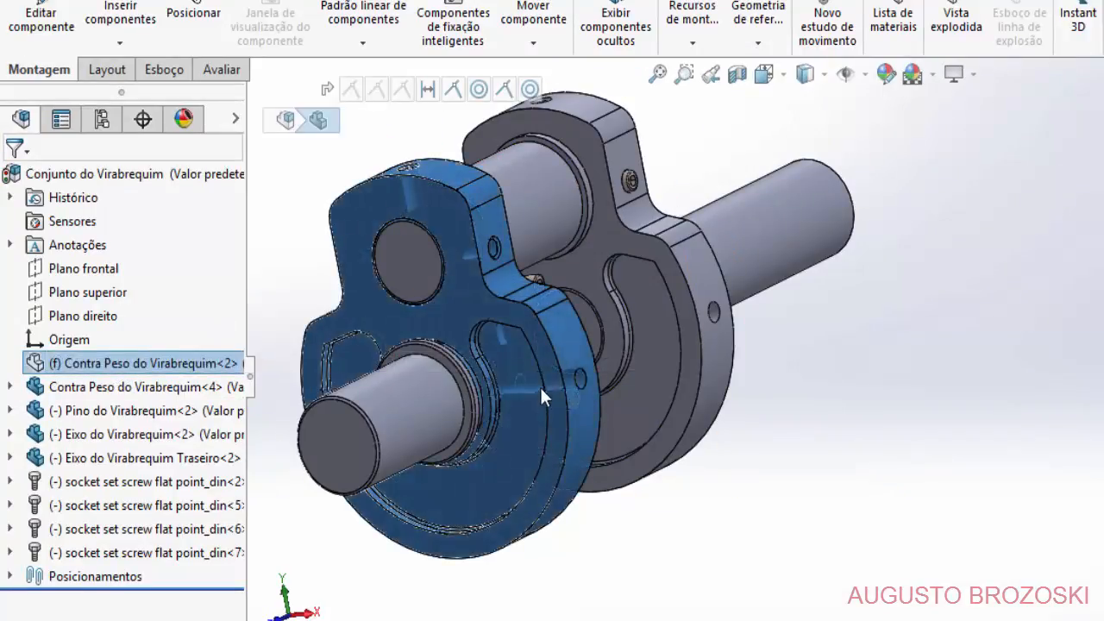
# Pull the fourth set screw out of the front counterweight to a free spot beside its lower side hole.
pyautogui.moveTo(539, 385); pyautogui.dragTo(518, 399, button='middle')
pyautogui.scroll(-5, 607, 380)
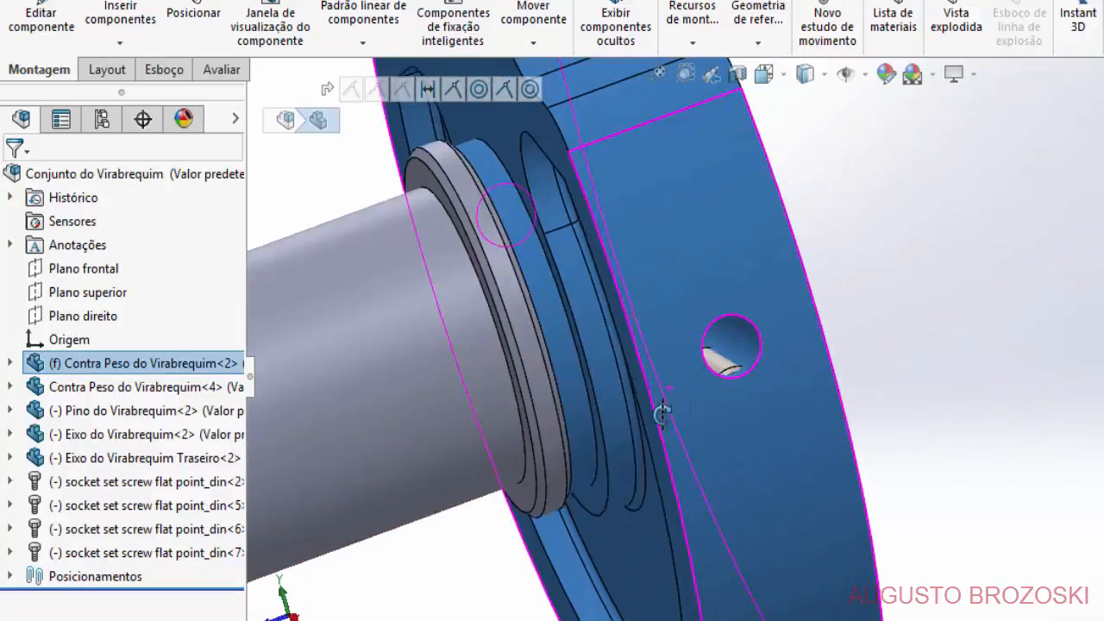
pyautogui.moveTo(731, 358); pyautogui.dragTo(945, 323)
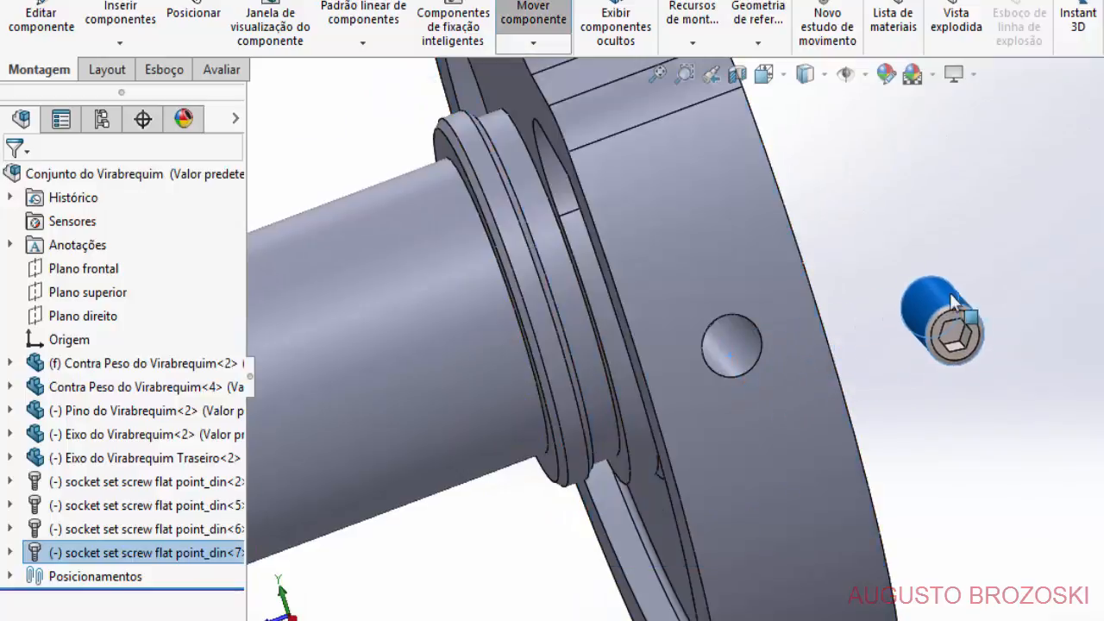
pyautogui.scroll(2, 800, 356)
pyautogui.scroll(-1, 897, 235)
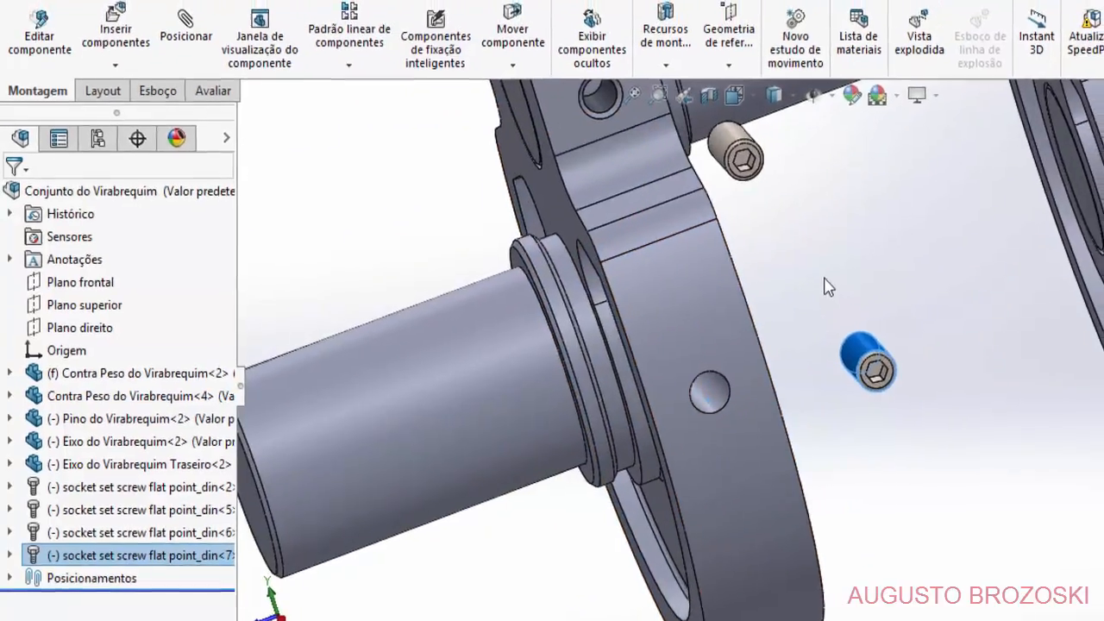
# Add a concentric mate between the fourth set screw's cylindrical face and the side hole beside the front shaft in the front counterweight.
pyautogui.click(819, 257)
pyautogui.click(167, 61)
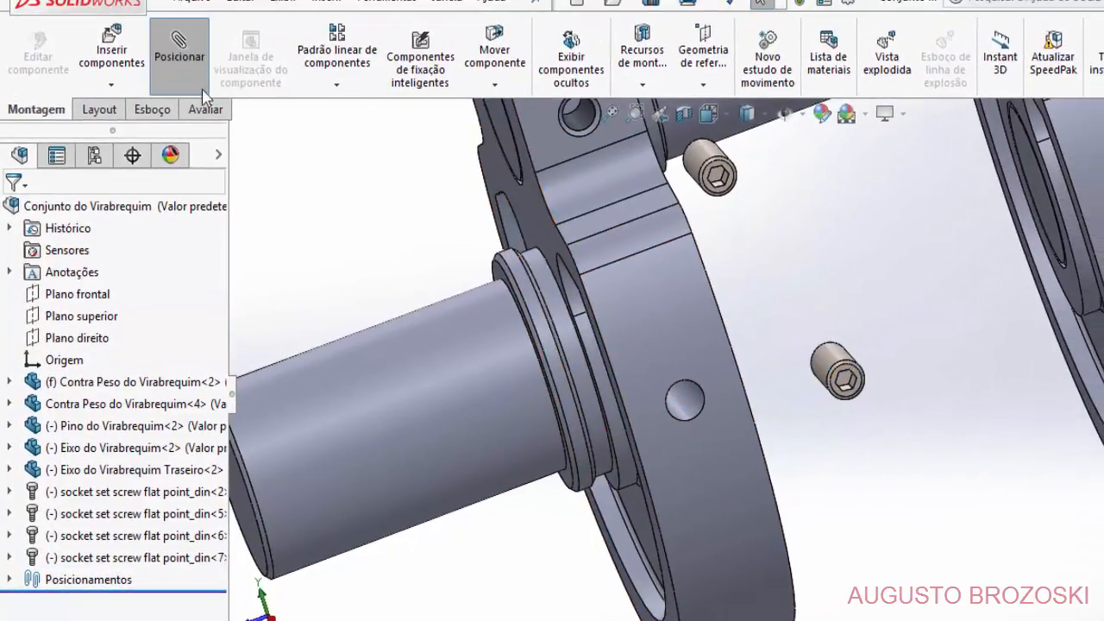
pyautogui.click(833, 360)
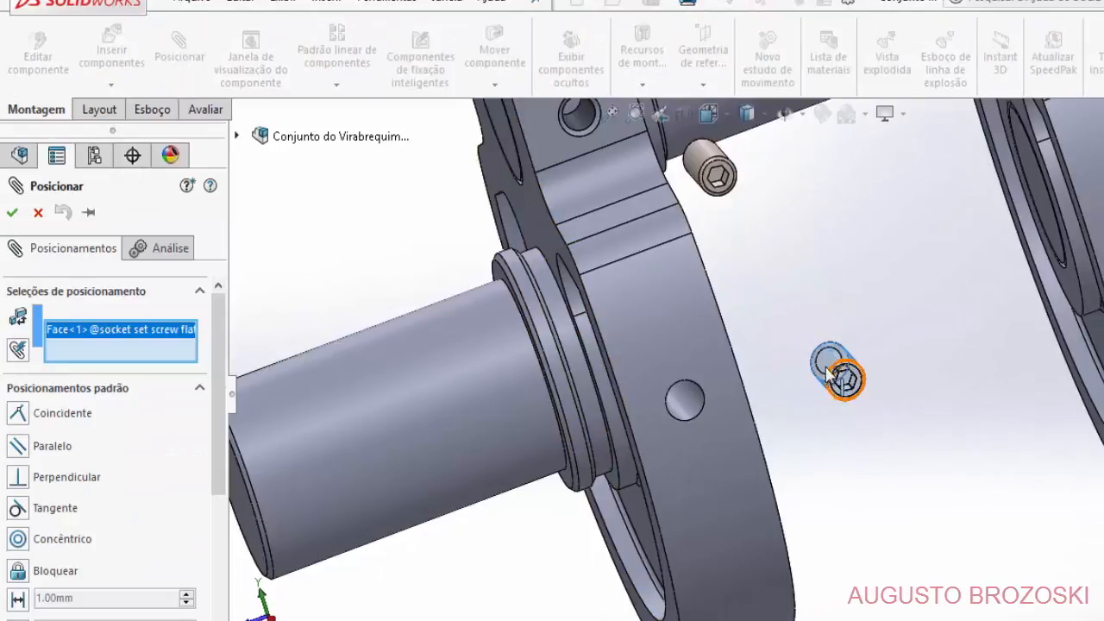
pyautogui.scroll(-3, 682, 393)
pyautogui.click(683, 387)
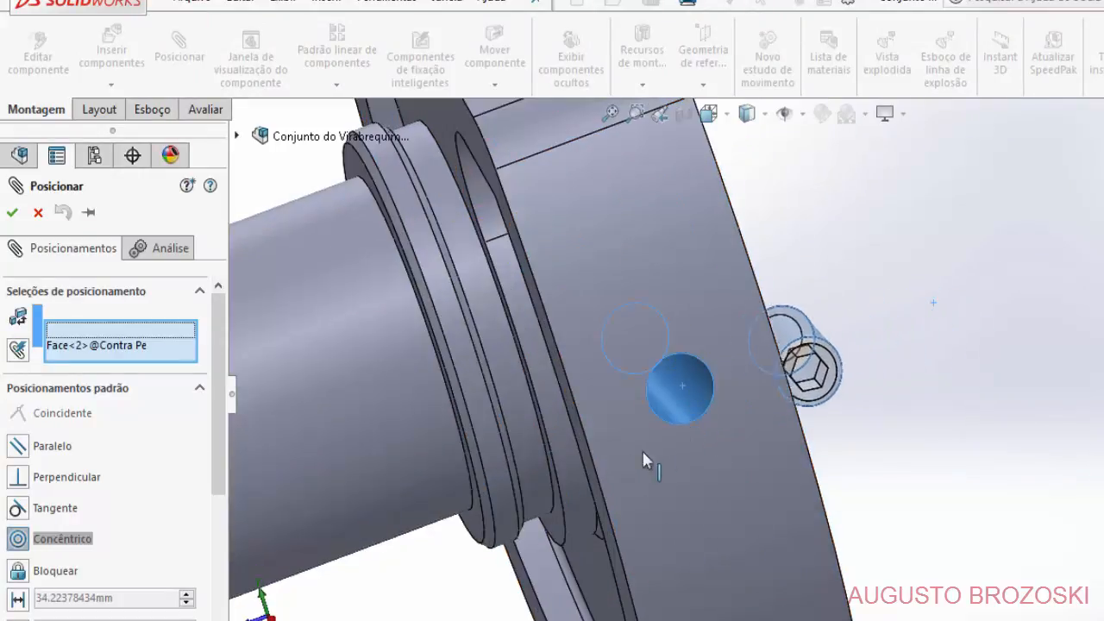
pyautogui.scroll(2, 685, 451)
pyautogui.moveTo(691, 447); pyautogui.dragTo(709, 373, button='middle')
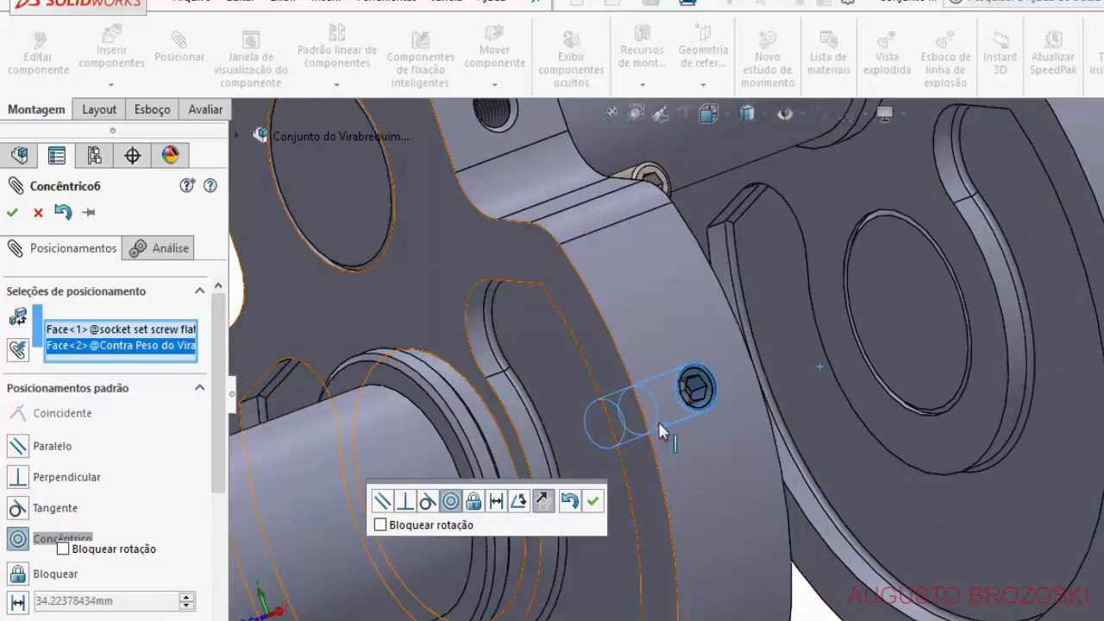
pyautogui.click(593, 502)
pyautogui.click(594, 502)
# Add a concentric mate between the third set screw and the threaded side hole beside the crankpin in the front counterweight, and save the assembly.
pyautogui.scroll(4, 644, 220)
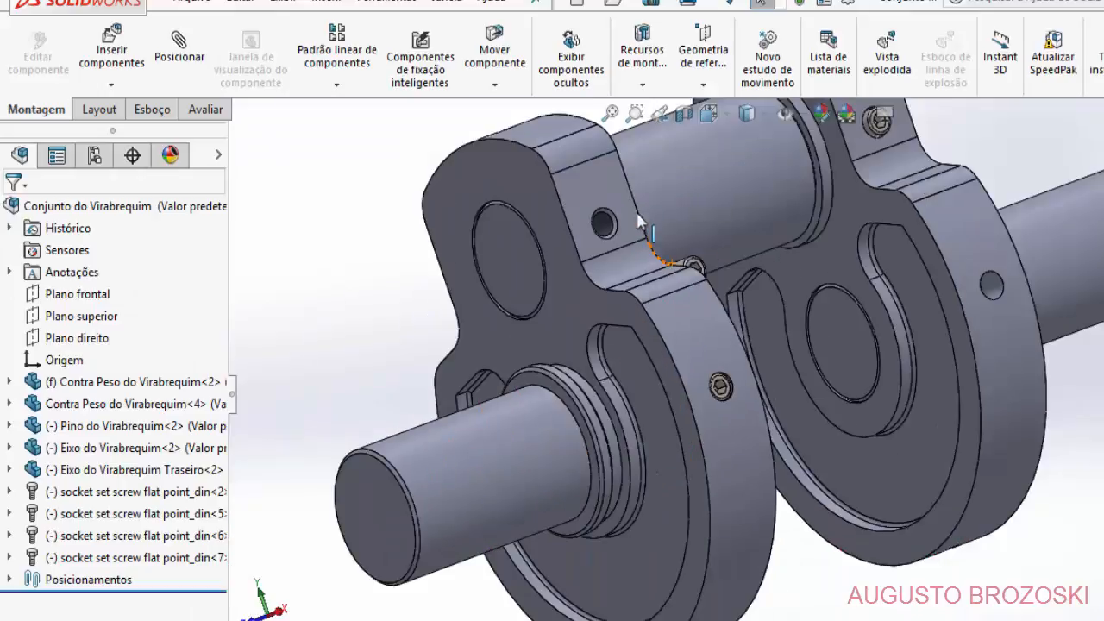
pyautogui.scroll(-6, 637, 220)
pyautogui.moveTo(692, 250); pyautogui.dragTo(731, 401, button='middle')
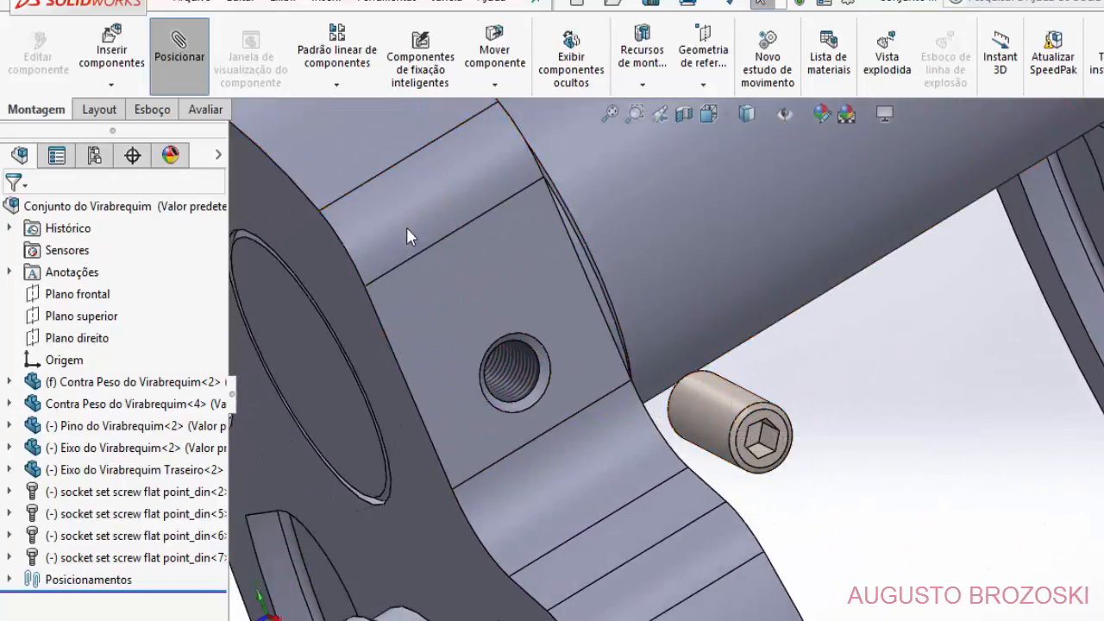
pyautogui.click(739, 433)
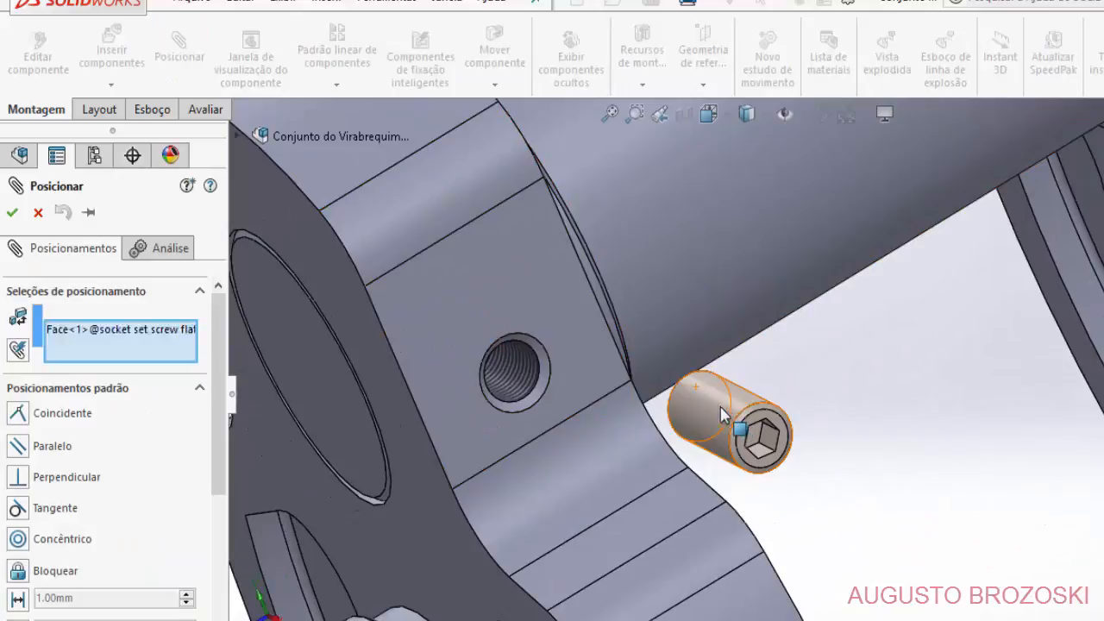
pyautogui.click(521, 366)
pyautogui.click(369, 461)
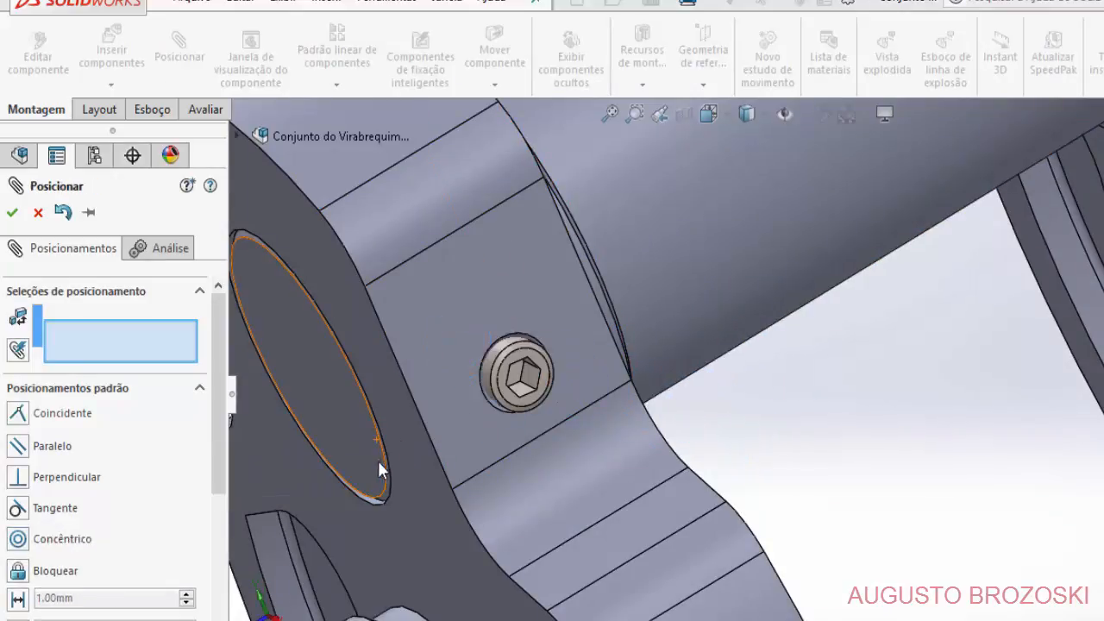
pyautogui.press('Escape')
pyautogui.scroll(5, 630, 400)
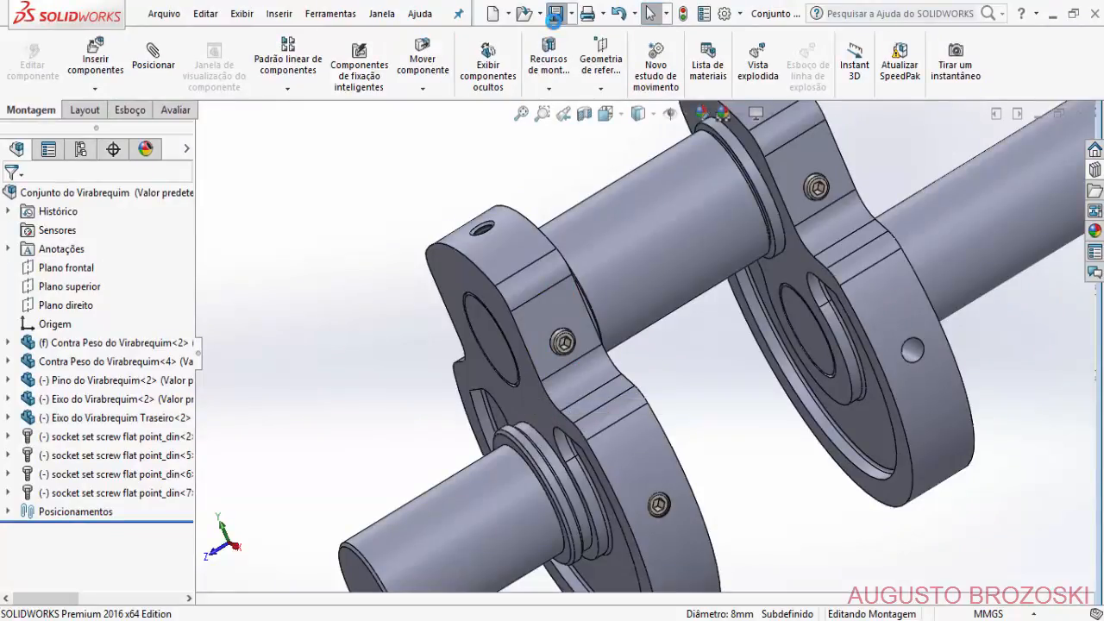
# Hide the front counterweight to check how the third and fourth set screws sit against the crankpin and front shaft.
pyautogui.scroll(5, 630, 436)
pyautogui.moveTo(667, 438); pyautogui.dragTo(692, 376, button='middle')
pyautogui.scroll(-3, 695, 379)
pyautogui.click(503, 253)
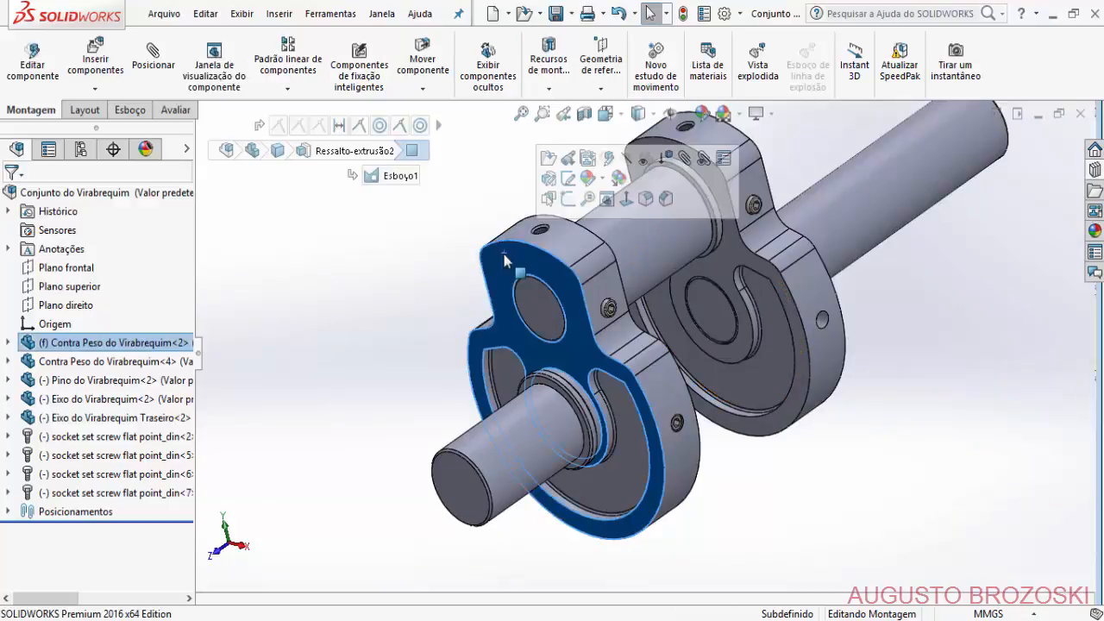
pyautogui.click(642, 158)
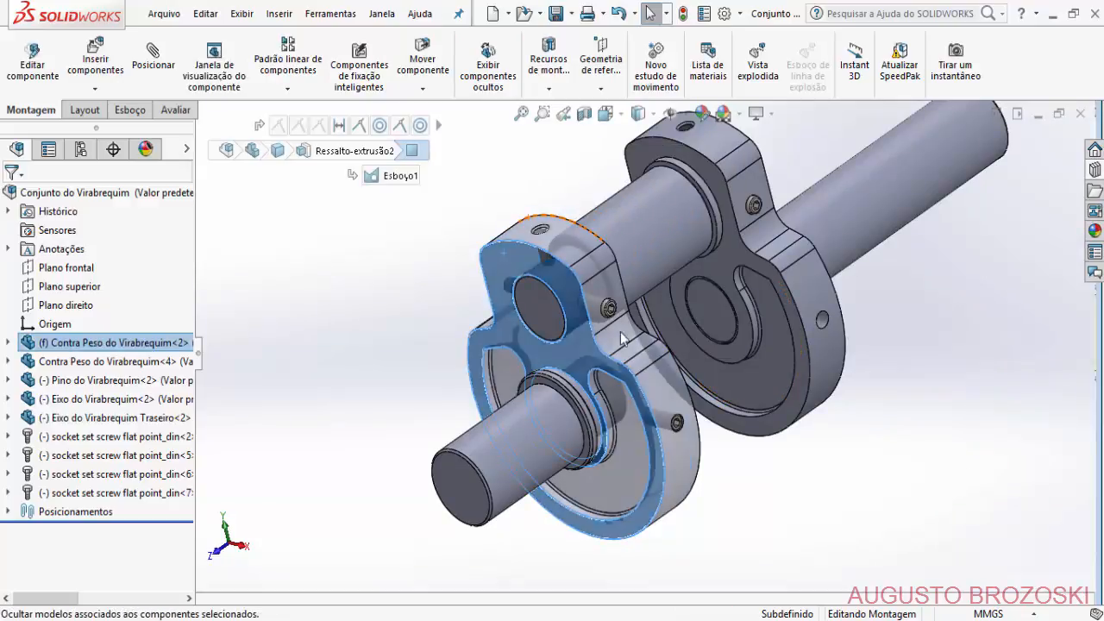
pyautogui.scroll(-4, 627, 431)
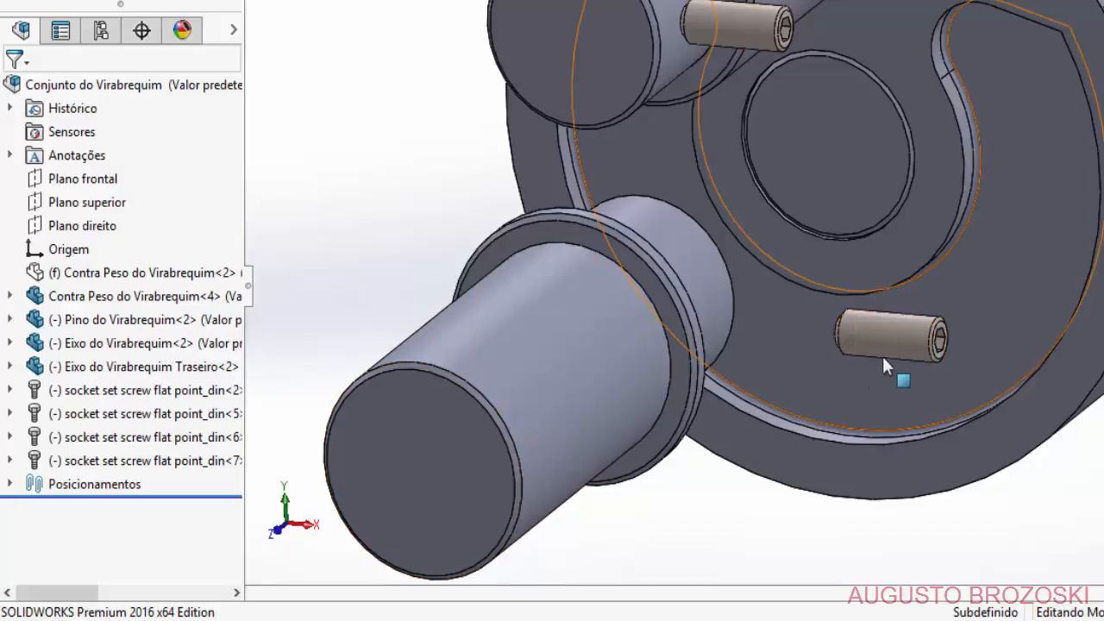
# List the existing mates of the fourth set screw, the one beside the front shaft.
pyautogui.click(824, 357)
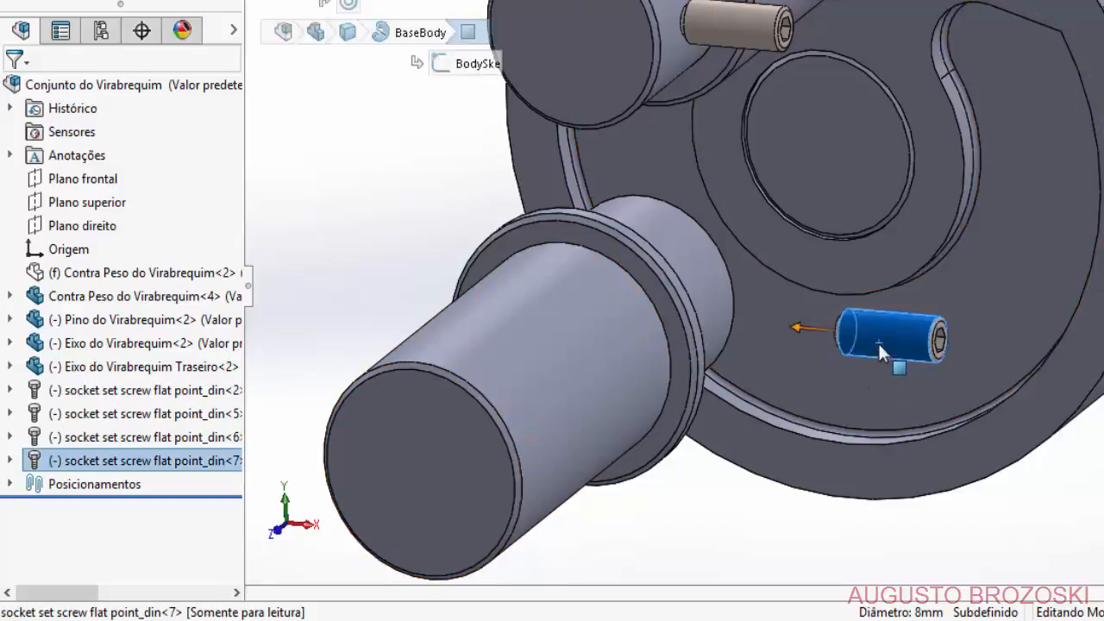
pyautogui.click(10, 460)
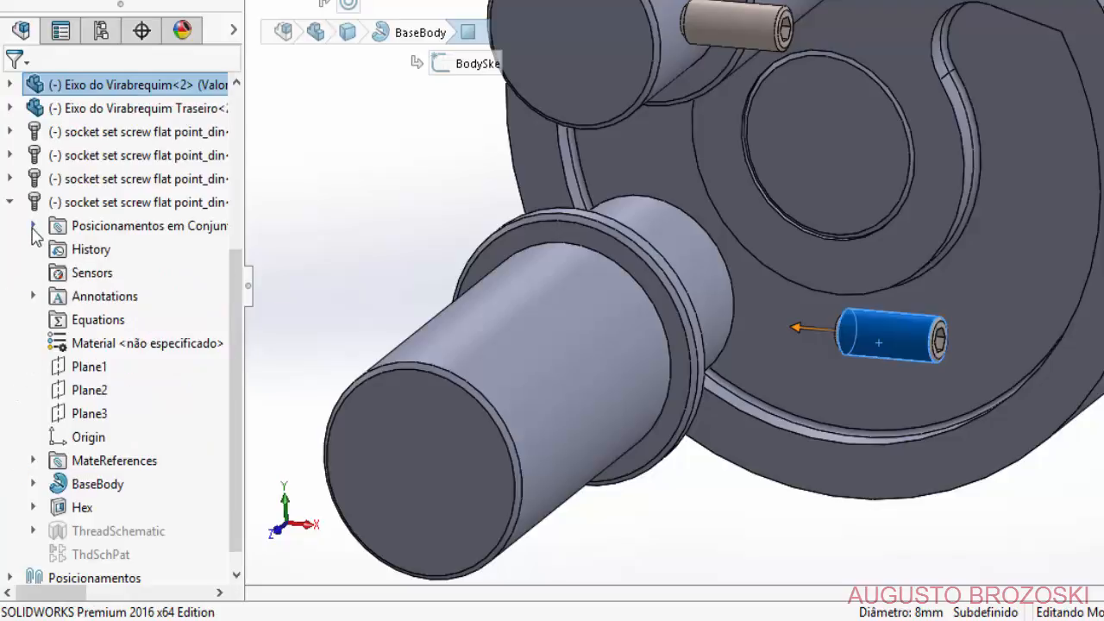
pyautogui.click(33, 227)
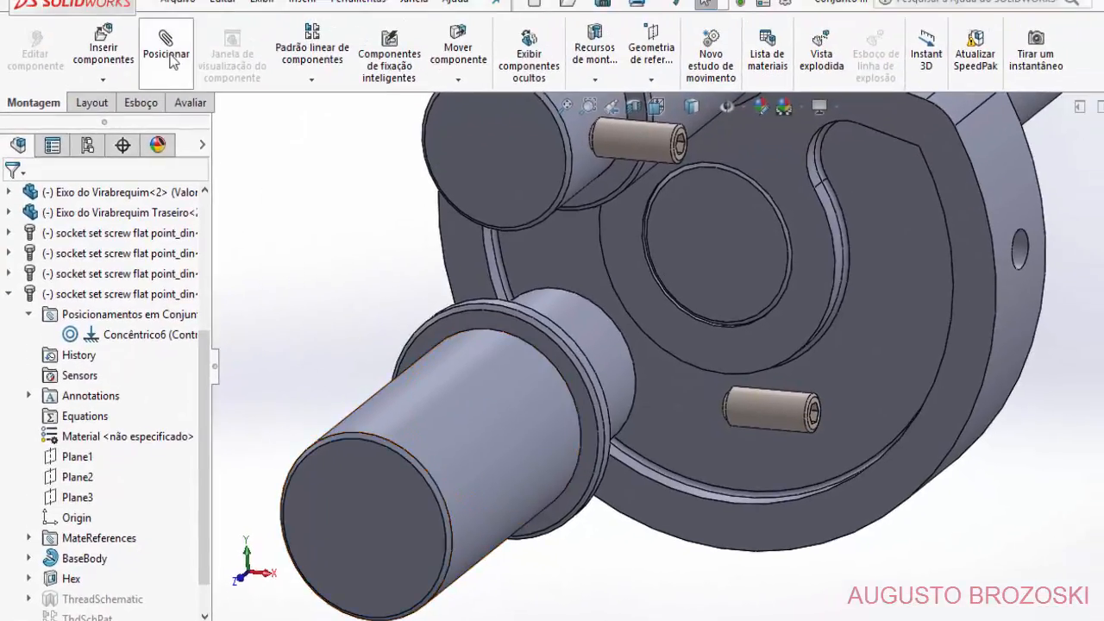
# Add a tangent mate between the fourth set screw's flat end face and the front shaft's short cylindrical end behind the collar.
pyautogui.click(170, 57)
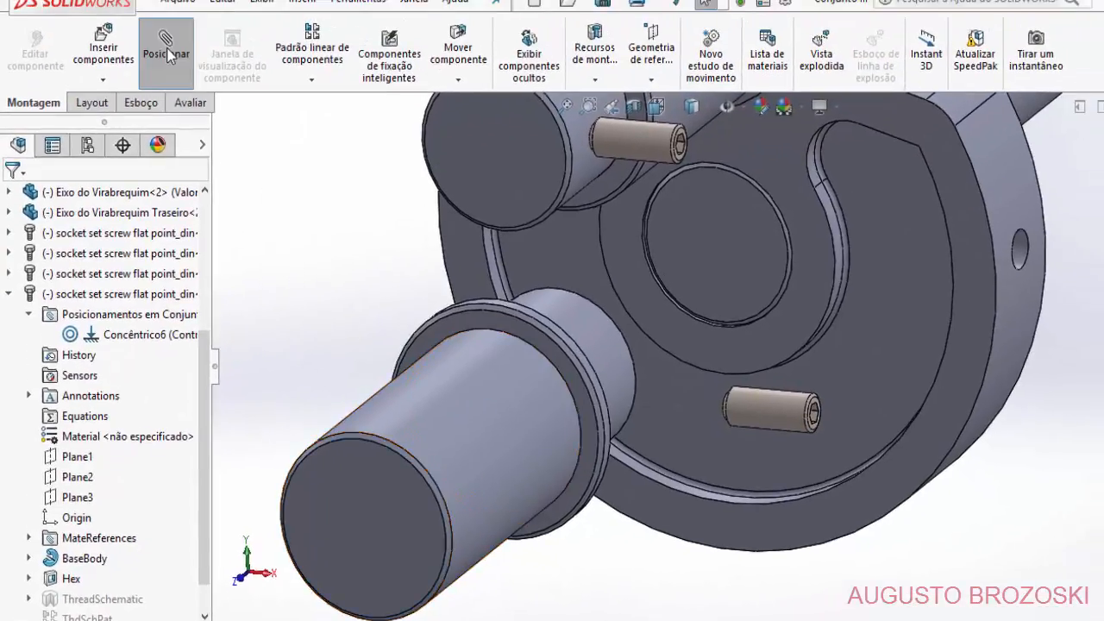
pyautogui.moveTo(561, 336); pyautogui.dragTo(736, 367, button='middle')
pyautogui.scroll(-3, 981, 320)
pyautogui.scroll(-5, 1046, 320)
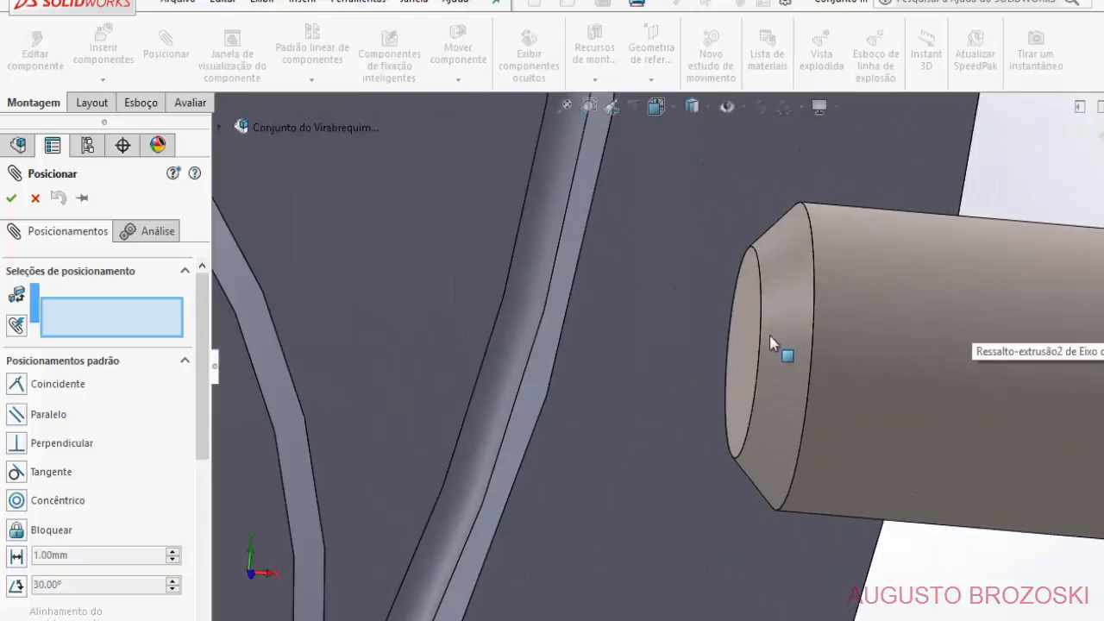
pyautogui.scroll(-2, 759, 341)
pyautogui.click(753, 326)
pyautogui.scroll(5, 749, 350)
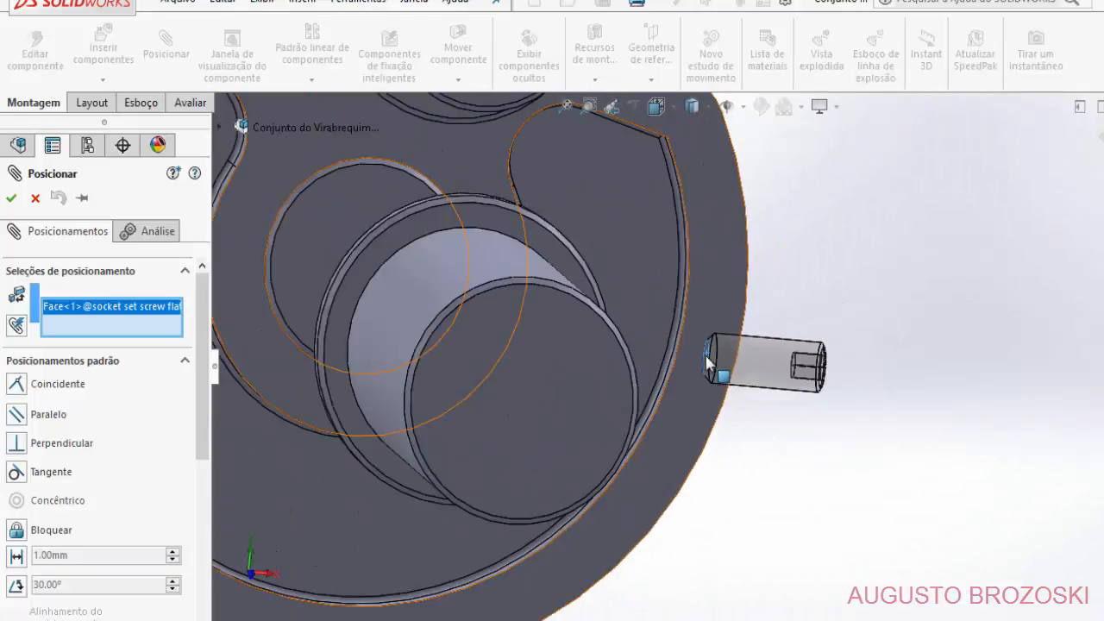
pyautogui.moveTo(709, 366); pyautogui.dragTo(604, 354, button='middle')
pyautogui.scroll(4, 604, 354)
pyautogui.scroll(-5, 509, 371)
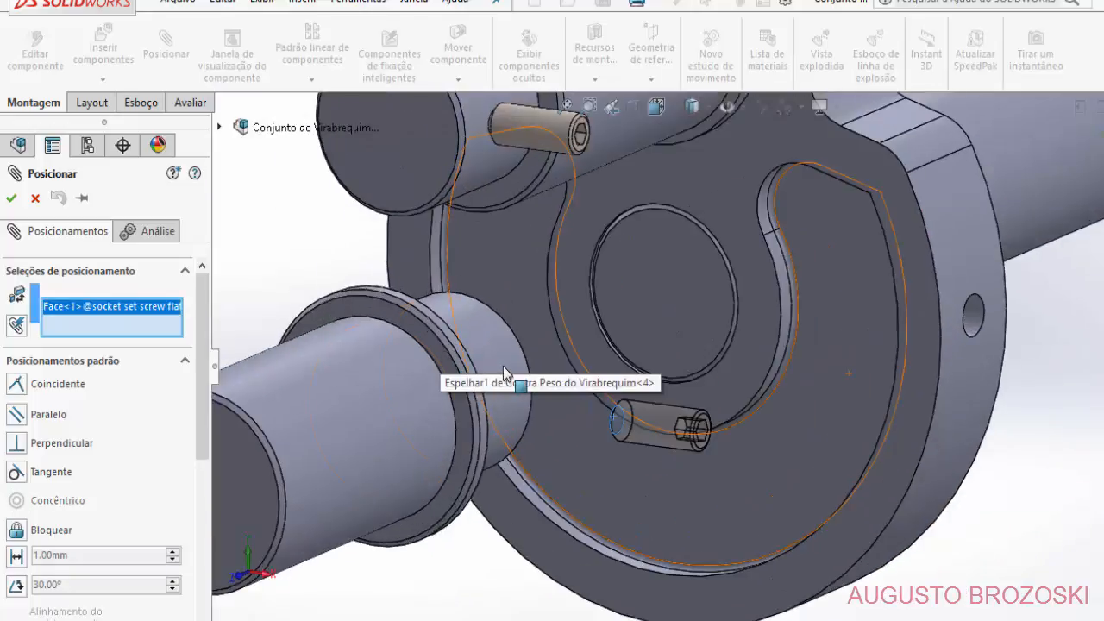
pyautogui.click(497, 362)
pyautogui.scroll(2, 399, 437)
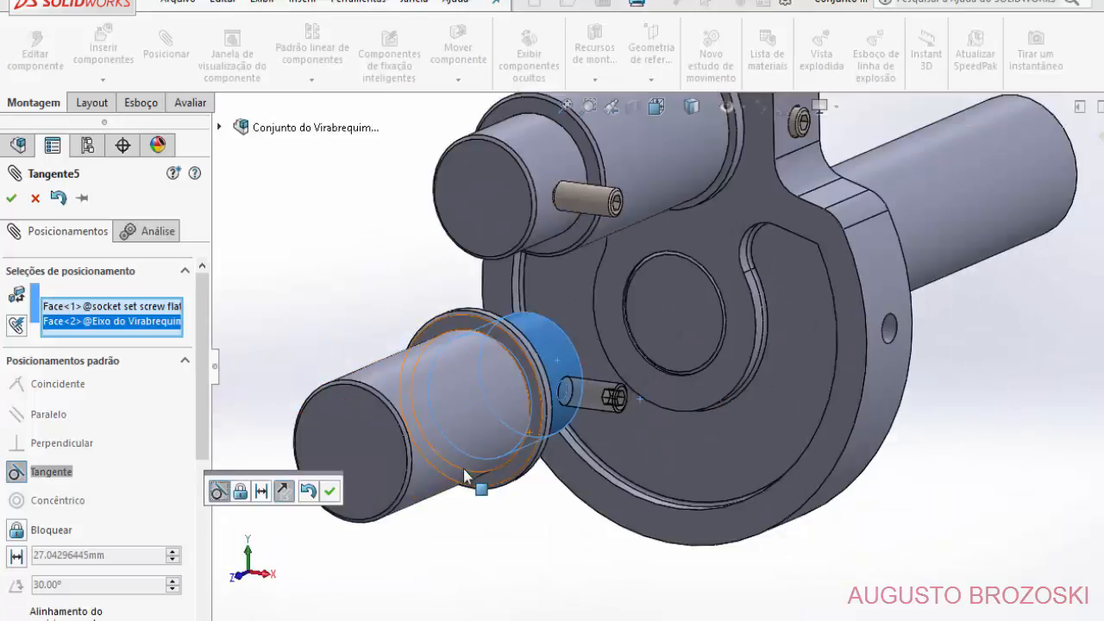
pyautogui.click(11, 198)
pyautogui.scroll(-2, 407, 391)
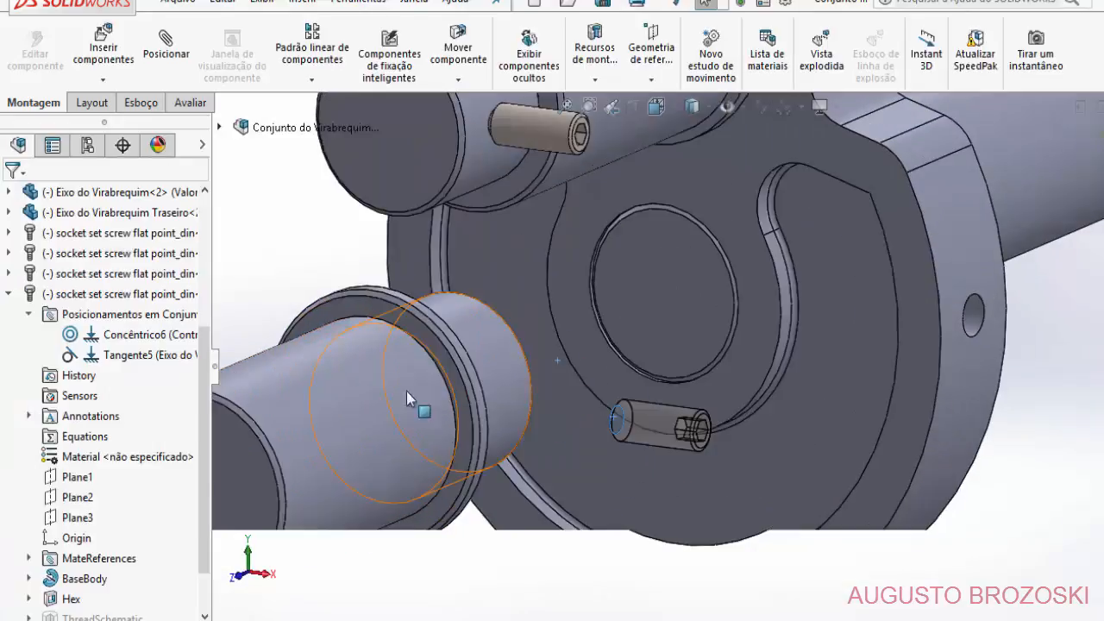
pyautogui.scroll(5, 547, 494)
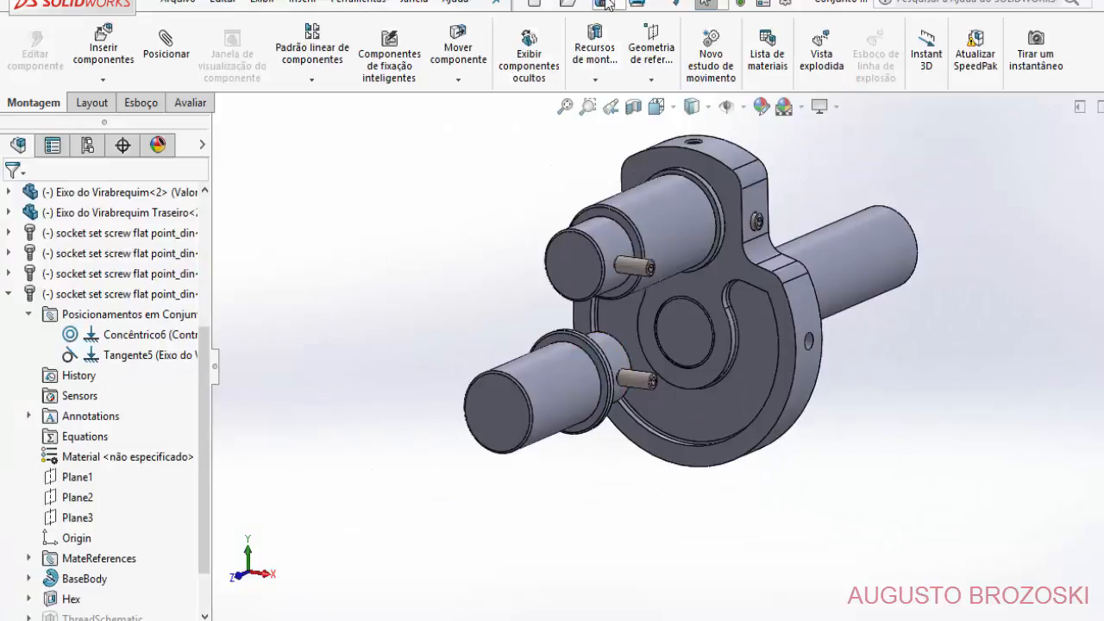
# Start a circular component pattern of the third set screw and the rear counterweight's crankpin screw, using the crankpin's front cylindrical face as axis.
pyautogui.scroll(-3, 628, 367)
pyautogui.scroll(3, 627, 367)
pyautogui.scroll(1, 631, 384)
pyautogui.scroll(-2, 649, 292)
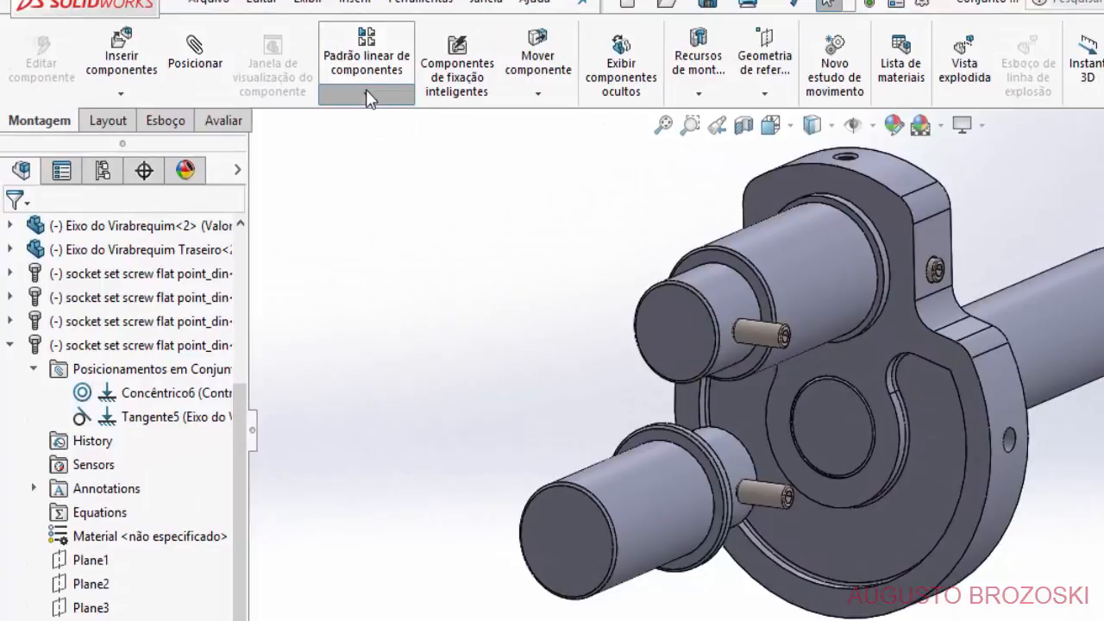
pyautogui.click(366, 90)
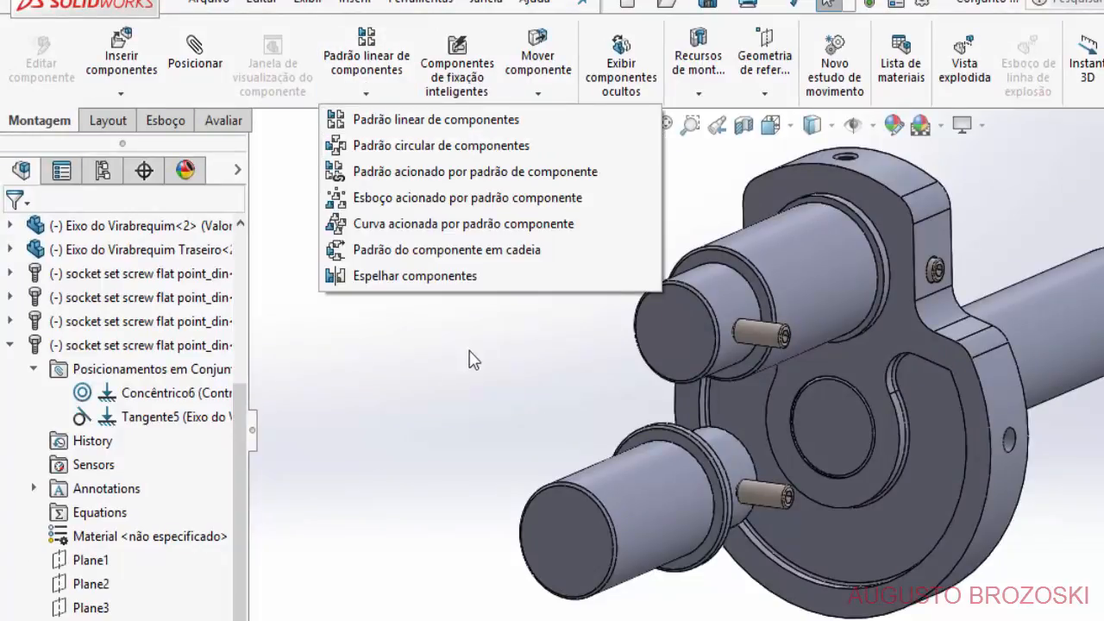
pyautogui.scroll(-4, 671, 332)
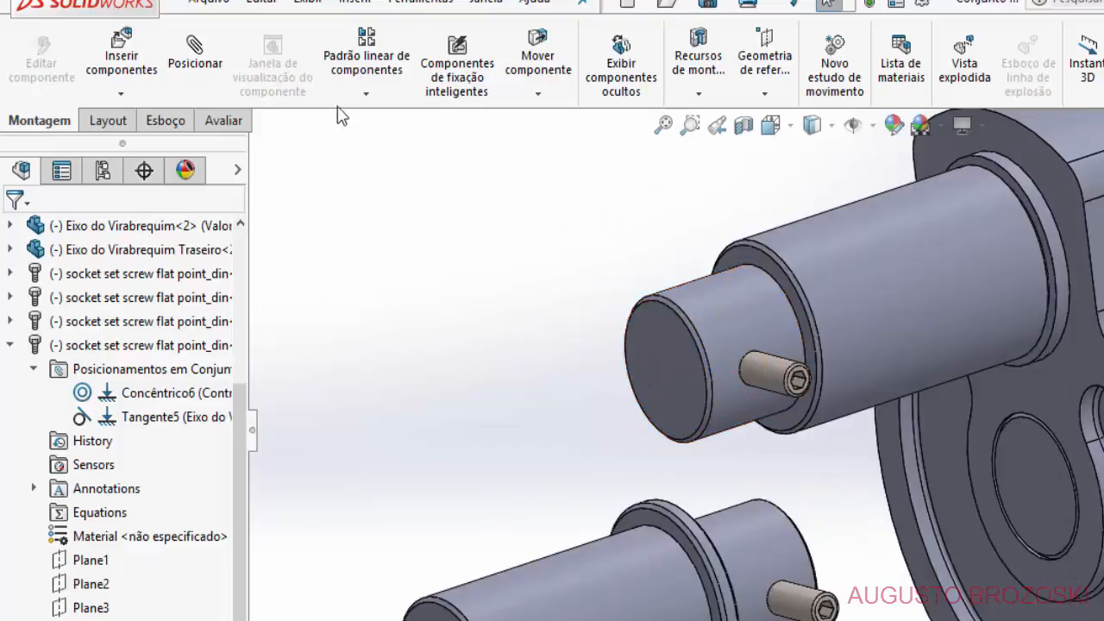
pyautogui.click(375, 96)
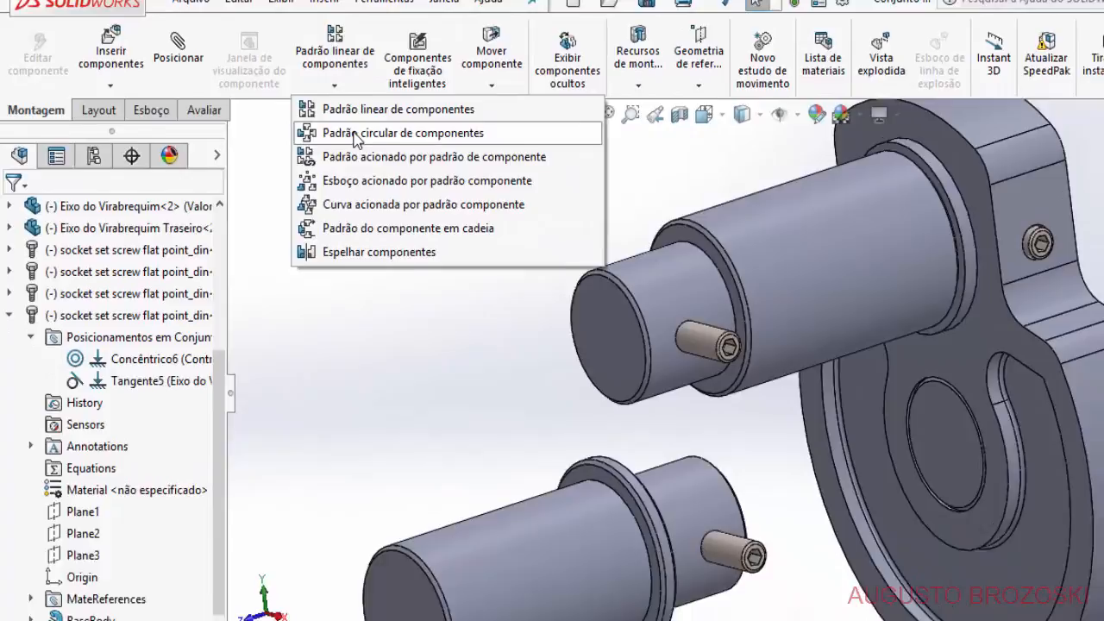
pyautogui.click(379, 133)
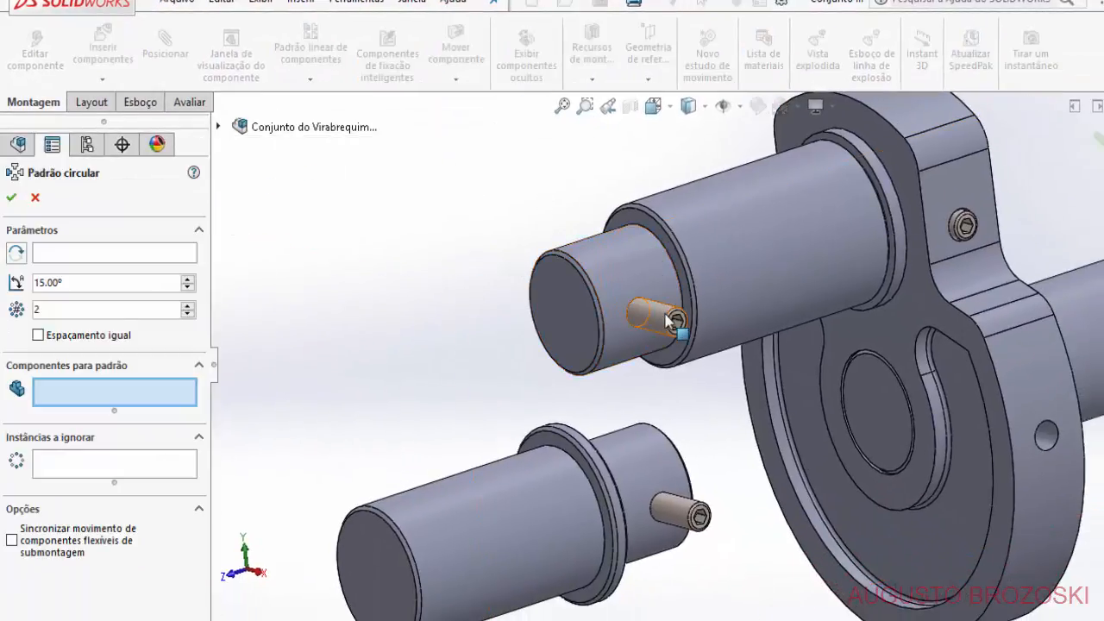
pyautogui.click(671, 321)
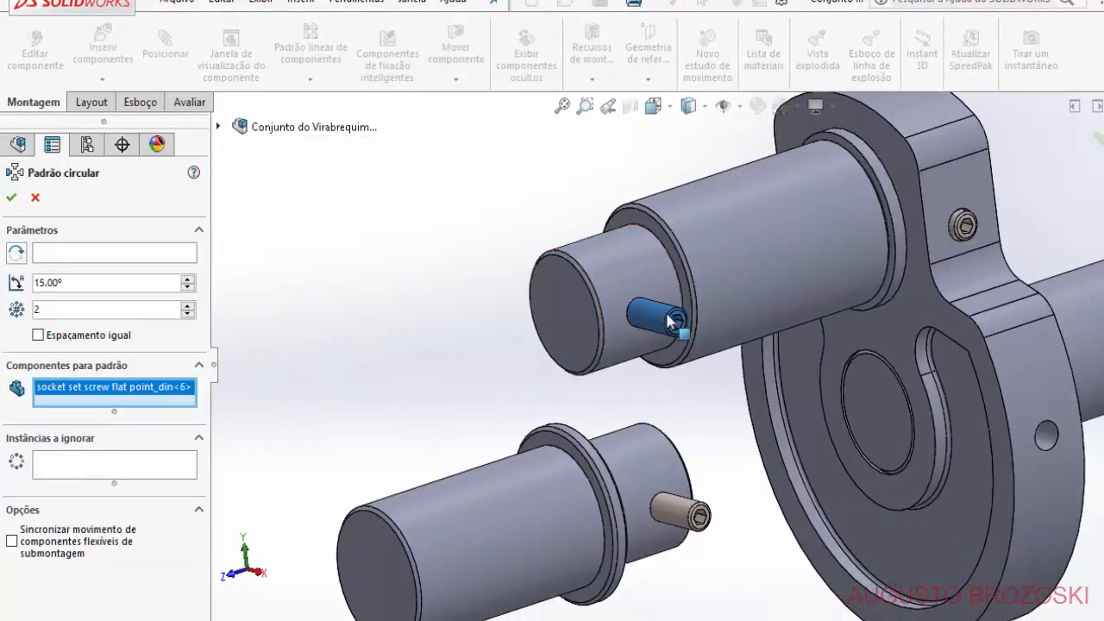
pyautogui.click(964, 226)
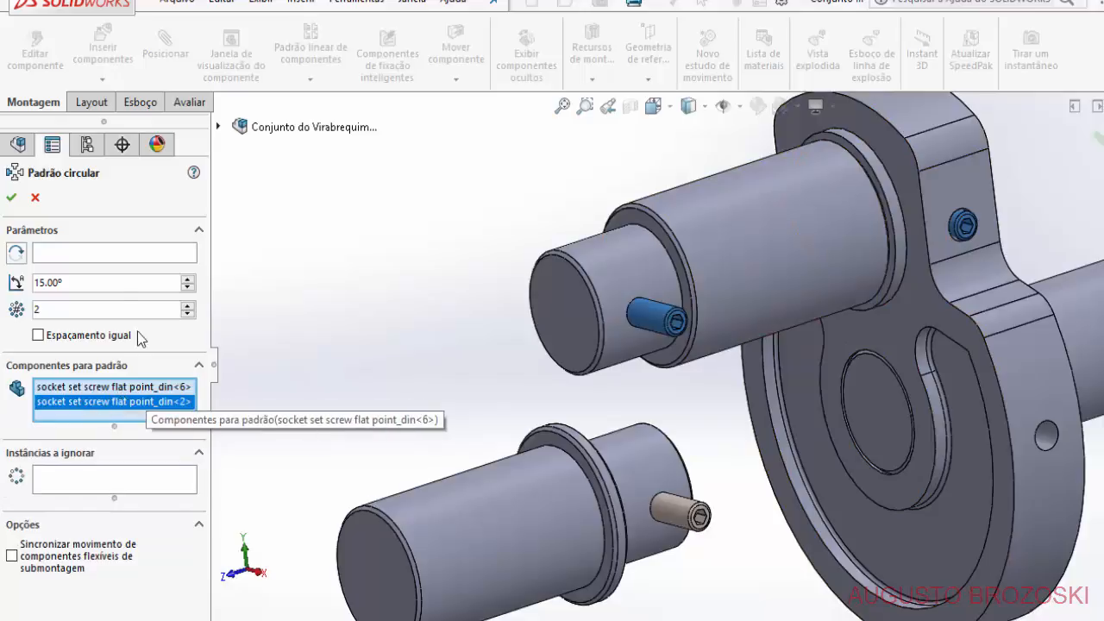
pyautogui.click(76, 253)
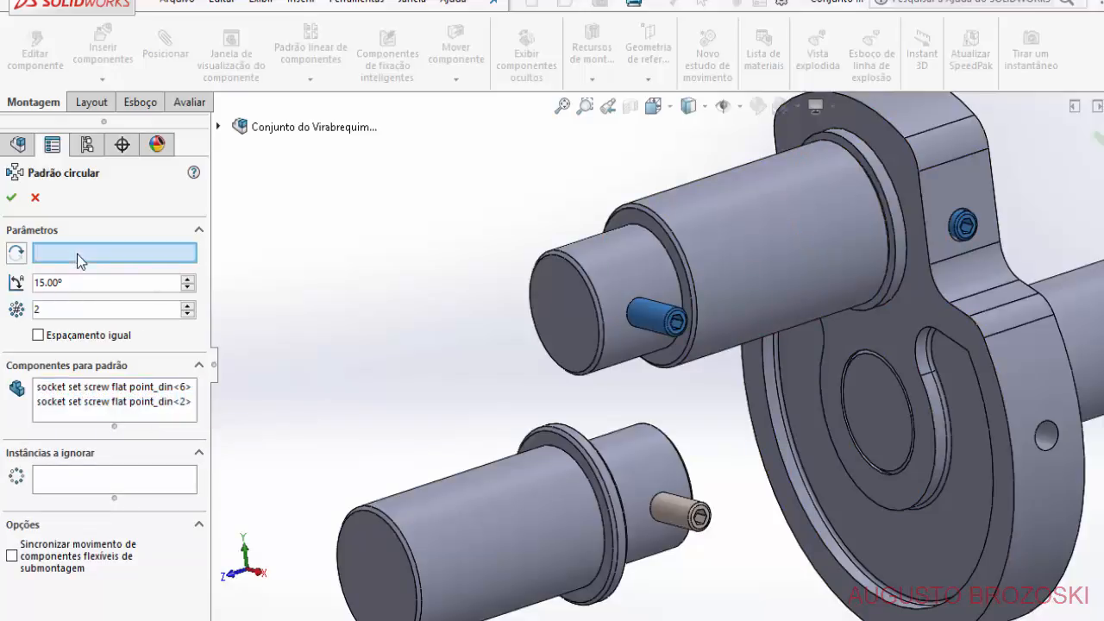
pyautogui.click(609, 258)
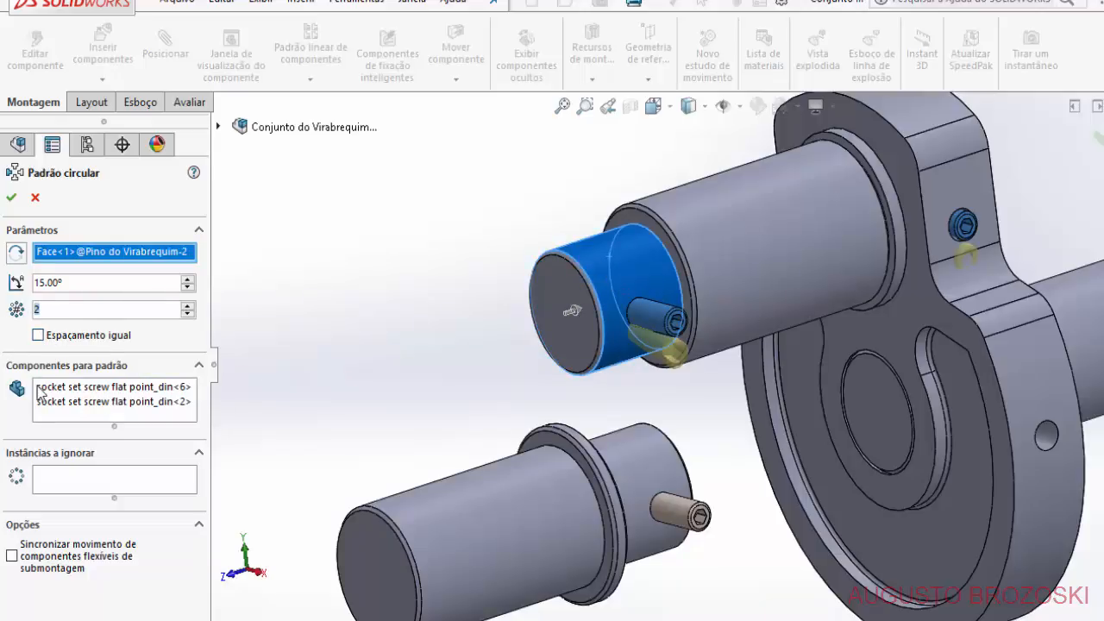
# Create the circular pattern with only the third set screw, using 3 instances at 90° in the reversed direction.
pyautogui.write('3')
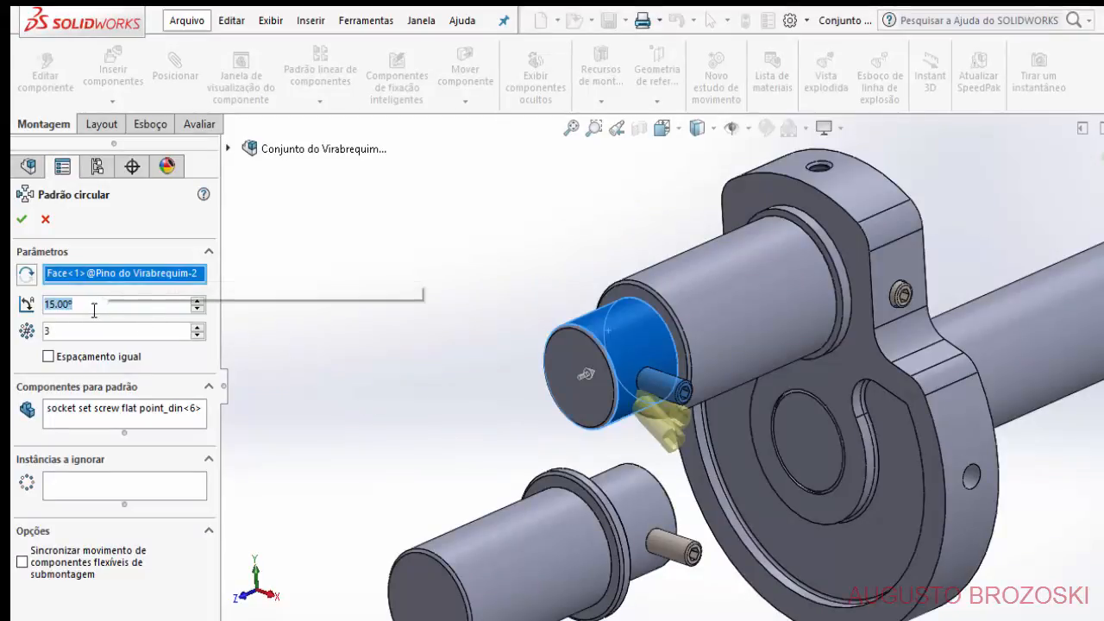
pyautogui.write('90')
pyautogui.press('Return')
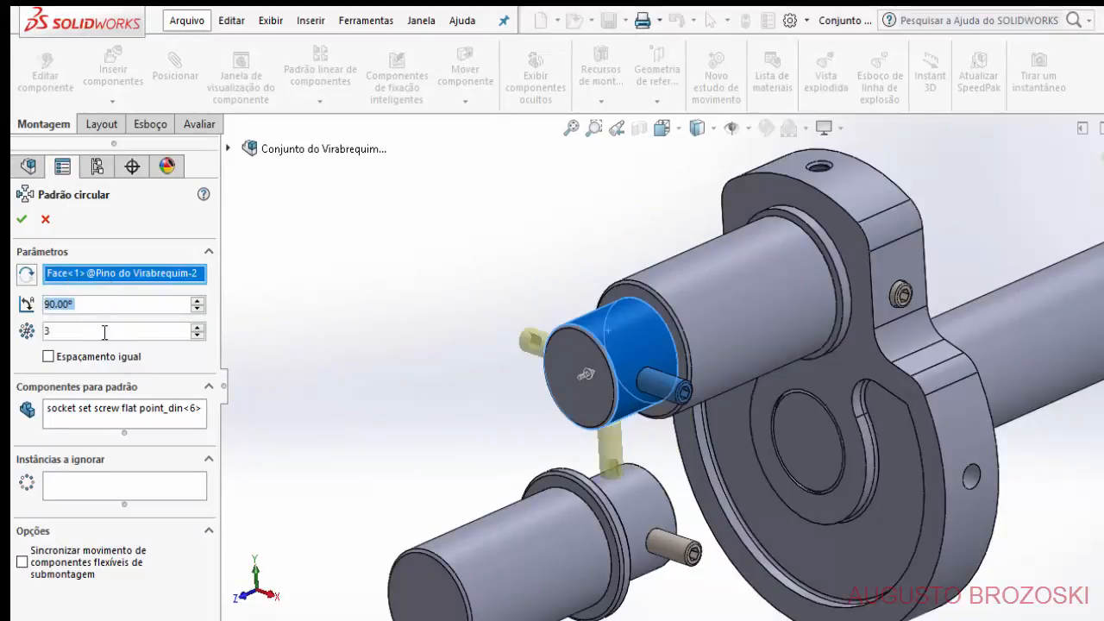
pyautogui.click(26, 277)
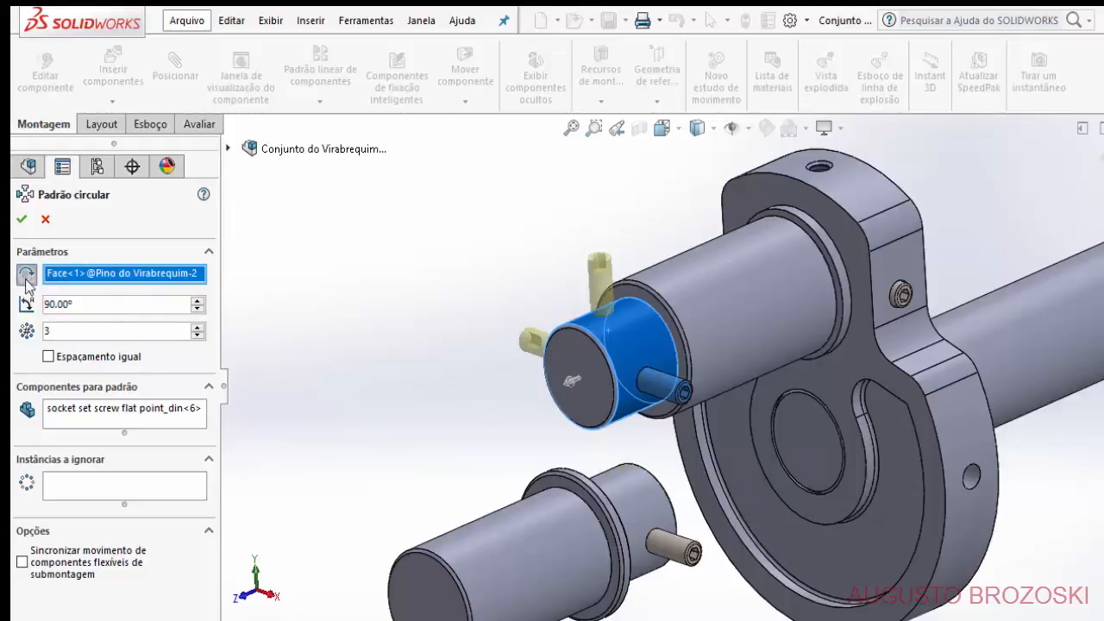
pyautogui.click(22, 222)
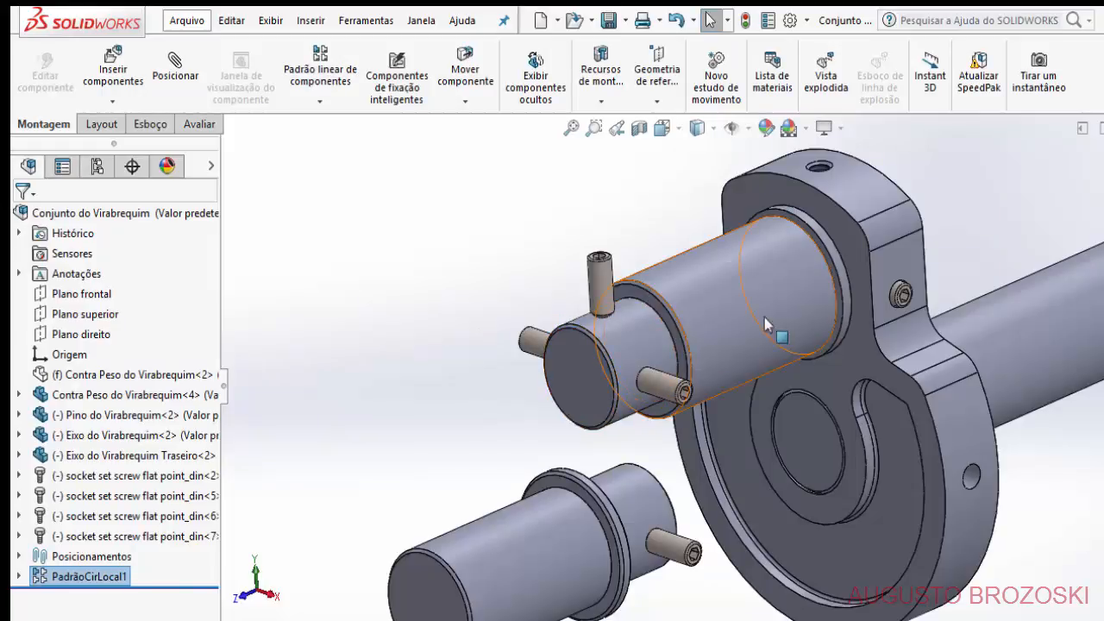
# Edit the circular pattern to also include the set screw beside the crankpin in the rear counterweight.
pyautogui.moveTo(798, 264)
pyautogui.mouseDown(button='middle')
pyautogui.moveTo(820, 332)
pyautogui.moveTo(829, 294)
pyautogui.moveTo(806, 245)
pyautogui.mouseUp(button='middle')
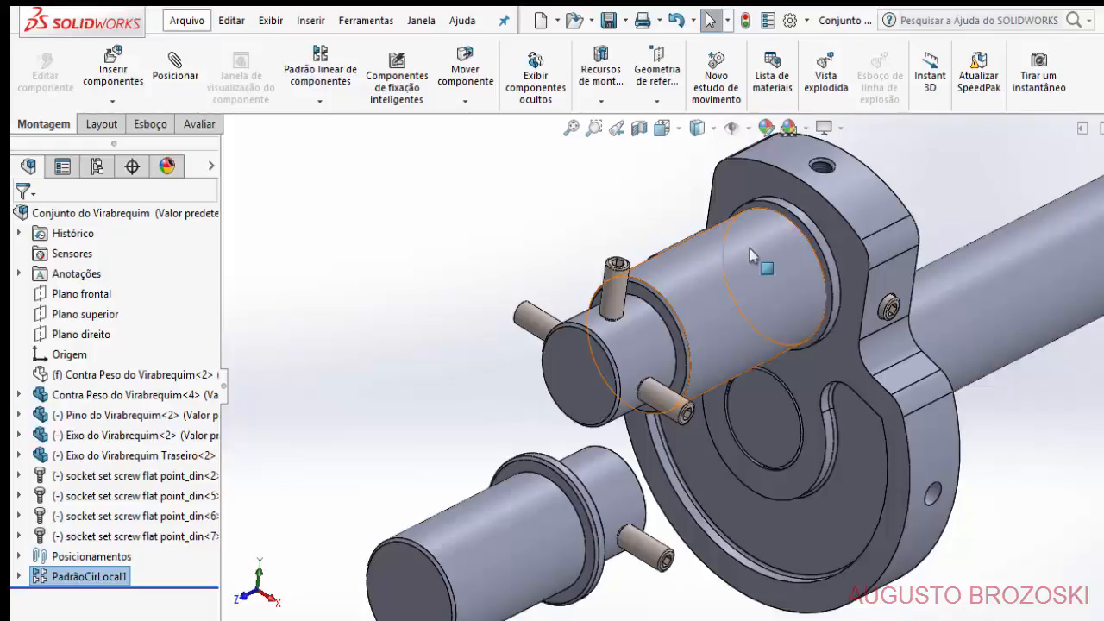
pyautogui.rightClick(102, 585)
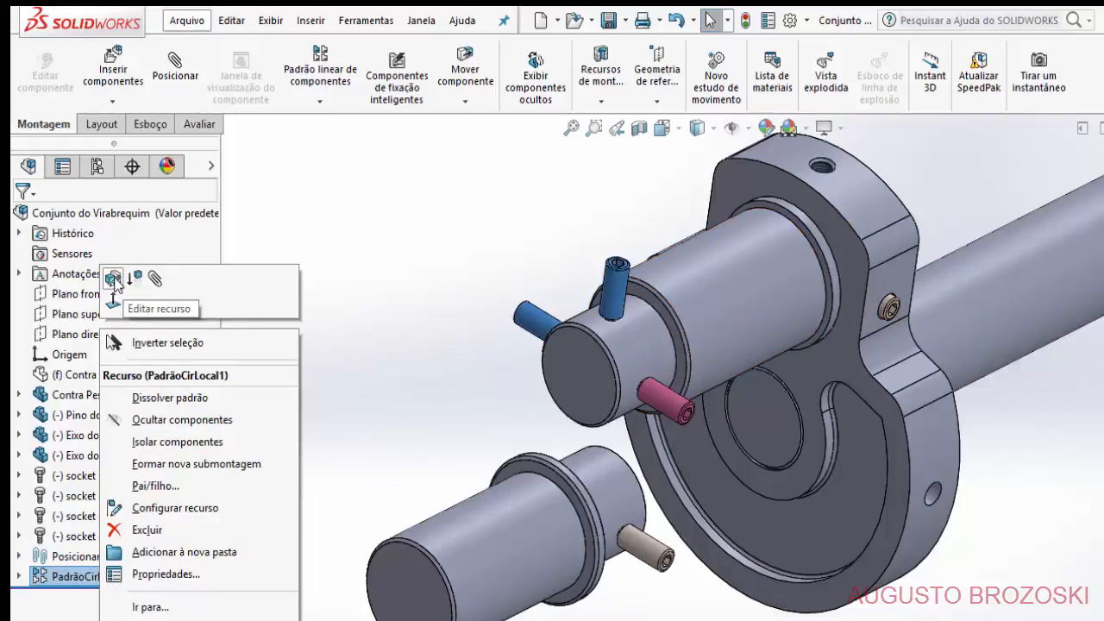
pyautogui.click(113, 278)
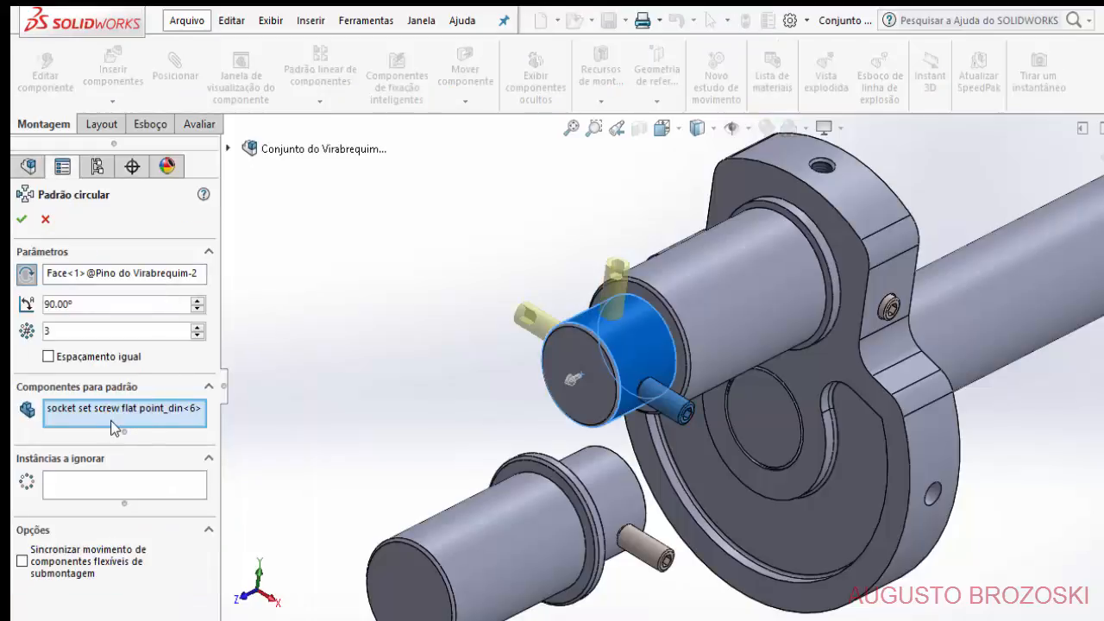
pyautogui.click(890, 311)
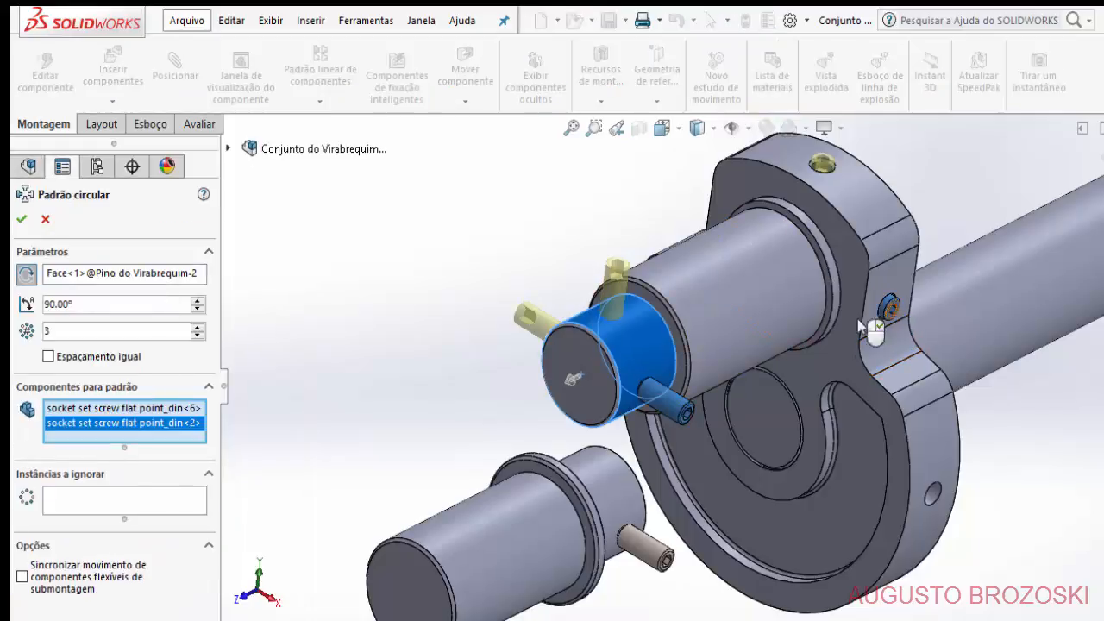
pyautogui.click(23, 220)
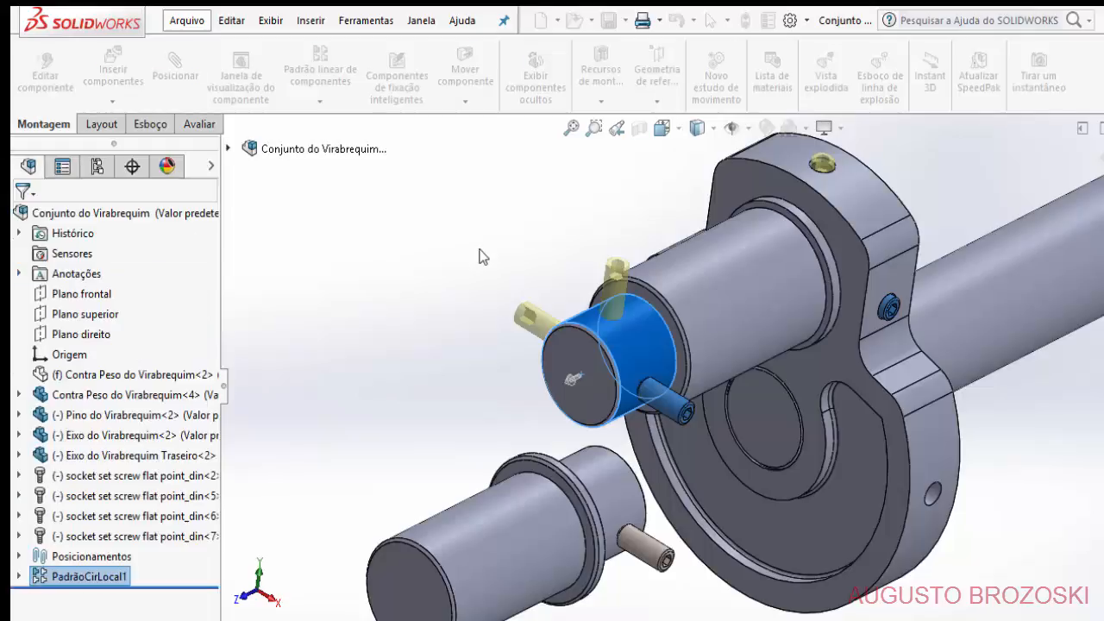
pyautogui.click(429, 342)
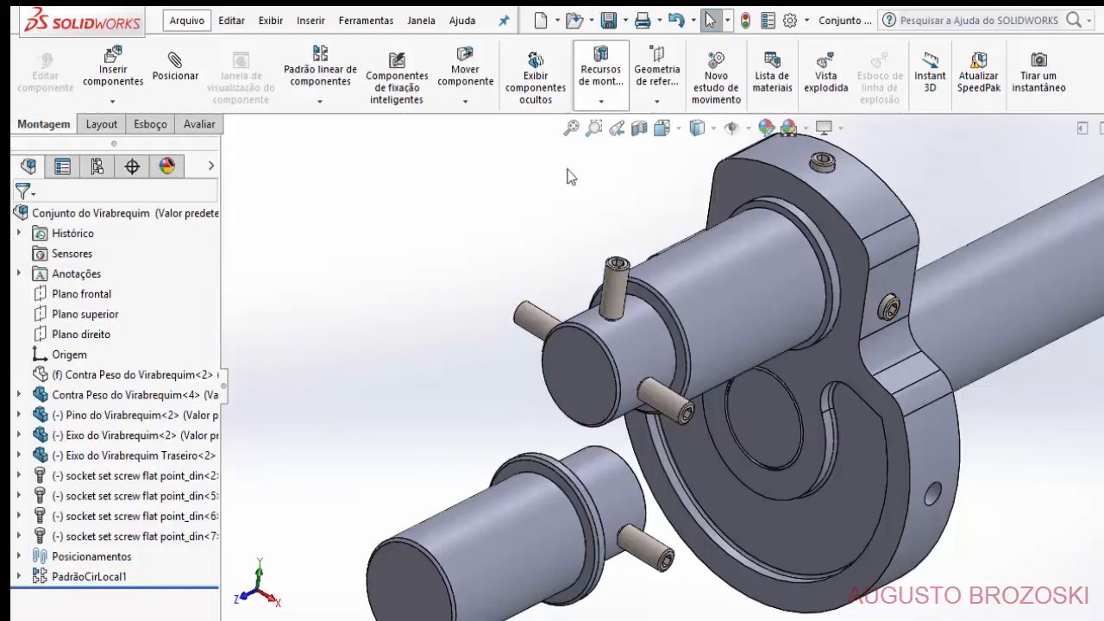
pyautogui.click(577, 366)
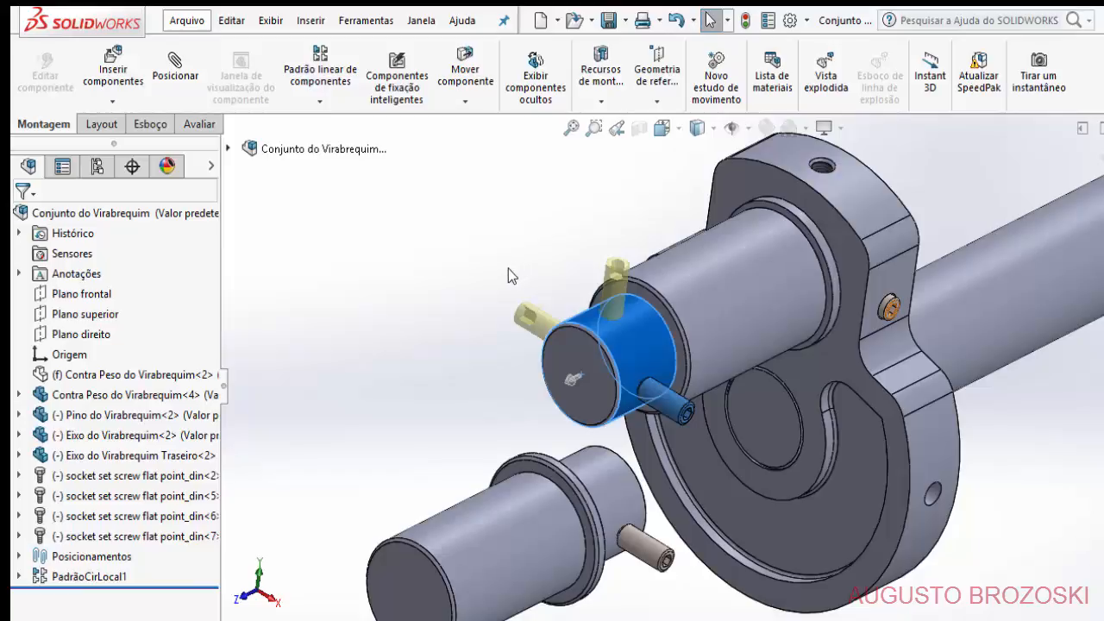
pyautogui.click(459, 429)
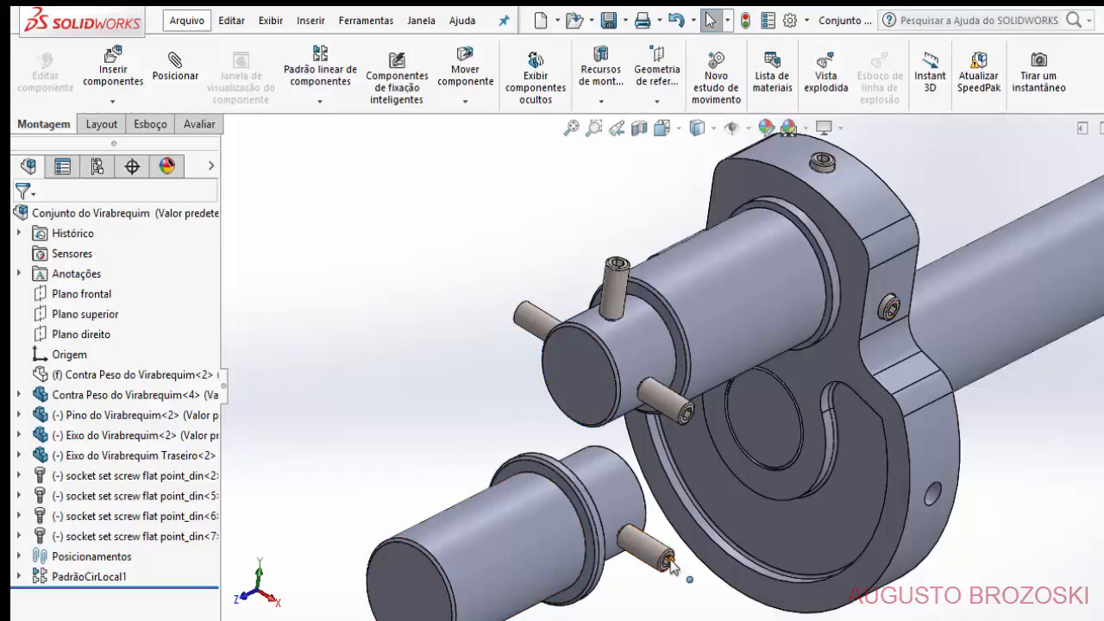
# Start a circular component pattern of the front shaft's set screw and the set screw in the rear counterweight's lower hole.
pyautogui.click(318, 104)
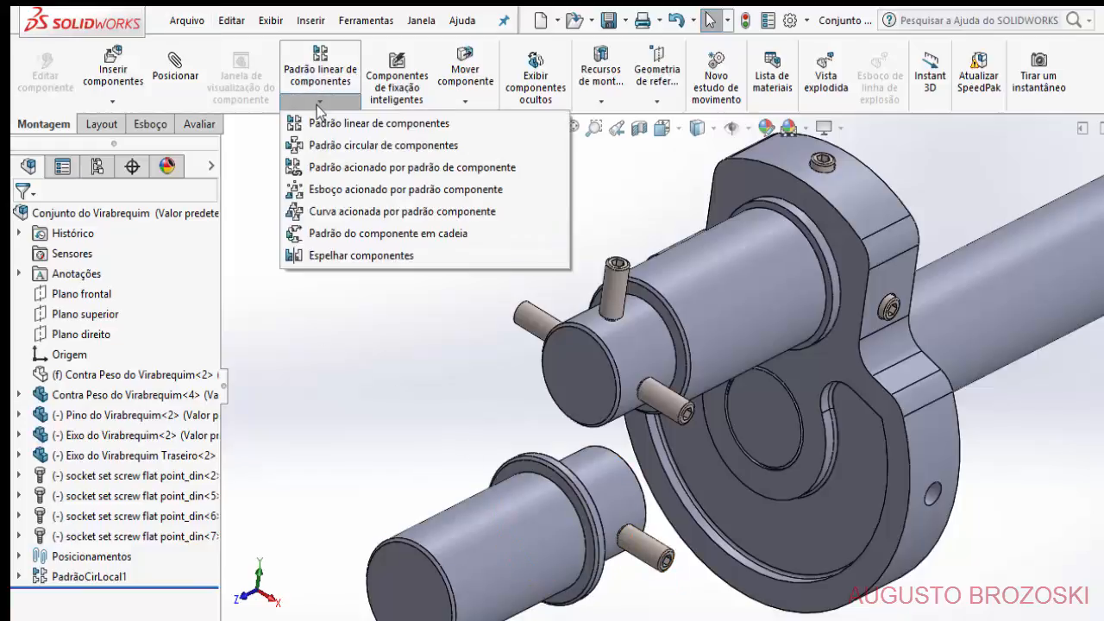
pyautogui.click(336, 145)
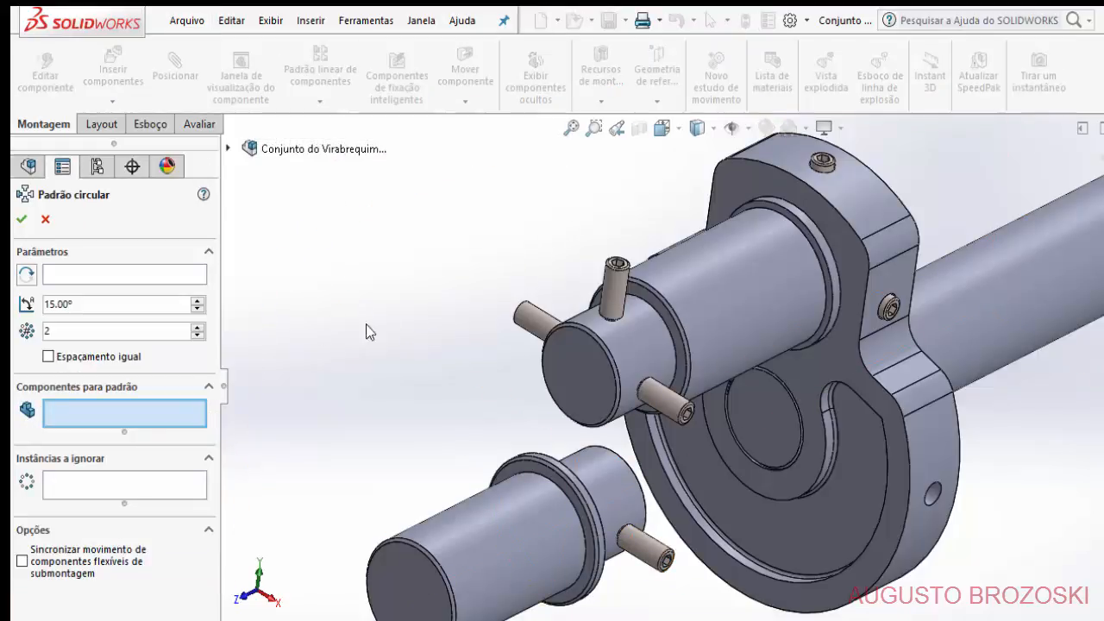
pyautogui.click(647, 552)
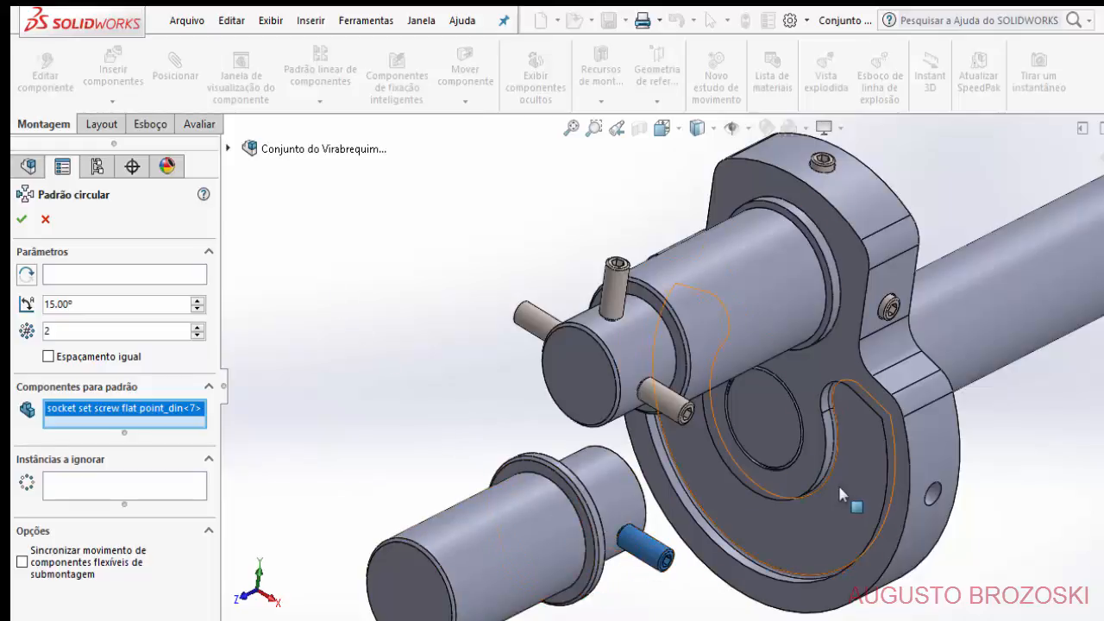
pyautogui.moveTo(838, 483); pyautogui.dragTo(777, 401, button='middle')
pyautogui.scroll(-10, 828, 427)
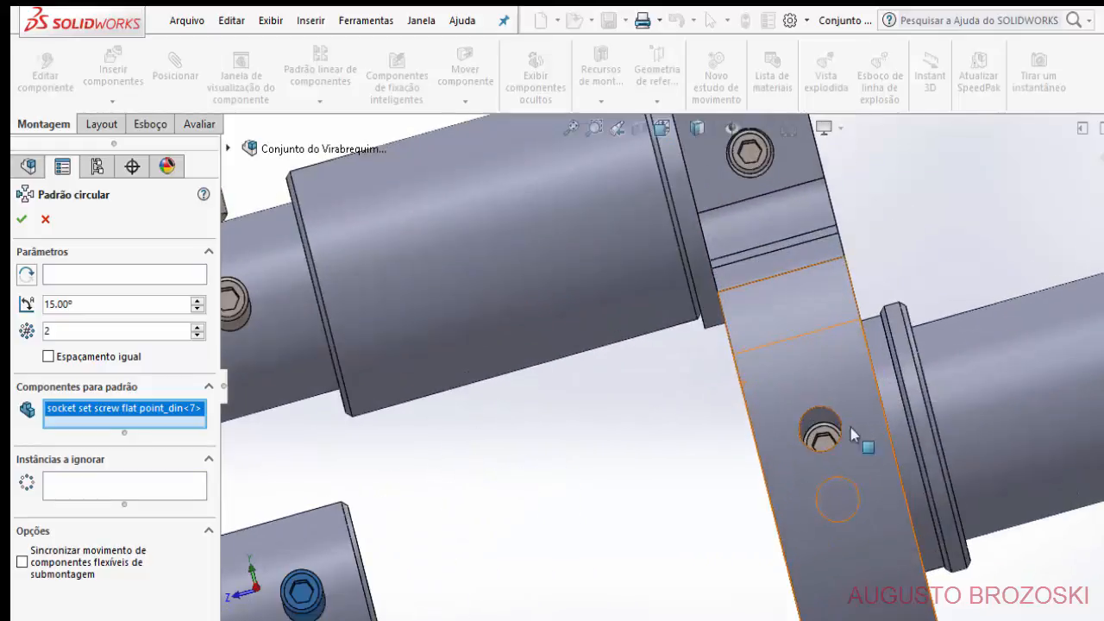
pyautogui.click(700, 398)
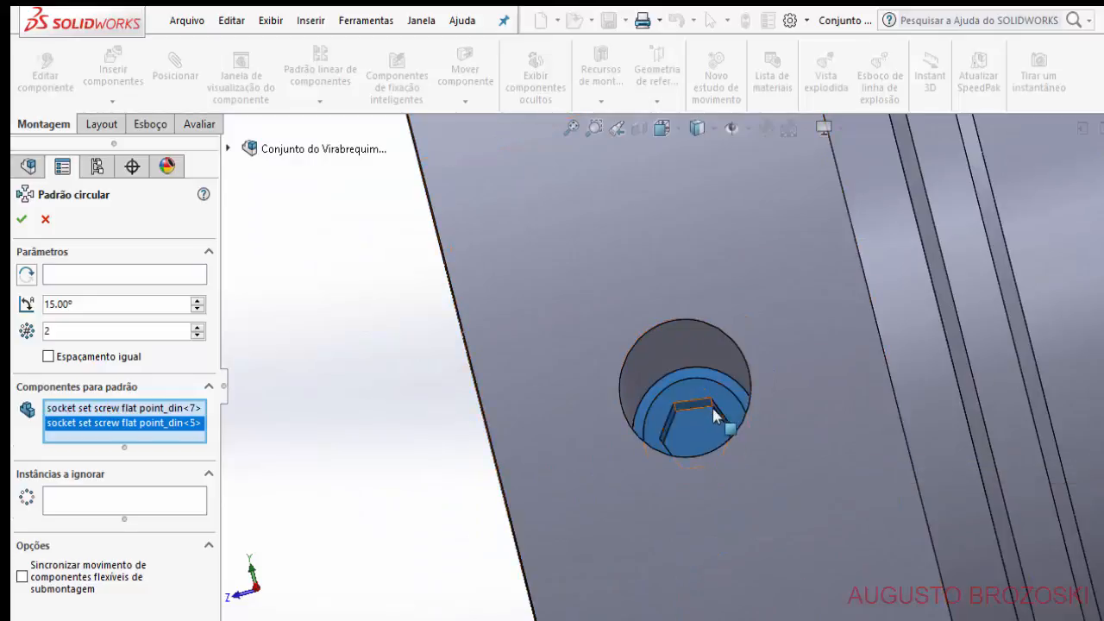
pyautogui.scroll(10, 717, 423)
pyautogui.moveTo(584, 387); pyautogui.dragTo(558, 435, button='middle')
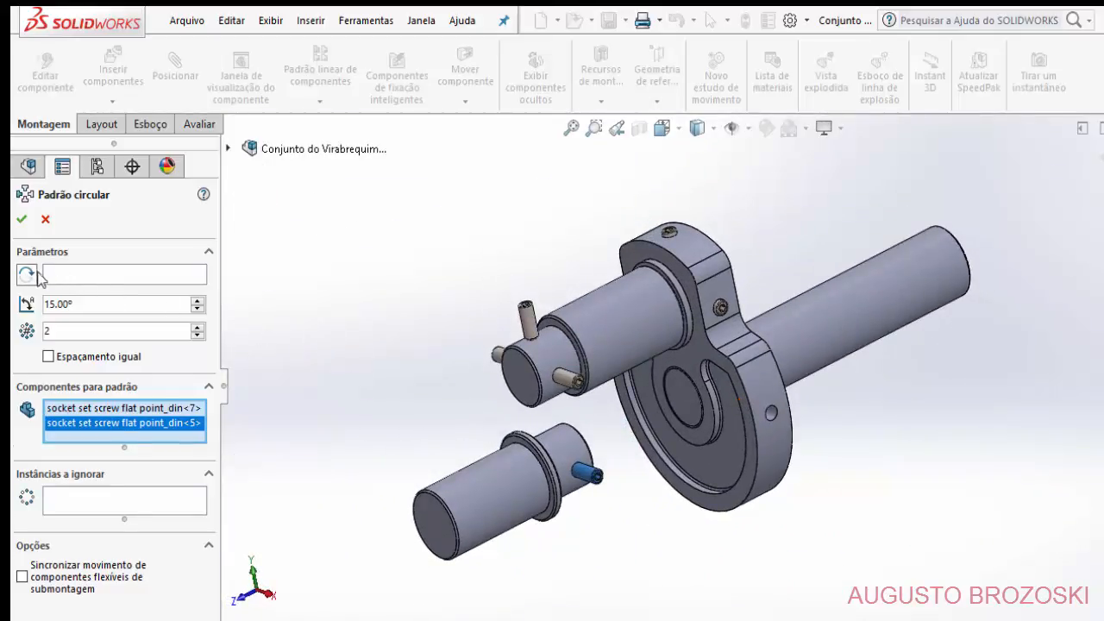
# Create the circular pattern about the front shaft's short cylindrical end face, with 3 instances at 90° in the reversed direction.
pyautogui.click(83, 277)
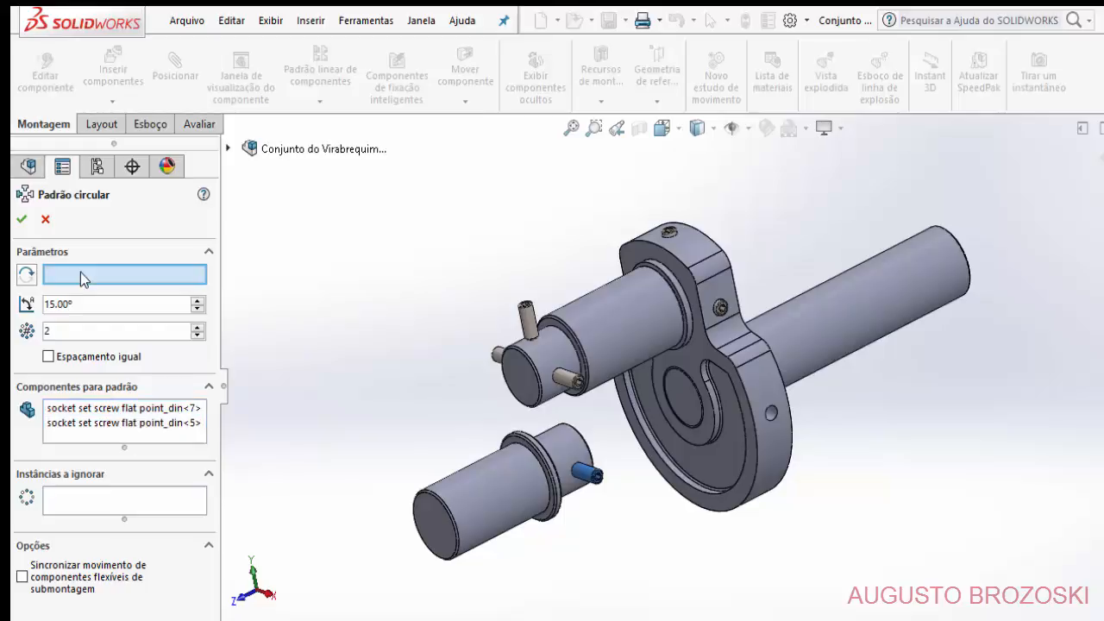
pyautogui.click(569, 447)
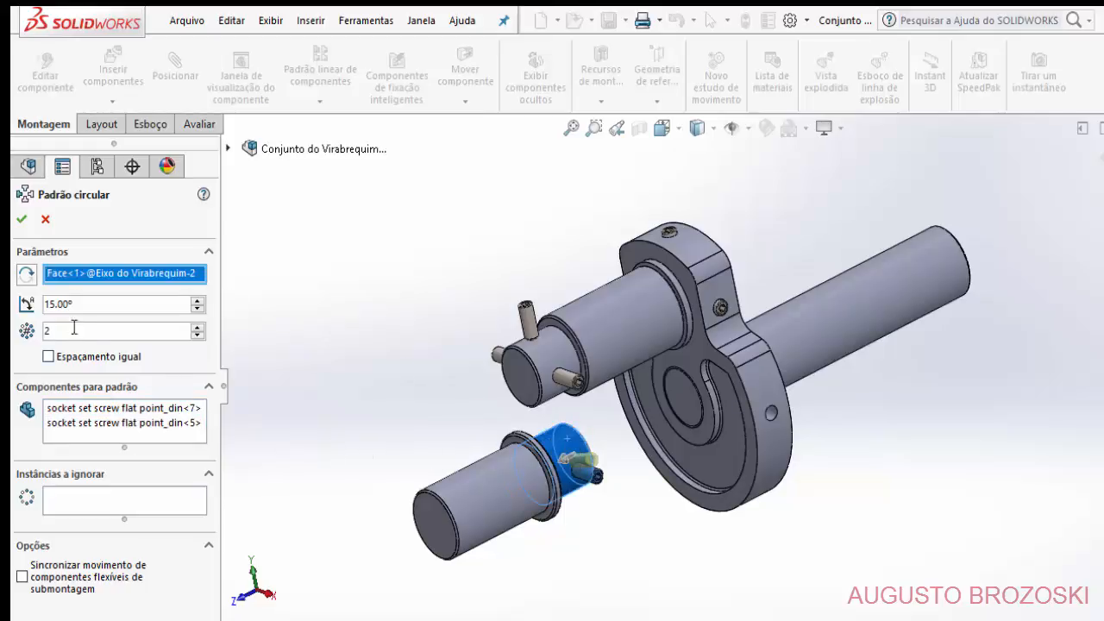
pyautogui.write('90')
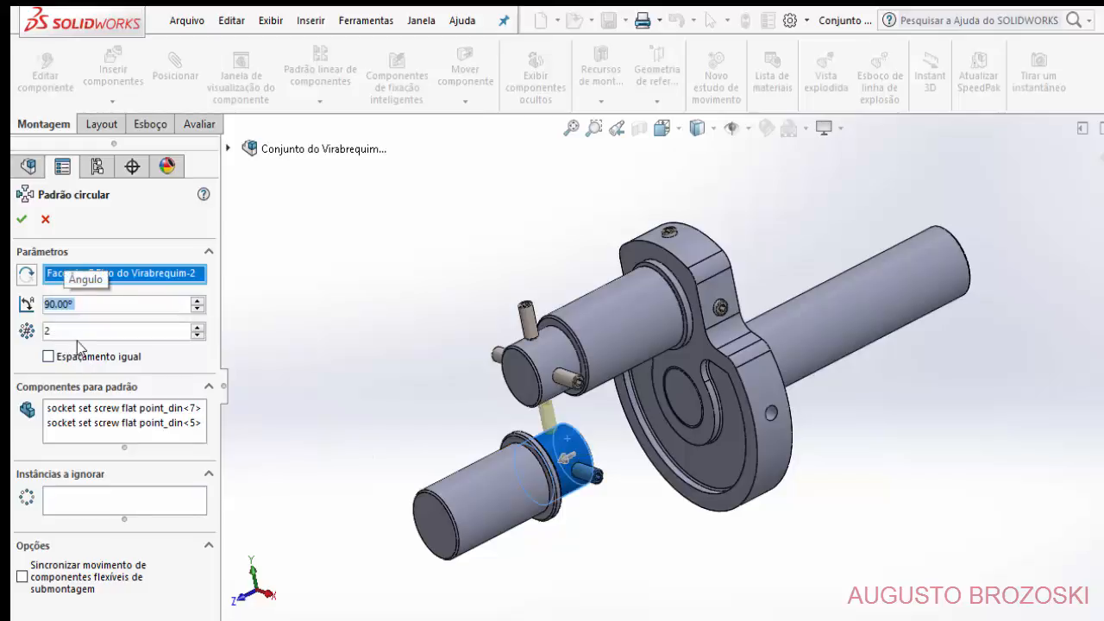
pyautogui.click(75, 335)
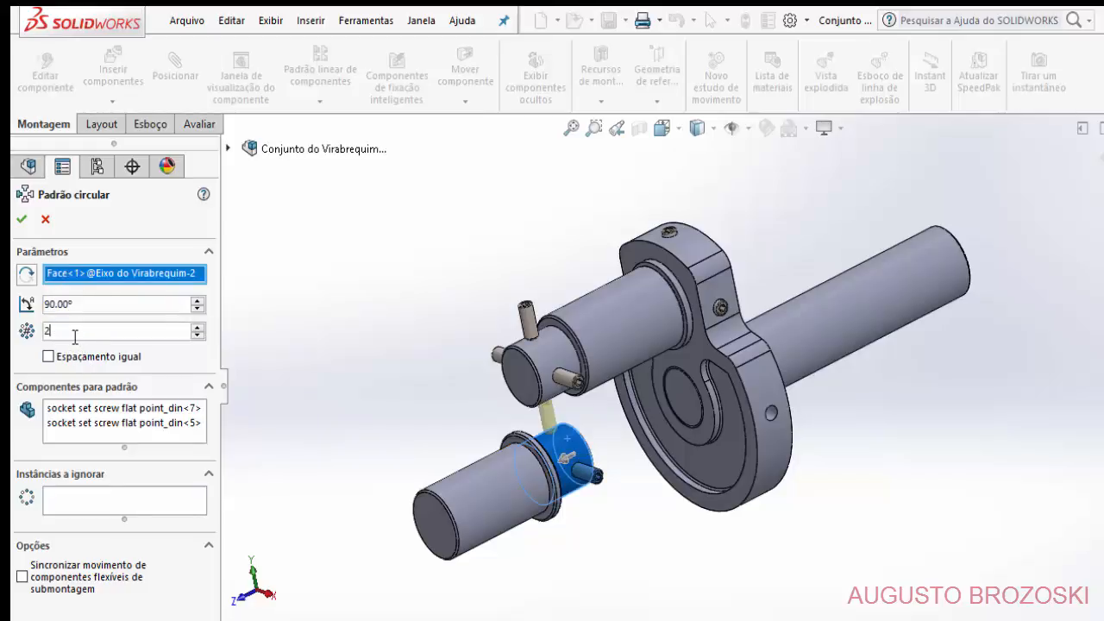
pyautogui.write('3')
pyautogui.moveTo(572, 464); pyautogui.dragTo(693, 489, button='middle')
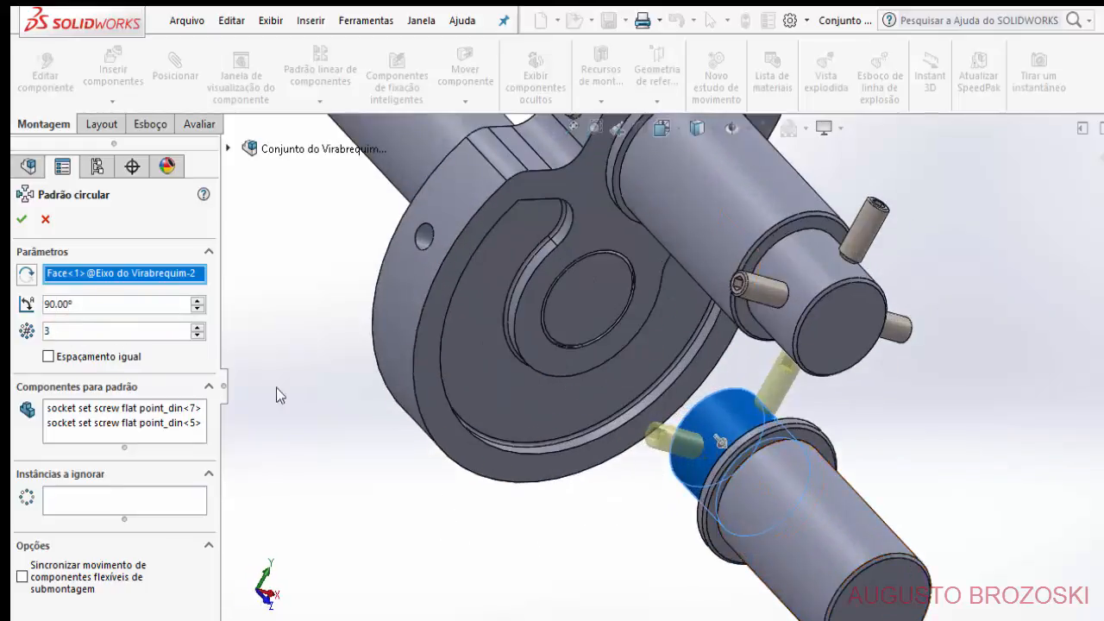
pyautogui.click(29, 278)
pyautogui.scroll(2, 545, 267)
pyautogui.moveTo(523, 426); pyautogui.dragTo(401, 319, button='middle')
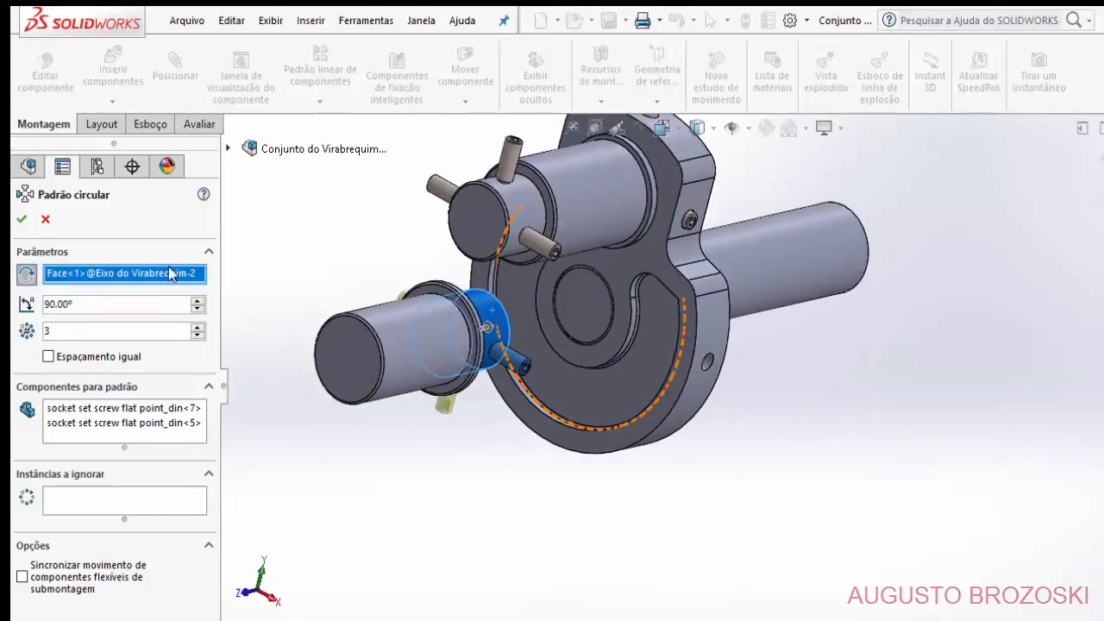
pyautogui.click(22, 219)
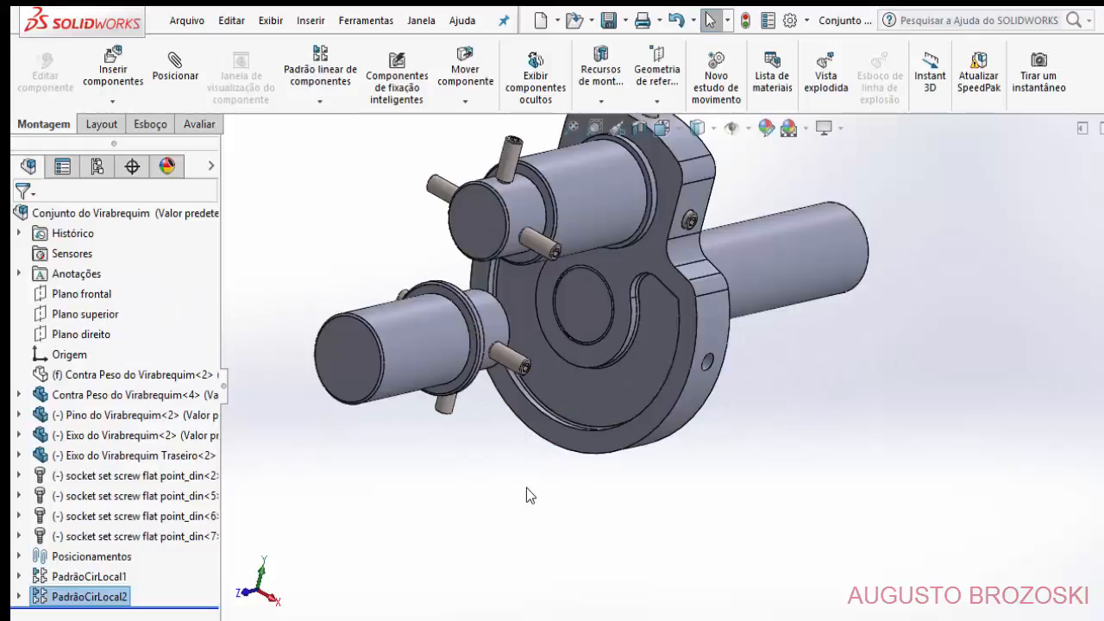
# Show the hidden front counterweight in isometric view and save the crankshaft assembly.
pyautogui.hotkey('ctrl', '7')
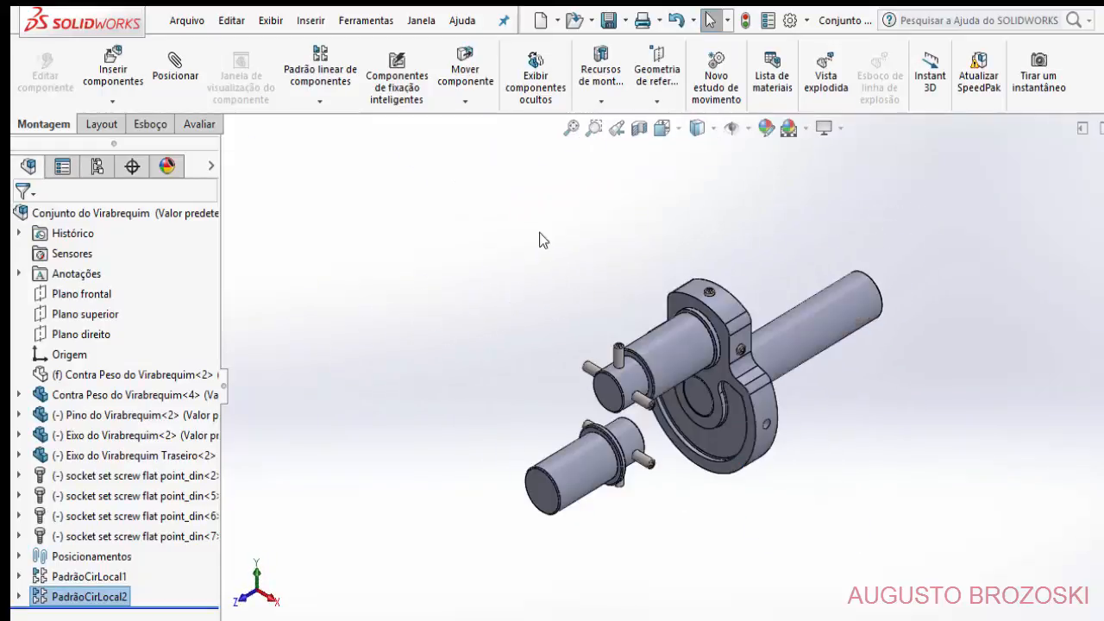
pyautogui.click(607, 23)
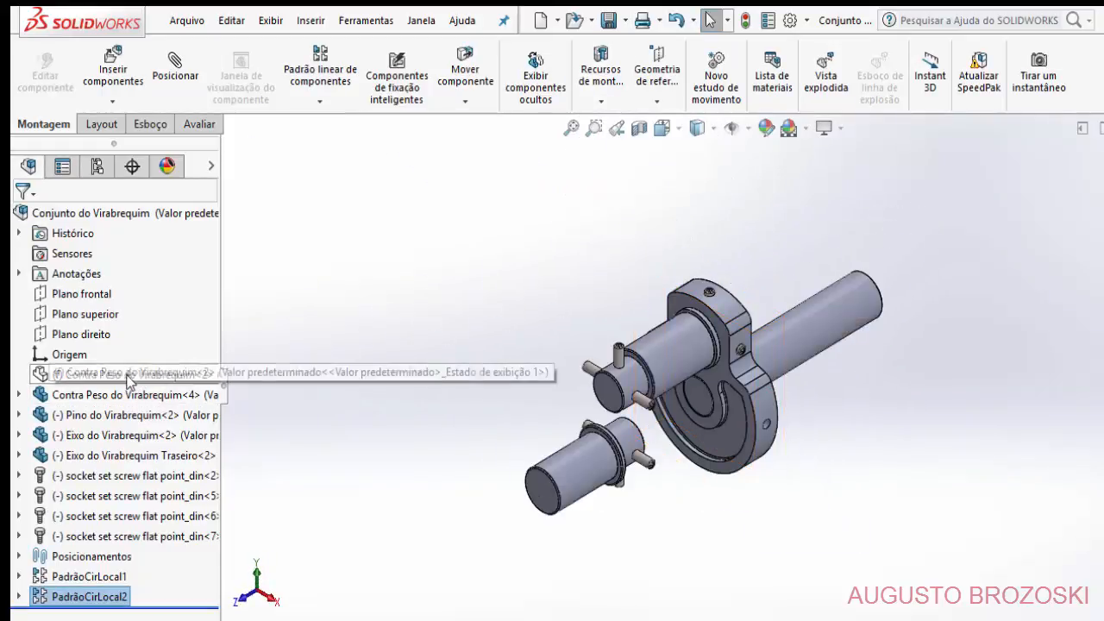
pyautogui.click(126, 374)
pyautogui.rightClick(127, 377)
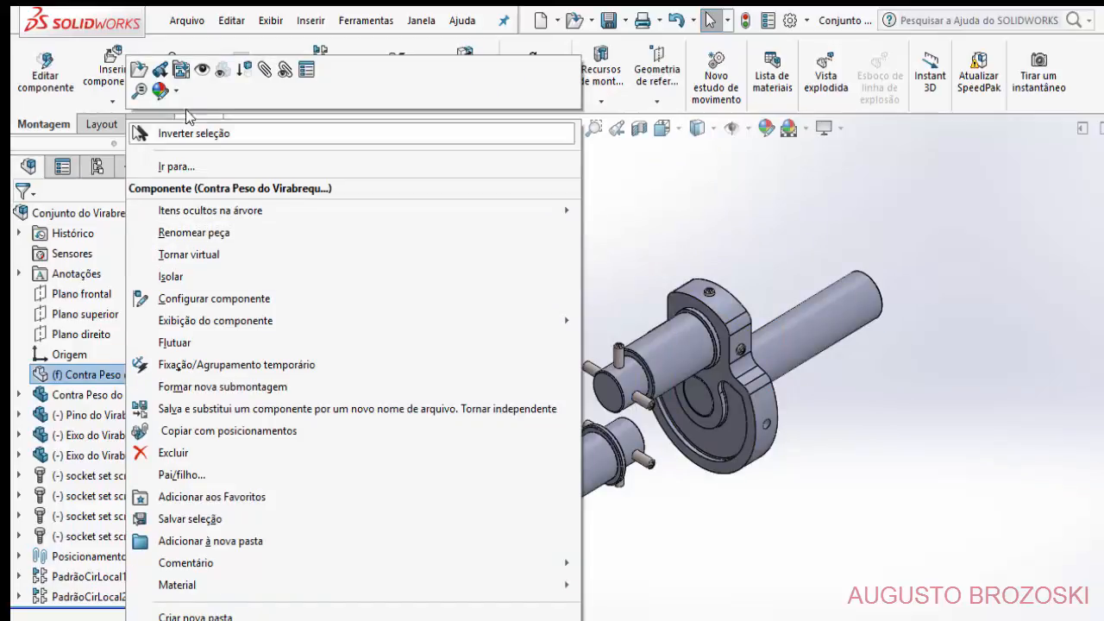
pyautogui.click(203, 72)
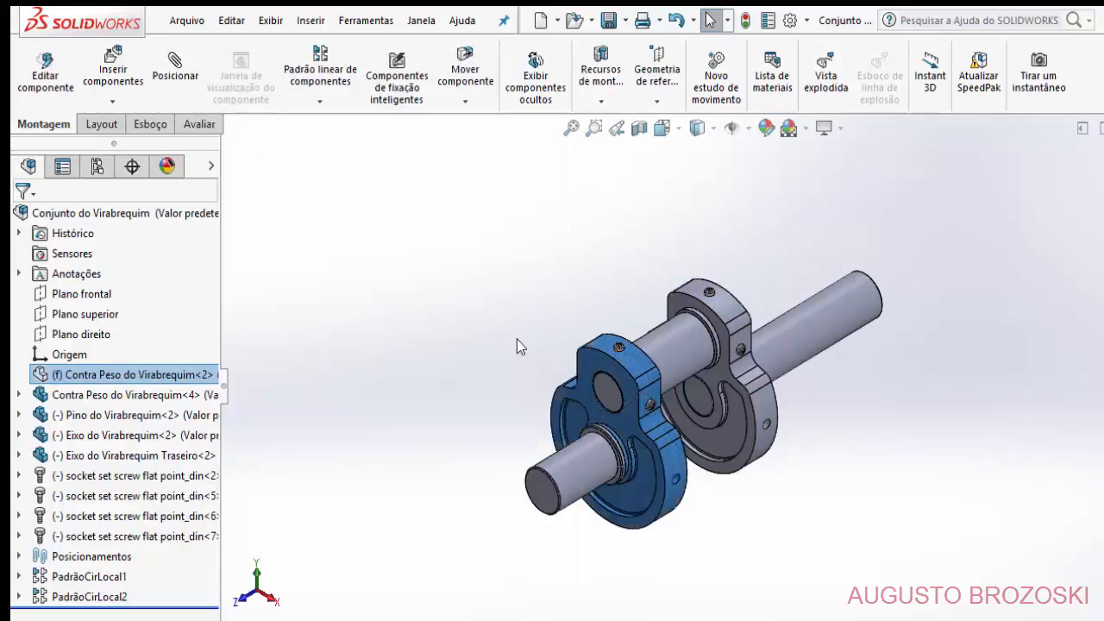
pyautogui.click(609, 20)
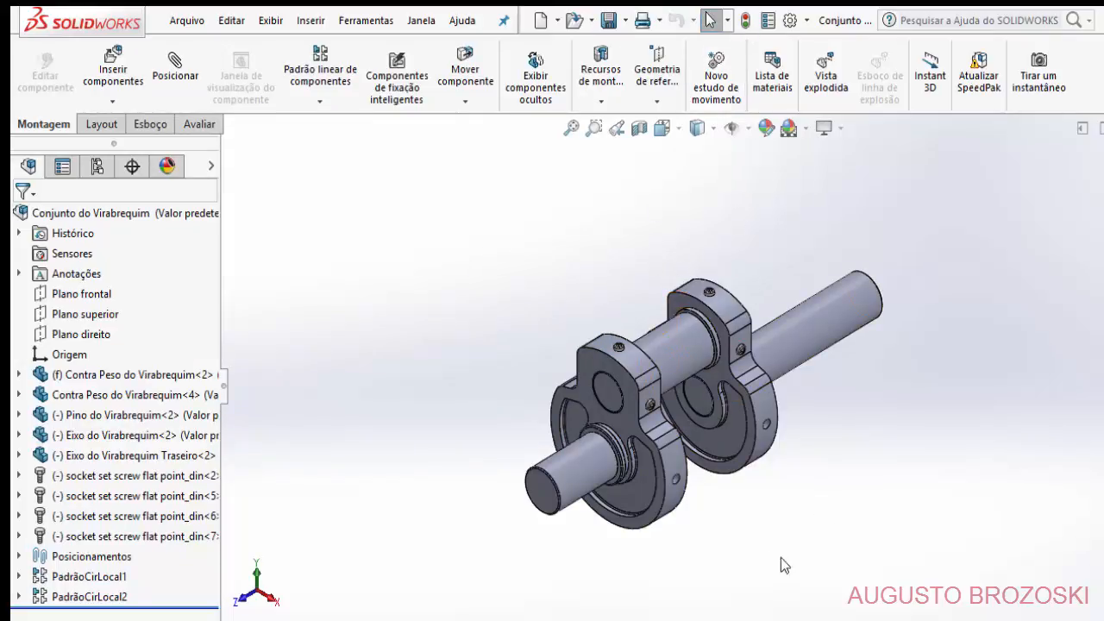
pyautogui.scroll(-4, 742, 475)
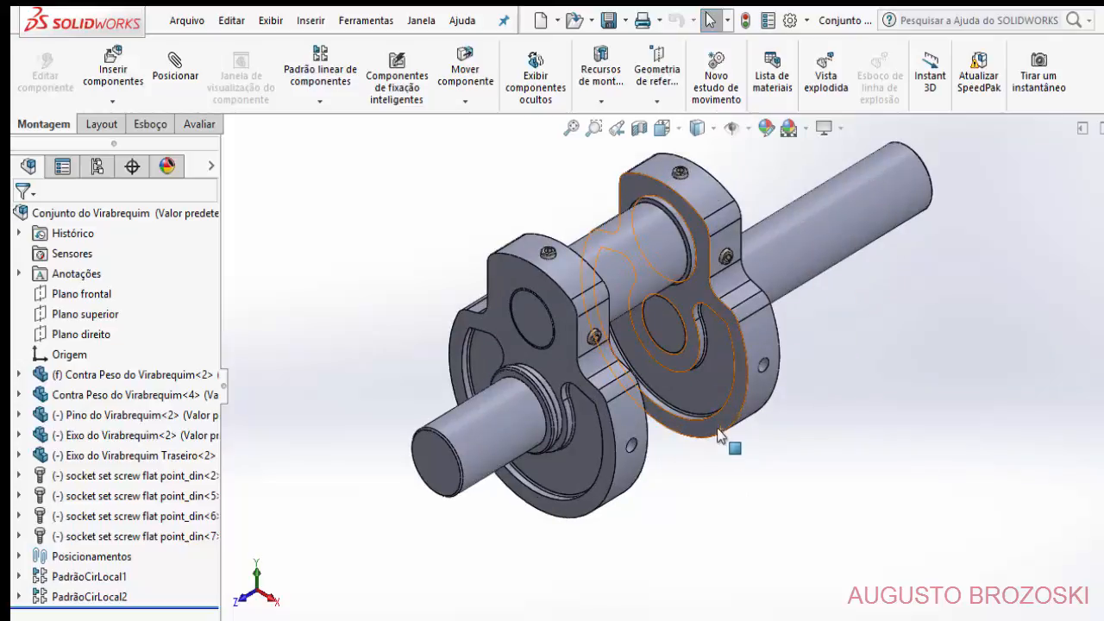
pyautogui.keyDown('ctrl'); pyautogui.moveTo(683, 370); pyautogui.dragTo(701, 428, button='middle'); pyautogui.keyUp('ctrl')
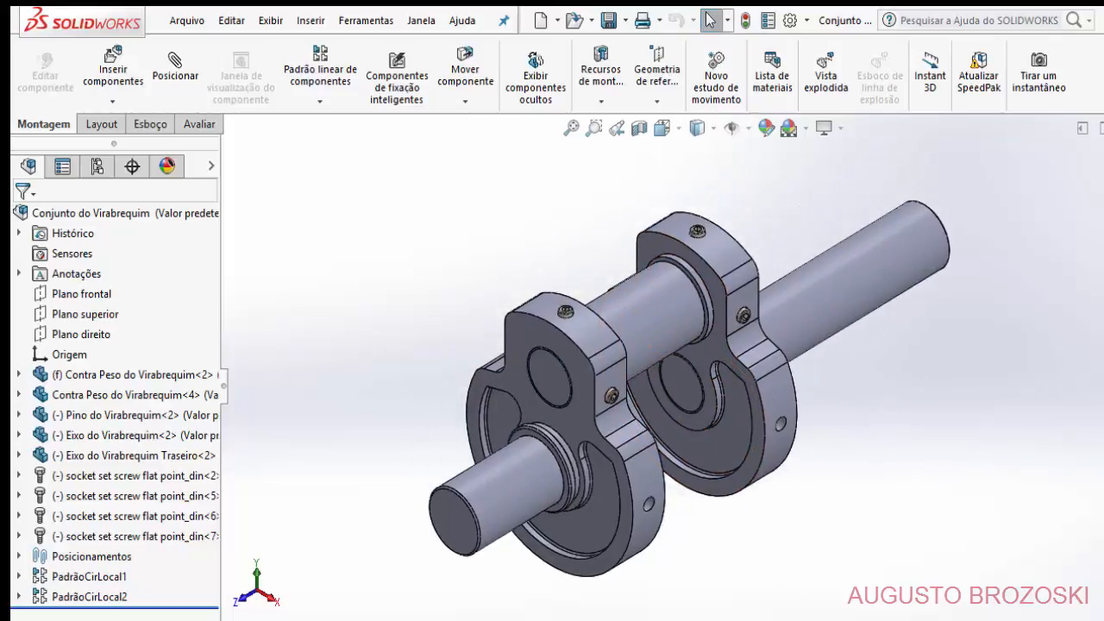